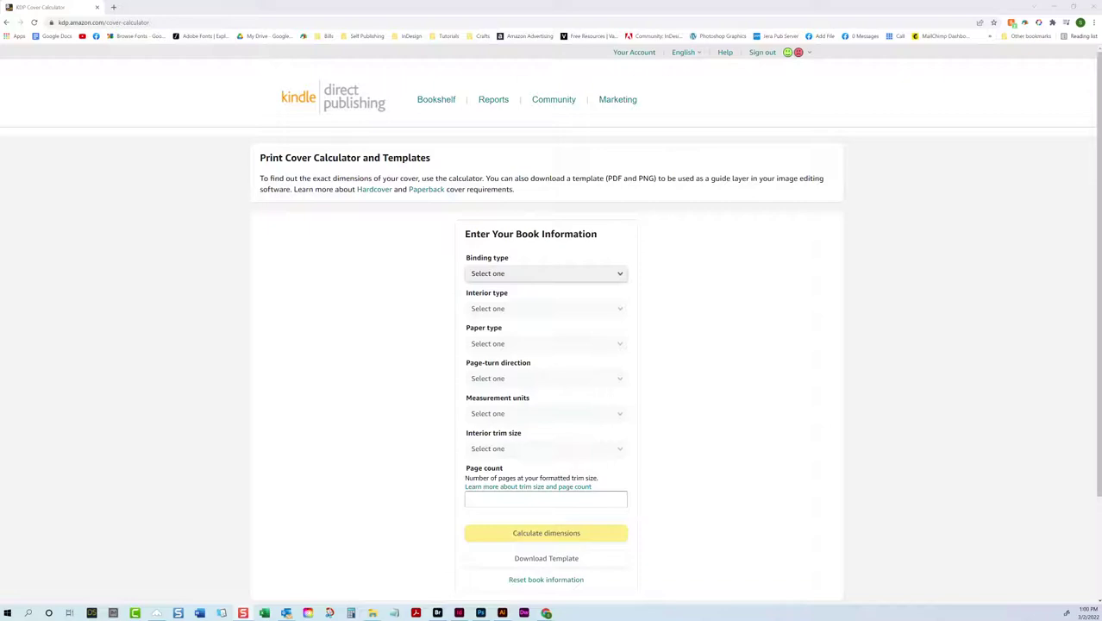
# Step: Set the book's binding type to Paperback and its interior type to Black & white
pyautogui.click(479, 275)
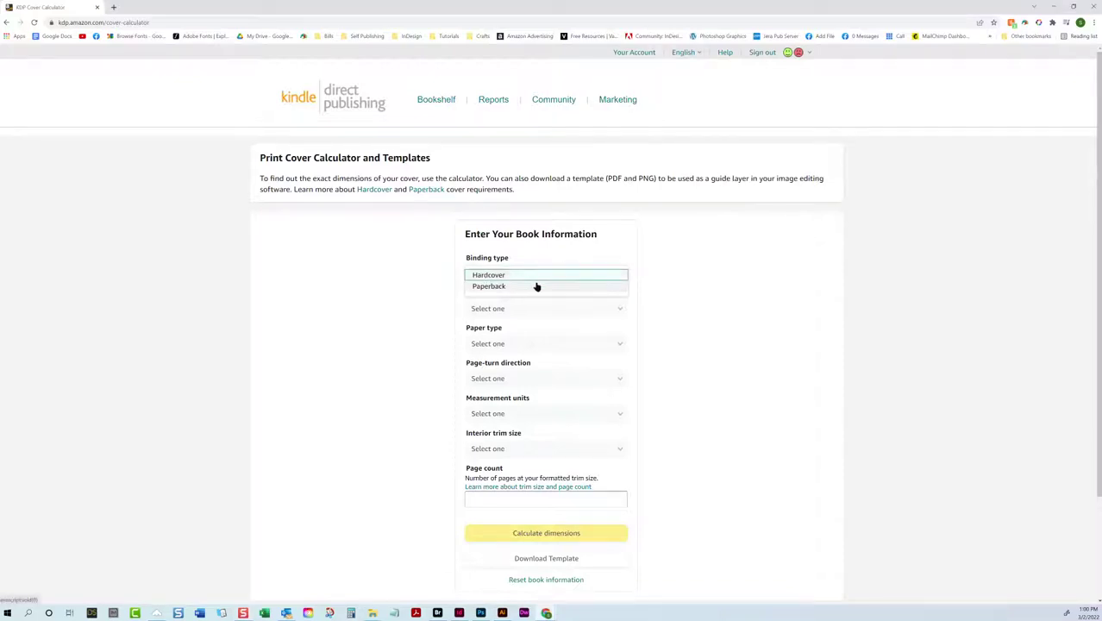
pyautogui.click(504, 286)
pyautogui.click(510, 309)
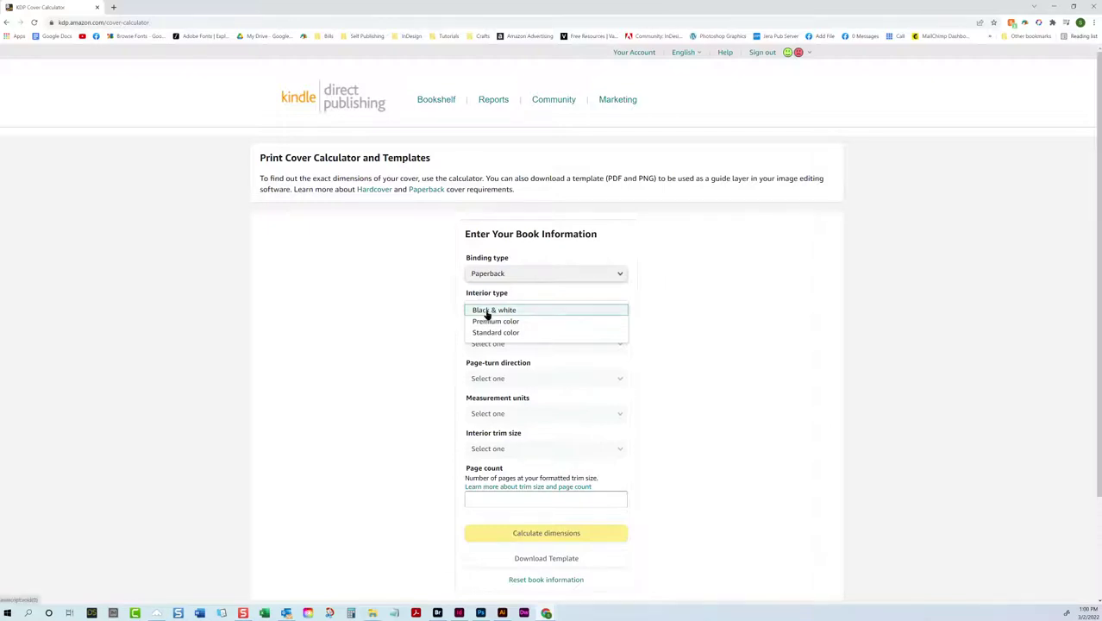
pyautogui.click(486, 312)
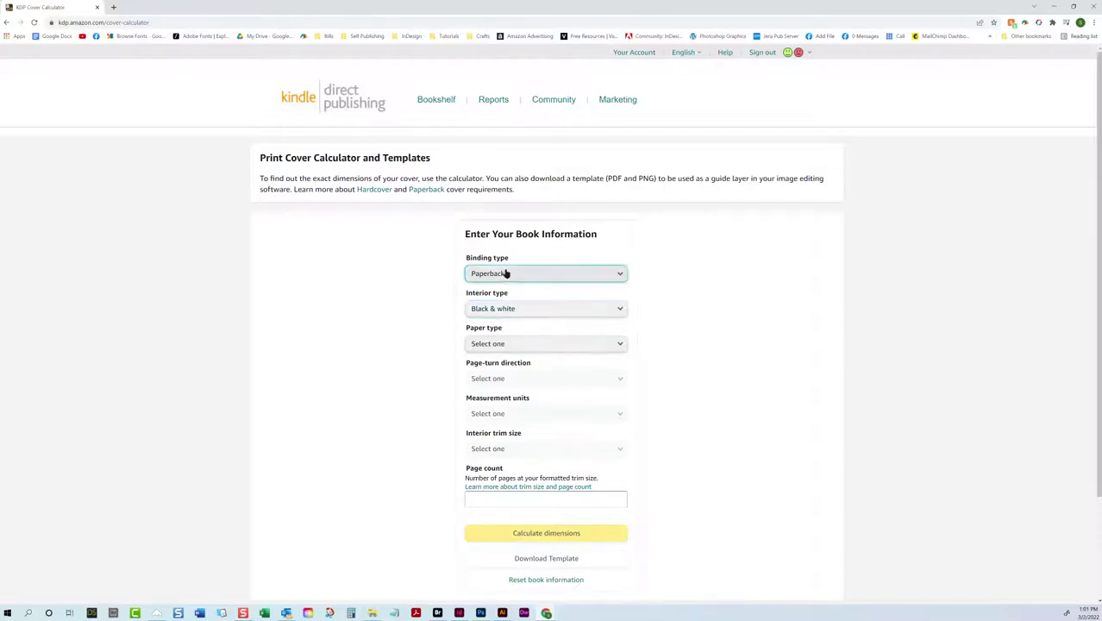
# Step: Try the Hardcover binding to compare its interior type options, and restore the Paperback binding
pyautogui.click(505, 274)
pyautogui.click(502, 273)
pyautogui.click(510, 309)
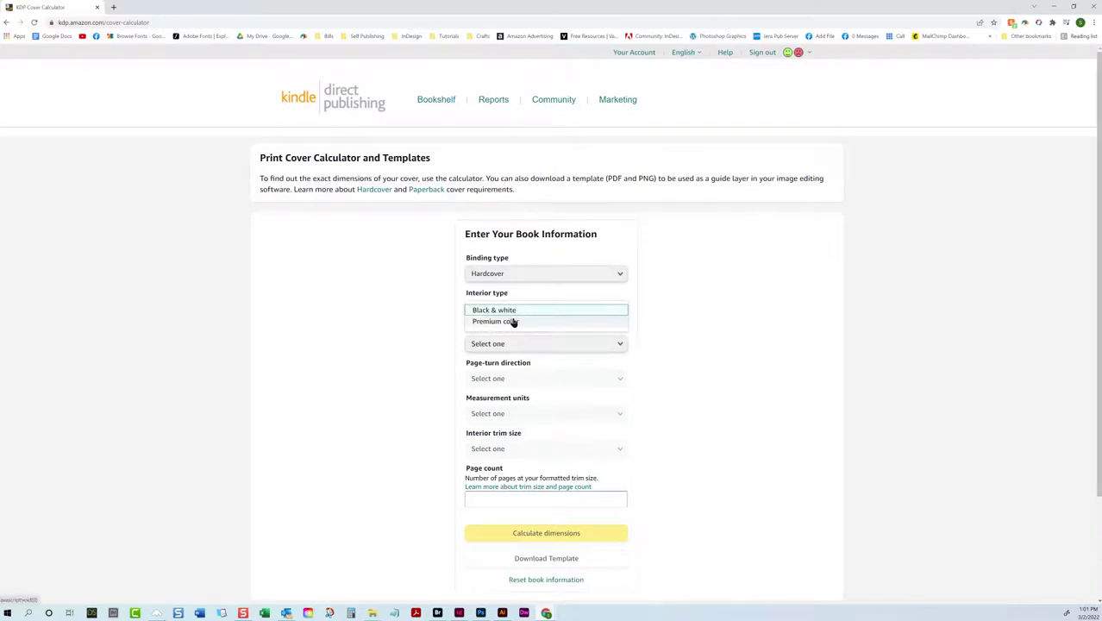
pyautogui.click(515, 276)
pyautogui.click(514, 285)
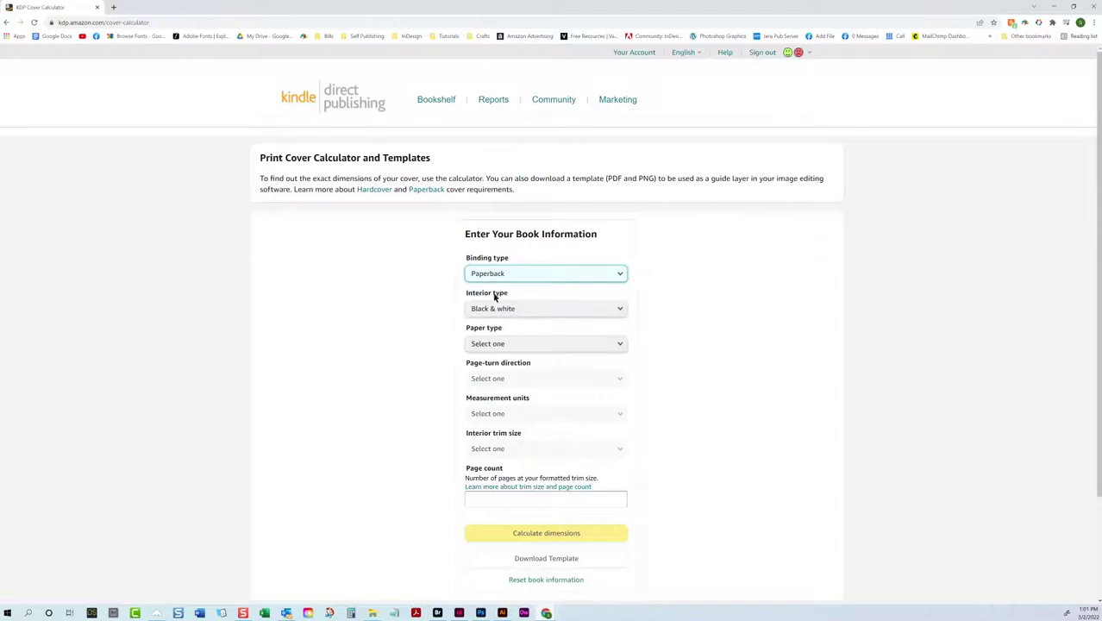
# Step: Set the paper type to Cream paper and the page-turn direction to Left to Right
pyautogui.click(488, 347)
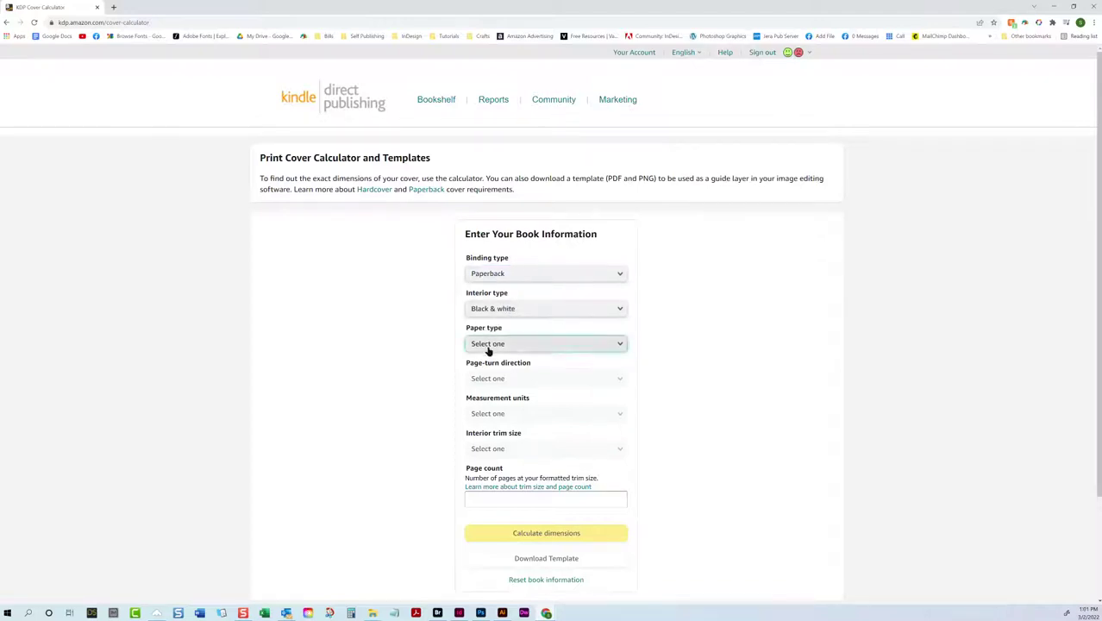
pyautogui.click(508, 346)
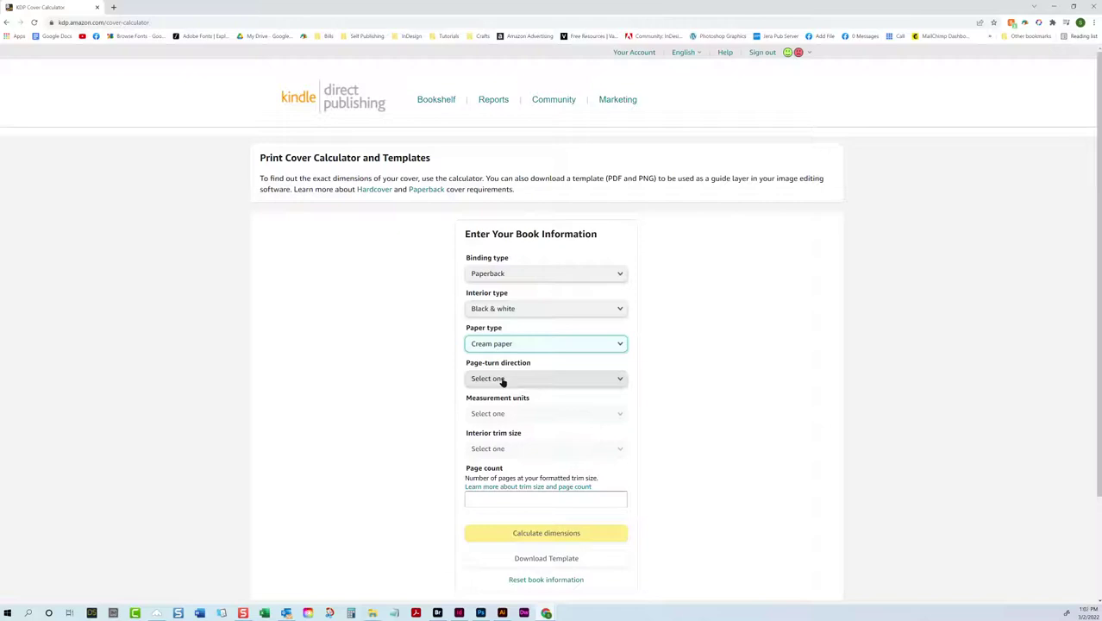
pyautogui.click(503, 382)
pyautogui.click(515, 380)
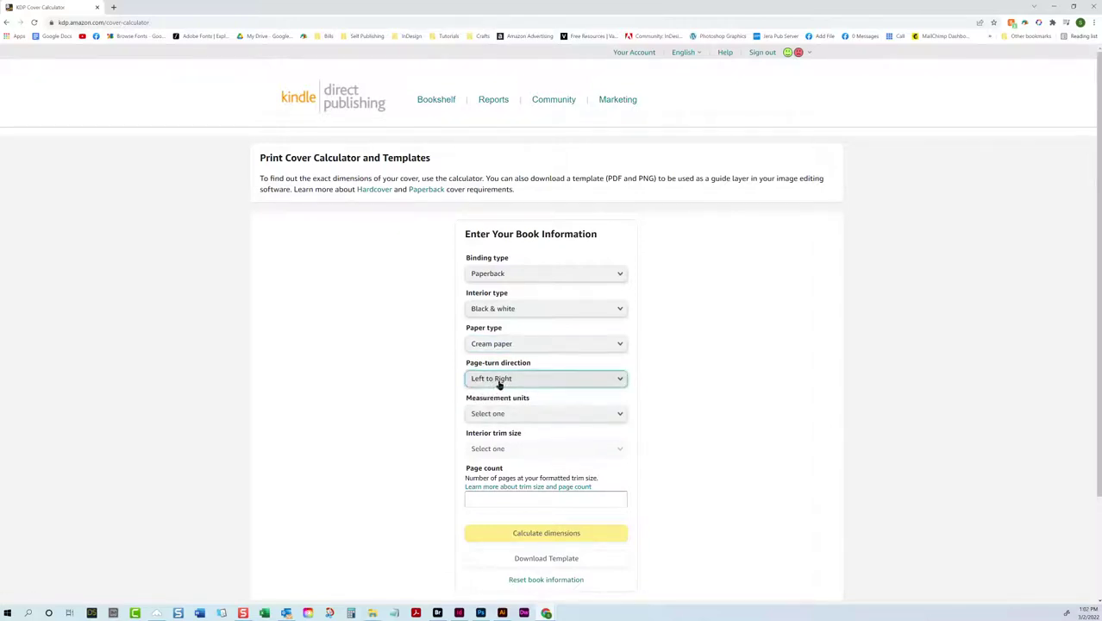
# Step: Set the measurement units to Inches and the interior trim size to 5 x 8 in
pyautogui.click(526, 420)
pyautogui.click(494, 423)
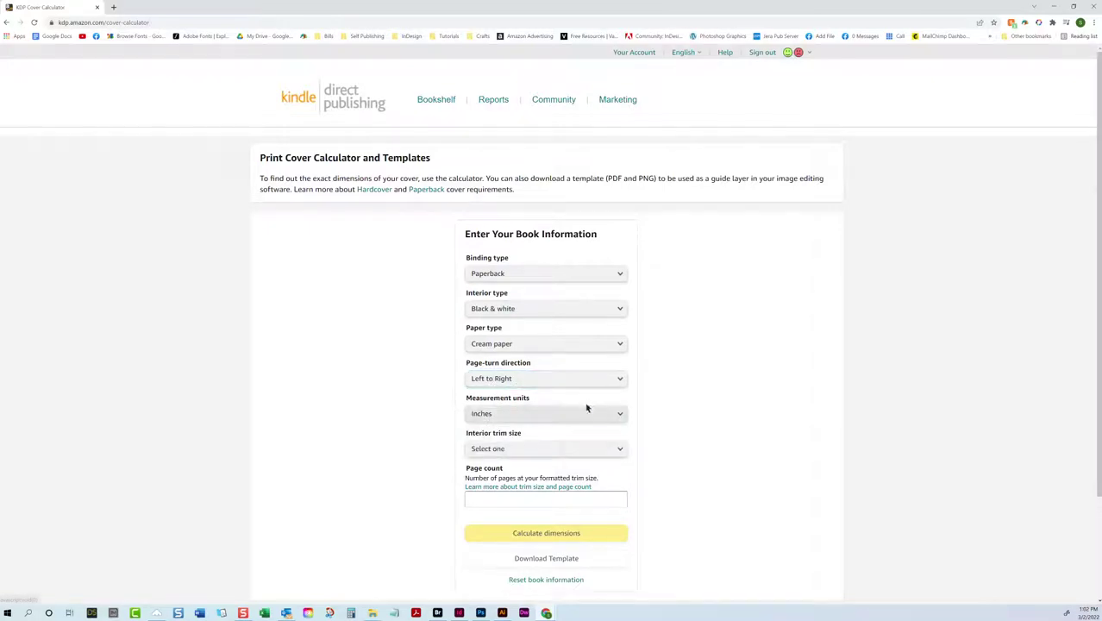
pyautogui.click(566, 416)
pyautogui.click(745, 362)
pyautogui.click(528, 453)
pyautogui.click(509, 270)
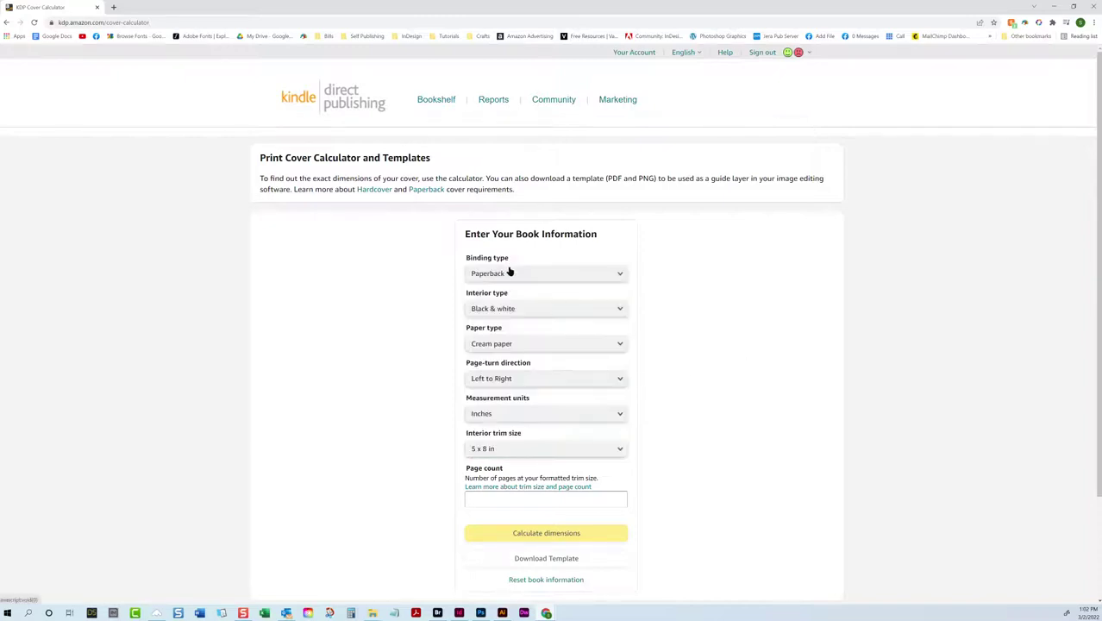
pyautogui.scroll(-3, 677, 356)
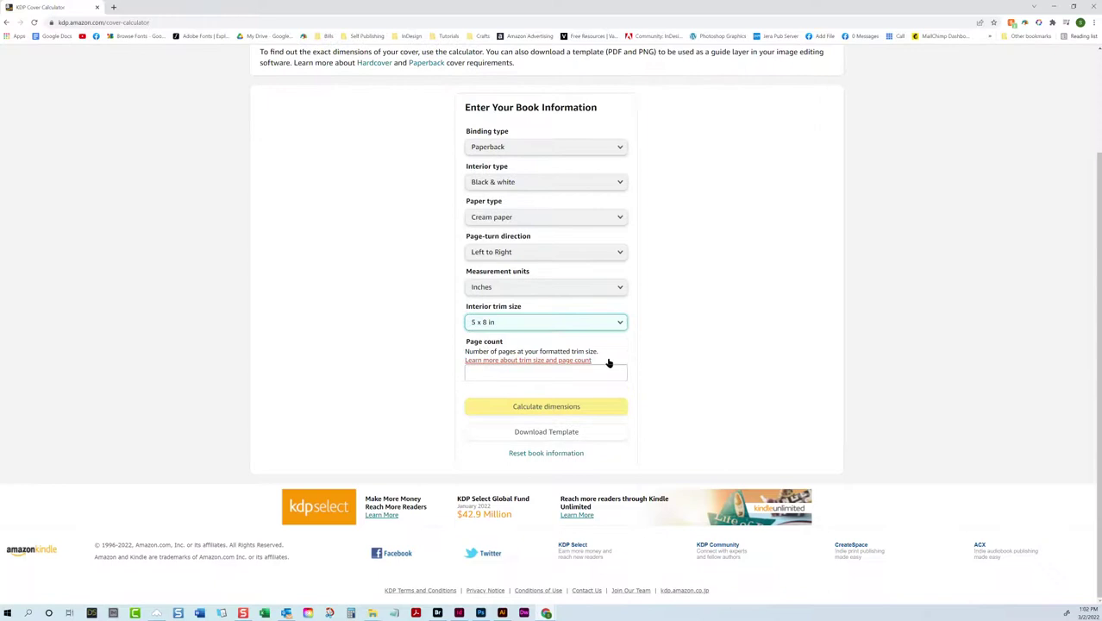
pyautogui.click(561, 323)
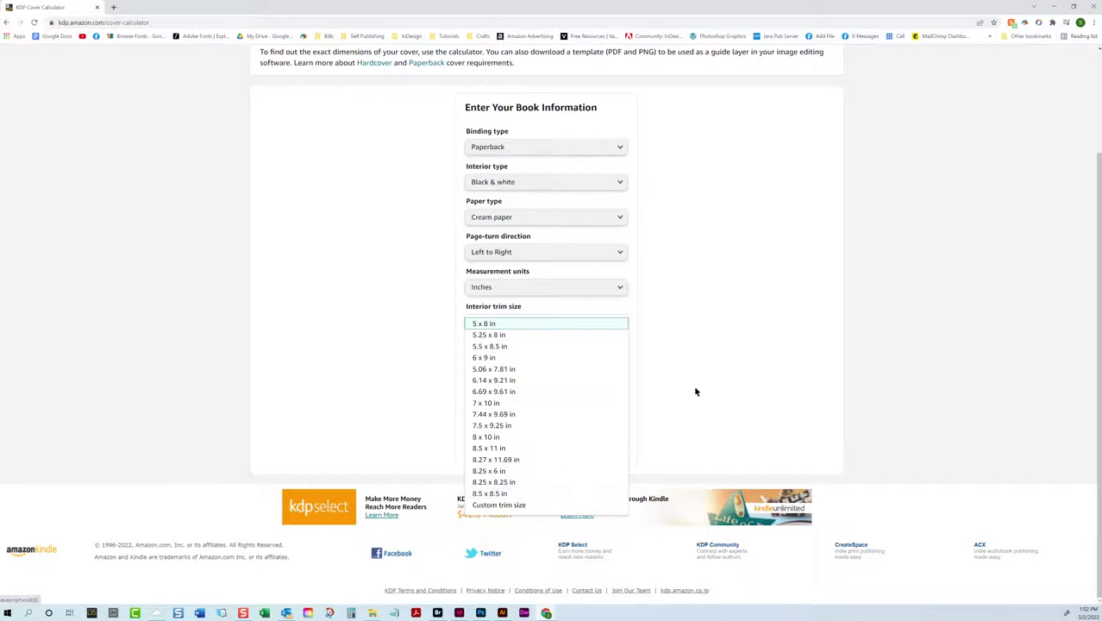
pyautogui.click(554, 323)
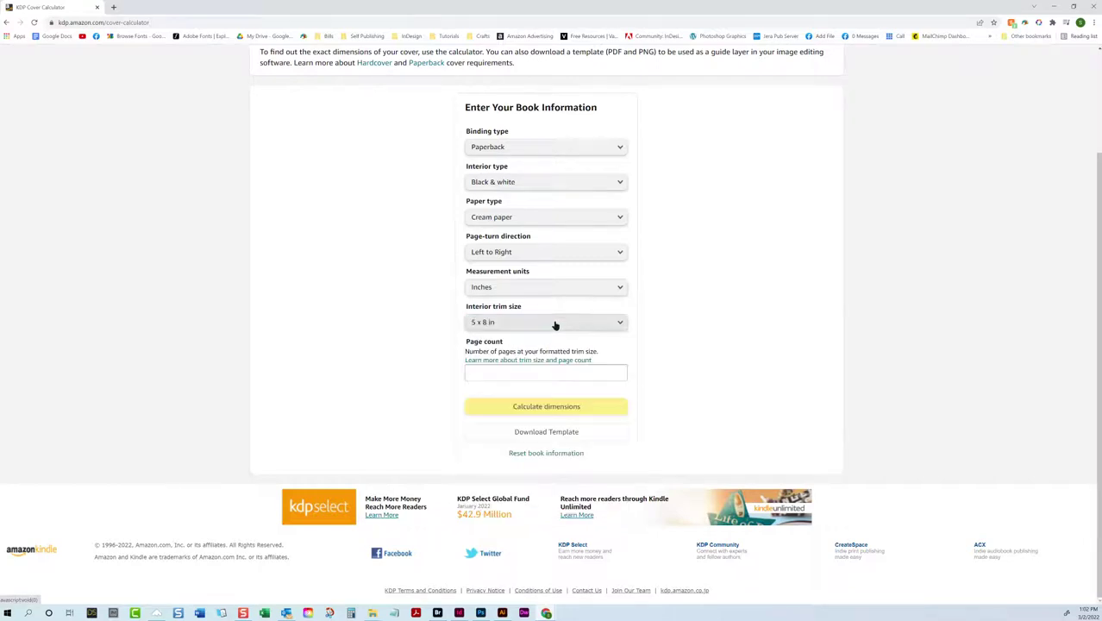
# Step: Calculate the cover dimensions for a page count of 262 and save the zipped cover template in the Template folder
pyautogui.click(494, 374)
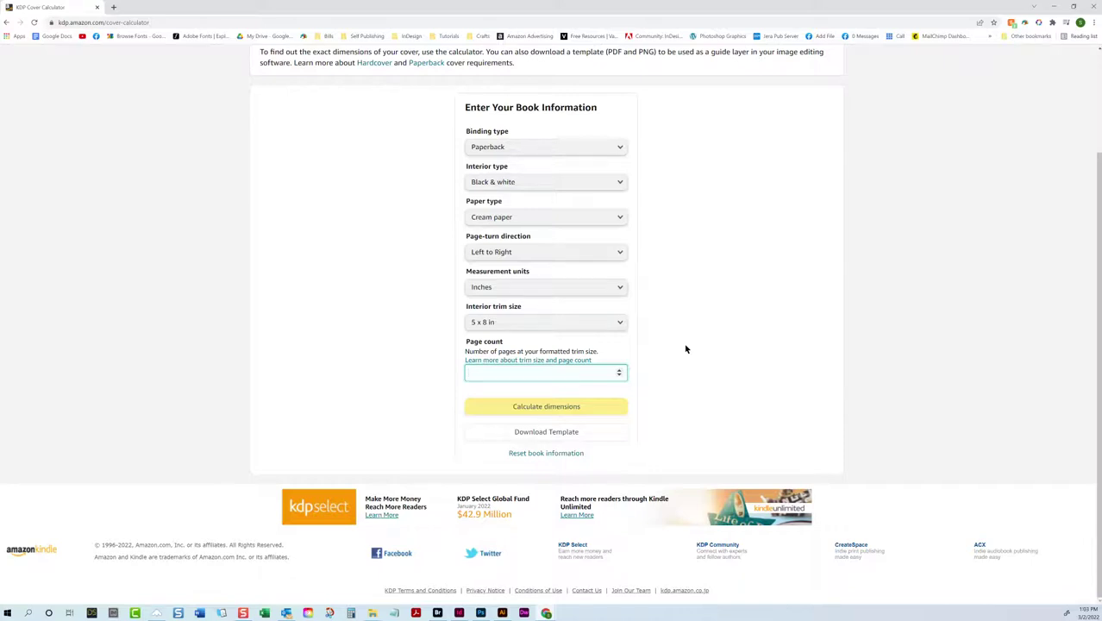
pyautogui.scroll(1, 687, 362)
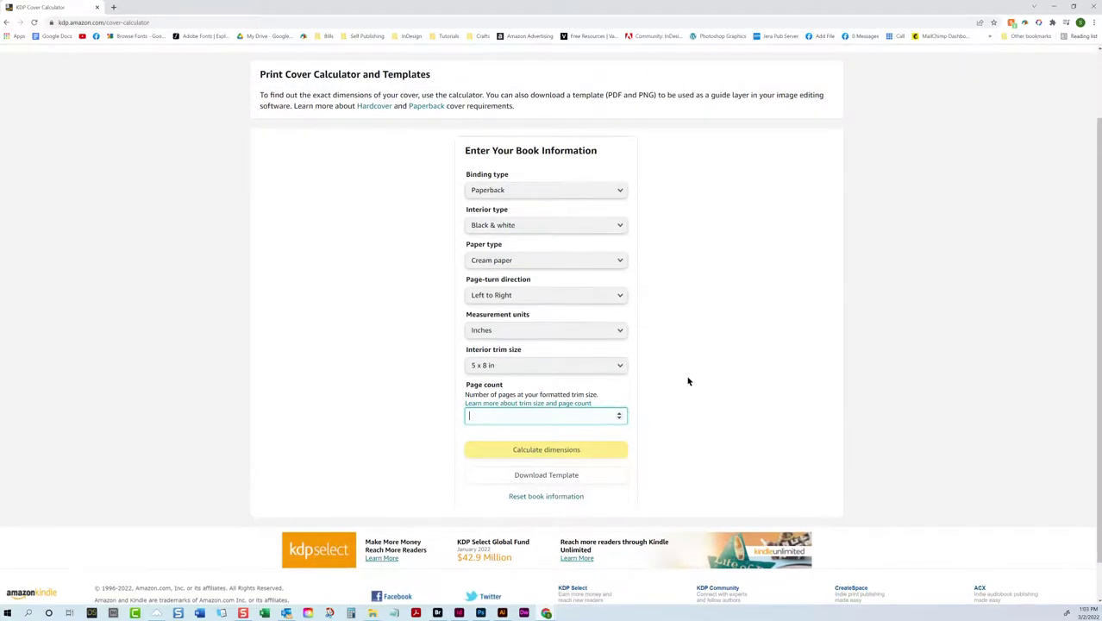
pyautogui.click(555, 452)
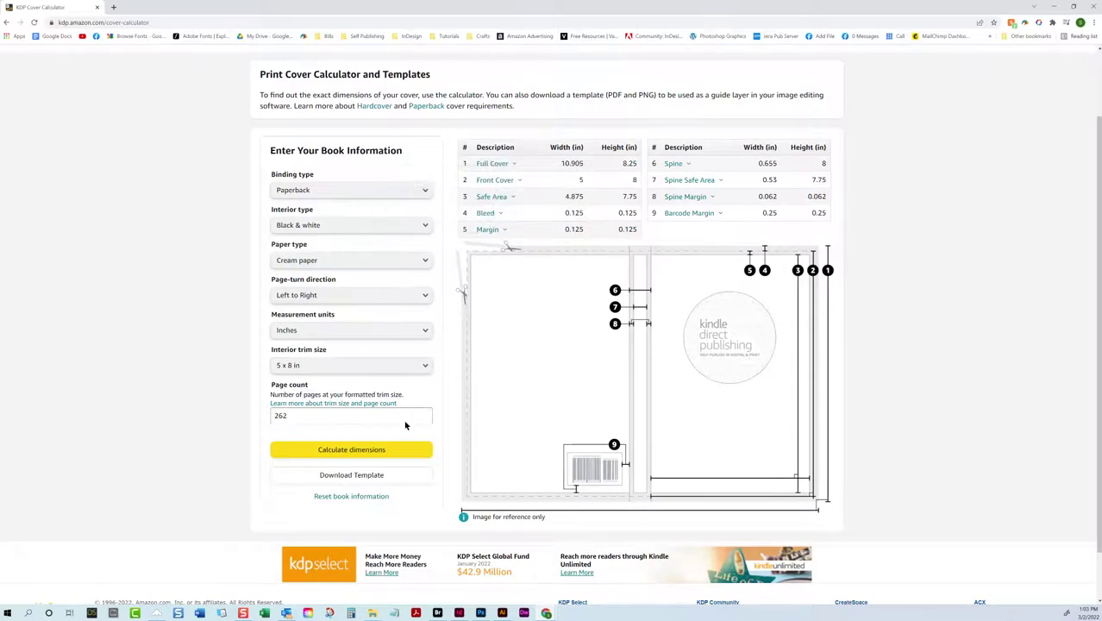
pyautogui.click(371, 475)
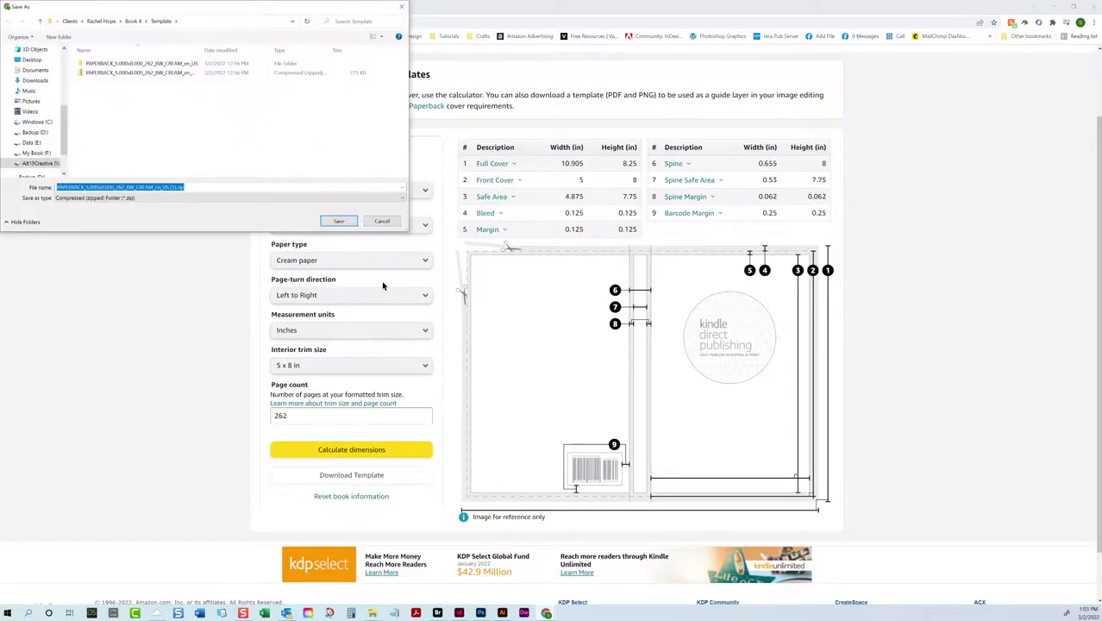
pyautogui.click(345, 221)
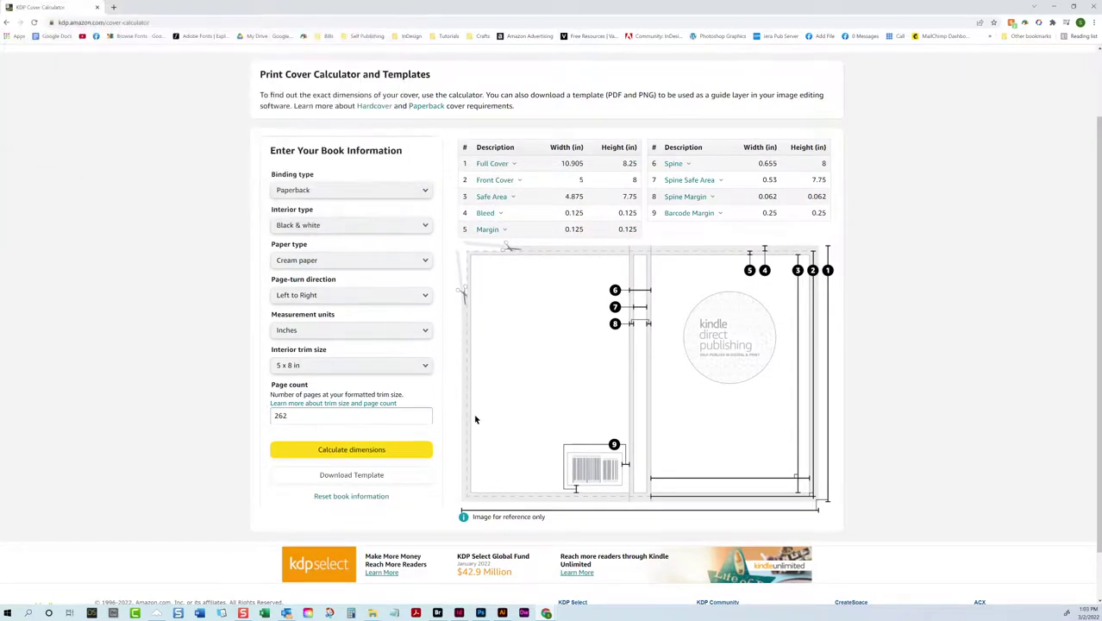
# Step: Switch to File Explorer and open the PNG cover template PAPERBACK_5.000x8.000_262_BW_CREAM_en_US.png in Photoshop
pyautogui.click(481, 613)
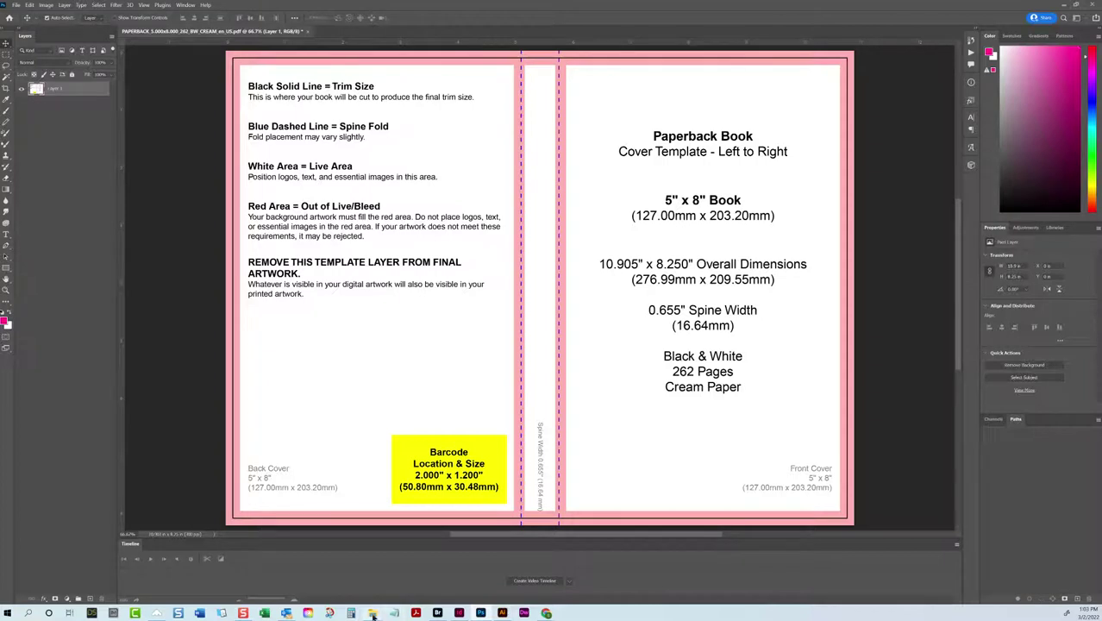
pyautogui.moveTo(372, 613)
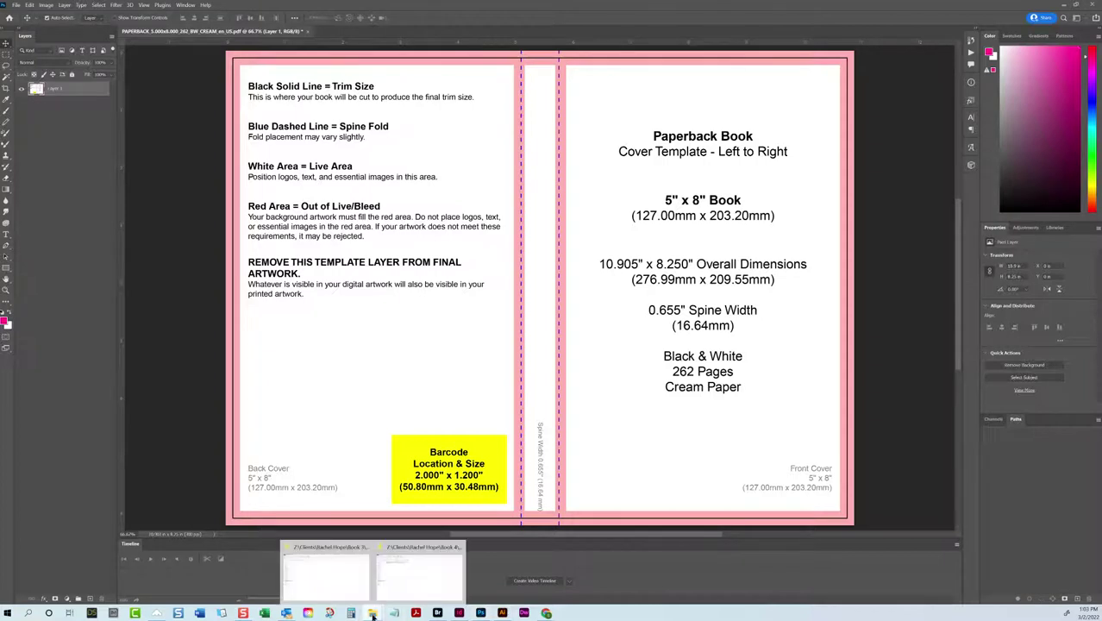
pyautogui.click(394, 579)
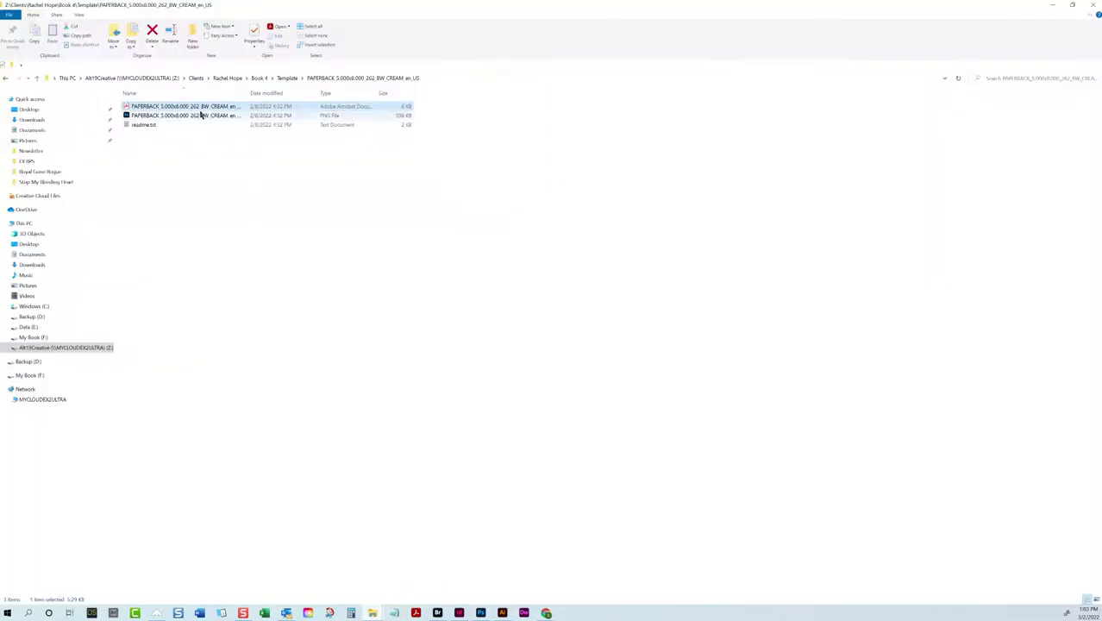
pyautogui.moveTo(248, 92); pyautogui.dragTo(302, 92)
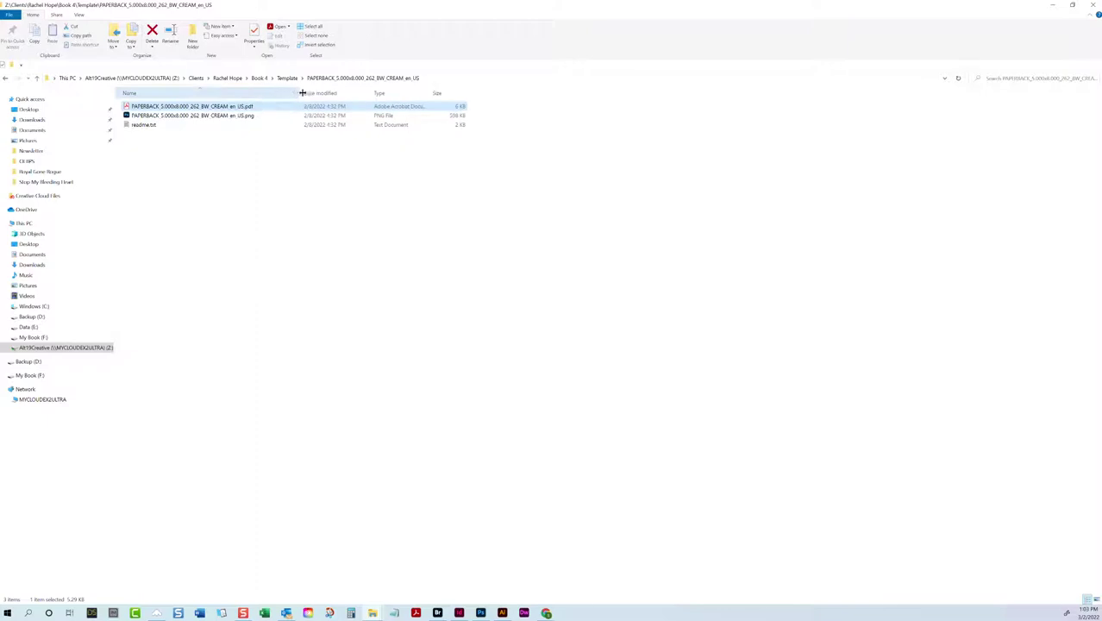
pyautogui.click(252, 119)
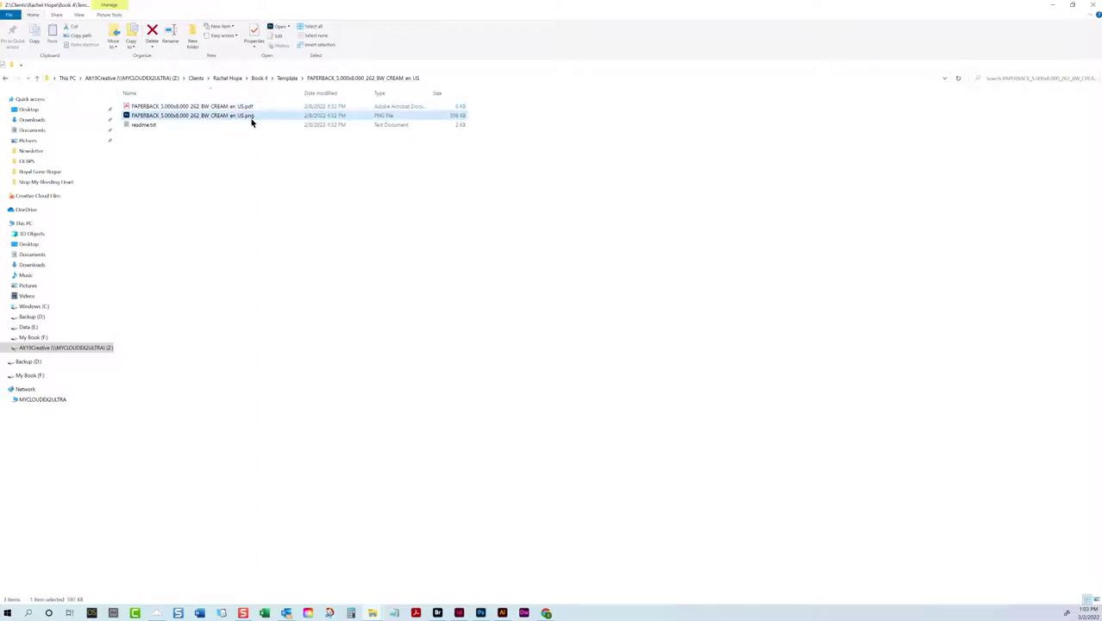
pyautogui.doubleClick(253, 121)
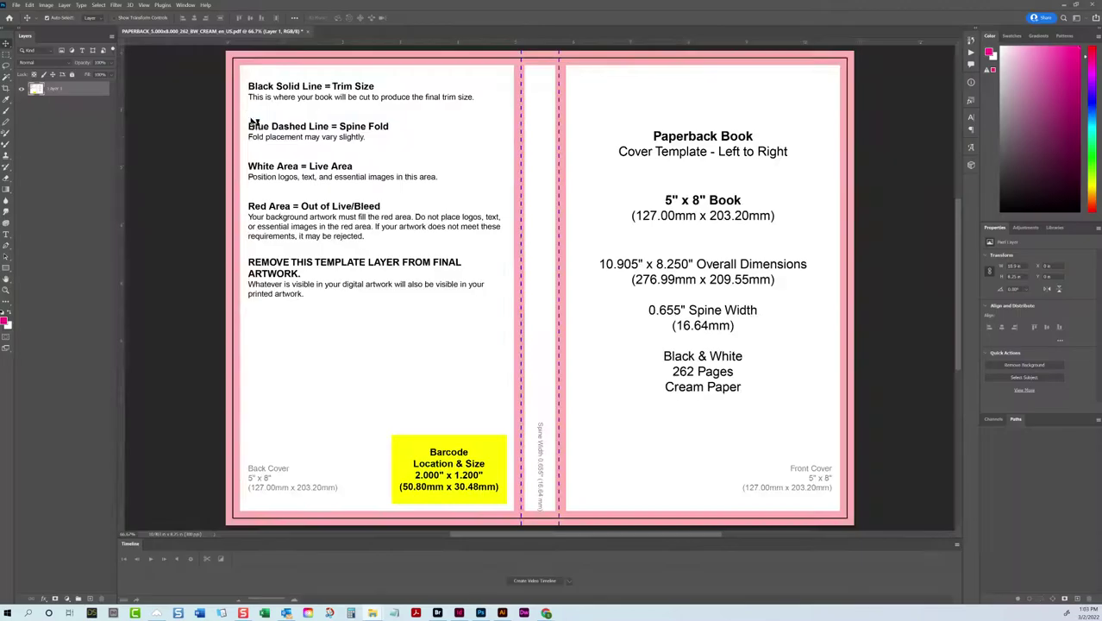
# Step: Check the PNG template's image size and resolution, and compare the PNG with the open PDF version
pyautogui.click(46, 4)
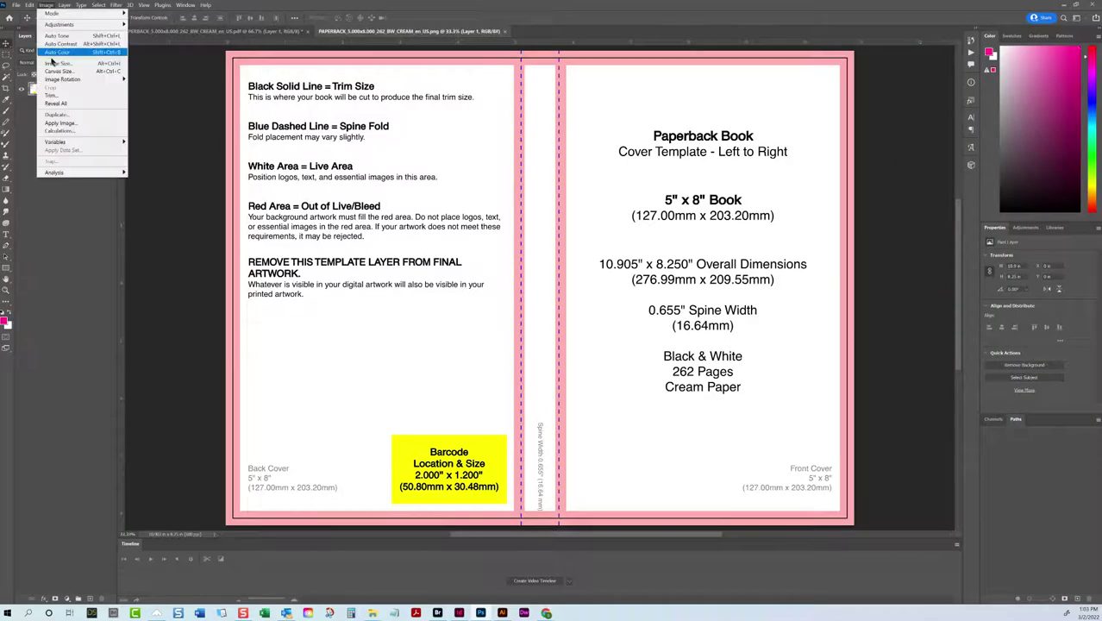
pyautogui.press('Escape')
pyautogui.press('h')
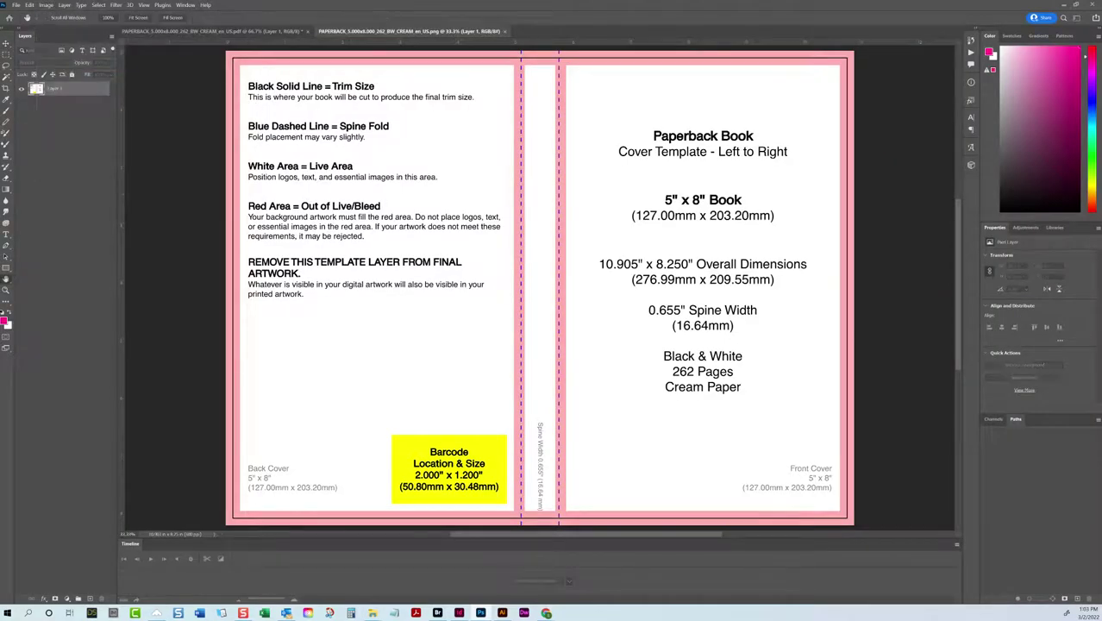
pyautogui.hotkey('ctrl', 'alt', 'i')
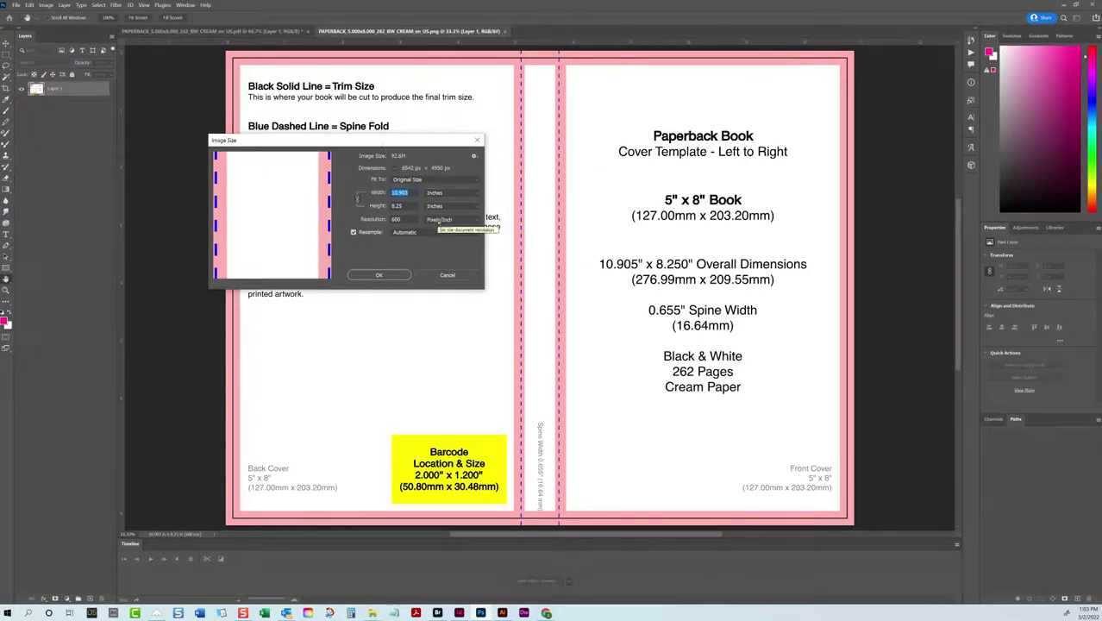
pyautogui.click(449, 275)
pyautogui.click(231, 31)
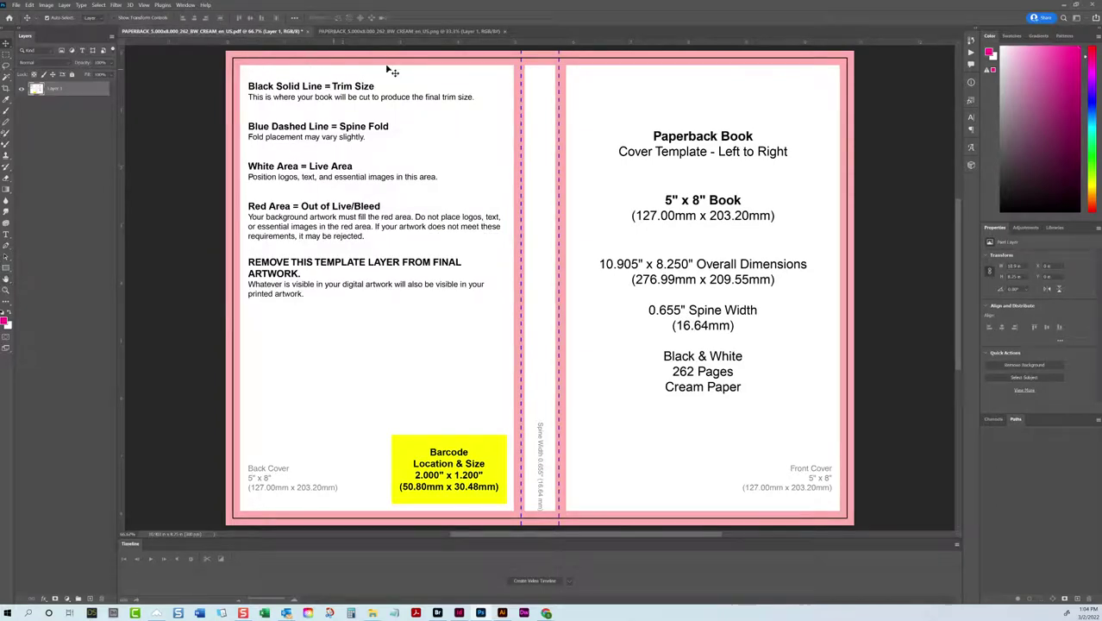
pyautogui.click(396, 33)
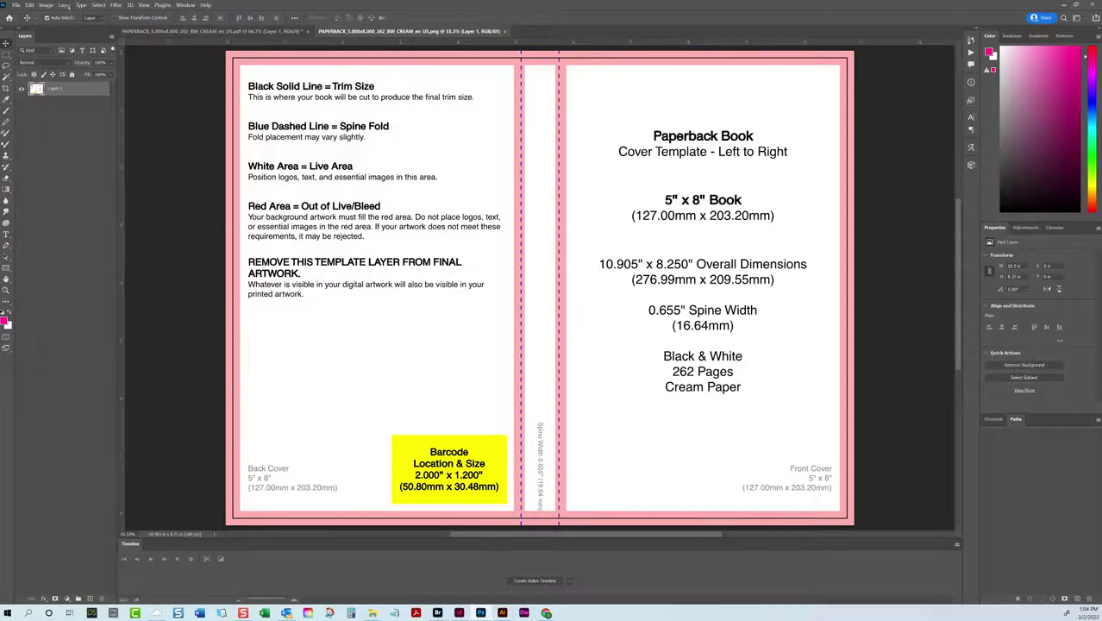
# Step: Resample the PNG template to a resolution of 300 pixels/inch
pyautogui.click(46, 5)
pyautogui.click(67, 68)
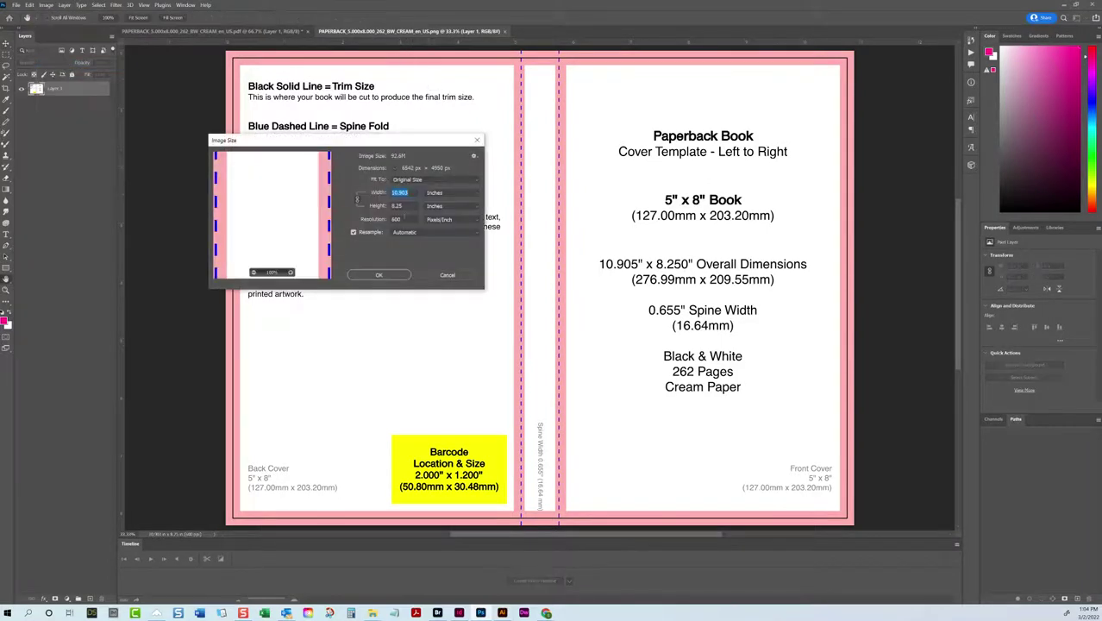
pyautogui.press('Tab')
pyautogui.press('Tab')
pyautogui.write('300')
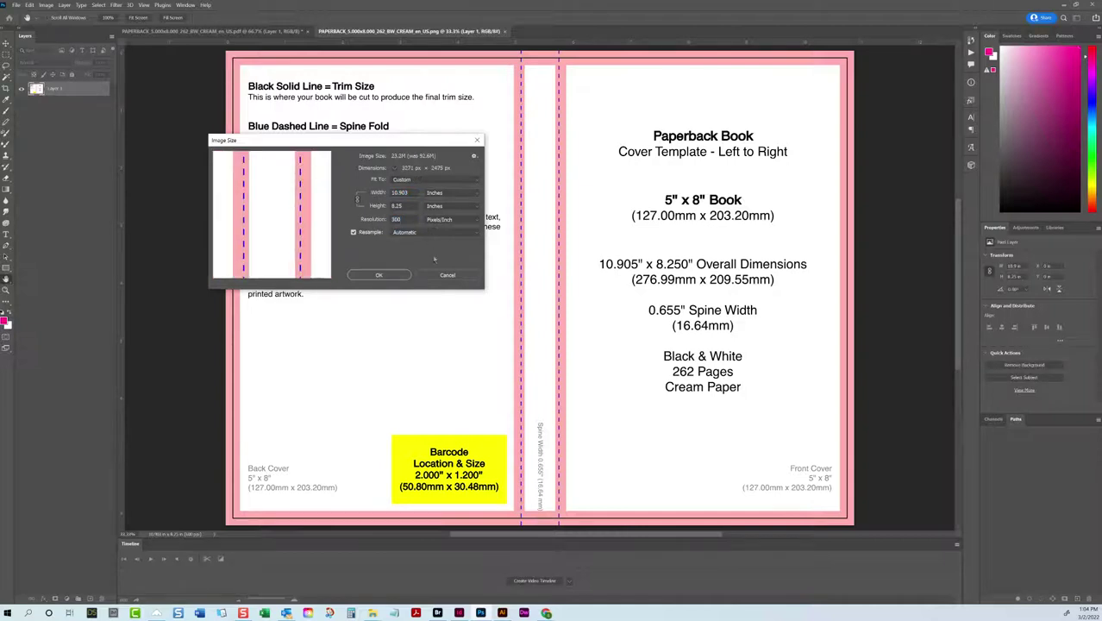
pyautogui.press('Return')
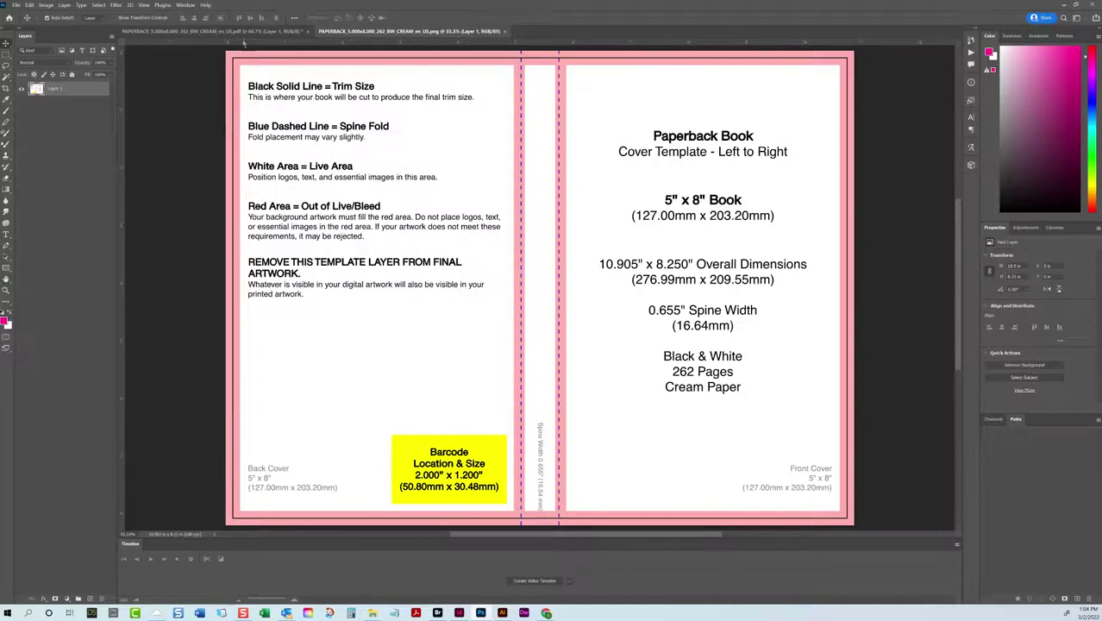
# Step: In the PDF template, place a vertical and a horizontal guide on the black trim lines at the back cover's upper-left corner
pyautogui.click(243, 39)
pyautogui.press('z')
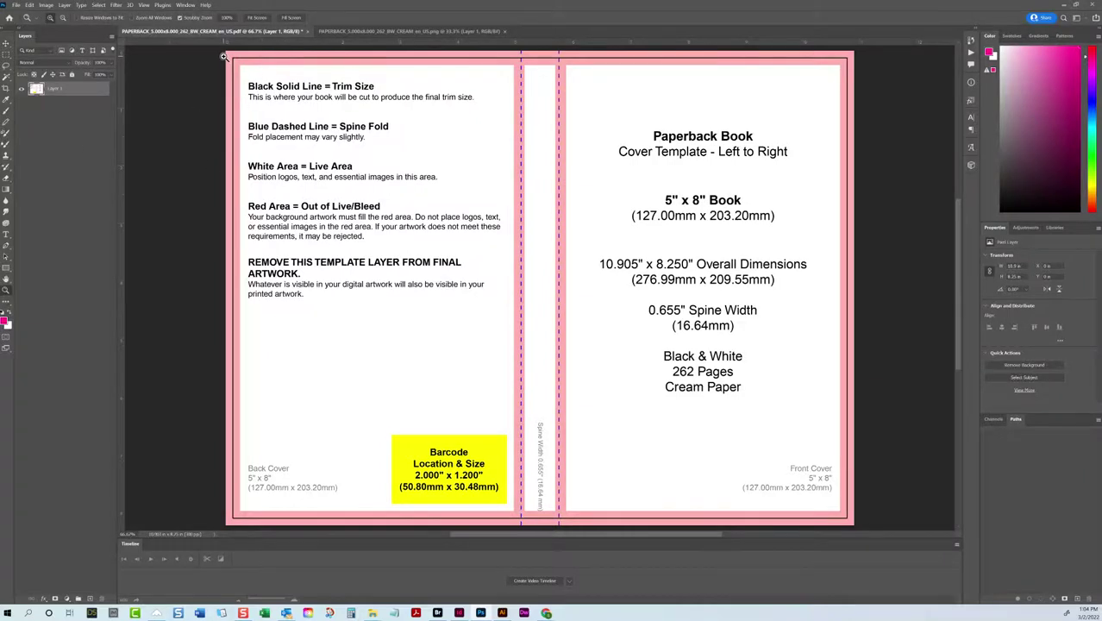
pyautogui.moveTo(221, 55); pyautogui.dragTo(293, 131)
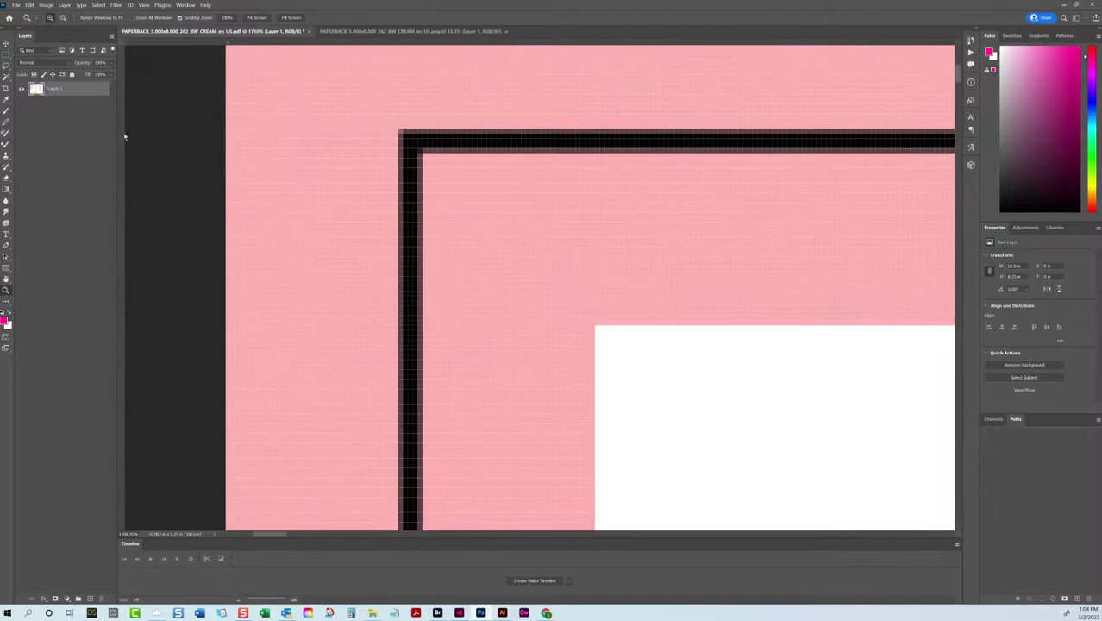
pyautogui.moveTo(124, 135); pyautogui.dragTo(410, 138)
pyautogui.moveTo(410, 46); pyautogui.dragTo(421, 139)
# Step: Add a vertical and a horizontal guide along the left and top edges of the back cover's white live area
pyautogui.moveTo(121, 135); pyautogui.dragTo(595, 223)
pyautogui.moveTo(659, 40); pyautogui.dragTo(664, 324)
pyautogui.click(256, 18)
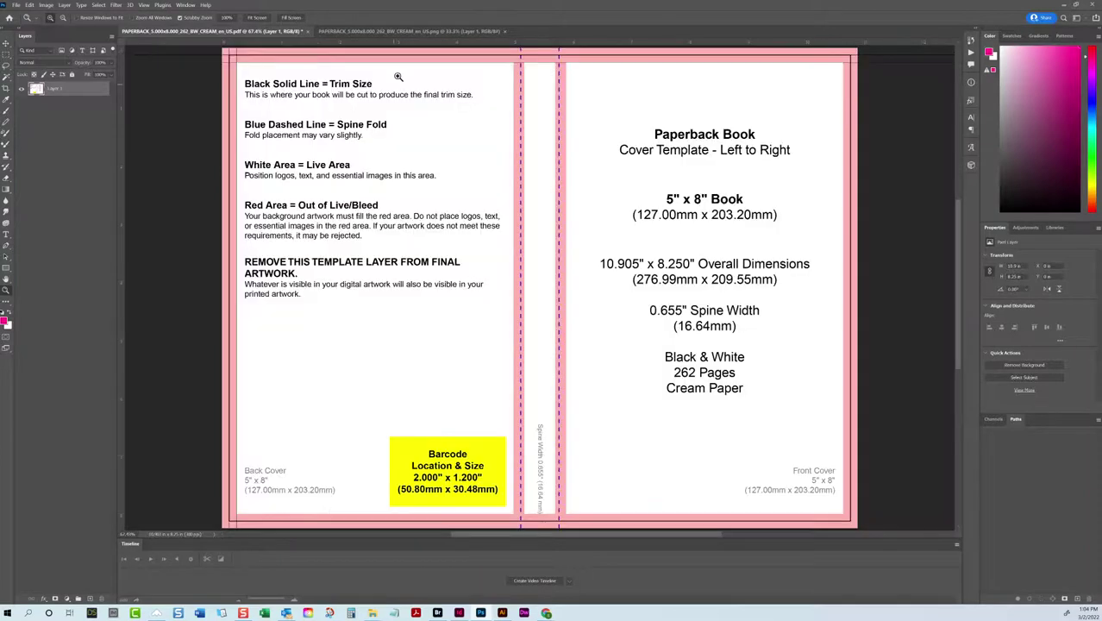
# Step: Place three vertical guides along the spine's left pink band: one on each edge and one on the blue dashed fold line
pyautogui.moveTo(543, 78); pyautogui.dragTo(429, 118)
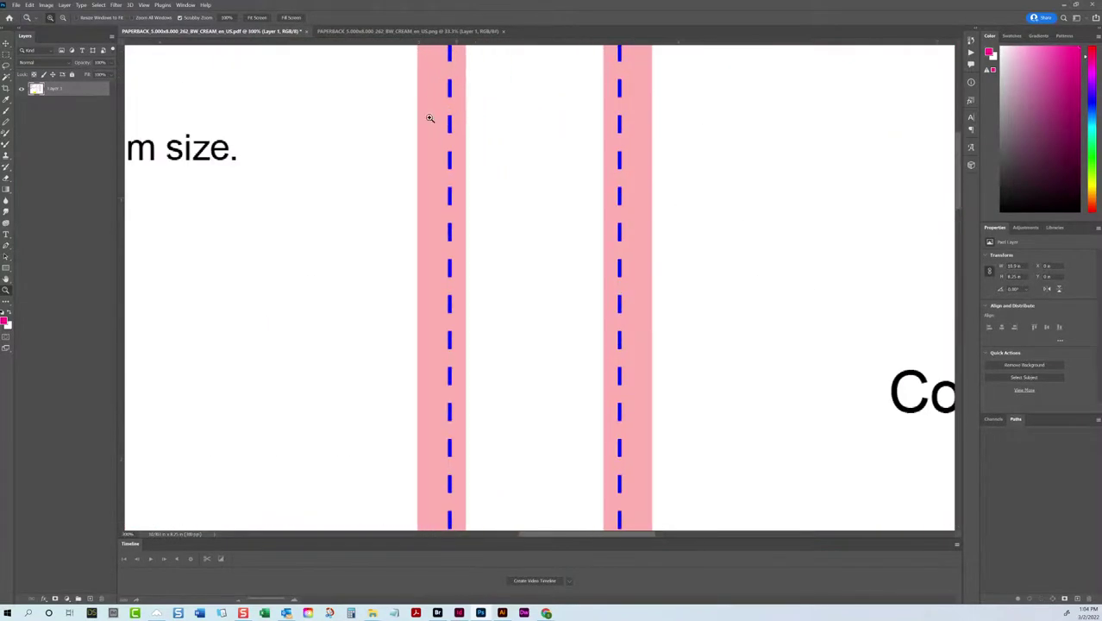
pyautogui.moveTo(120, 138); pyautogui.dragTo(417, 142)
pyautogui.moveTo(123, 155); pyautogui.dragTo(450, 176)
pyautogui.moveTo(122, 142); pyautogui.dragTo(465, 141)
# Step: Place three vertical guides along the spine's right pink band, on both edges and on its blue dashed fold line
pyautogui.moveTo(122, 134); pyautogui.dragTo(602, 165)
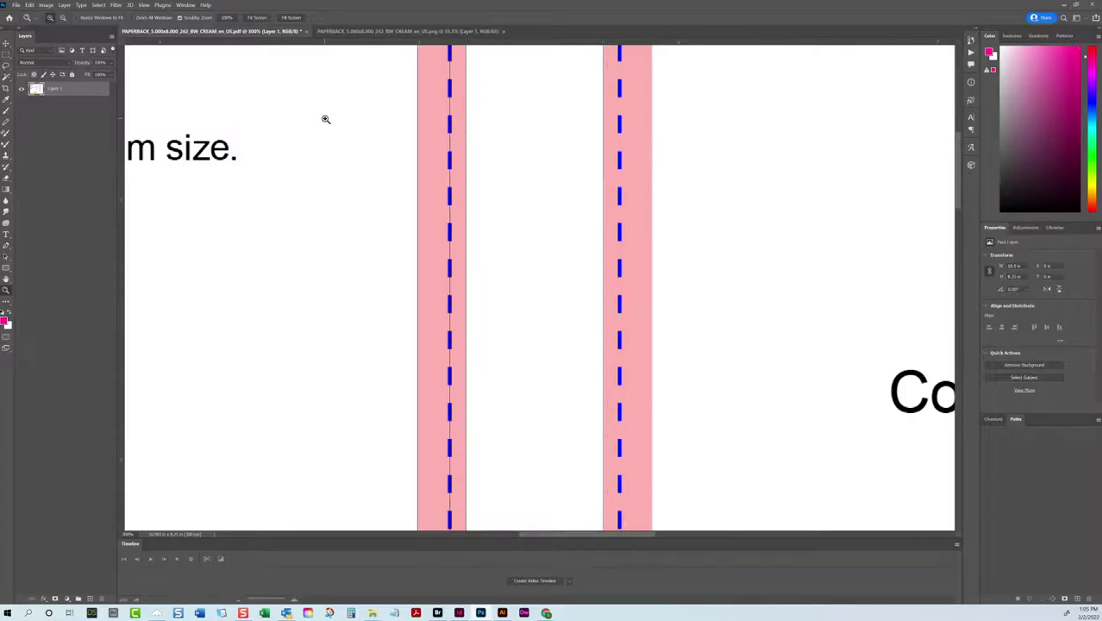
pyautogui.moveTo(126, 170); pyautogui.dragTo(620, 177)
pyautogui.moveTo(122, 130); pyautogui.dragTo(652, 170)
# Step: Place vertical guides on the right edge of the front cover's white live area and on its right black trim line
pyautogui.moveTo(610, 532); pyautogui.dragTo(809, 530)
pyautogui.moveTo(120, 295); pyautogui.dragTo(617, 278)
pyautogui.moveTo(120, 218); pyautogui.dragTo(648, 265)
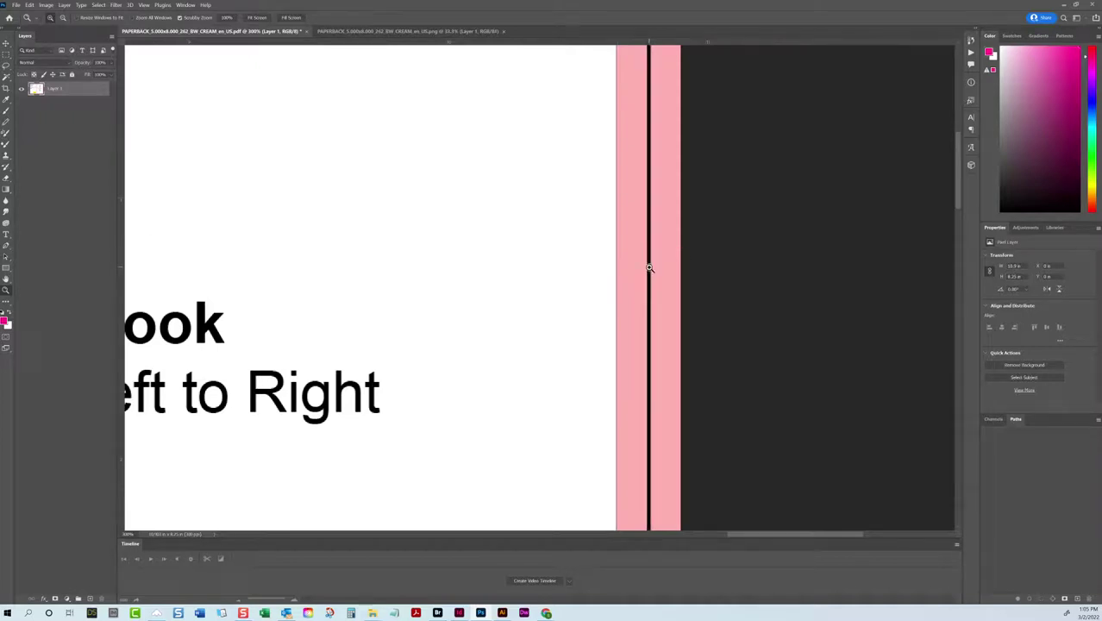
pyautogui.moveTo(123, 169); pyautogui.dragTo(648, 207)
# Step: Place horizontal guides on the bottom black trim line and the bottom edge of the white live area, and fit the cover on screen
pyautogui.scroll(-6, 937, 490)
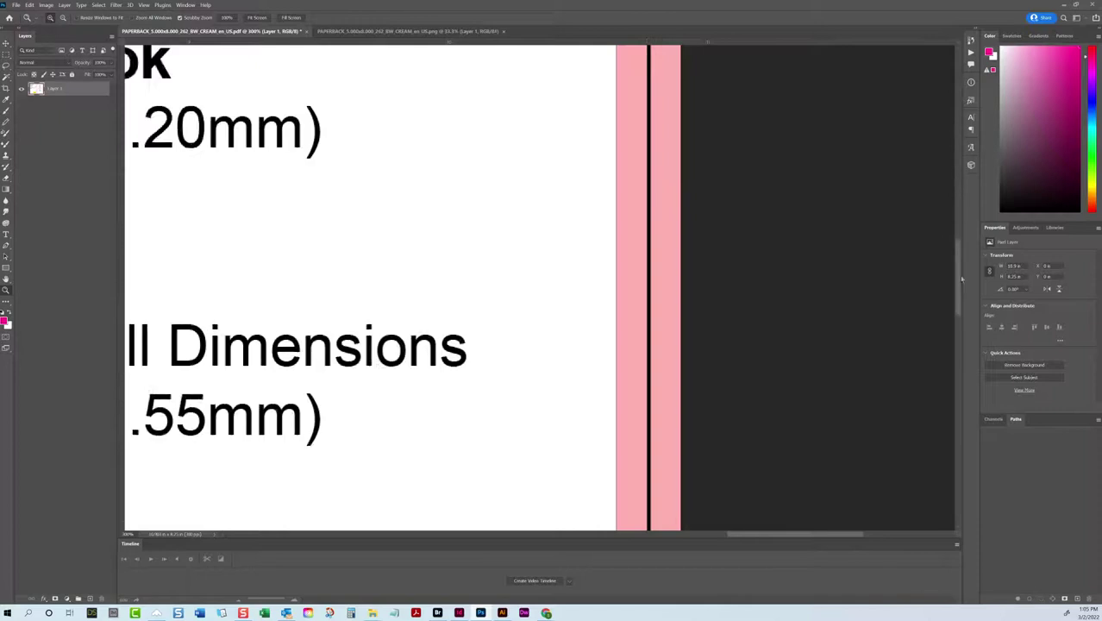
pyautogui.scroll(3, 932, 484)
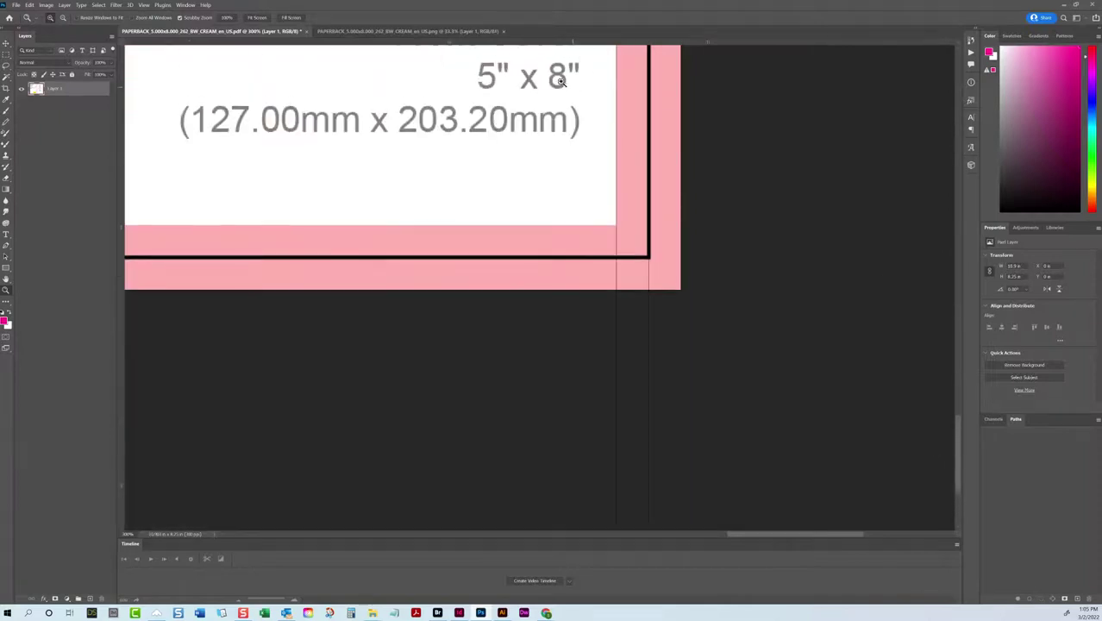
pyautogui.moveTo(559, 41); pyautogui.dragTo(571, 257)
pyautogui.moveTo(526, 42); pyautogui.dragTo(541, 224)
pyautogui.click(251, 18)
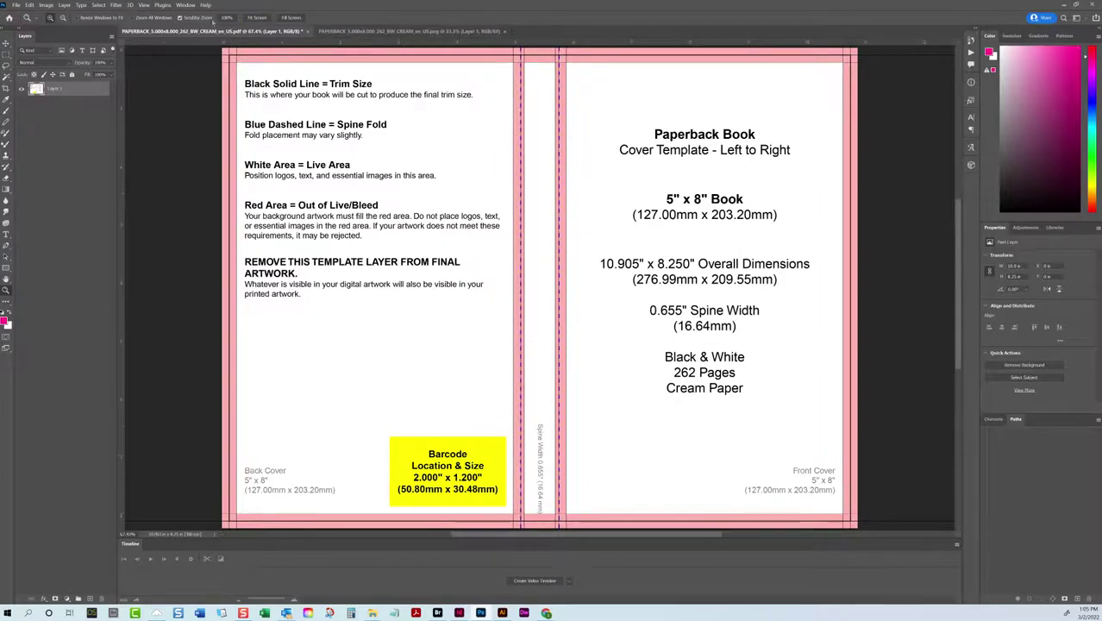
# Step: Place LoveOnWheels_CoverFinal_01.psd from the client's Book 4 folder as an embedded object on the template
pyautogui.click(15, 5)
pyautogui.click(38, 176)
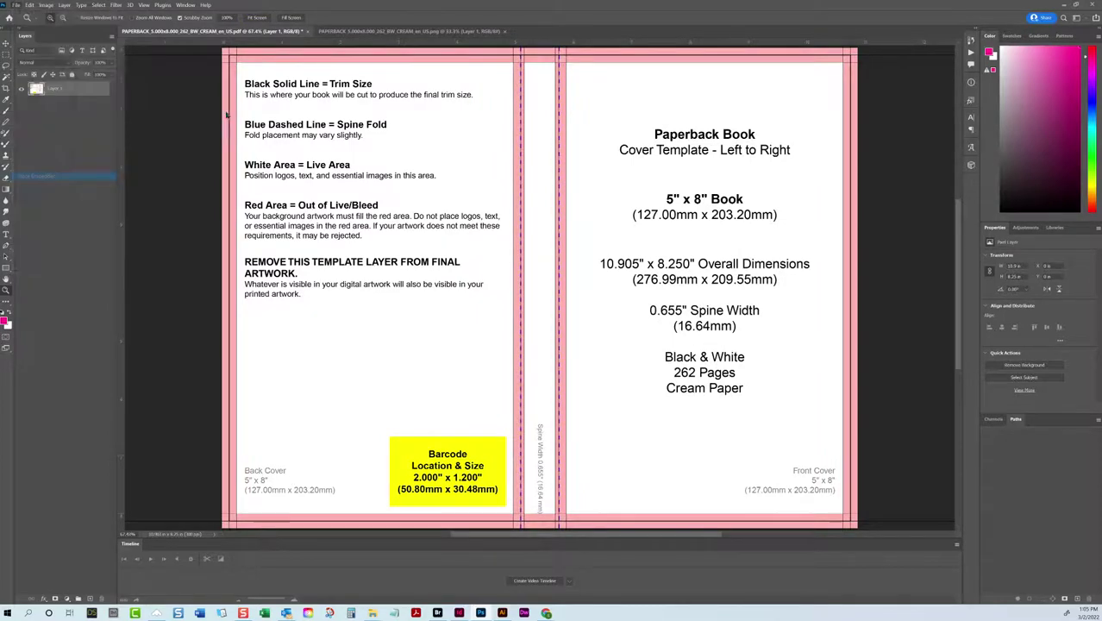
pyautogui.click(199, 22)
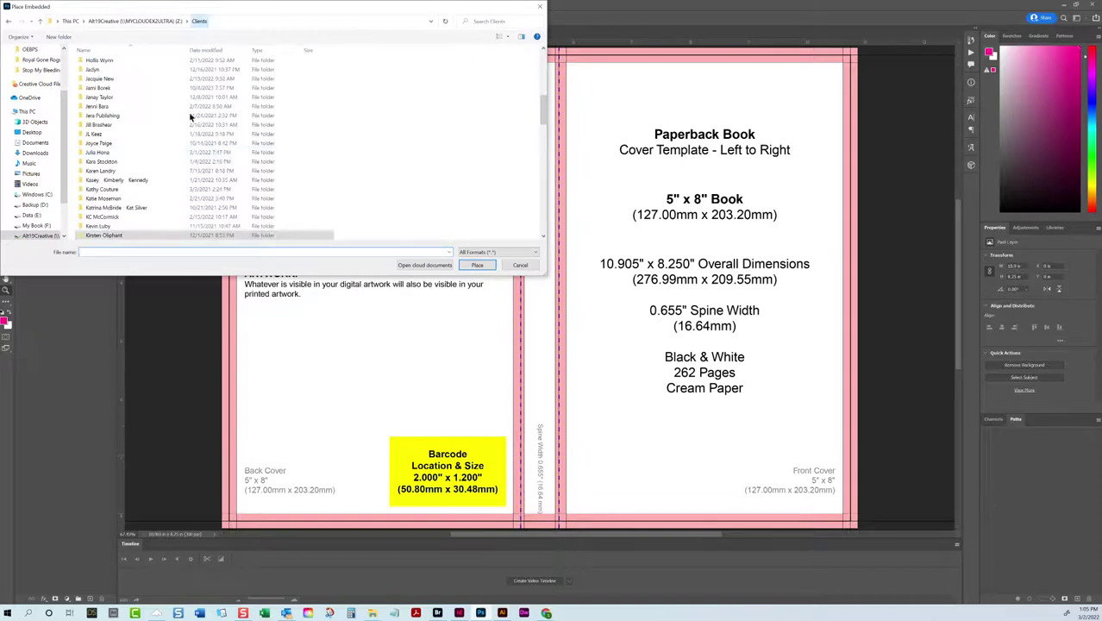
pyautogui.scroll(-15, 132, 156)
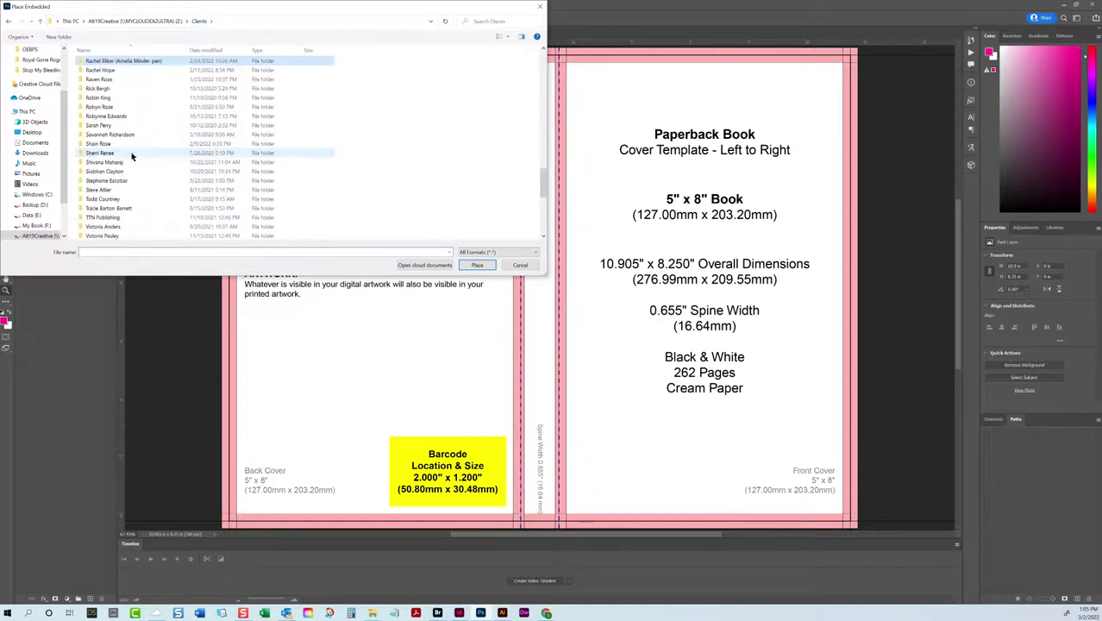
pyautogui.press('Down')
pyautogui.press('Return')
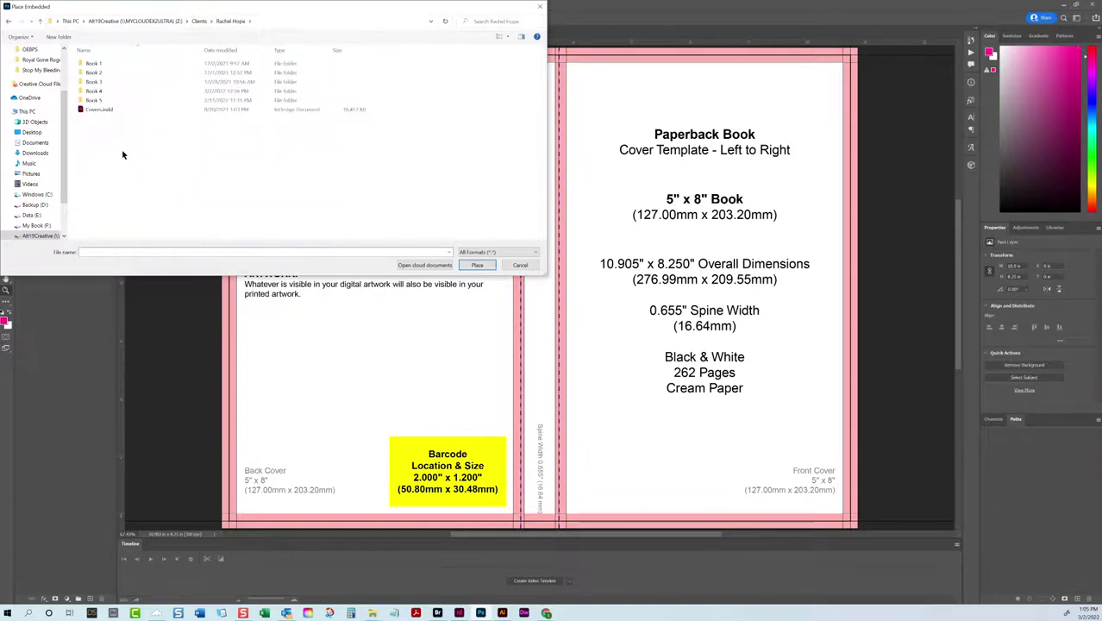
pyautogui.doubleClick(121, 90)
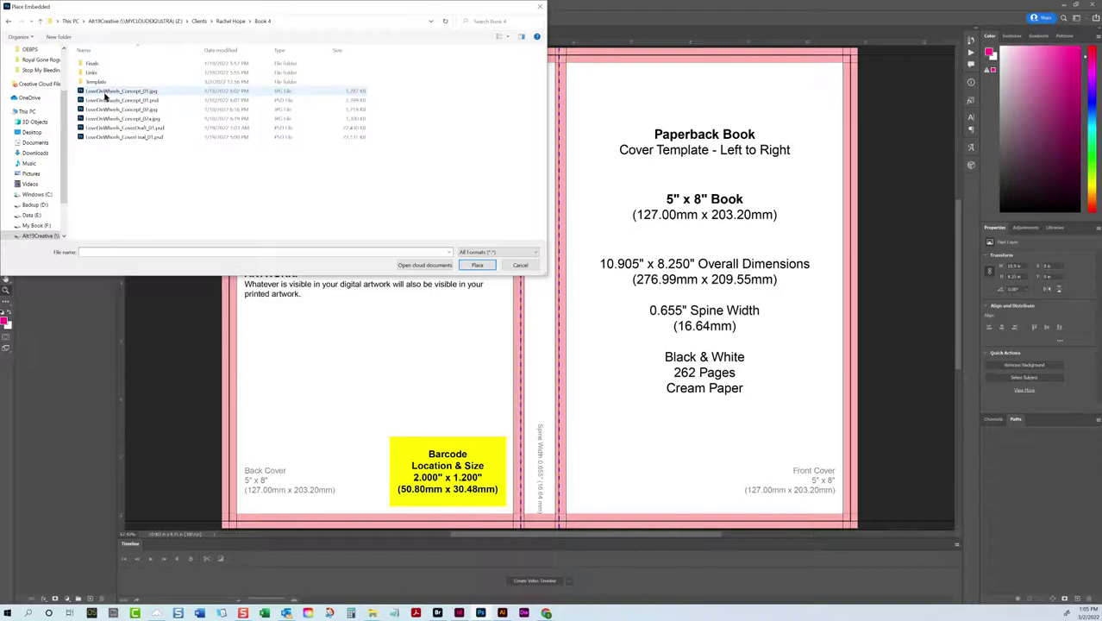
pyautogui.click(172, 137)
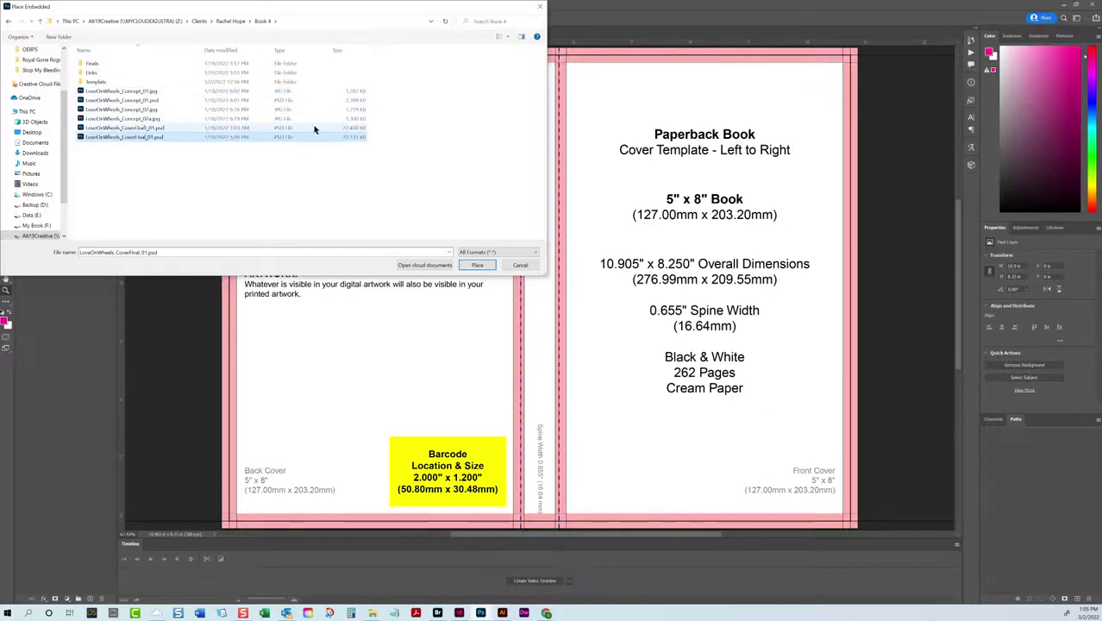
pyautogui.click(477, 265)
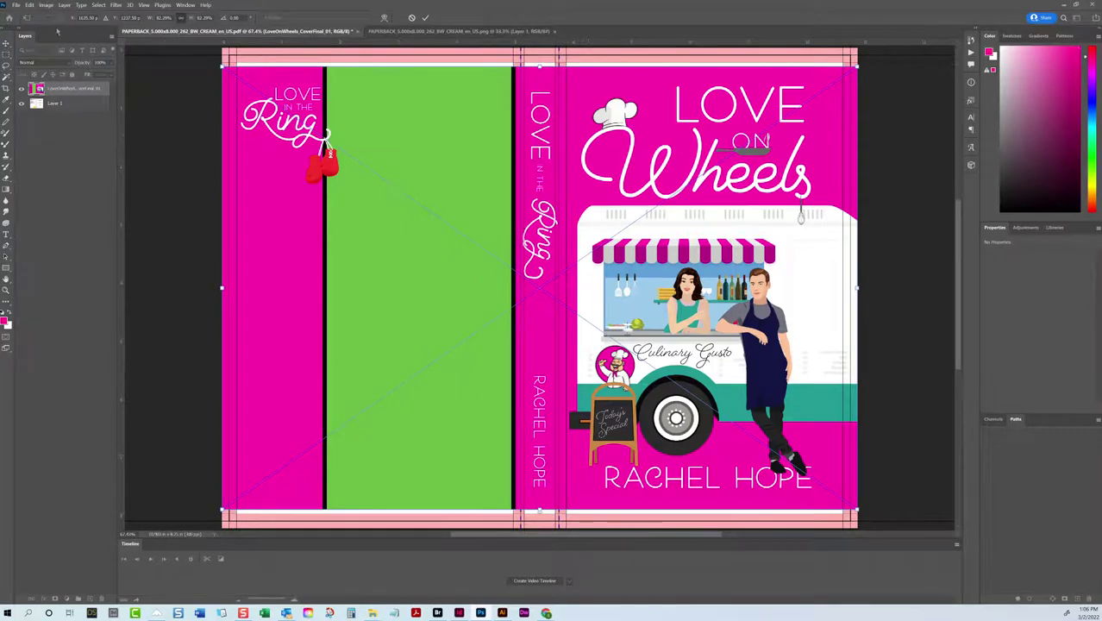
pyautogui.press('Return')
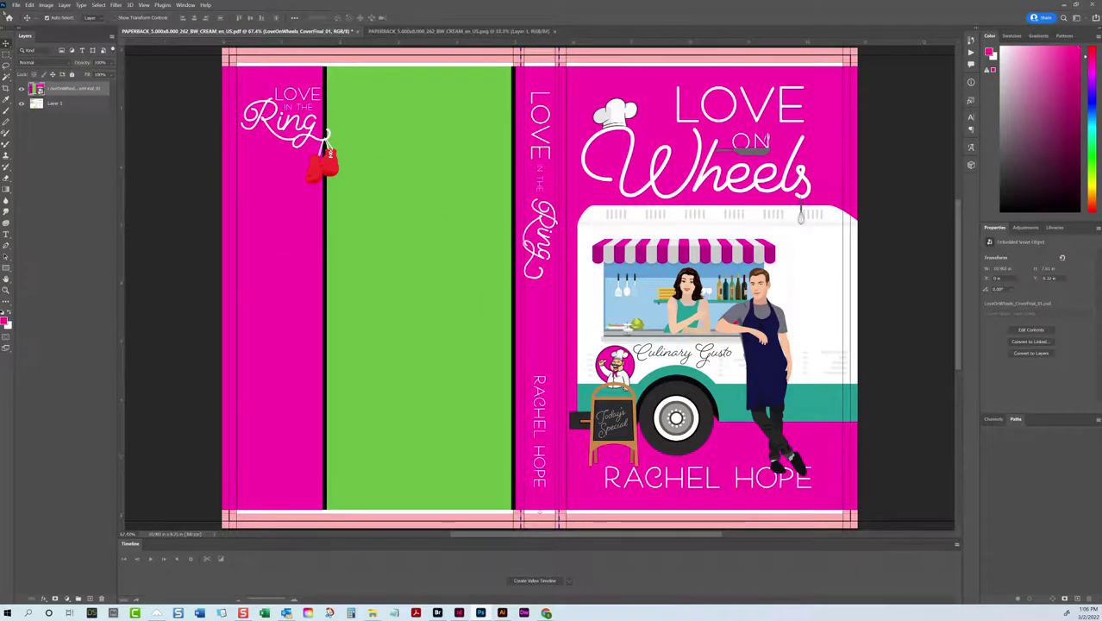
# Step: Convert the placed cover smart object to layers and expand the resulting layer group
pyautogui.rightClick(84, 92)
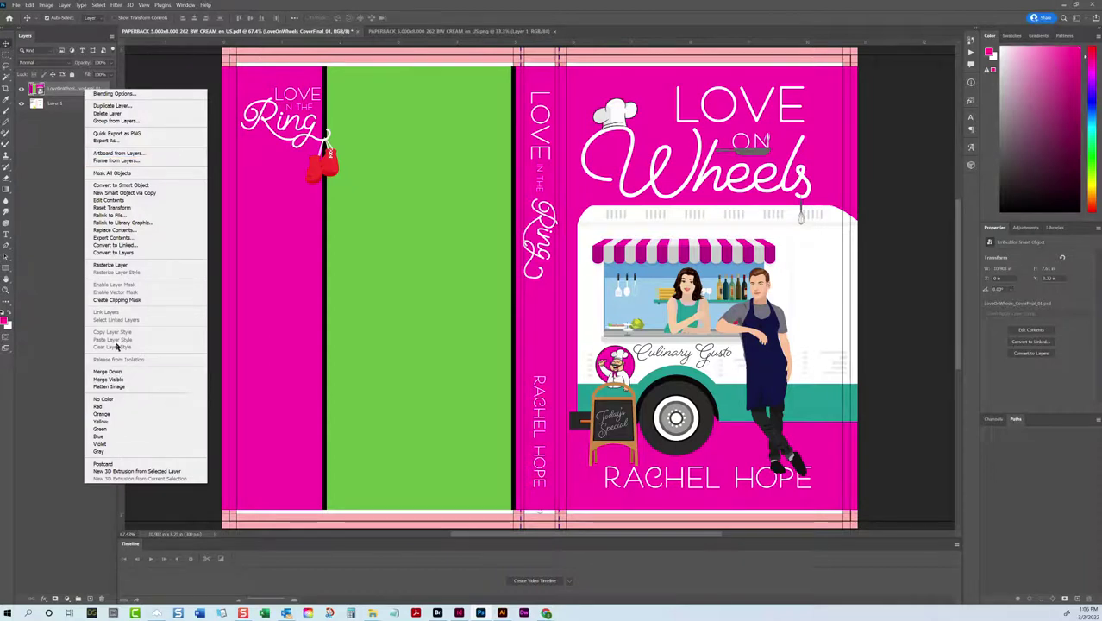
pyautogui.click(115, 253)
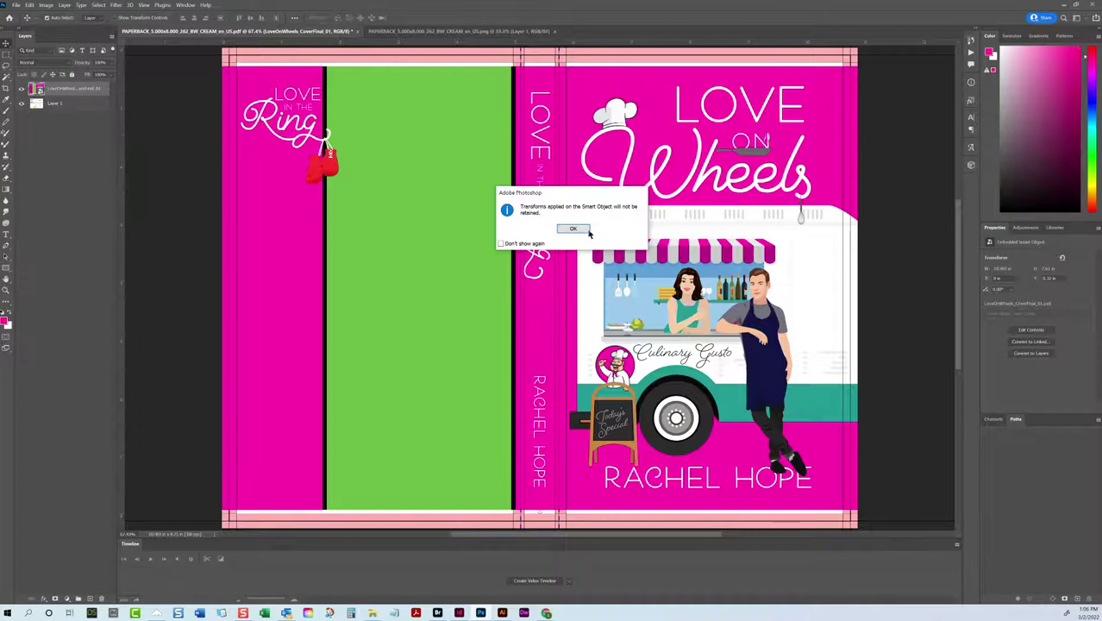
pyautogui.click(588, 231)
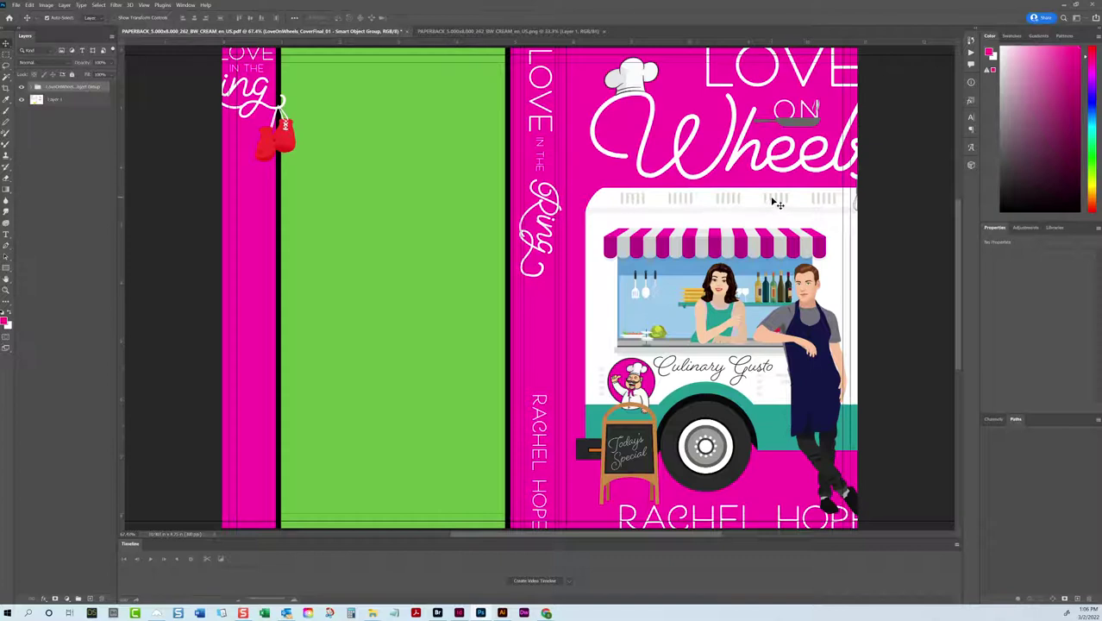
pyautogui.click(33, 91)
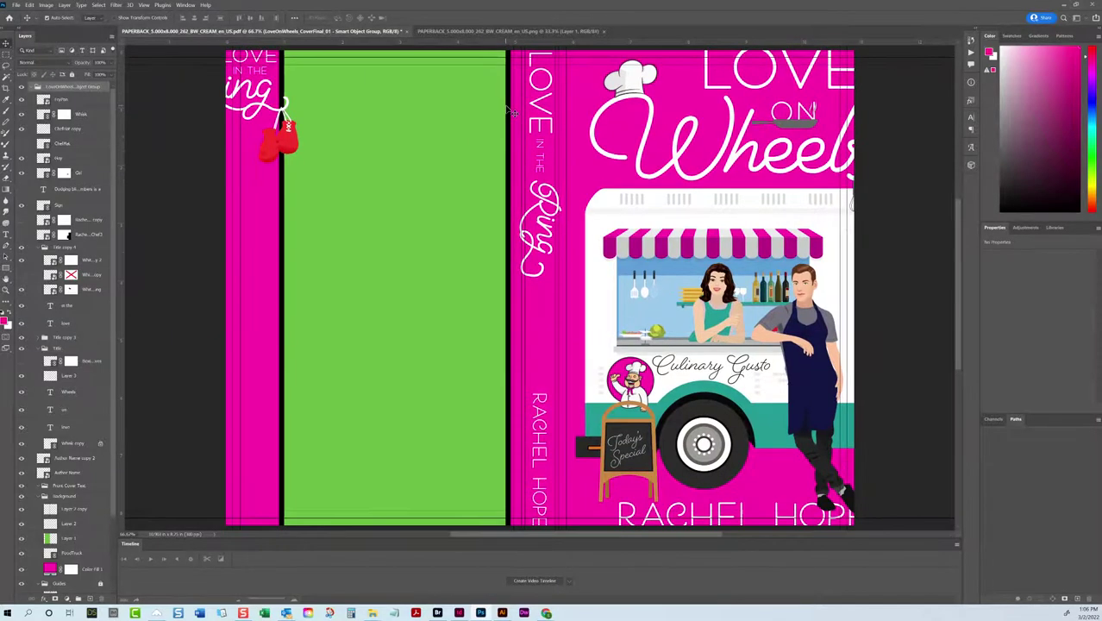
pyautogui.hotkey('ctrl', '-')
pyautogui.hotkey('ctrl', '-')
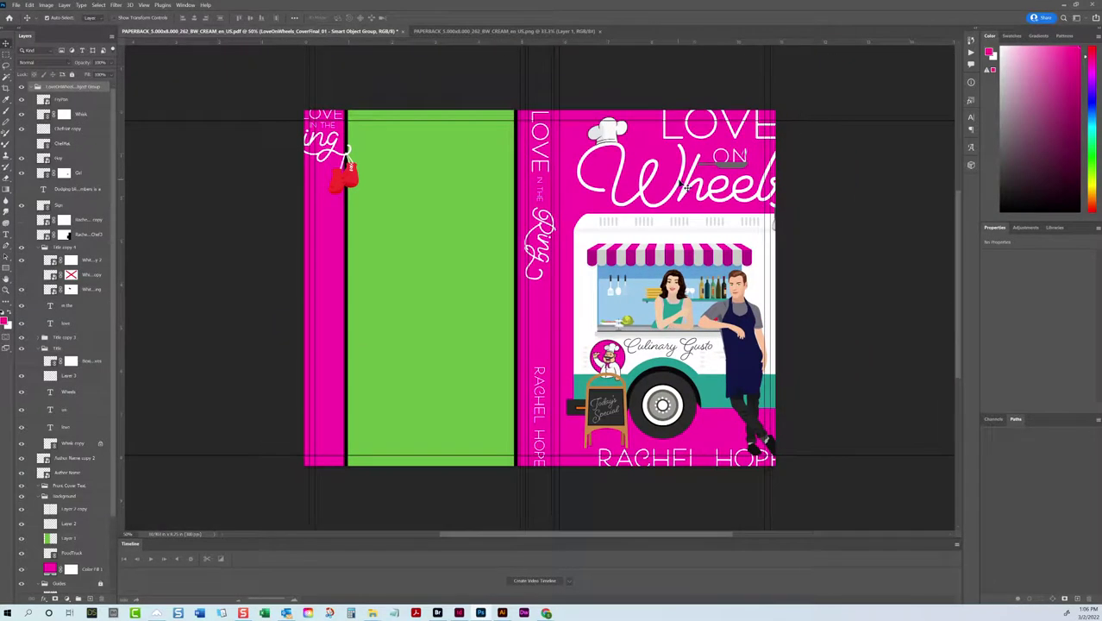
pyautogui.click(840, 166)
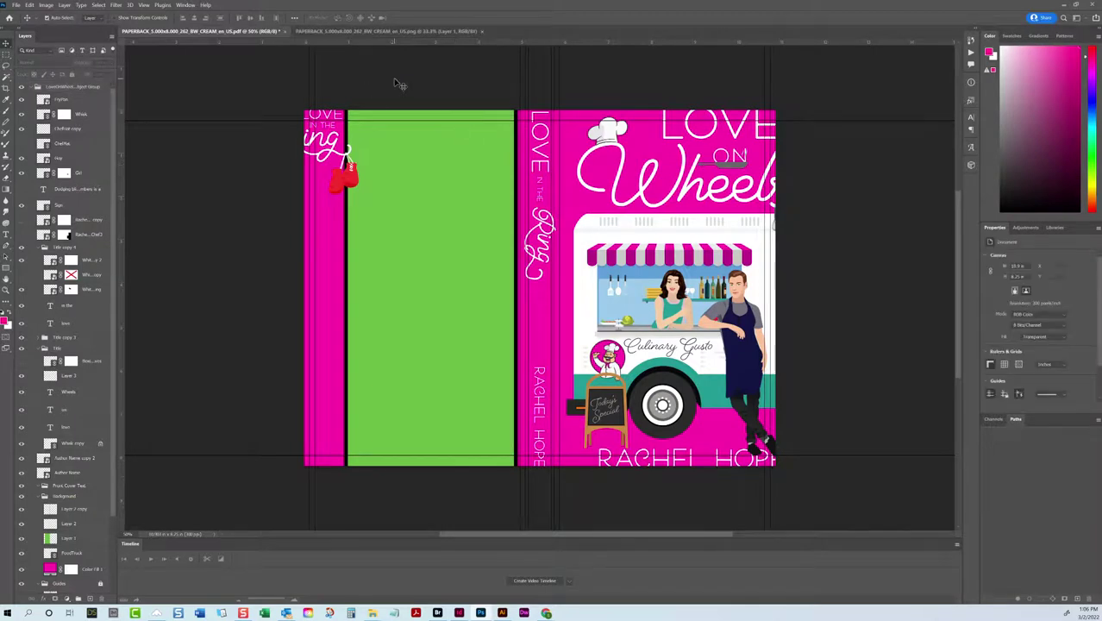
# Step: Unlock the Guides group inside the converted cover artwork and delete it
pyautogui.click(73, 89)
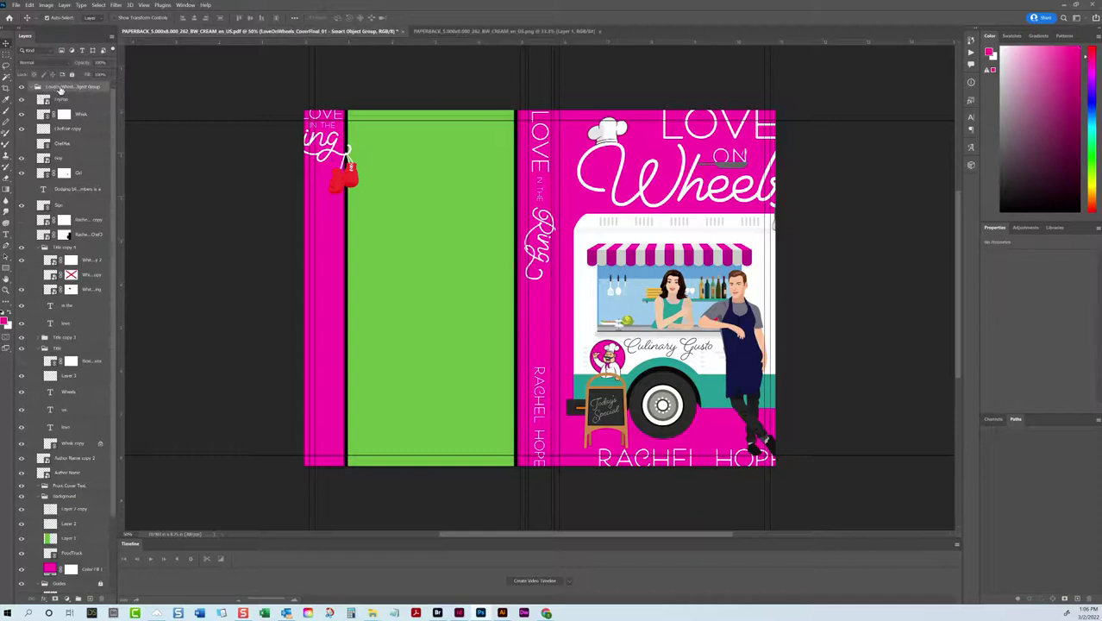
pyautogui.scroll(-2, 35, 284)
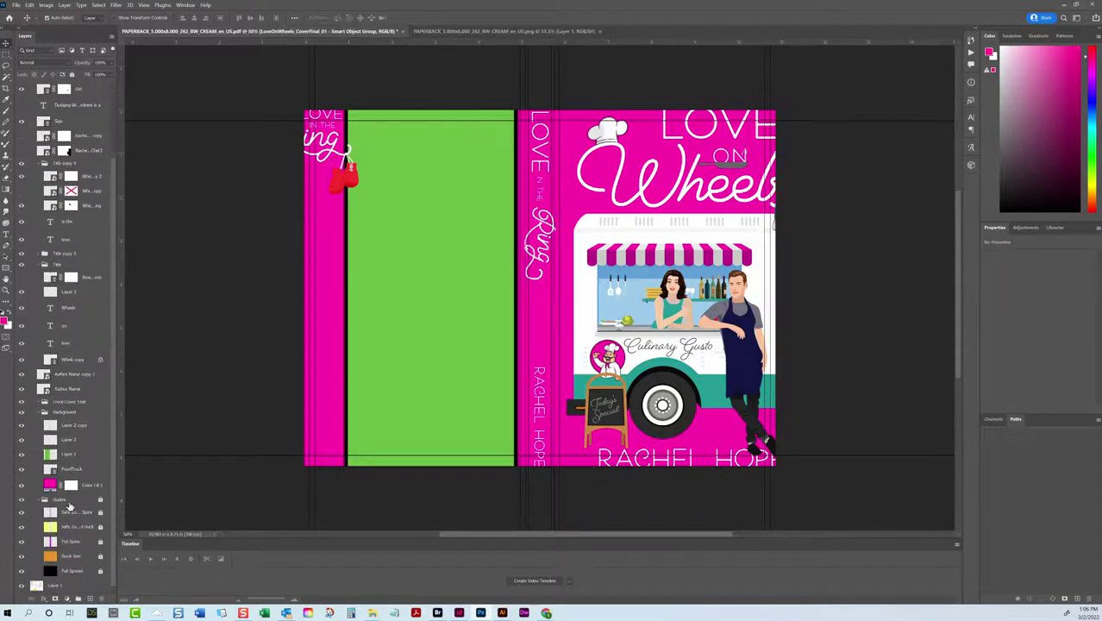
pyautogui.click(97, 500)
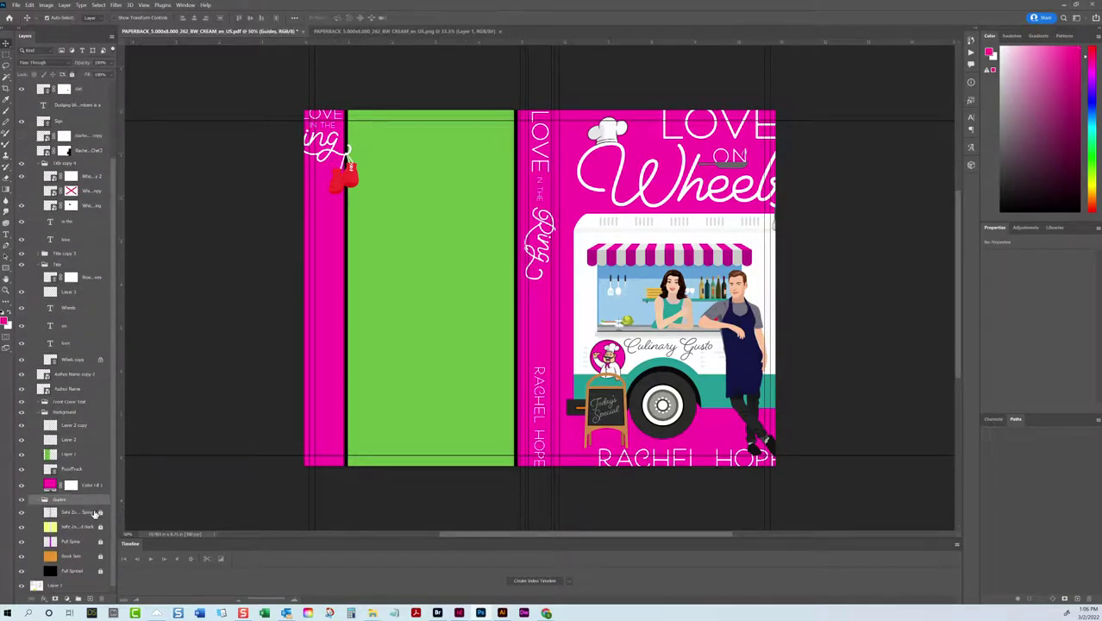
pyautogui.rightClick(93, 501)
pyautogui.click(126, 258)
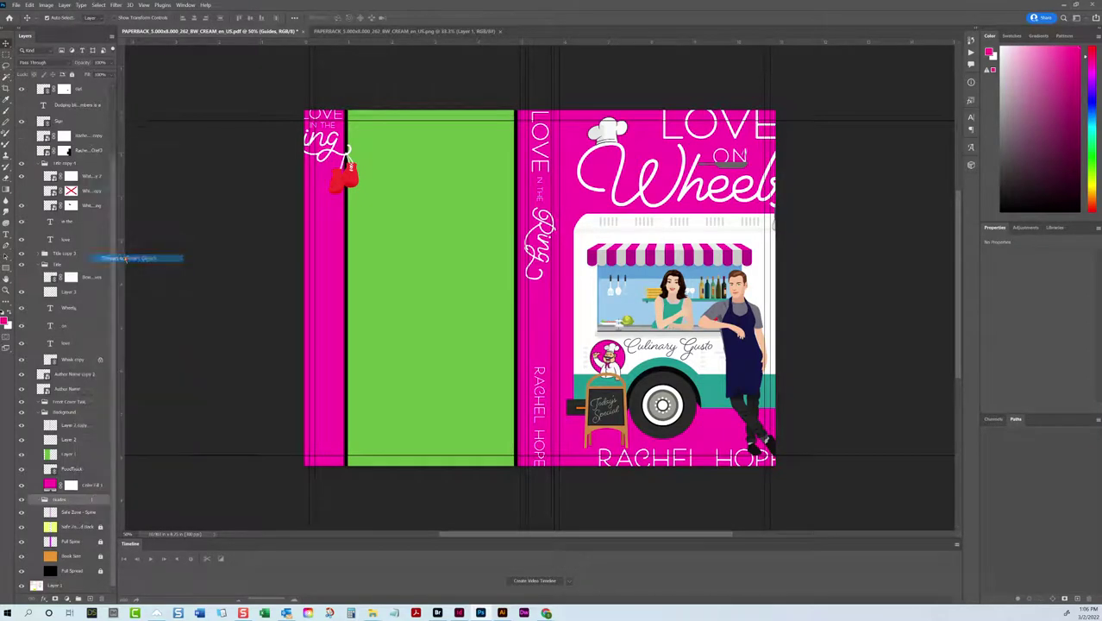
pyautogui.press('Delete')
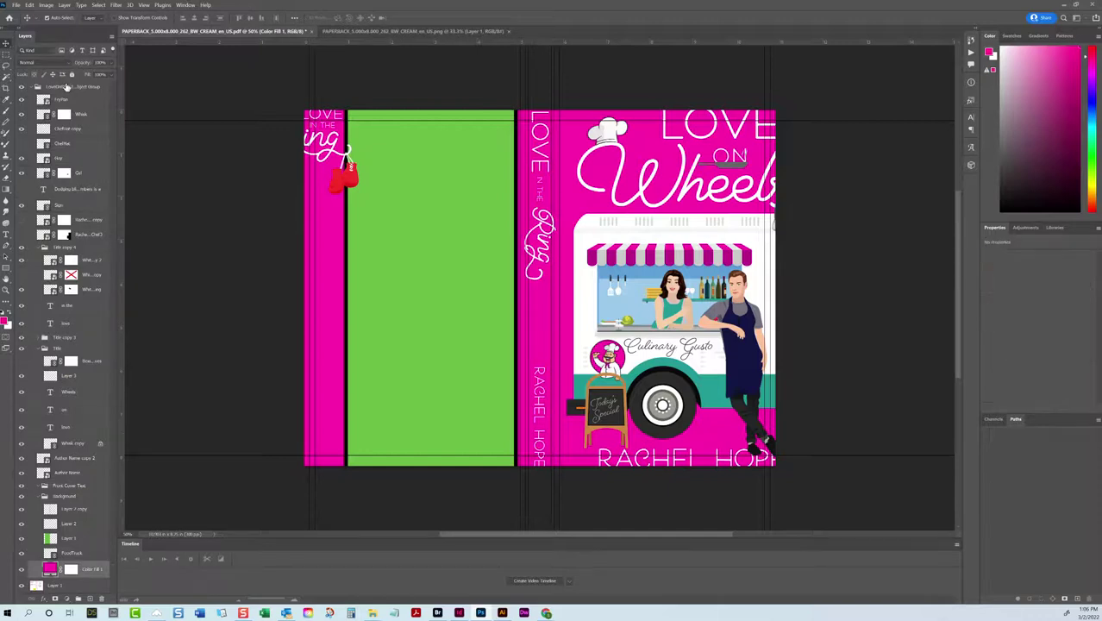
# Step: Try to free-transform the converted cover group, and unlock the Whisk copy layer in its Title group
pyautogui.click(67, 87)
pyautogui.hotkey('ctrl', 't')
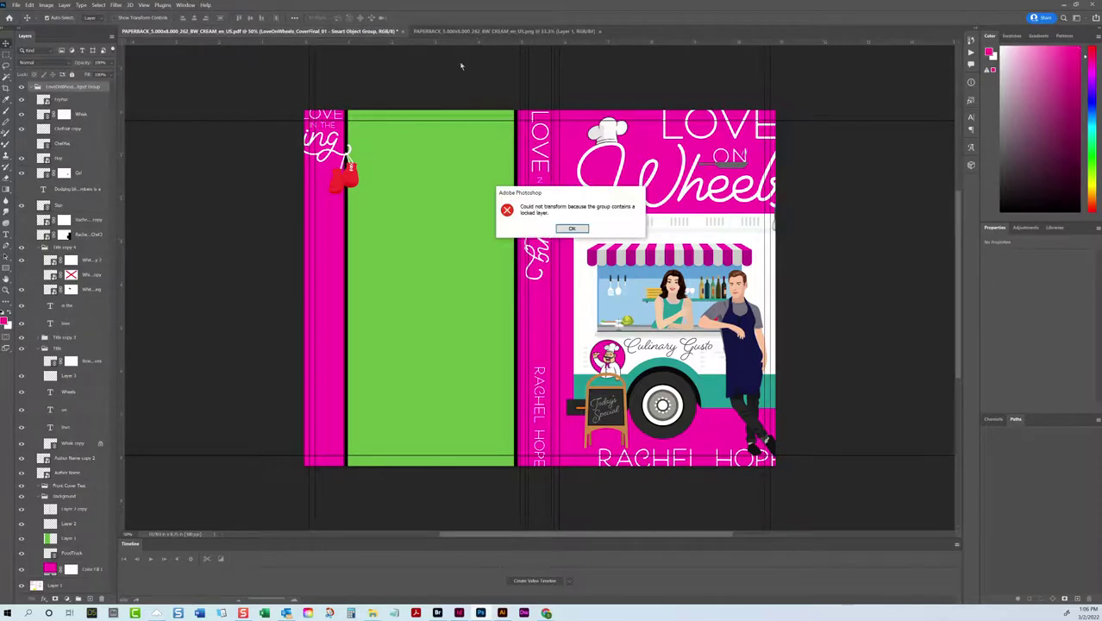
pyautogui.click(571, 229)
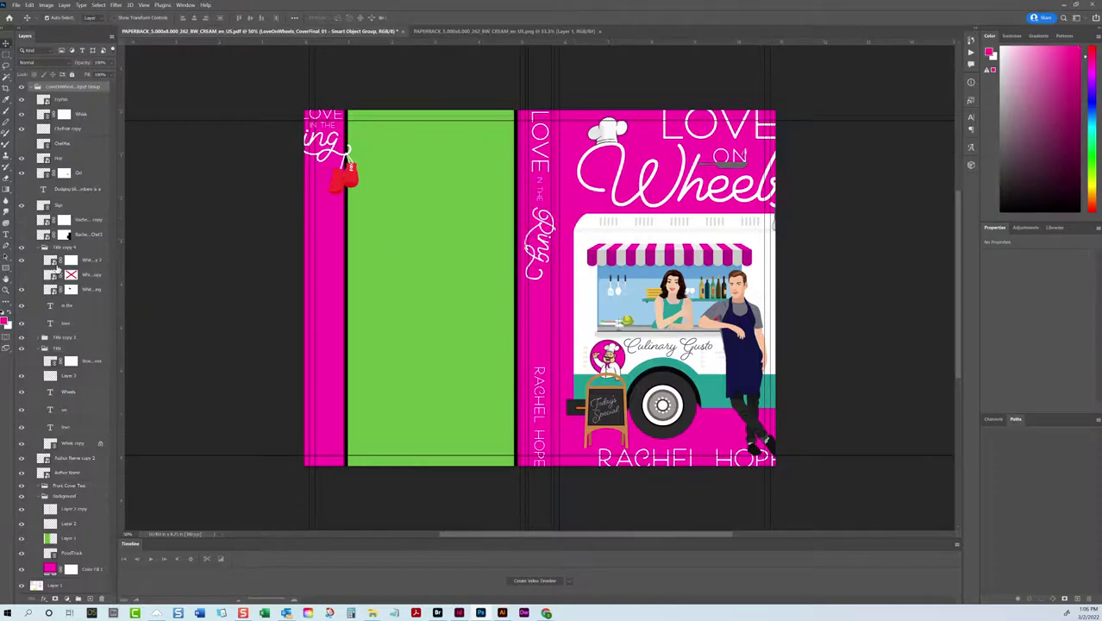
pyautogui.scroll(-3, 99, 339)
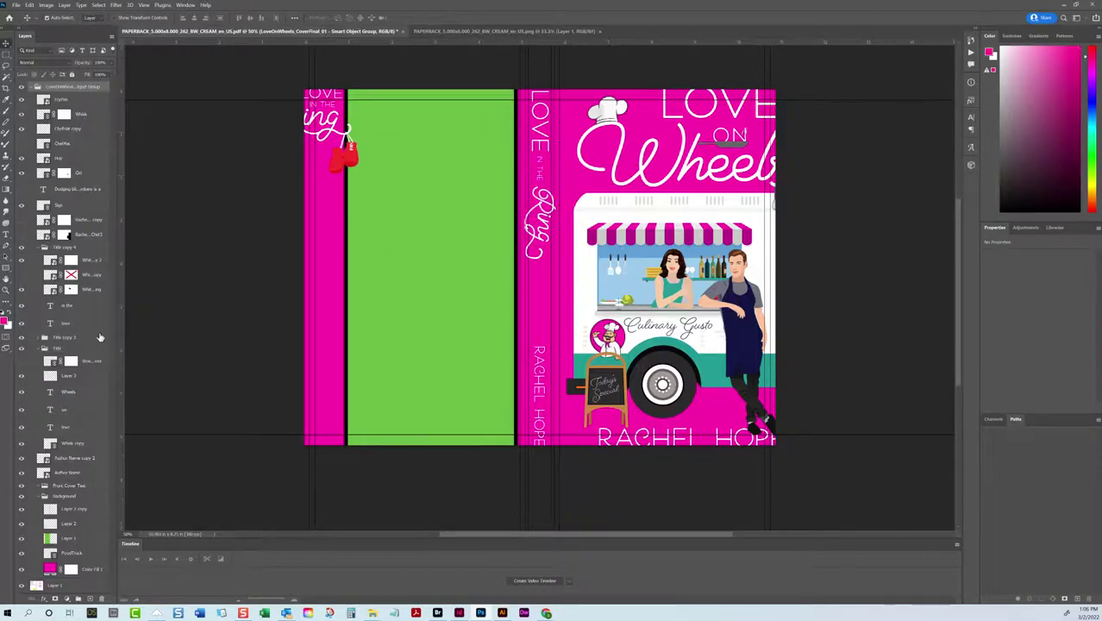
pyautogui.scroll(4, 74, 487)
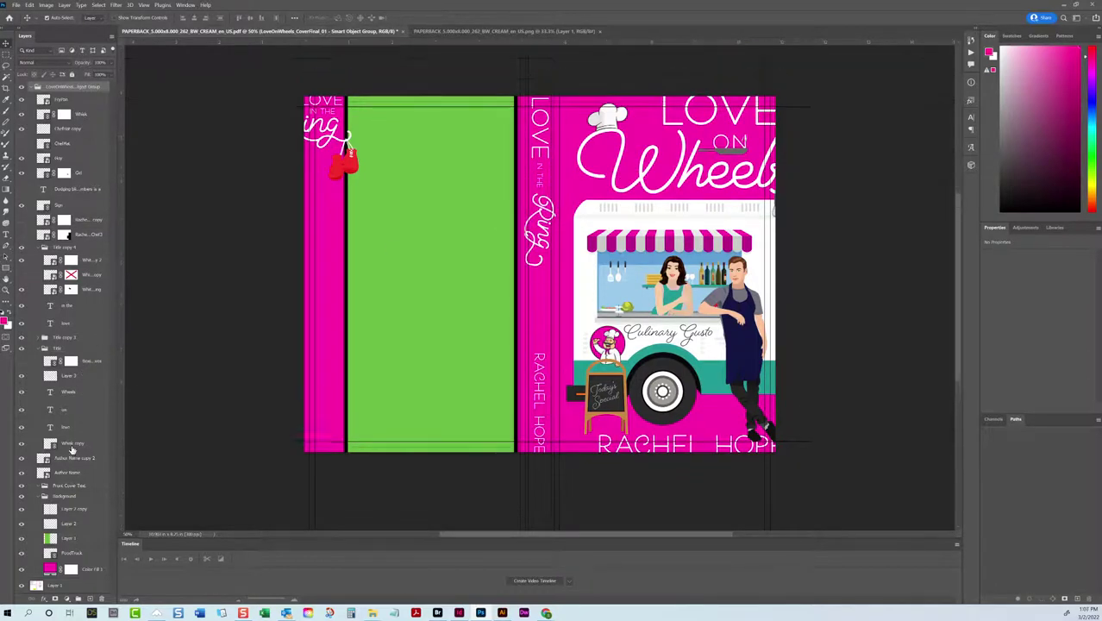
# Step: Try to scale the cover group down proportionally and reposition it to fit the template's spine and trim guides
pyautogui.hotkey('ctrl', 't')
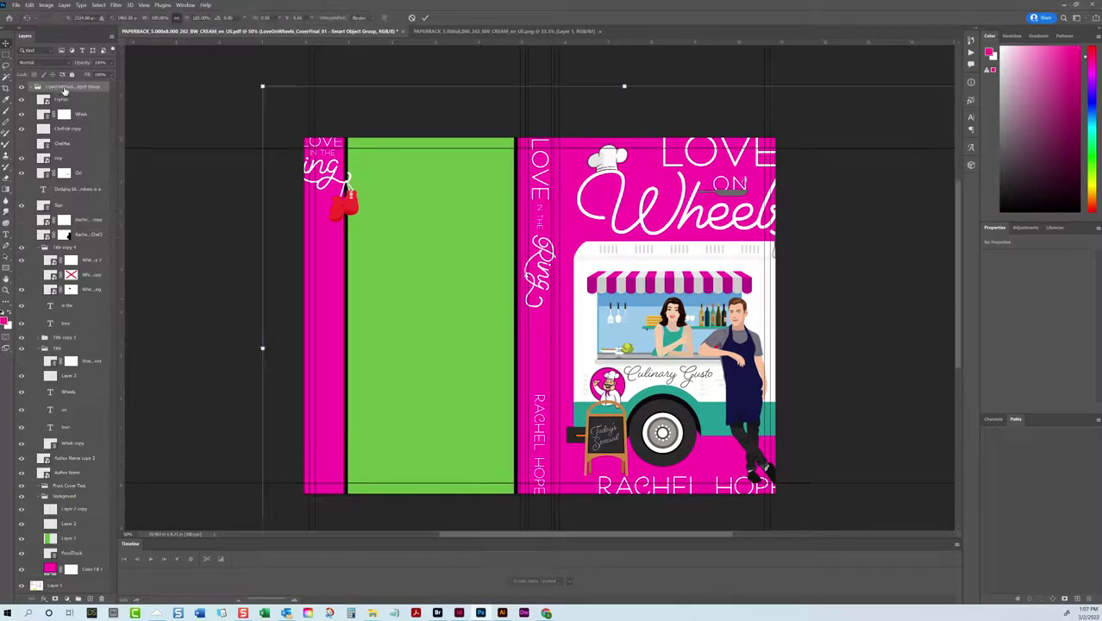
pyautogui.moveTo(625, 85)
pyautogui.mouseDown()
pyautogui.moveTo(631, 172)
pyautogui.moveTo(614, 100)
pyautogui.mouseUp()
pyautogui.moveTo(631, 161); pyautogui.dragTo(629, 169)
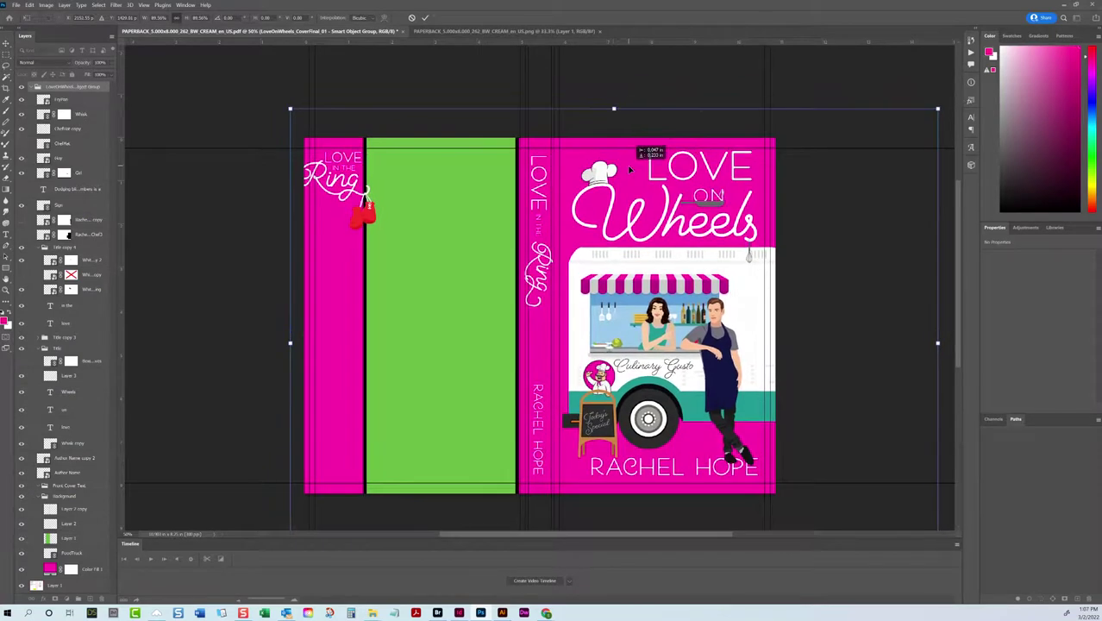
pyautogui.moveTo(630, 170); pyautogui.dragTo(631, 170)
pyautogui.press('Return')
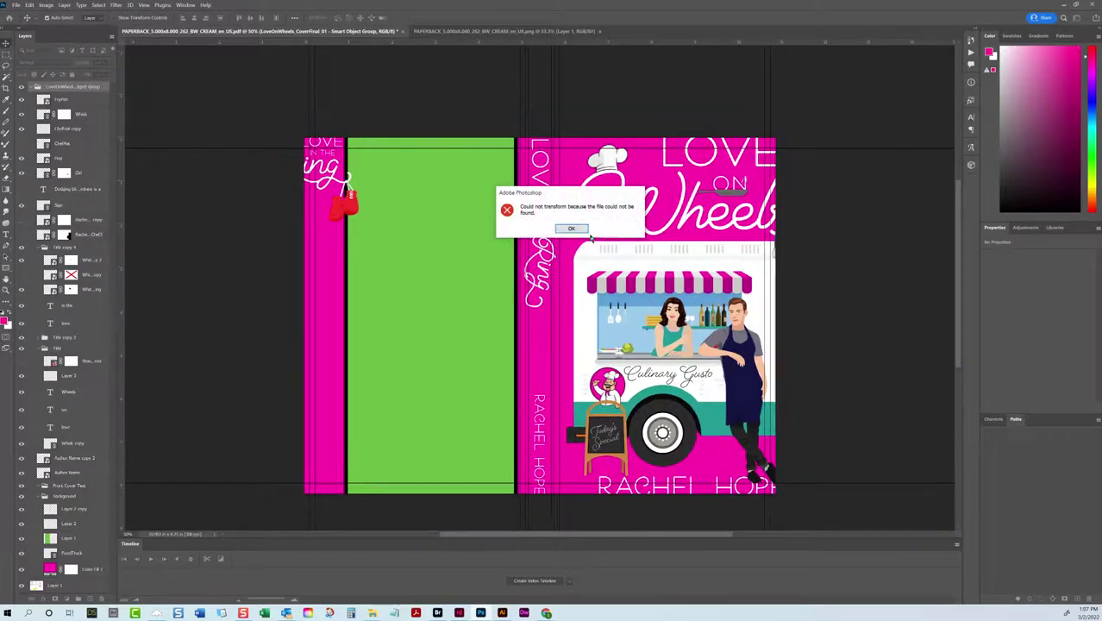
pyautogui.click(571, 228)
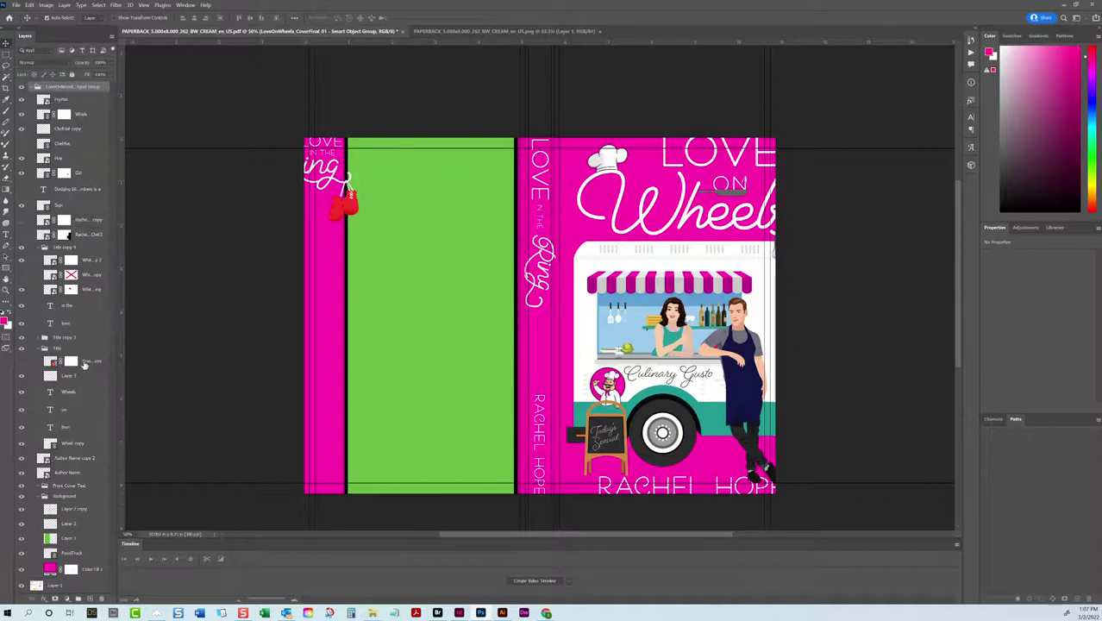
# Step: Delete the hidden linked layer at the top of the Title group and the two hidden layers directly above the Title copy 4 group
pyautogui.click(85, 364)
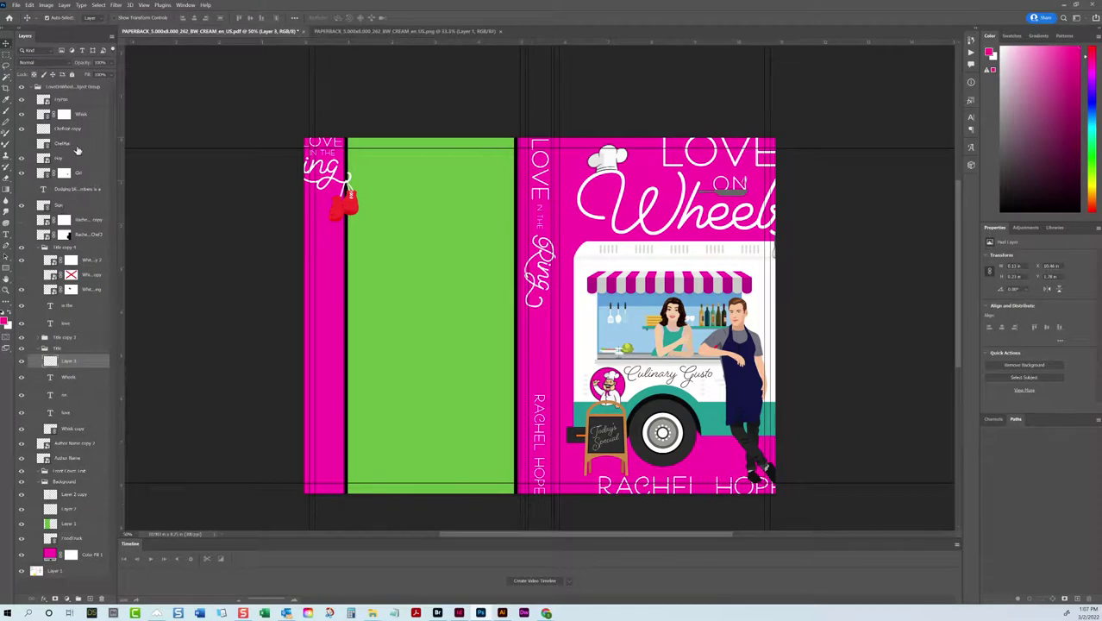
pyautogui.click(73, 221)
pyautogui.press('Delete')
pyautogui.press('Delete')
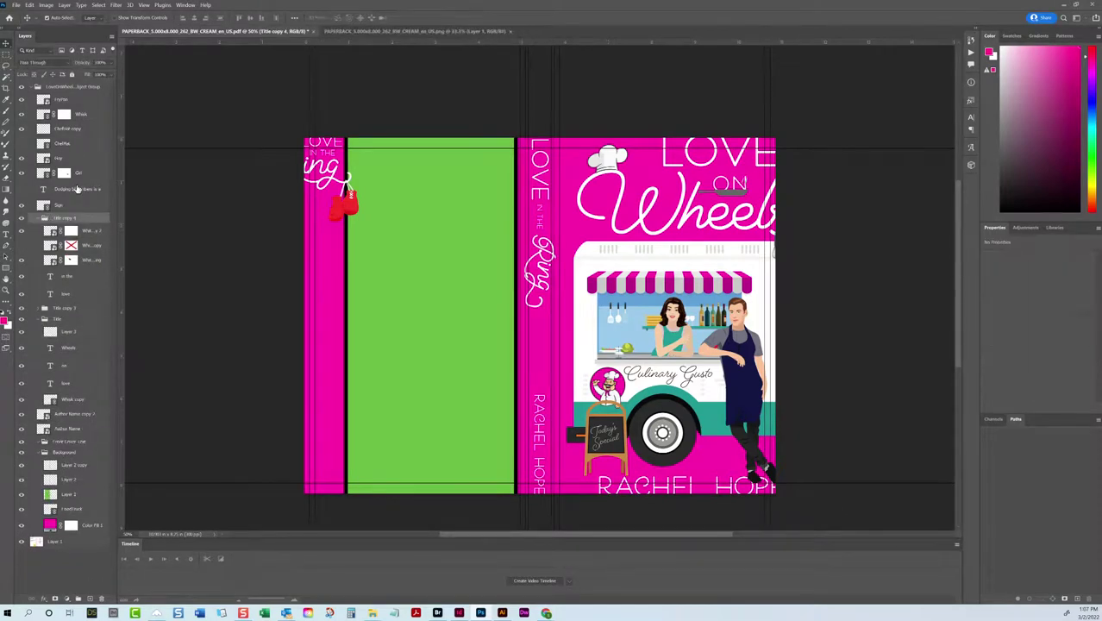
# Step: Delete the hidden layer between the ChefHat copy and Guy layers and the hidden text layer above the Sign layer
pyautogui.click(58, 147)
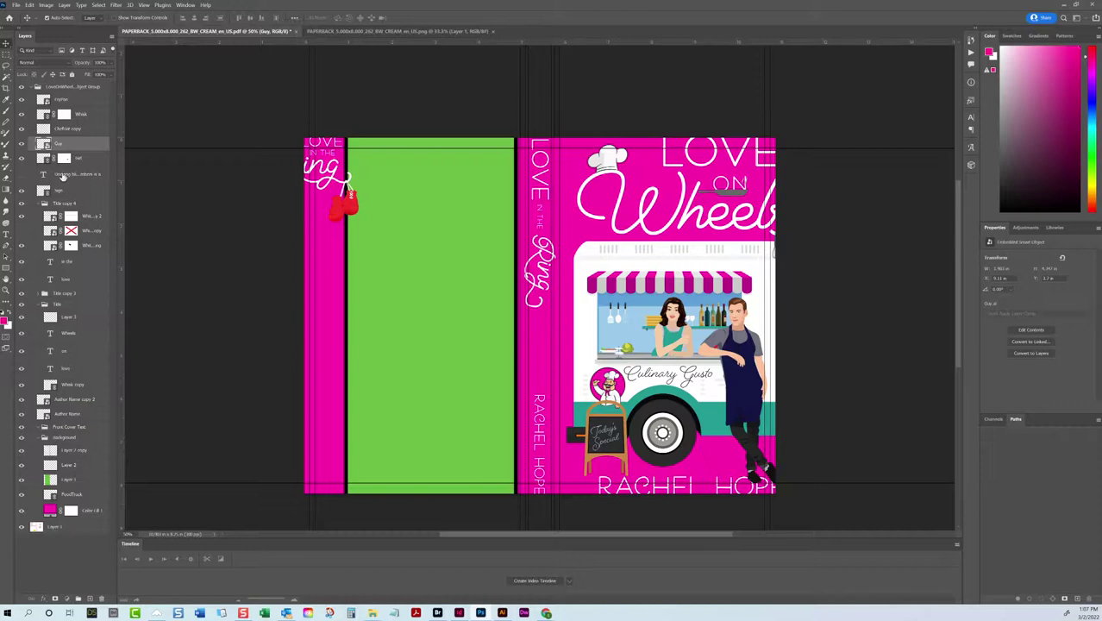
pyautogui.click(109, 175)
pyautogui.press('Delete')
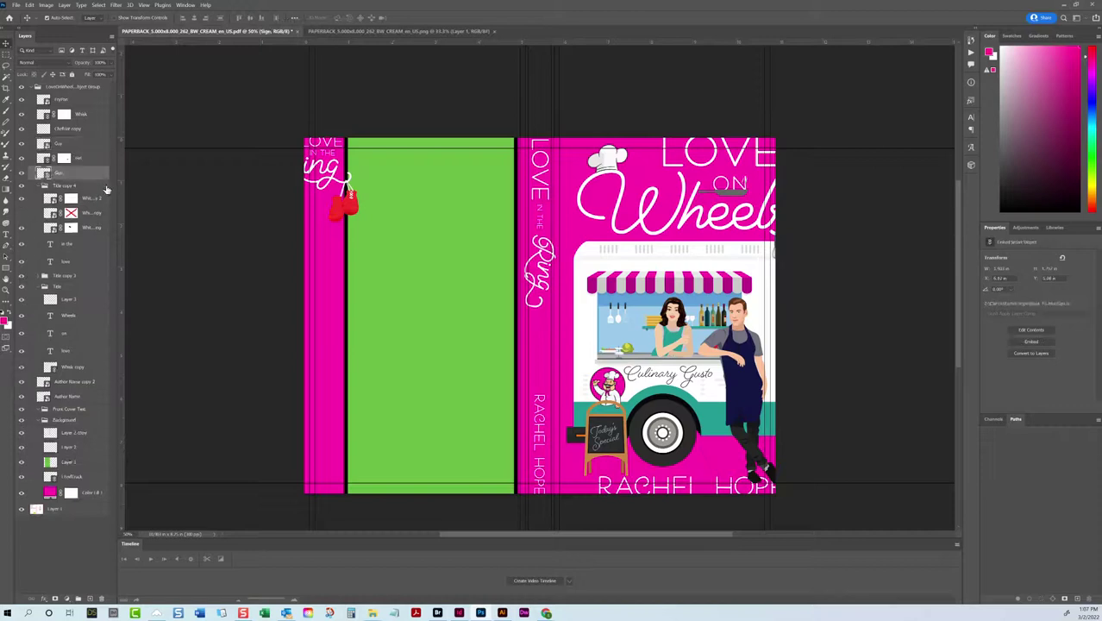
# Step: Expand the Title copy 3 group and delete its linked boxing gloves layer
pyautogui.click(38, 277)
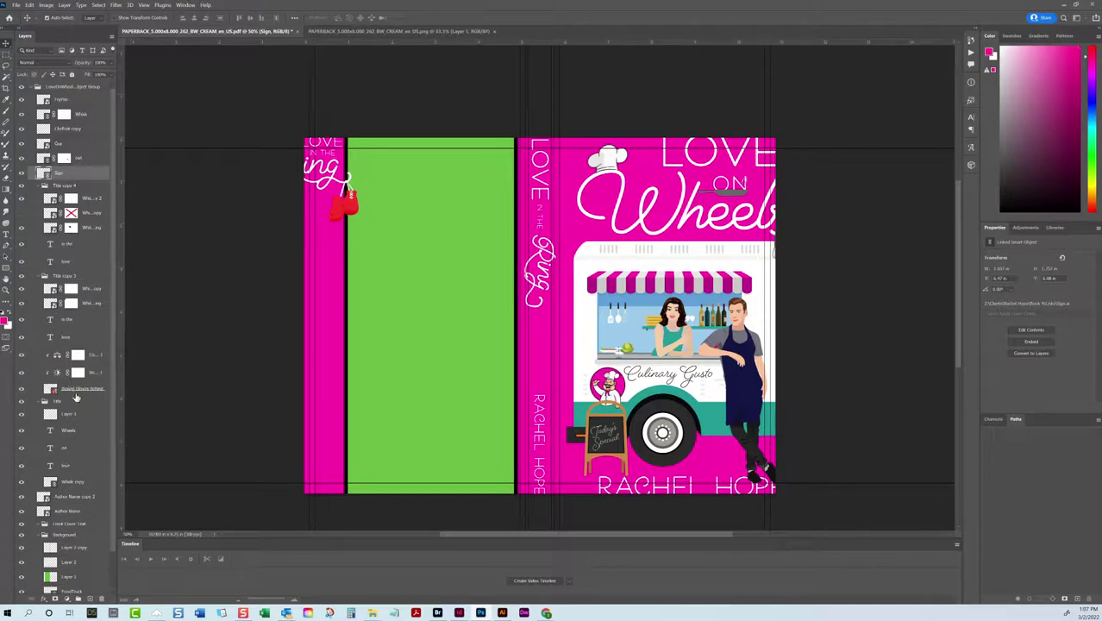
pyautogui.click(75, 393)
pyautogui.press('Delete')
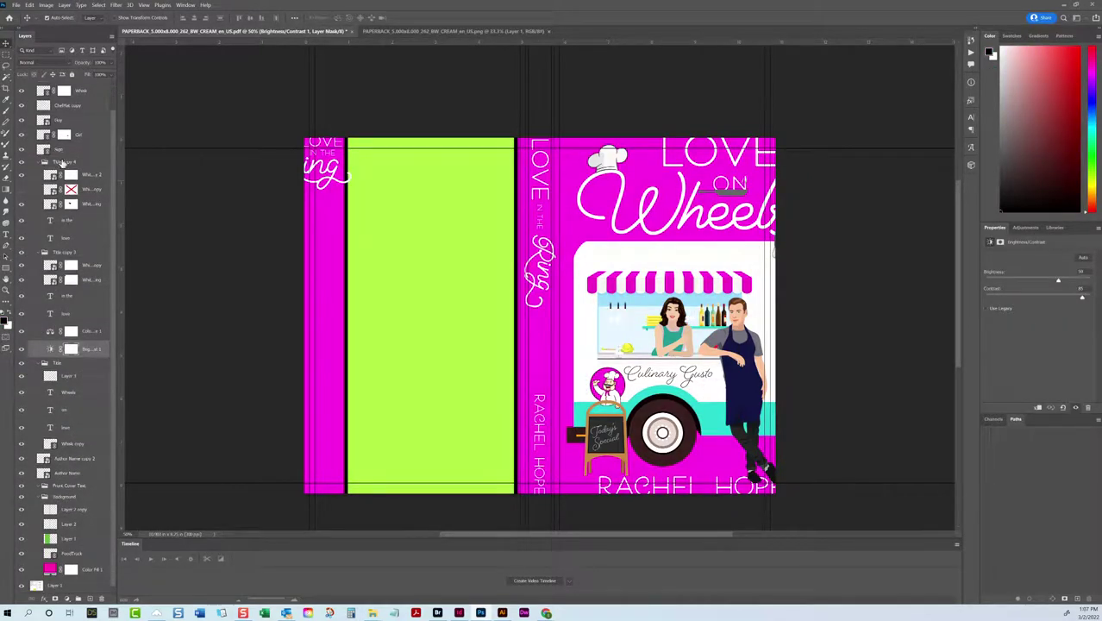
# Step: Scale the whole cover artwork group down proportionally and position it to fit the template's spine and trim guides
pyautogui.hotkey('ctrl', 'v')
pyautogui.hotkey('ctrl', 't')
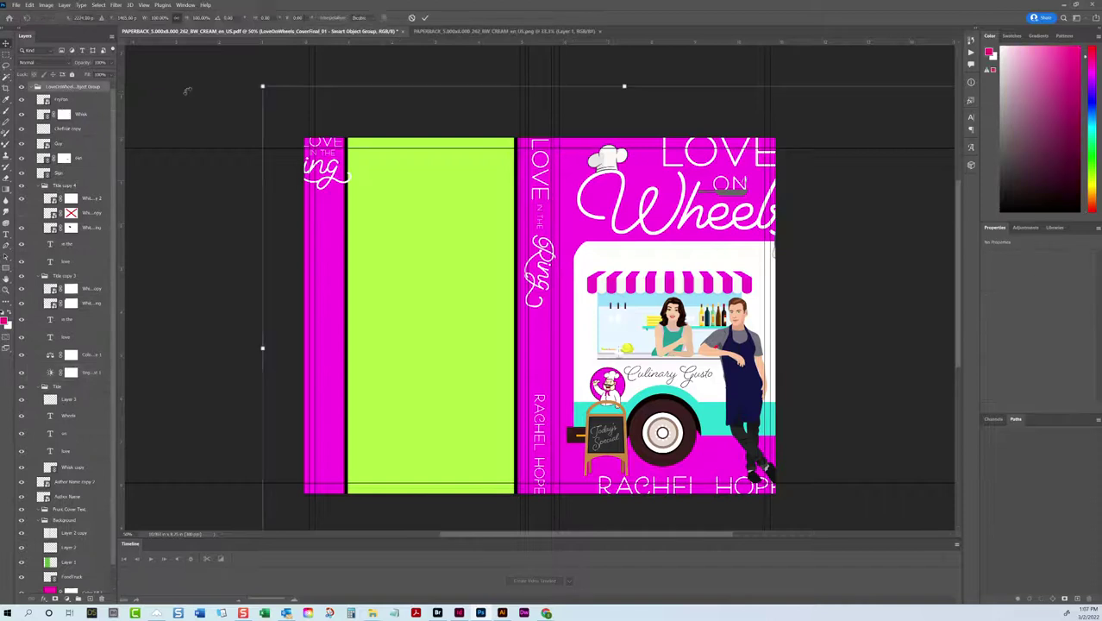
pyautogui.moveTo(624, 86); pyautogui.dragTo(644, 168)
pyautogui.press('Return')
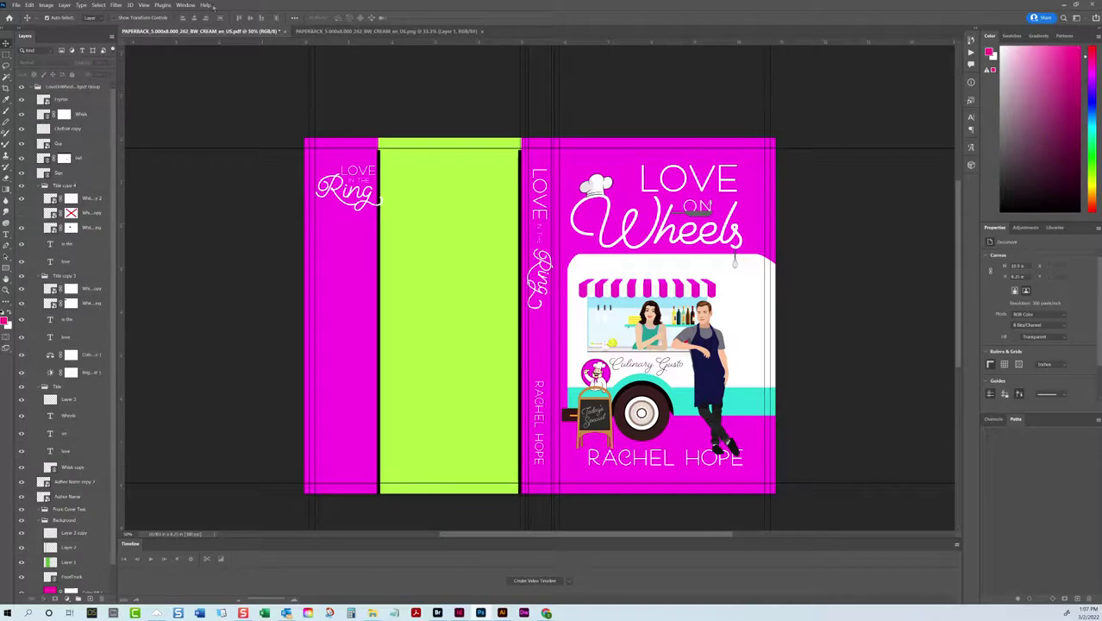
# Step: Open the previous book's cover, LoveInTheWild_KDP-174_Cover_02.psd, from the Book 3 folder as a reference
pyautogui.click(15, 5)
pyautogui.click(27, 23)
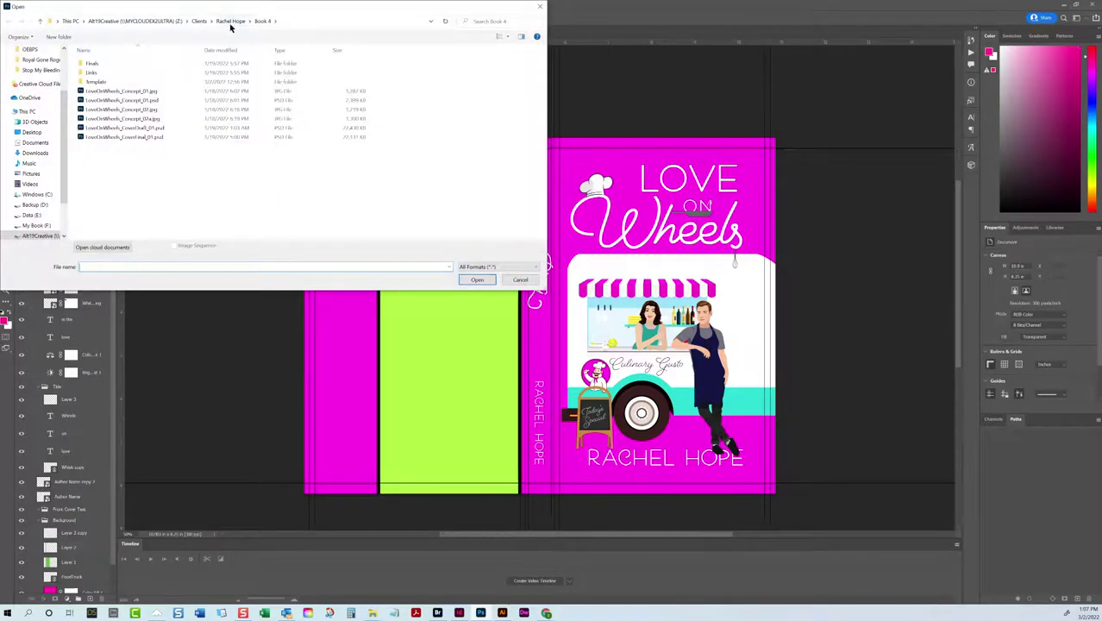
pyautogui.click(230, 23)
pyautogui.doubleClick(95, 81)
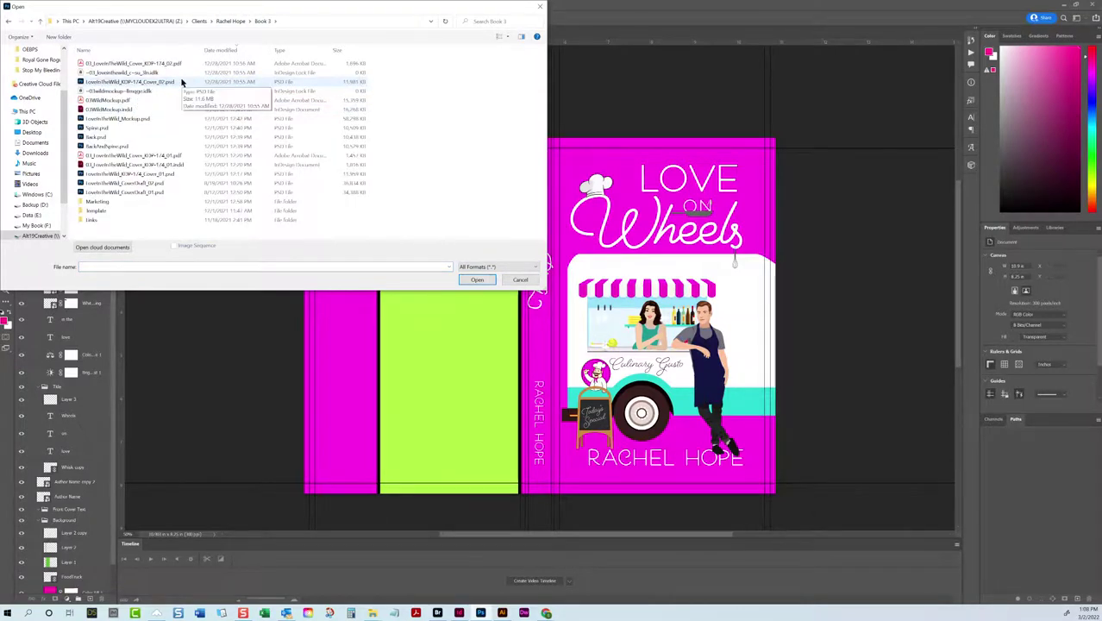
pyautogui.doubleClick(170, 84)
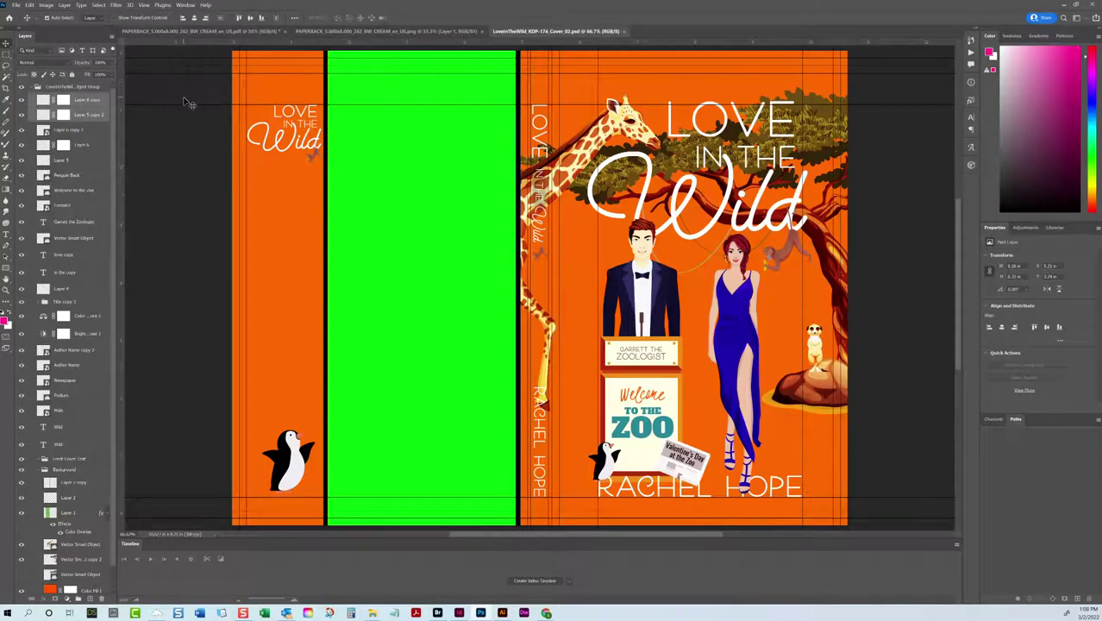
# Step: Check the horizontal guide at the start of the reference cover's spine title and show the Info panel for reading its position
pyautogui.click(196, 125)
pyautogui.click(194, 105)
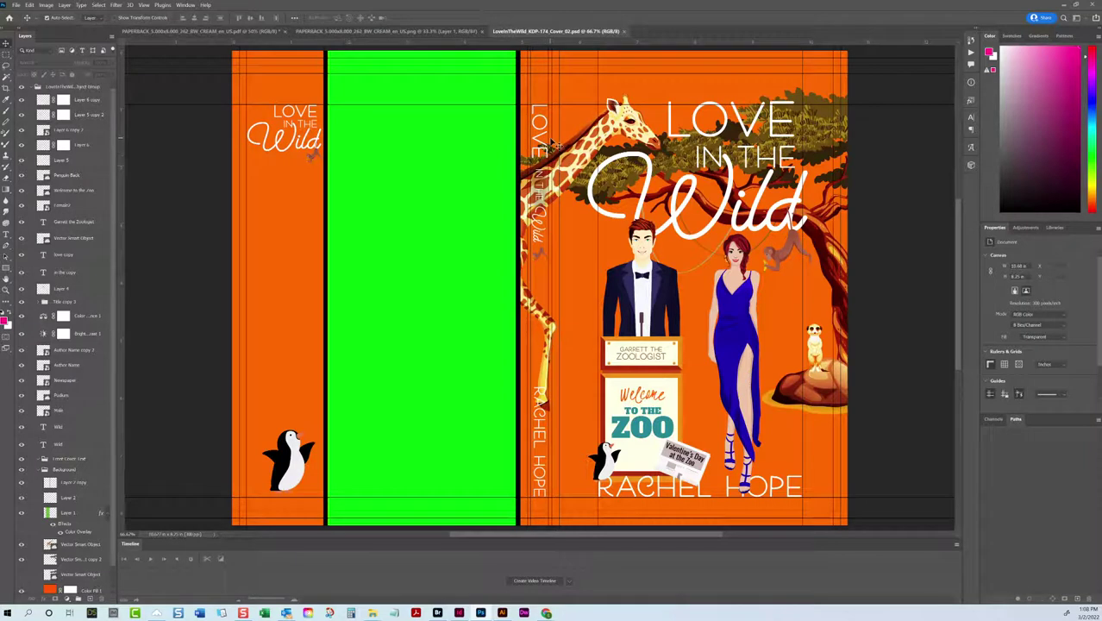
pyautogui.click(585, 104)
pyautogui.click(185, 5)
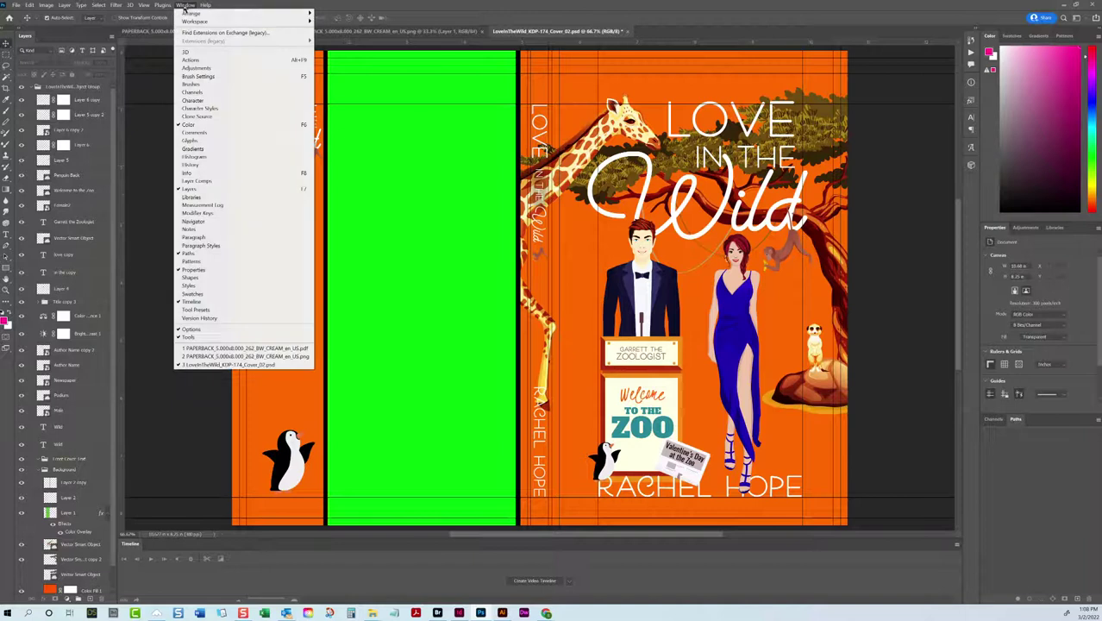
pyautogui.click(231, 174)
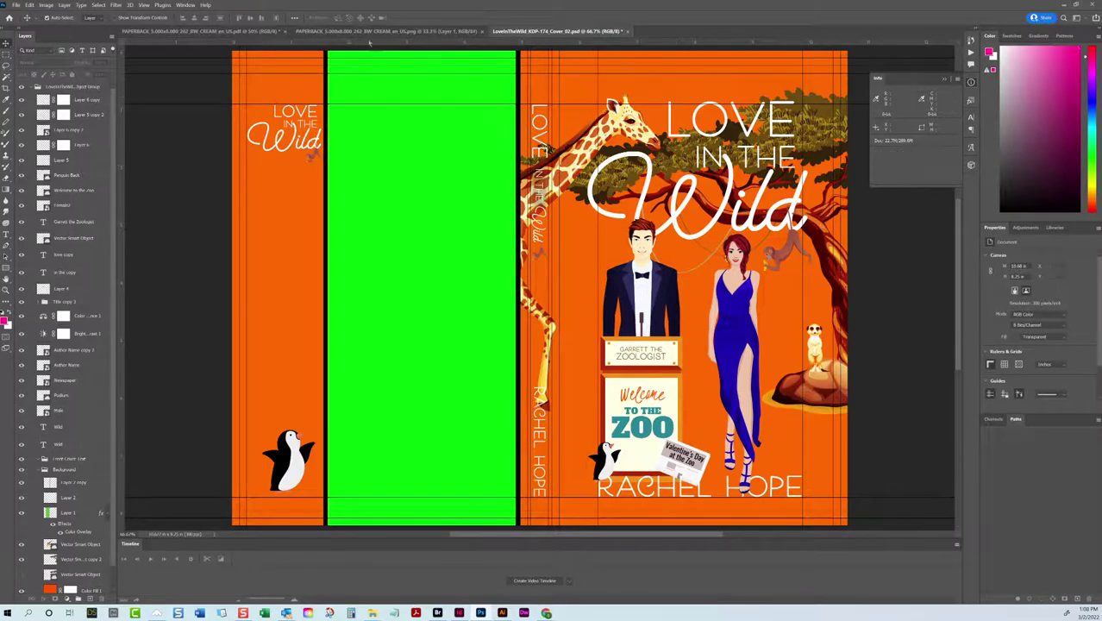
# Step: In the 262-page PDF template document, add a new horizontal guide for the start of the spine title, matching the reference cover
pyautogui.click(199, 31)
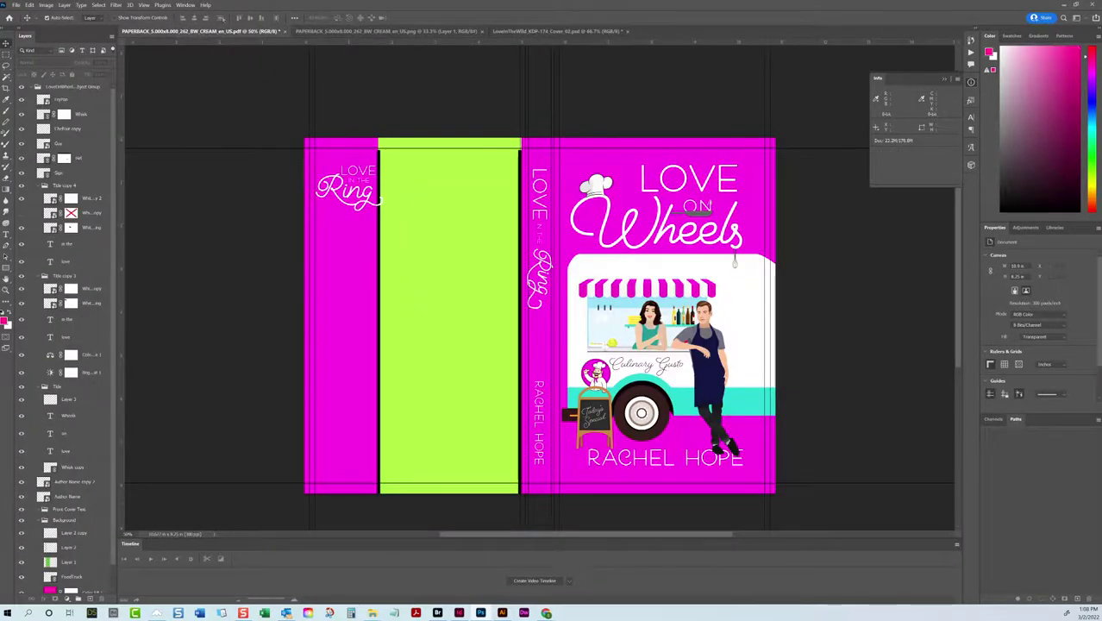
pyautogui.click(143, 5)
pyautogui.click(169, 250)
pyautogui.click(116, 4)
pyautogui.moveTo(143, 4)
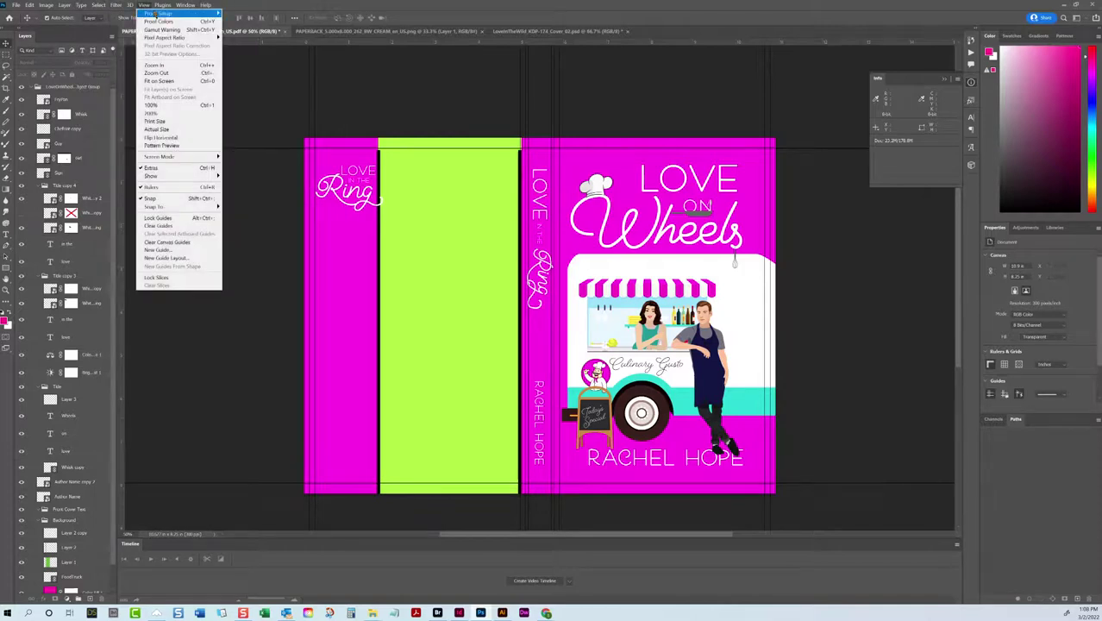
pyautogui.click(176, 249)
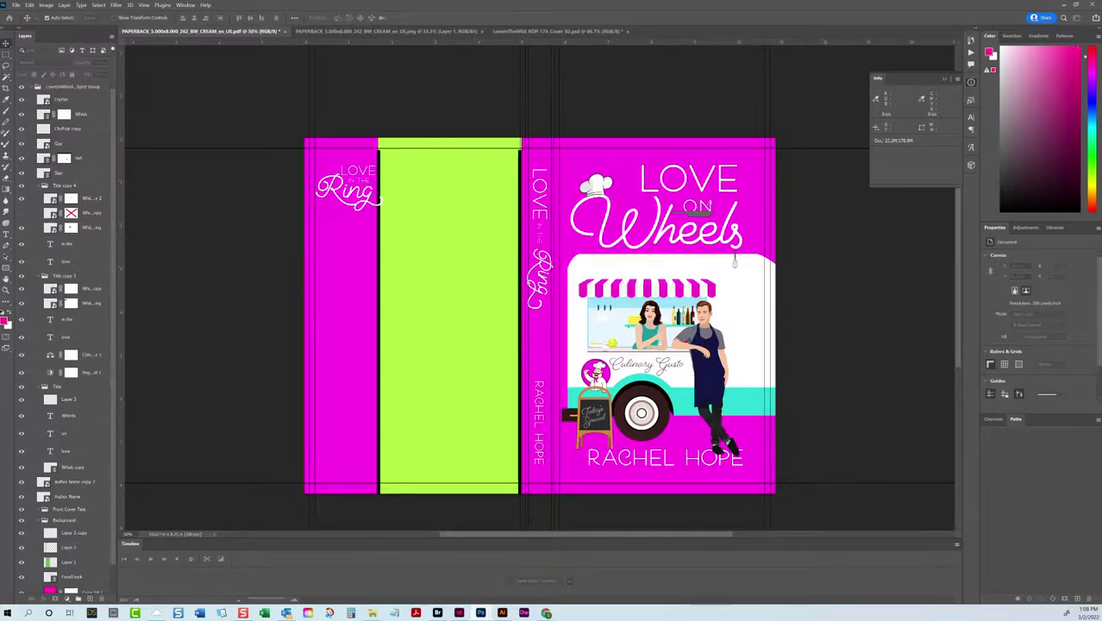
pyautogui.press('Return')
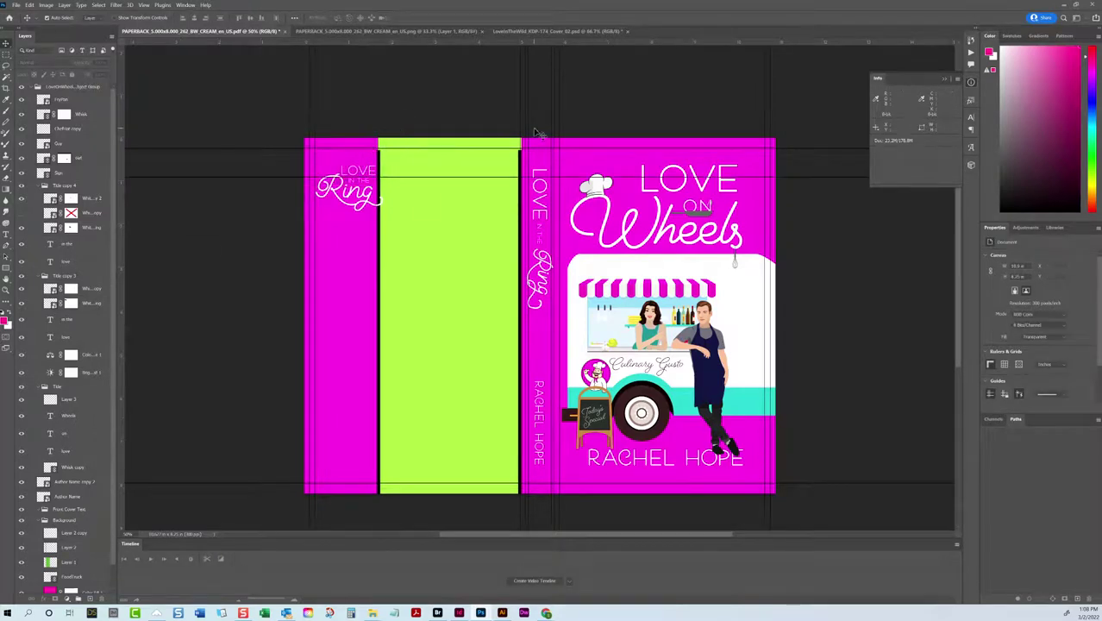
# Step: Move the Title copy 4 group down so the spine title starts at the new horizontal guide
pyautogui.moveTo(547, 196); pyautogui.dragTo(536, 216)
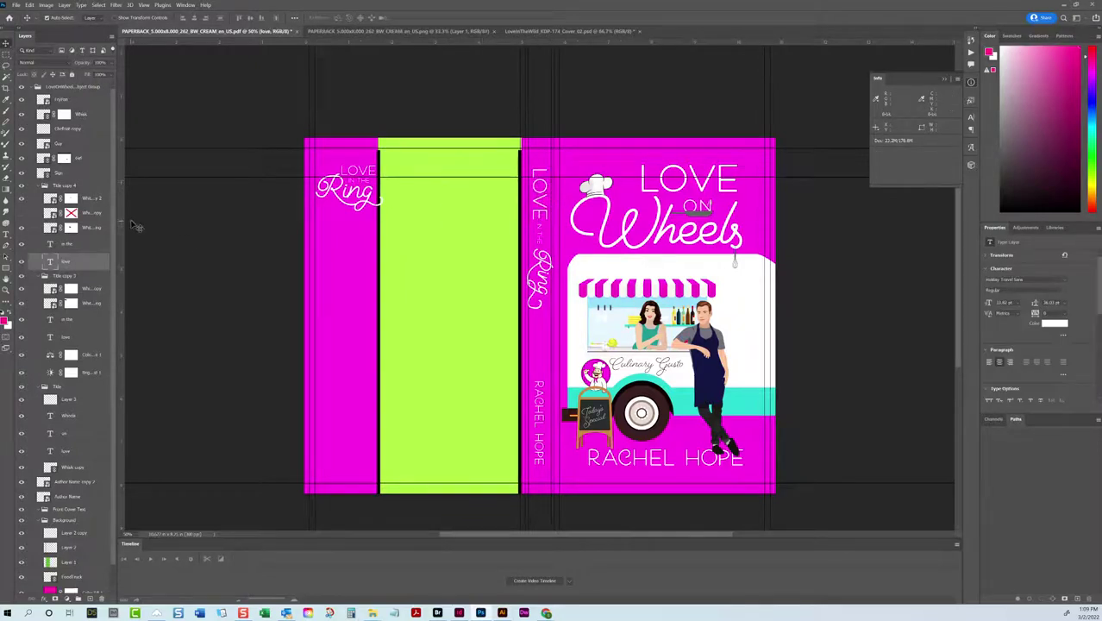
pyautogui.click(60, 185)
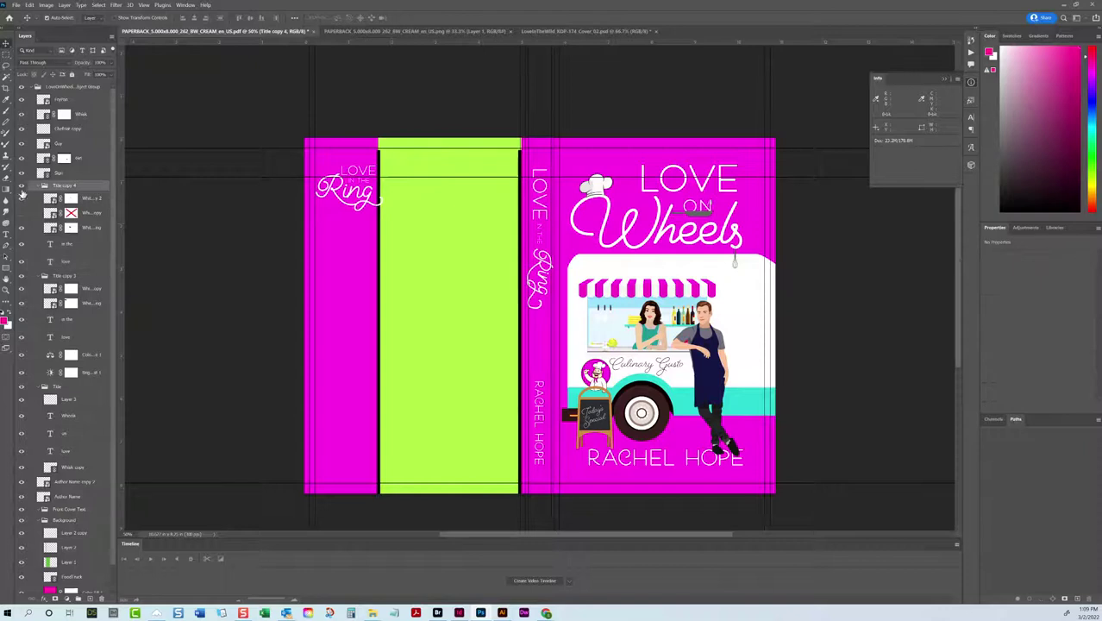
pyautogui.click(22, 185)
pyautogui.click(22, 186)
pyautogui.hotkey('ctrl', 't')
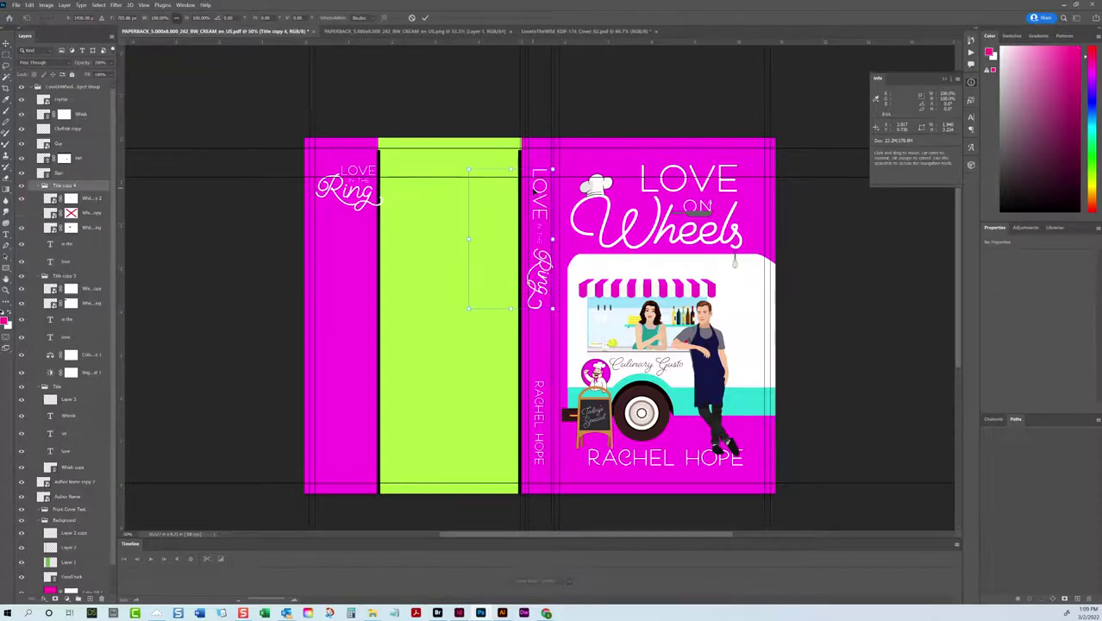
pyautogui.moveTo(544, 200); pyautogui.dragTo(544, 204)
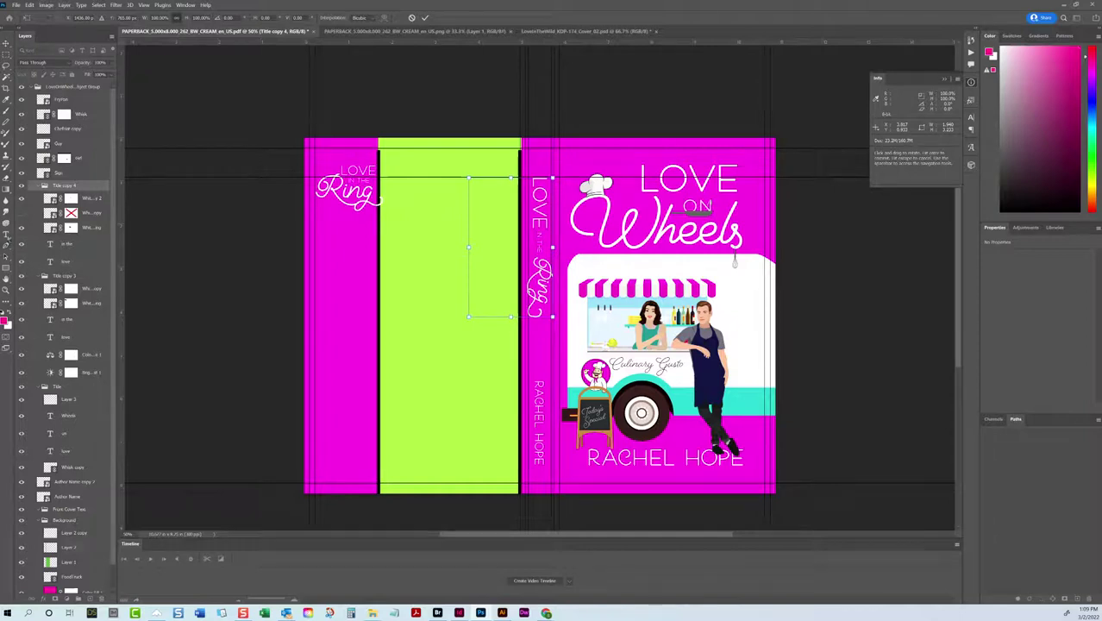
# Step: Replace the words "in the" in the spine title with "on"
pyautogui.click(7, 235)
pyautogui.click(540, 246)
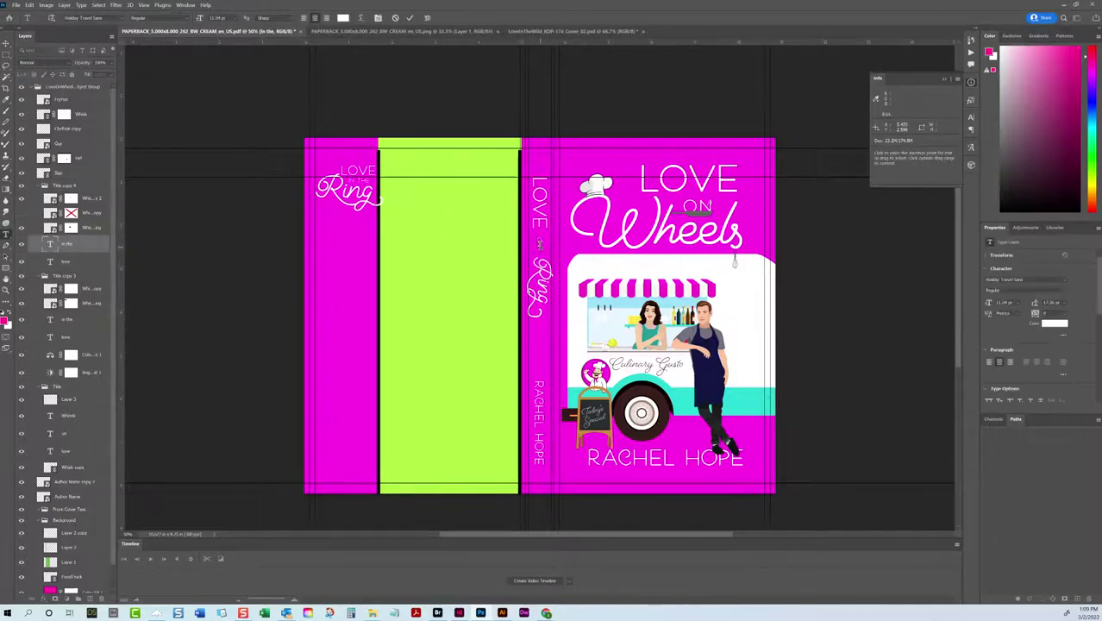
pyautogui.press('v')
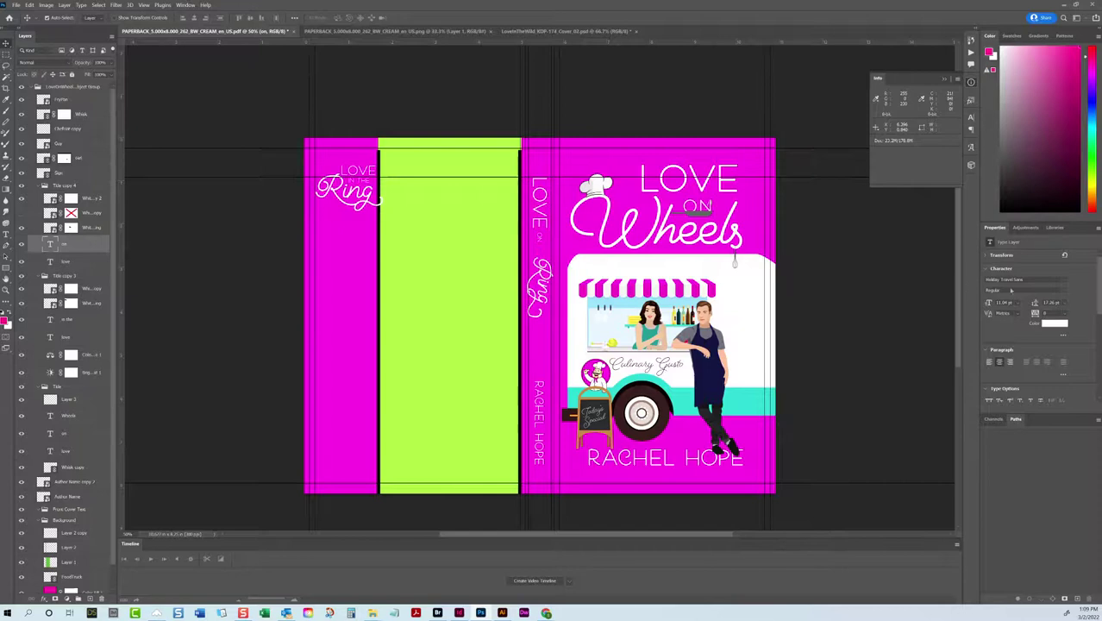
# Step: Compare the spine title with the reference cover and set the font size of the spine's "on" text to 20 pt
pyautogui.click(583, 32)
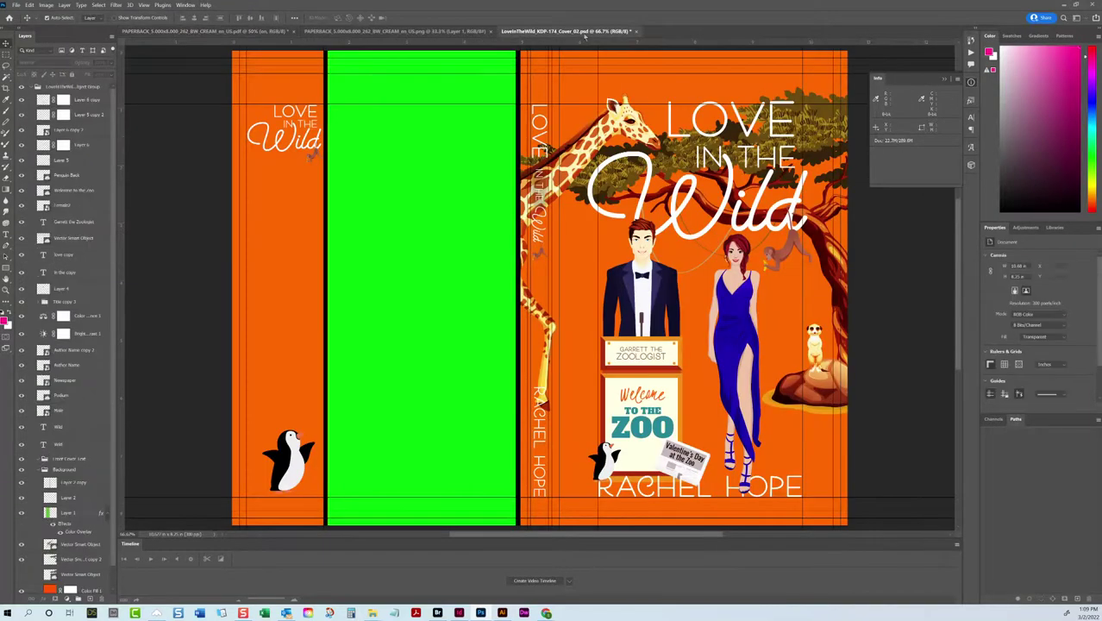
pyautogui.click(263, 31)
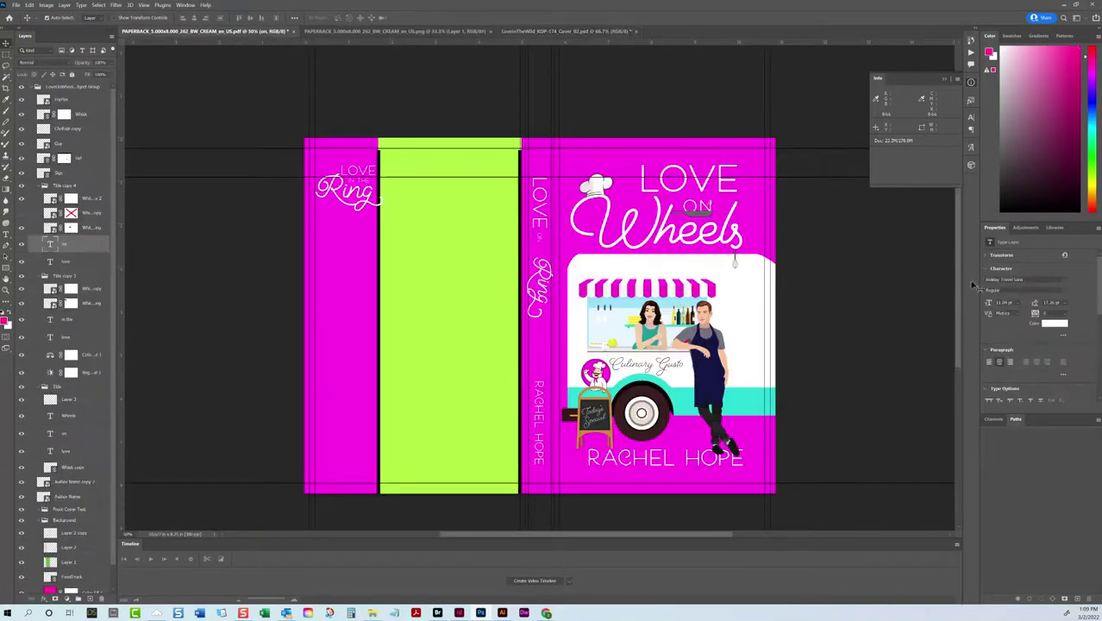
pyautogui.click(1005, 302)
pyautogui.write('20')
pyautogui.press('Return')
pyautogui.click(569, 284)
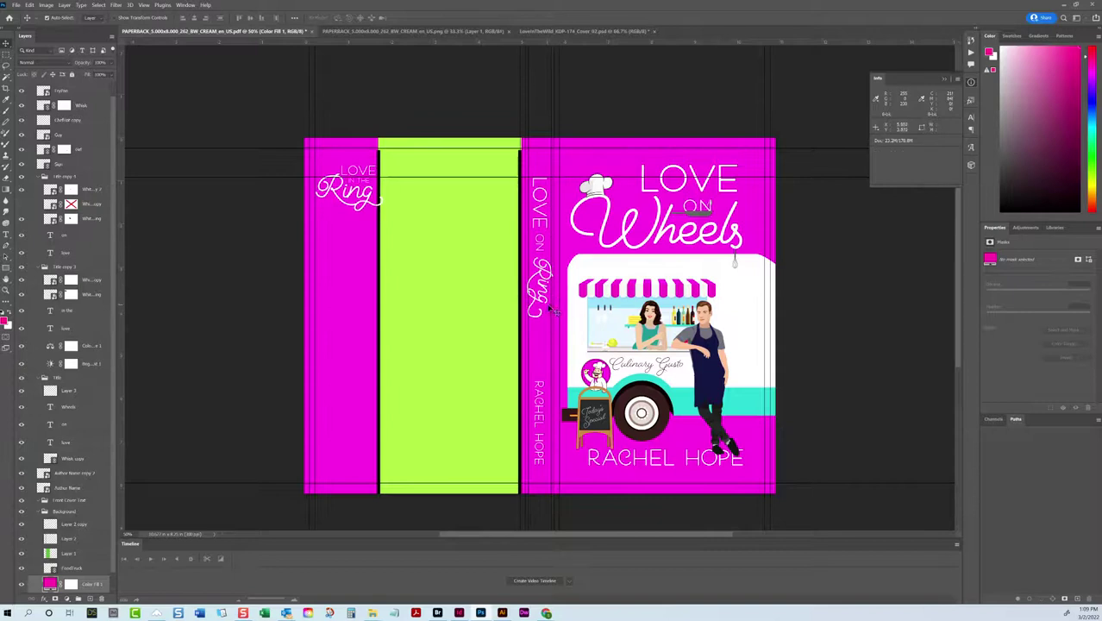
# Step: Remove the layer mask from the spine's Ring smart object in Title copy 4 and convert the smart object to layers
pyautogui.click(549, 308)
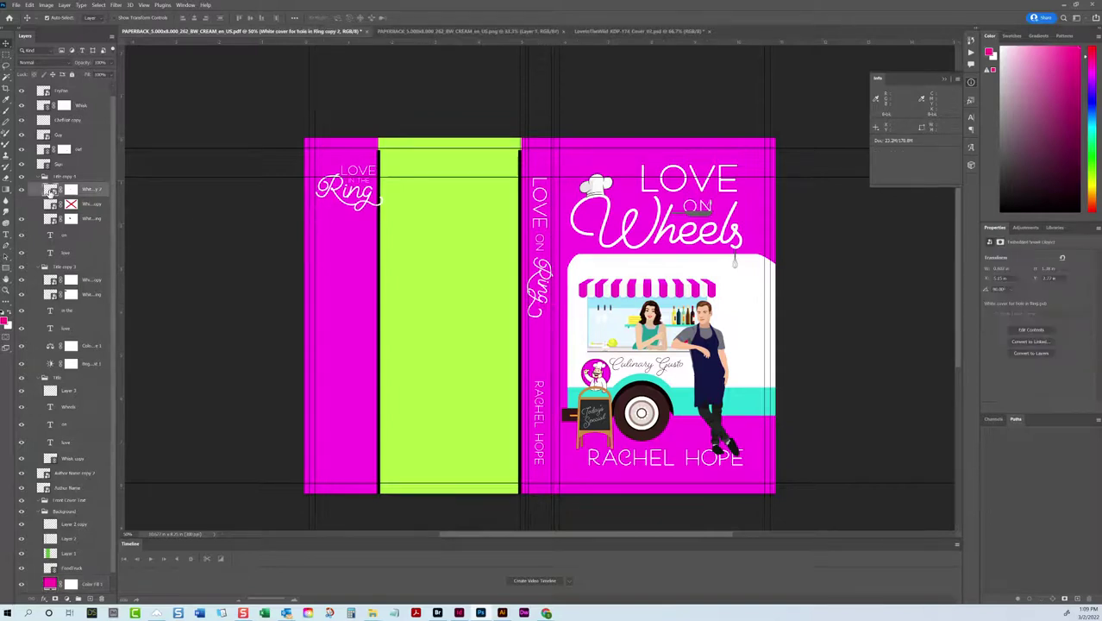
pyautogui.click(72, 191)
pyautogui.rightClick(73, 192)
pyautogui.click(52, 191)
pyautogui.rightClick(51, 191)
pyautogui.click(76, 190)
pyautogui.rightClick(76, 190)
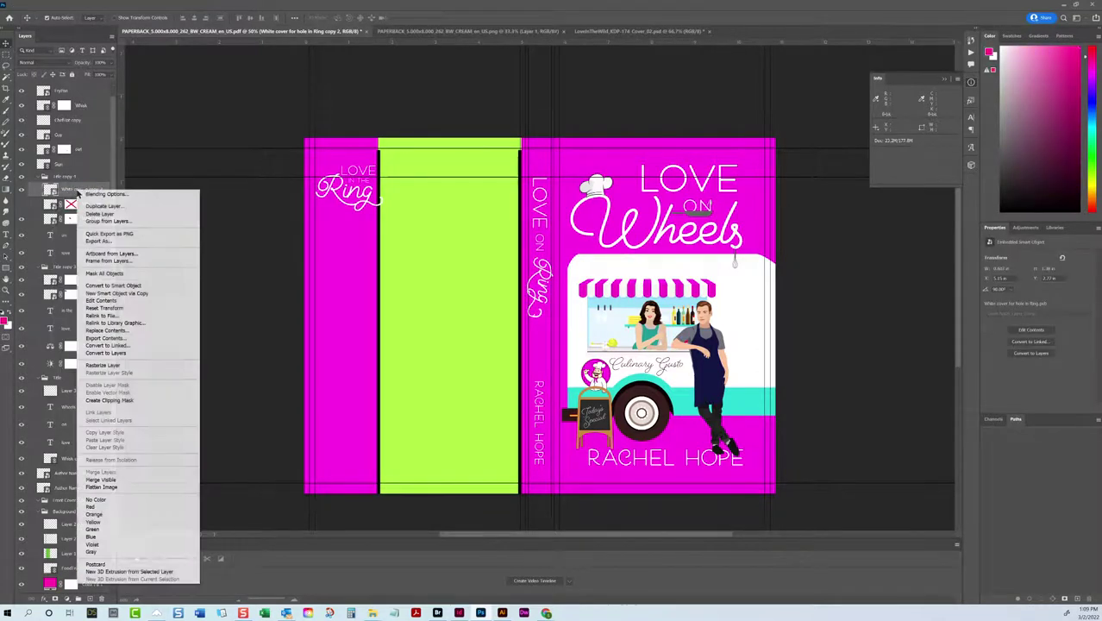
pyautogui.click(116, 354)
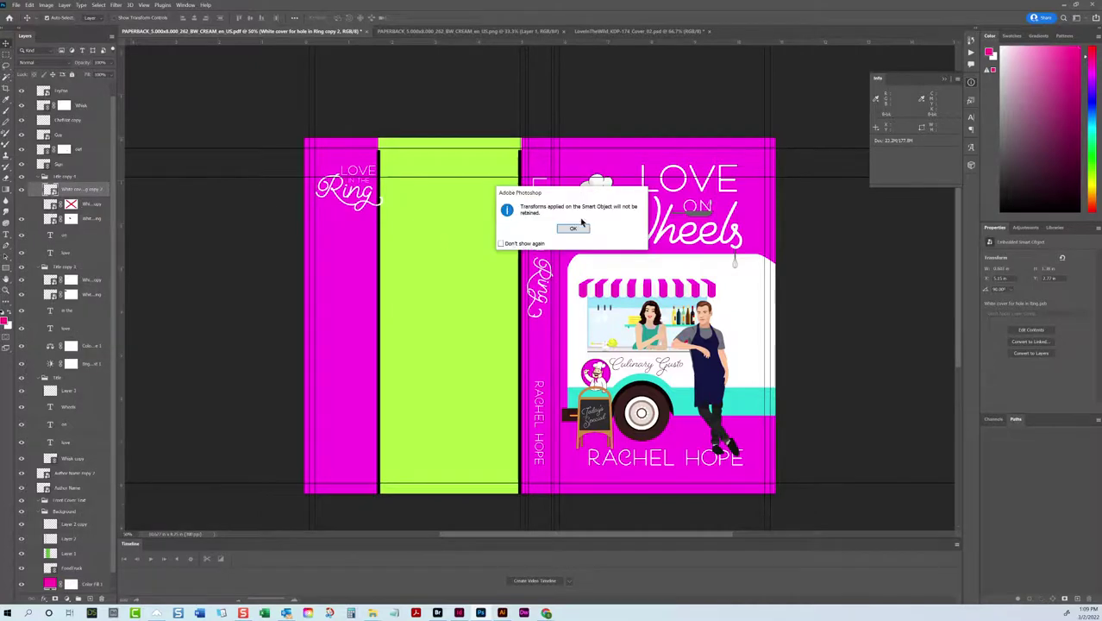
pyautogui.click(575, 229)
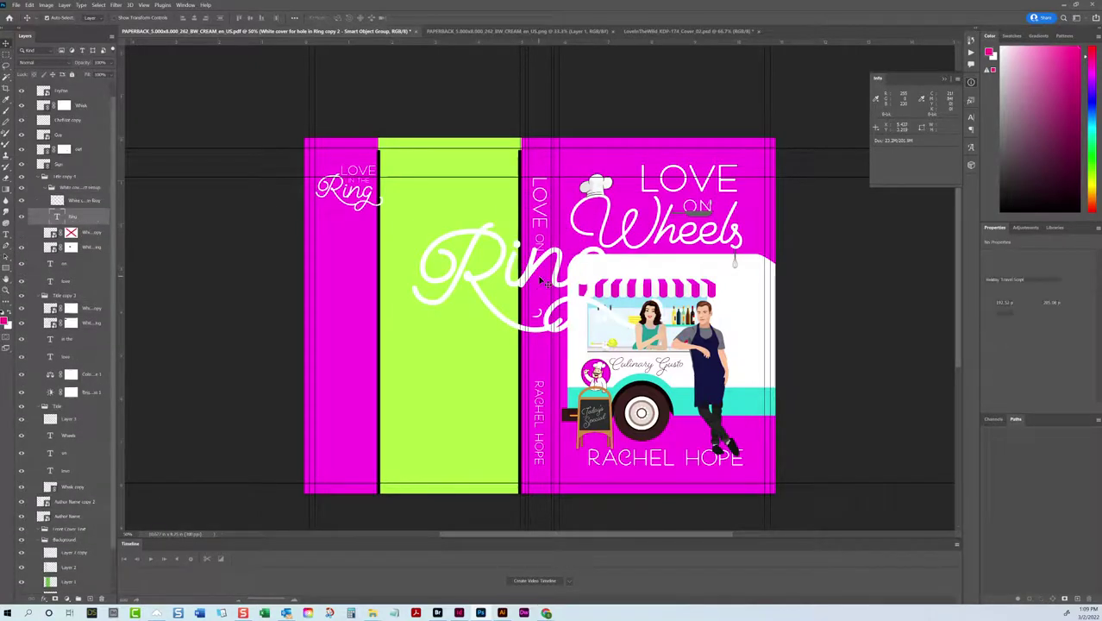
# Step: Change the converted Ring text to "Wheels" and delete the white cover layer above it and the hidden masked copy below its group
pyautogui.doubleClick(542, 281)
pyautogui.write('Wheels')
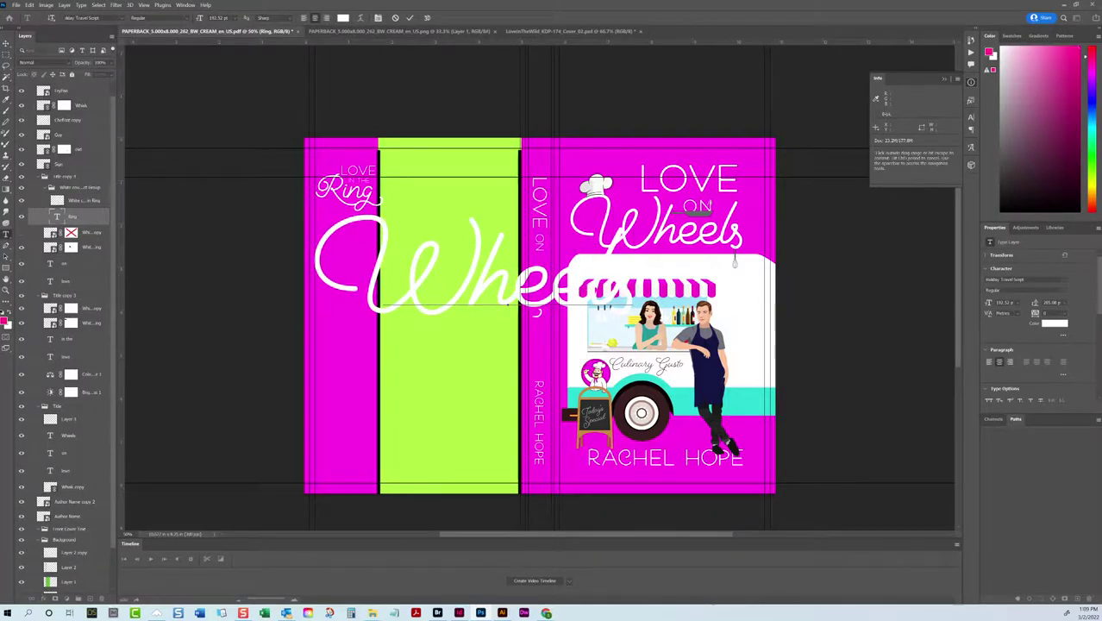
pyautogui.click(65, 204)
pyautogui.press('Delete')
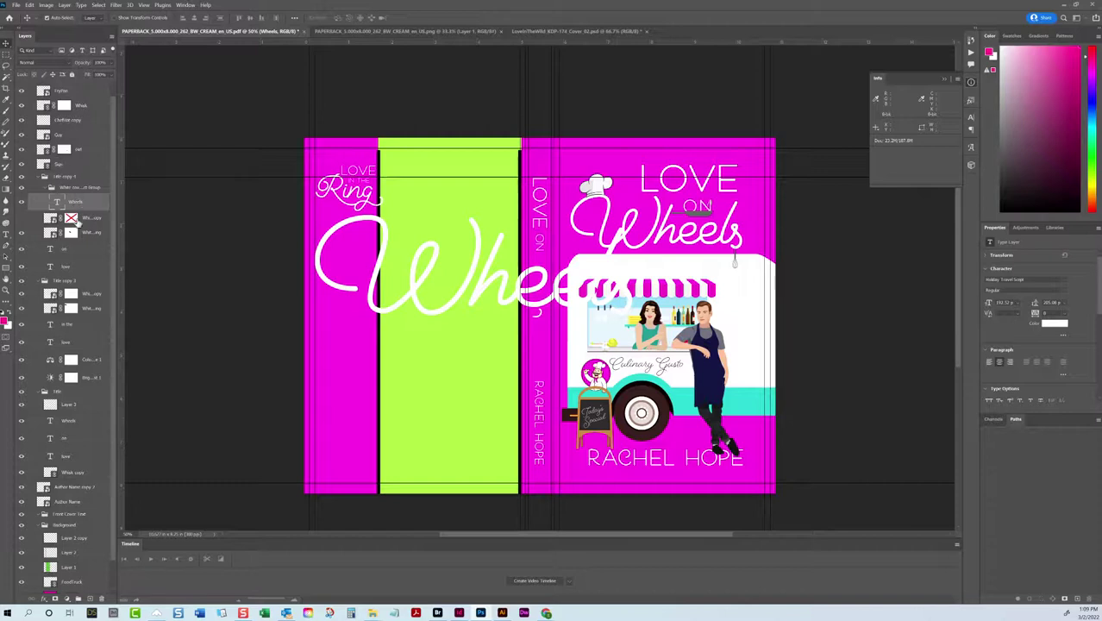
pyautogui.click(76, 221)
pyautogui.press('Delete')
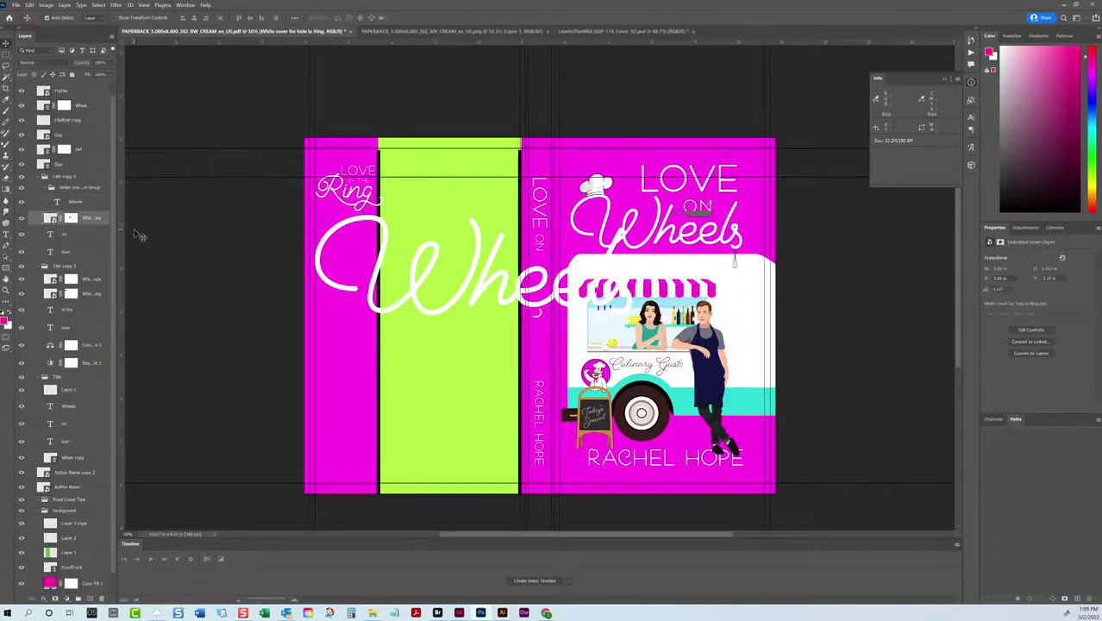
pyautogui.click(76, 203)
pyautogui.hotkey('ctrl', 't')
pyautogui.moveTo(477, 178); pyautogui.dragTo(534, 402)
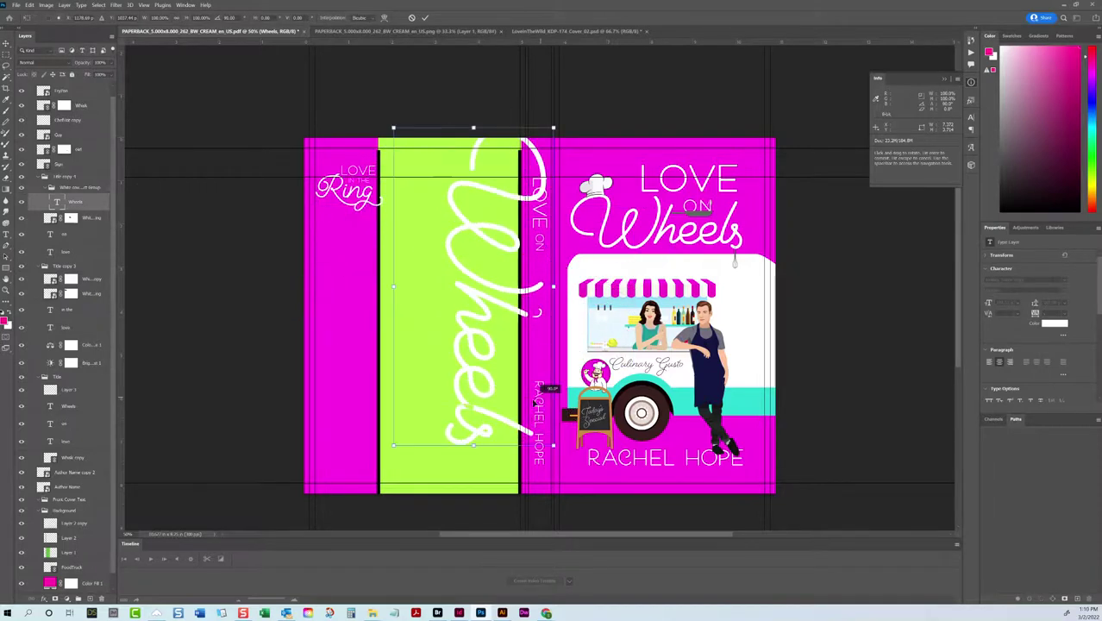
pyautogui.moveTo(552, 446); pyautogui.dragTo(547, 274)
pyautogui.scroll(3, 543, 280)
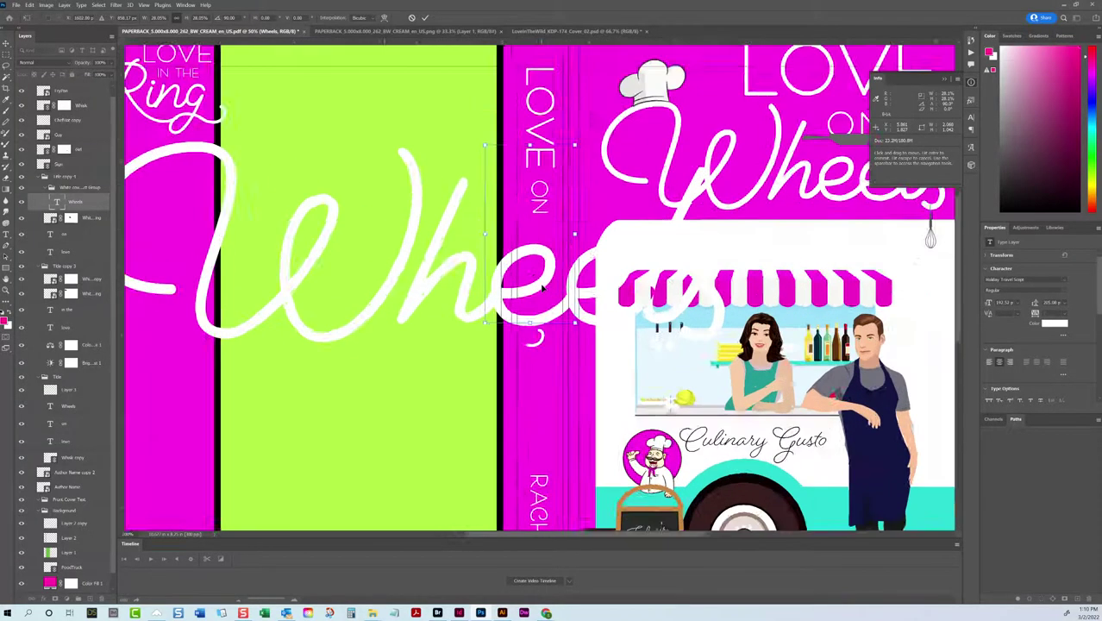
pyautogui.scroll(3, 541, 288)
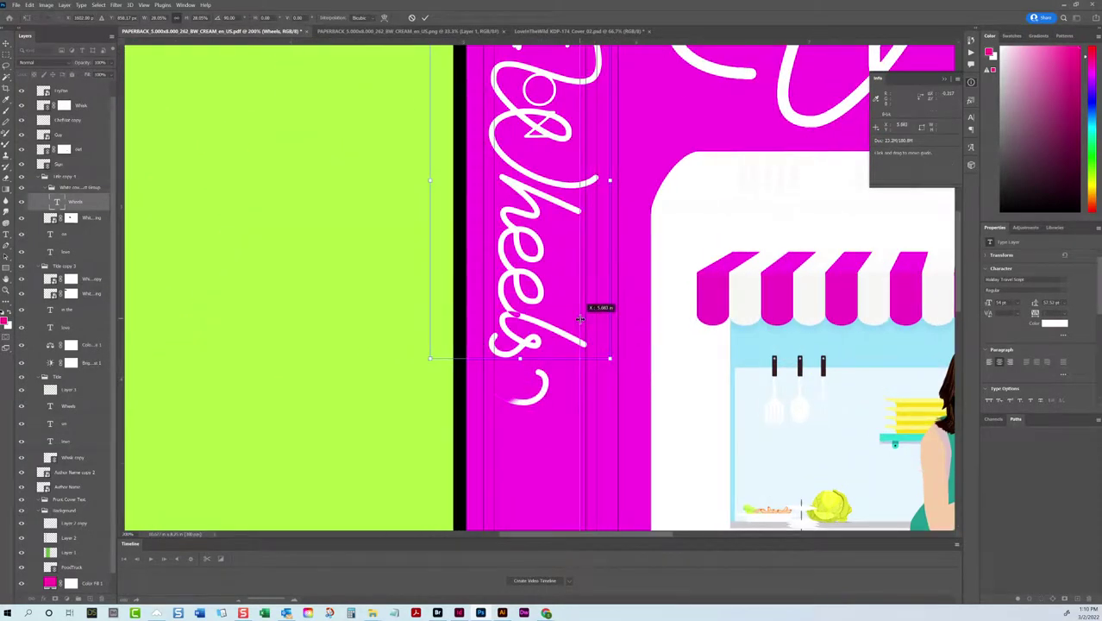
pyautogui.hotkey('ctrl', 'z')
pyautogui.press('Escape')
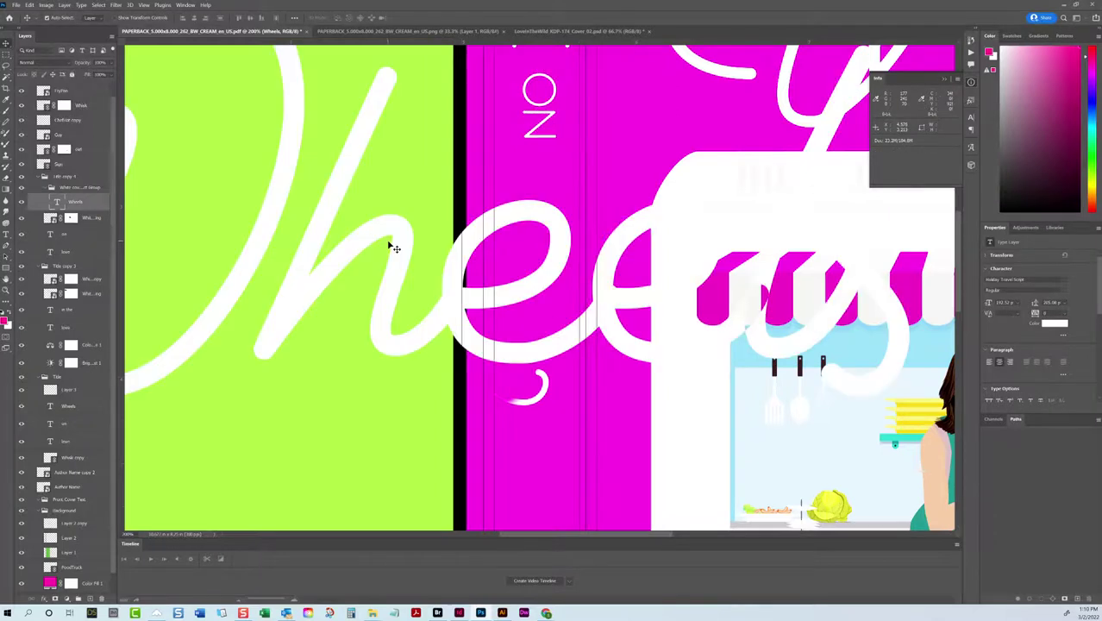
pyautogui.scroll(-3, 397, 248)
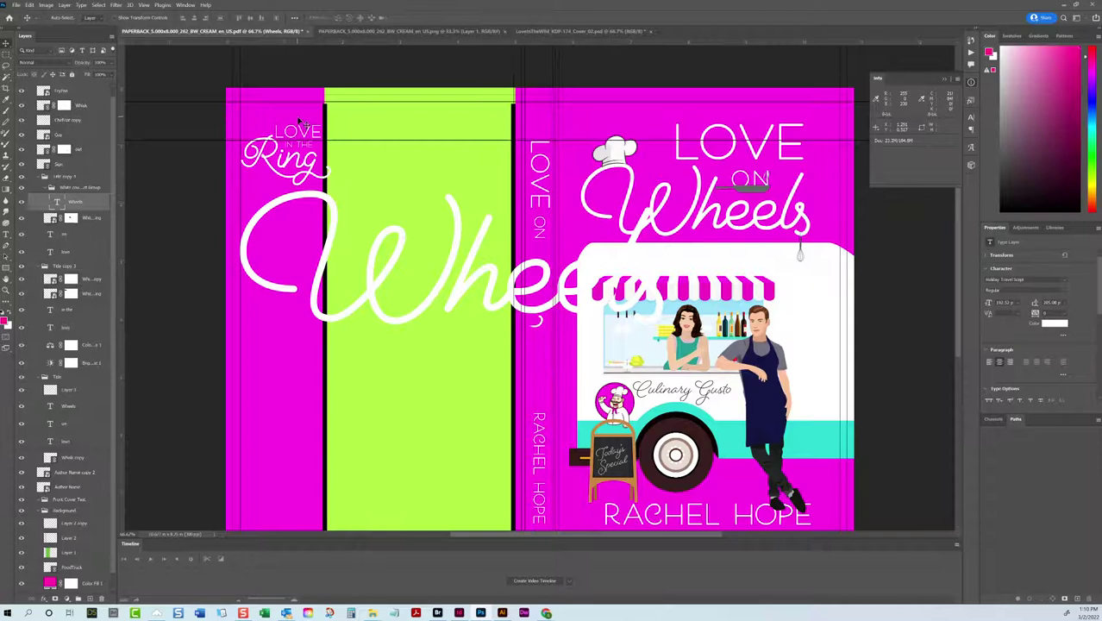
# Step: Bring back the hidden "White cover for hole in Ring copy" layer in Title copy 4 and lock the guides
pyautogui.hotkey('ctrl', 'j')
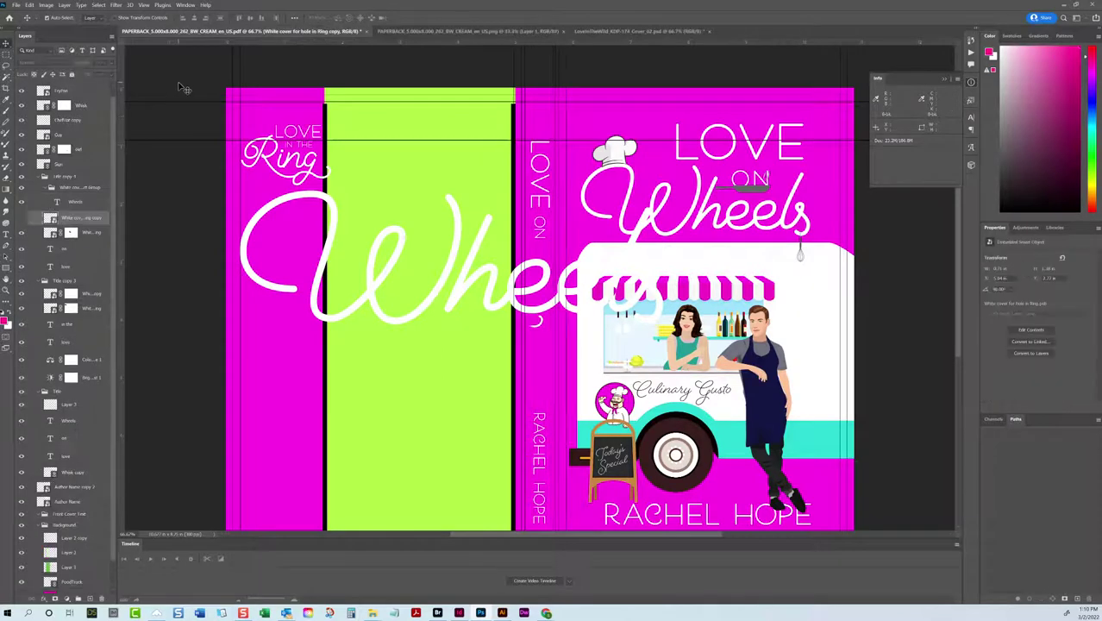
pyautogui.click(144, 5)
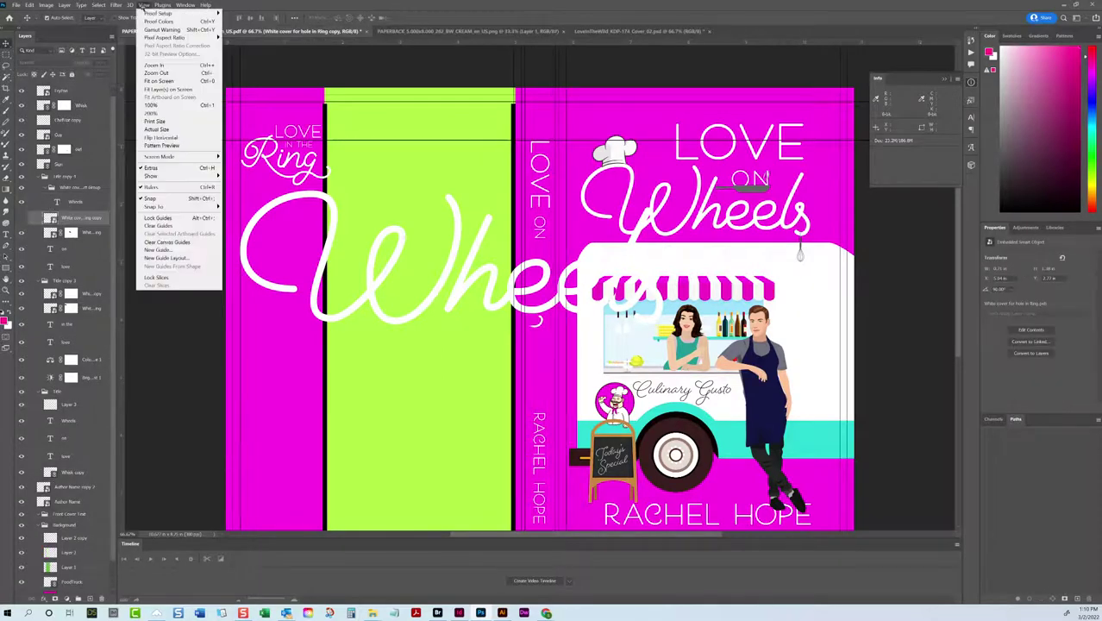
pyautogui.click(175, 217)
pyautogui.click(176, 217)
# Step: Rotate the large "Wheels" text 90° clockwise, scale it down to the spine width and place it directly below the spine's "on"
pyautogui.click(497, 291)
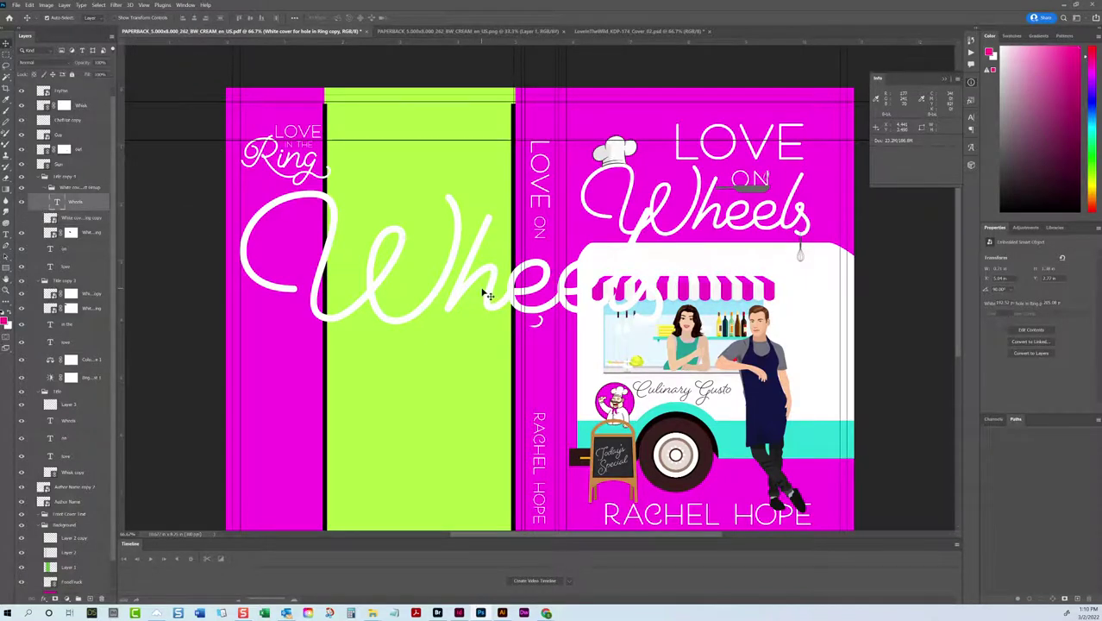
pyautogui.hotkey('ctrl', 't')
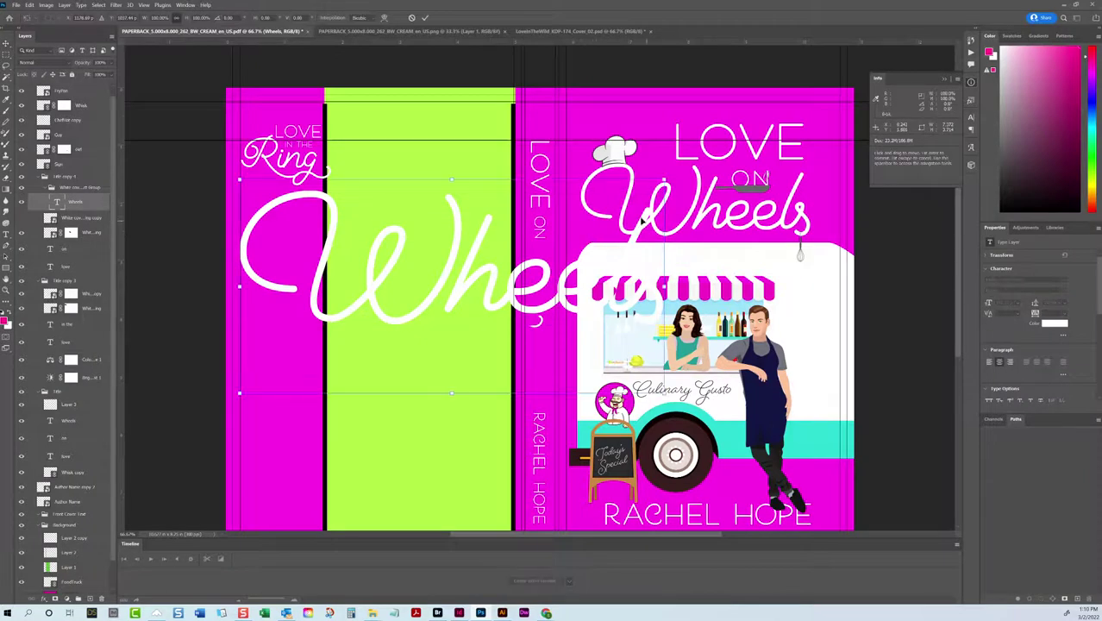
pyautogui.moveTo(553, 237); pyautogui.dragTo(501, 387)
pyautogui.moveTo(451, 499); pyautogui.dragTo(545, 284)
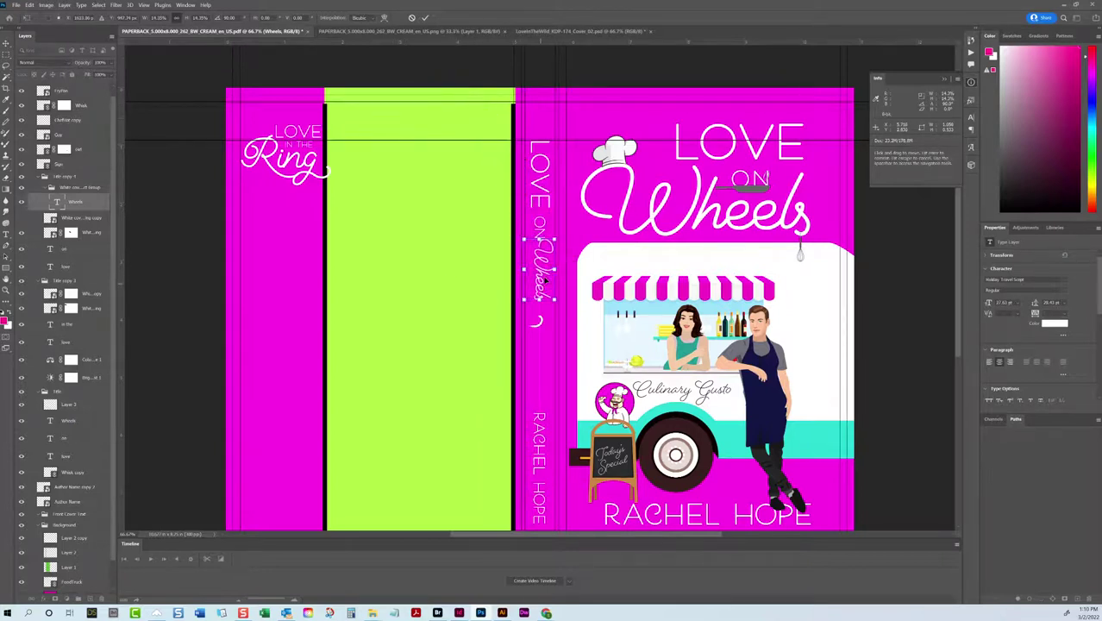
pyautogui.scroll(5, 545, 279)
pyautogui.moveTo(529, 225); pyautogui.dragTo(549, 222)
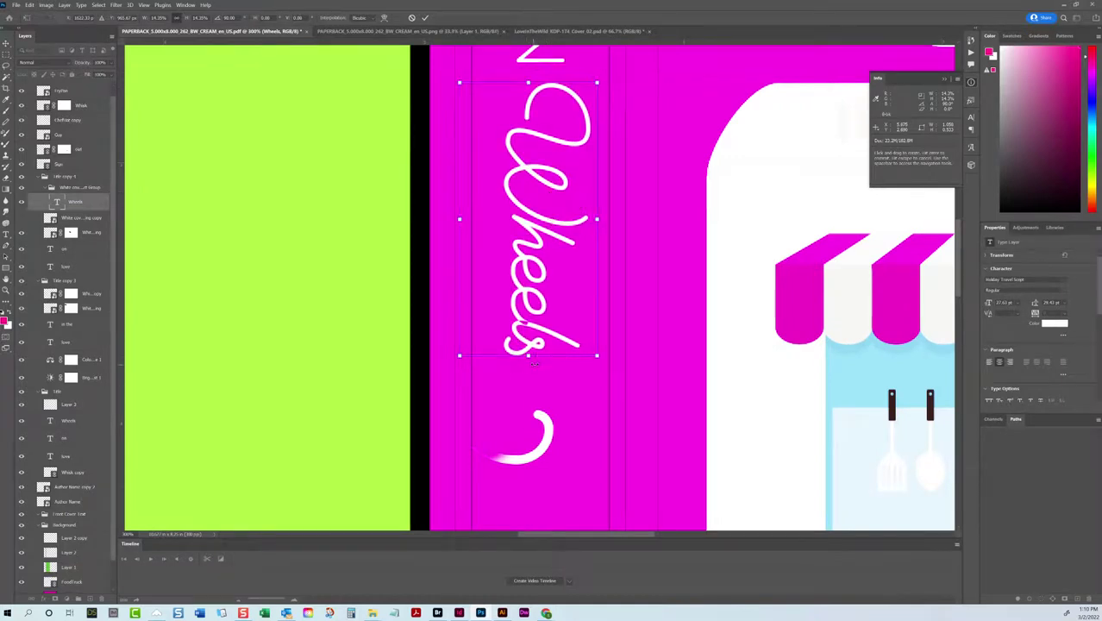
pyautogui.moveTo(529, 362); pyautogui.dragTo(528, 401)
pyautogui.press('Return')
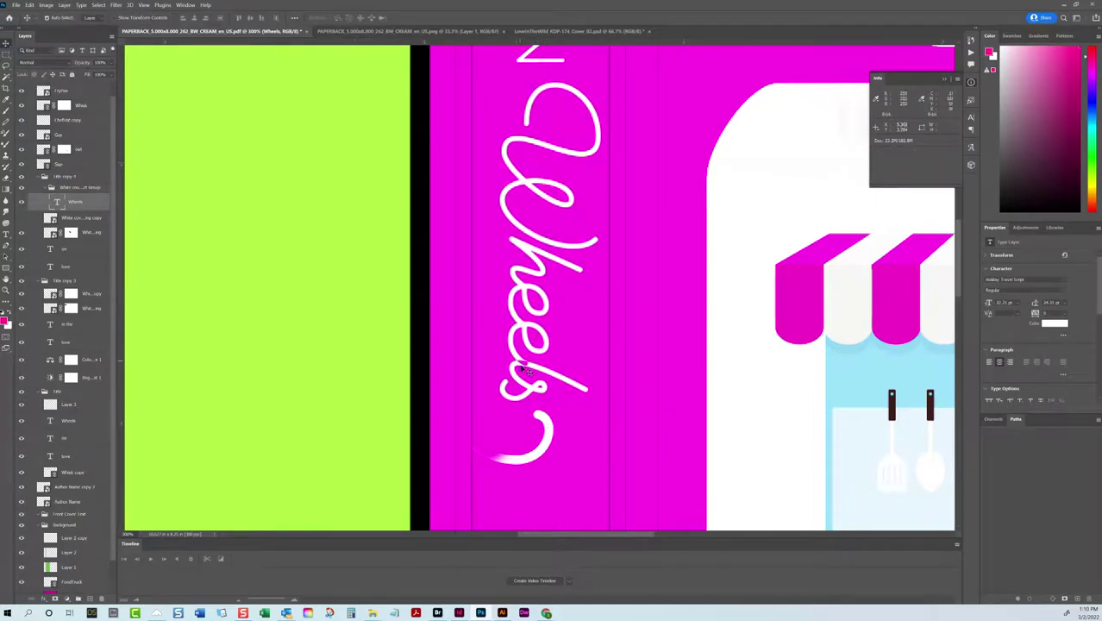
# Step: Delete the masked "White cover for hole in Ring" layer that leaves a leftover swirl below "Wheels" on the spine
pyautogui.moveTo(521, 363); pyautogui.dragTo(531, 369)
pyautogui.hotkey('ctrl', 'z')
pyautogui.click(538, 447)
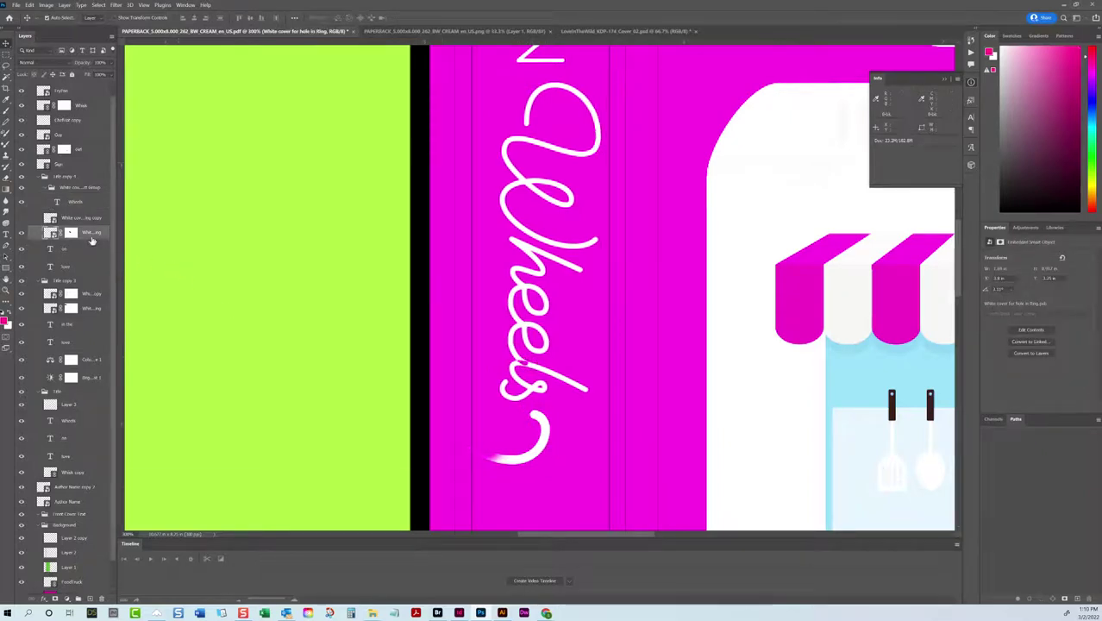
pyautogui.press('Delete')
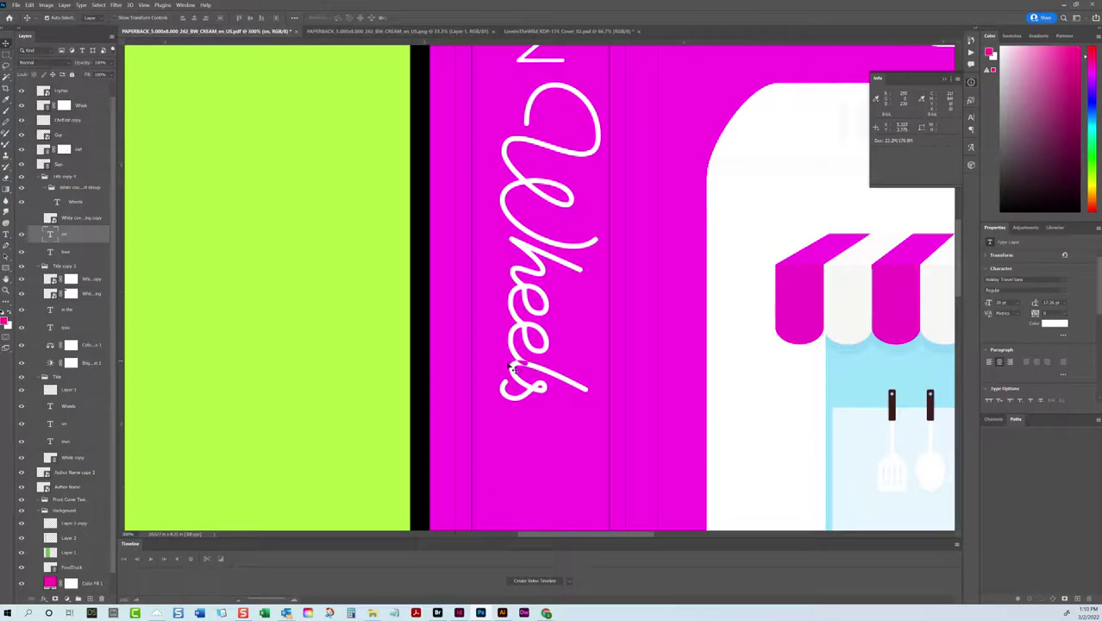
# Step: Add a new layer above the "Wheels" text and paint white with the Brush over the small gap in its lettering
pyautogui.click(514, 361)
pyautogui.click(90, 598)
pyautogui.press('x')
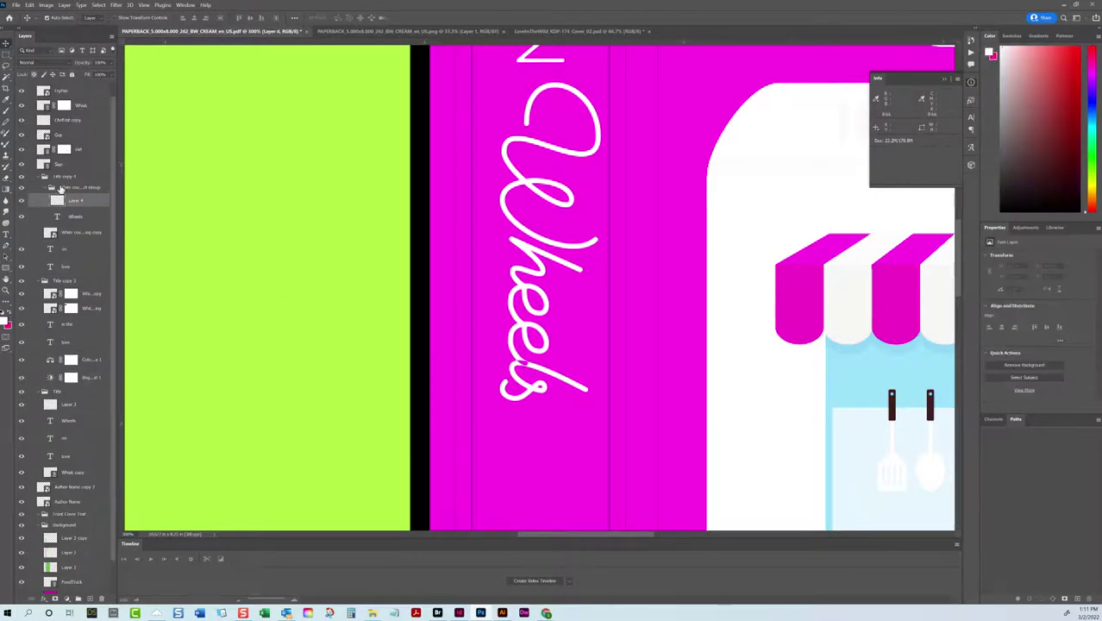
pyautogui.press('b')
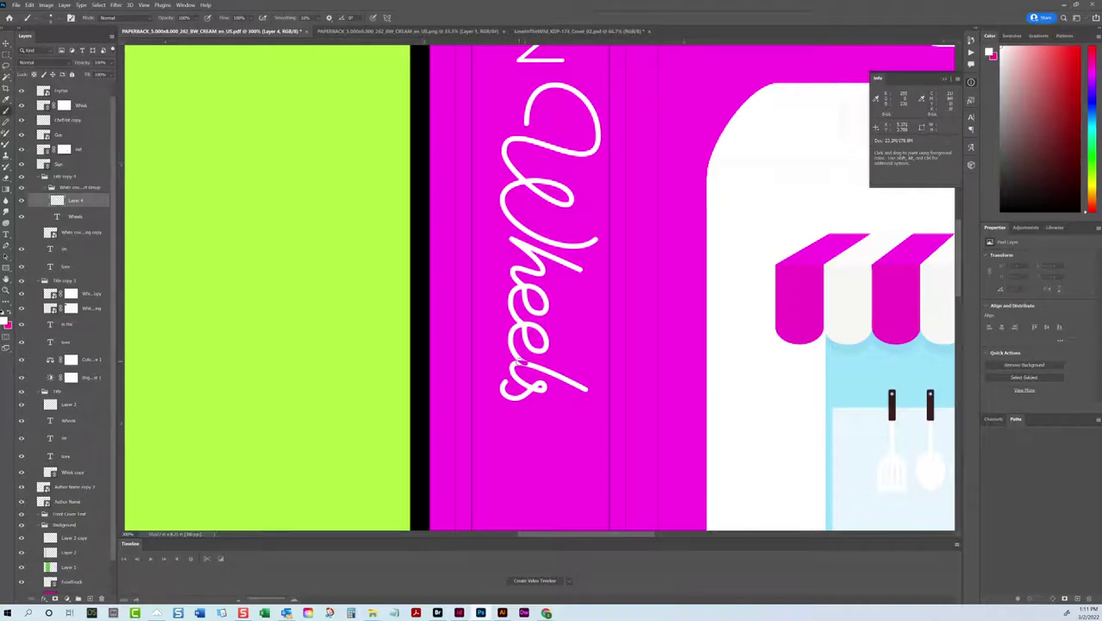
pyautogui.click(520, 364)
pyautogui.hotkey('ctrl', '0')
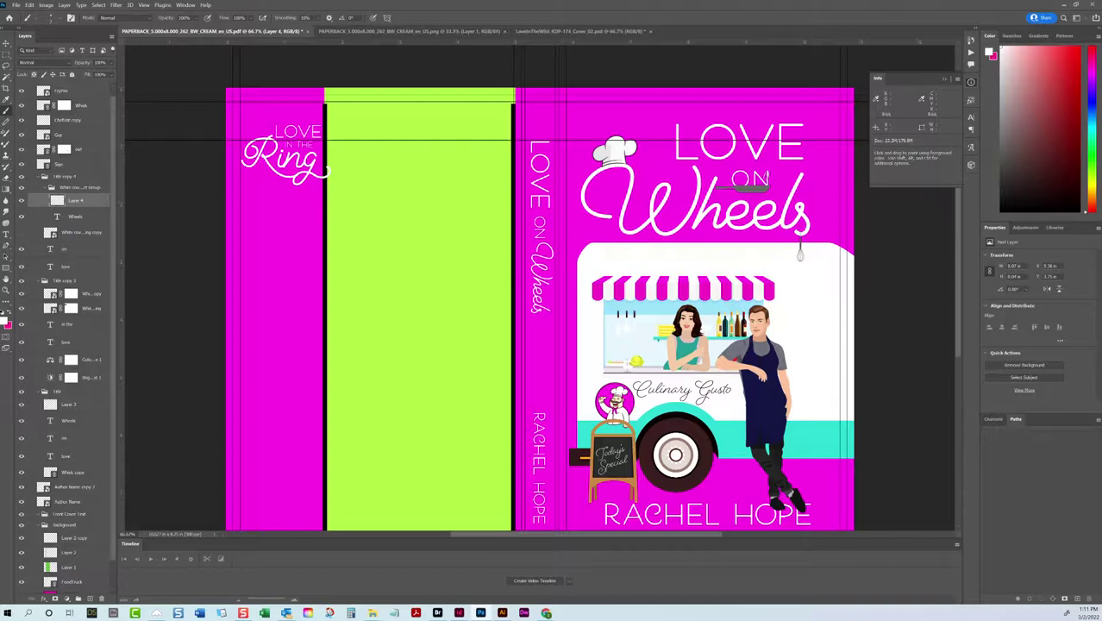
# Step: Group the white paint layer with the "Wheels" text layer and name the group "Wheels"
pyautogui.keyDown('shift'); pyautogui.click(81, 219); pyautogui.keyUp('shift')
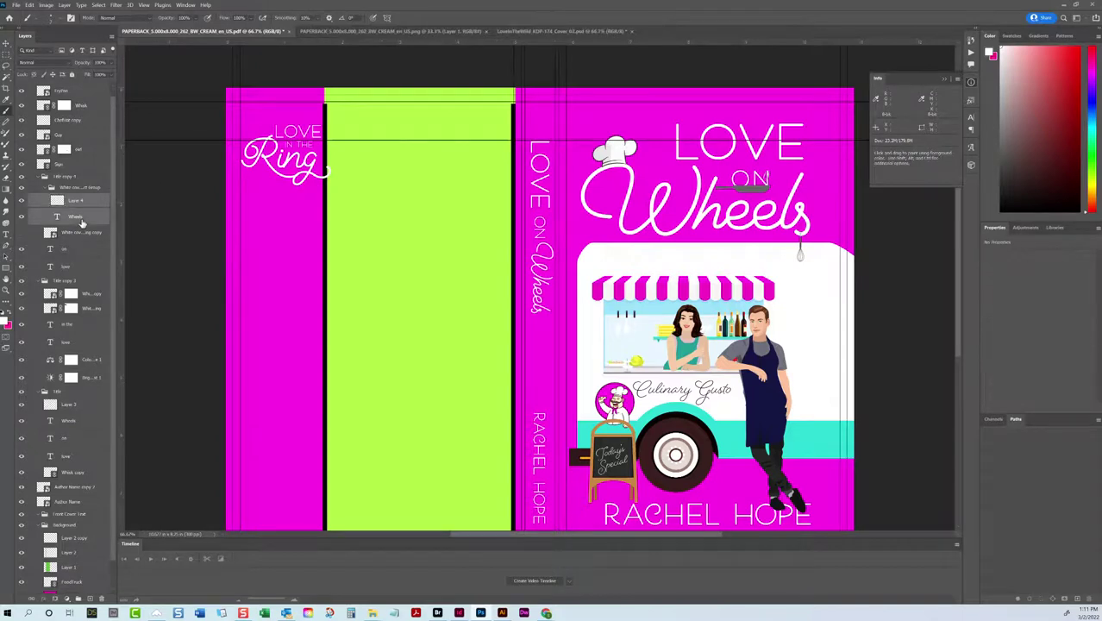
pyautogui.hotkey('ctrl', 'g')
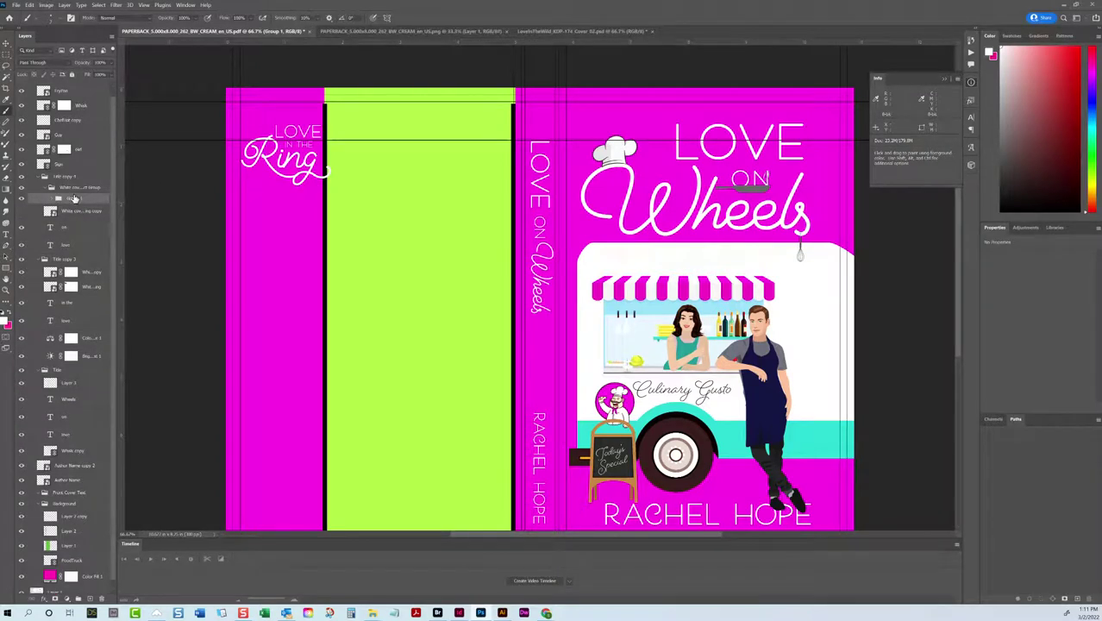
pyautogui.write('Wheels')
pyautogui.press('Return')
# Step: Switch to the LoveInTheWild reference cover and place a horizontal guide where the spine's author name begins
pyautogui.scroll(-1, 208, 211)
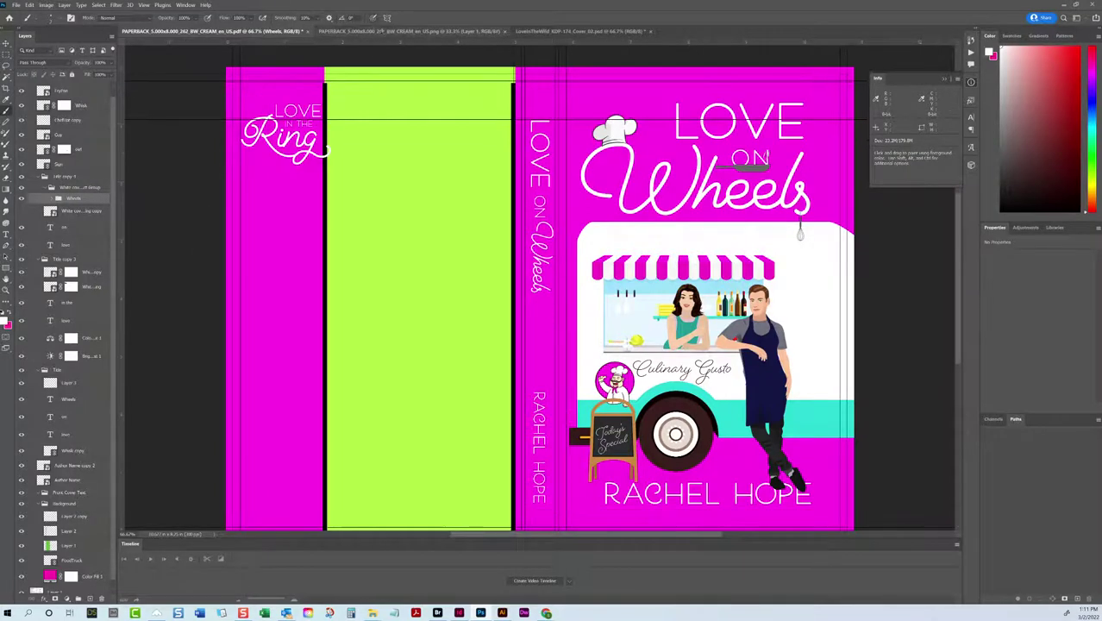
pyautogui.click(524, 32)
pyautogui.moveTo(544, 45); pyautogui.dragTo(575, 388)
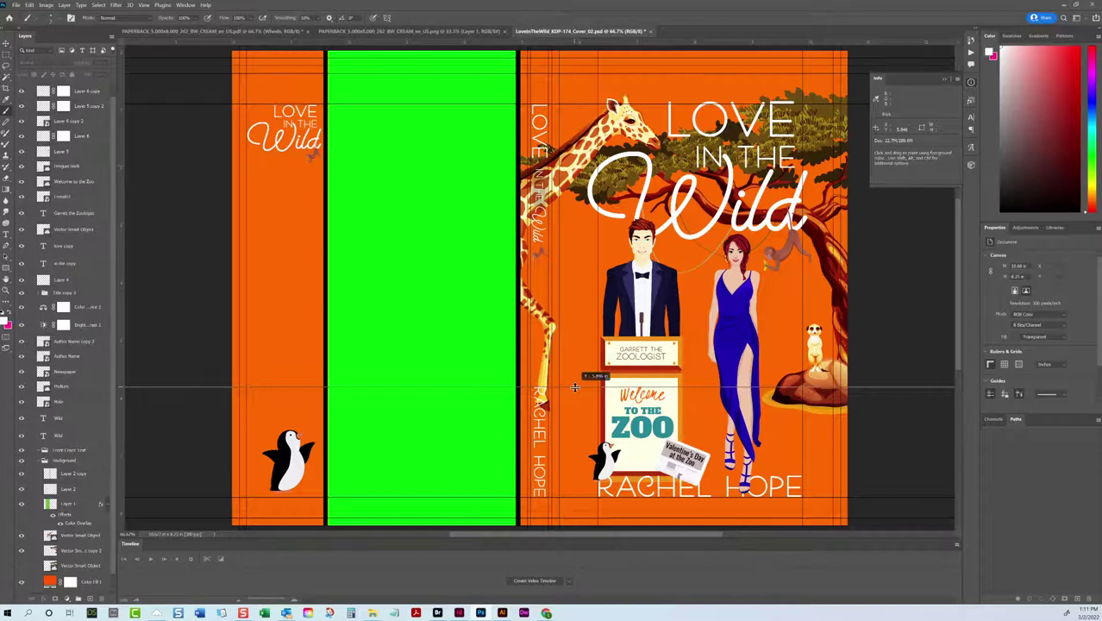
pyautogui.moveTo(574, 387); pyautogui.dragTo(574, 387)
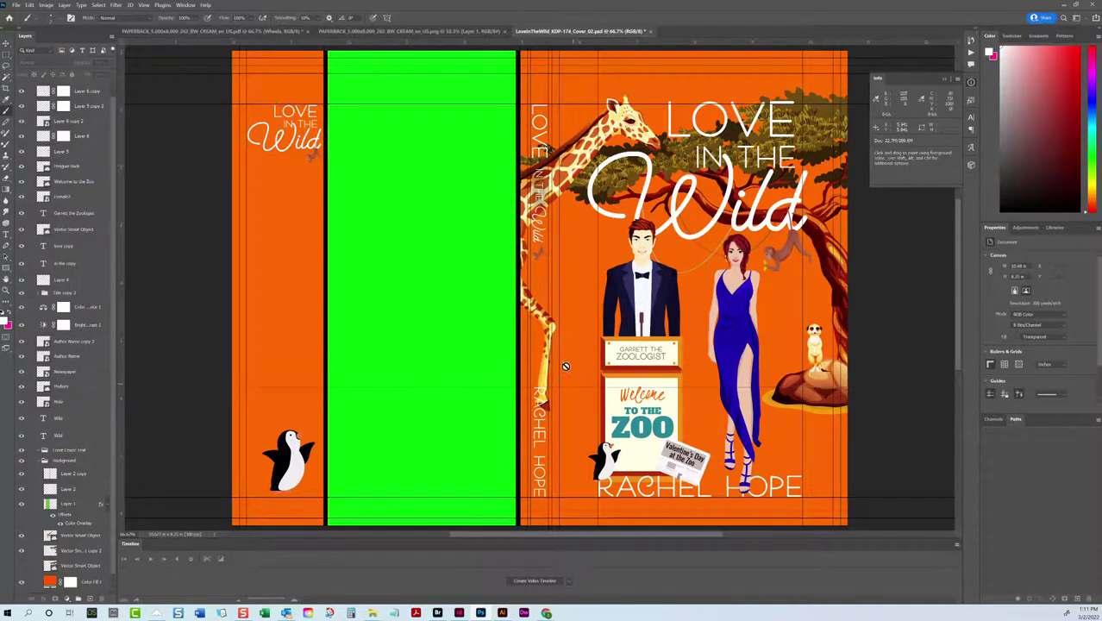
# Step: Return to the Love on Wheels paperback cover and add a horizontal guide at 5.846 in
pyautogui.click(212, 32)
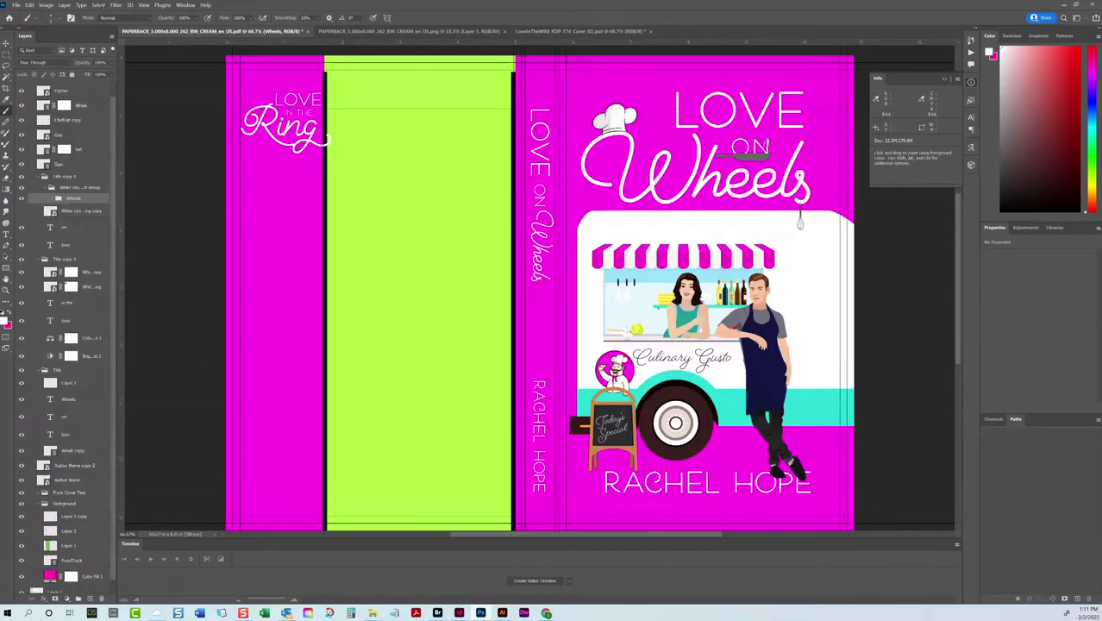
pyautogui.click(144, 4)
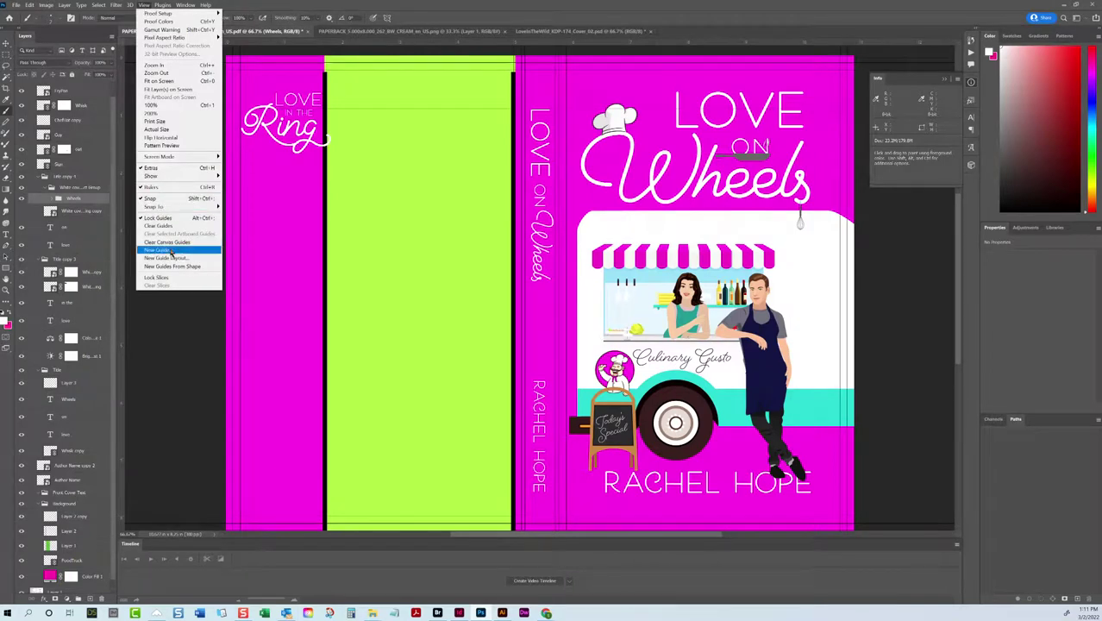
pyautogui.click(174, 246)
pyautogui.write('5.046')
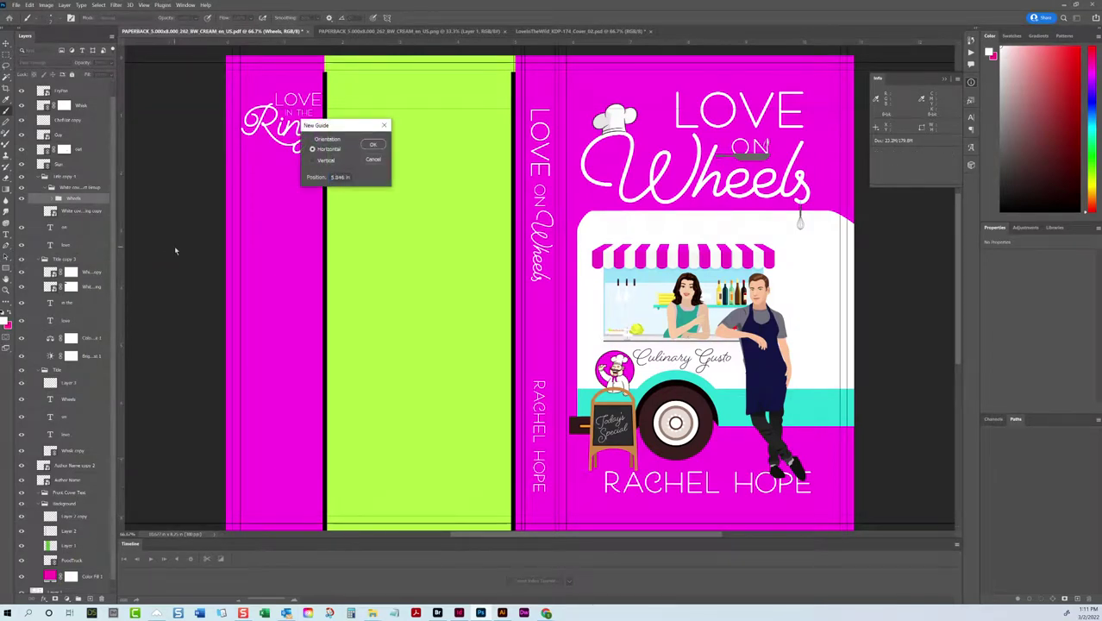
pyautogui.press('Return')
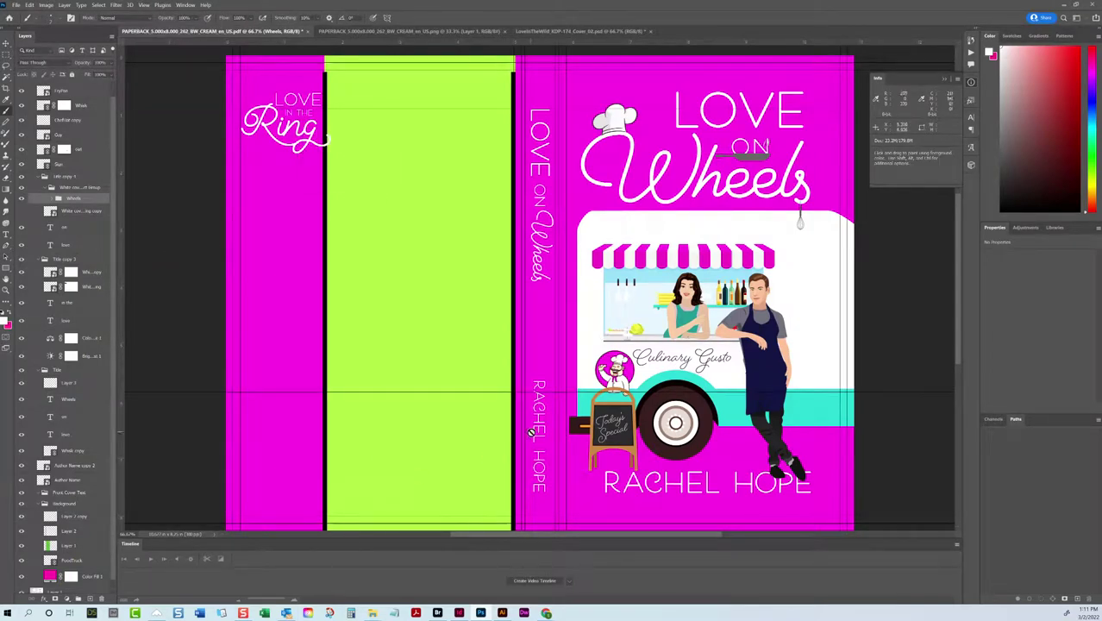
# Step: Move the spine's author name down so it starts at the new horizontal guide, and deselect its layer
pyautogui.press('v')
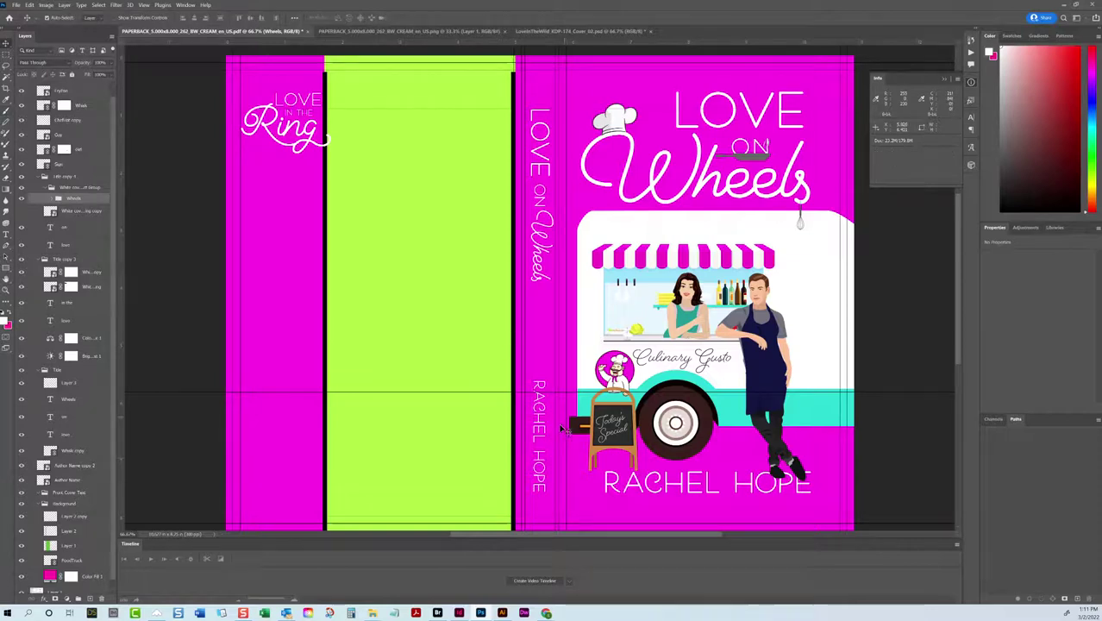
pyautogui.moveTo(545, 424); pyautogui.dragTo(540, 433)
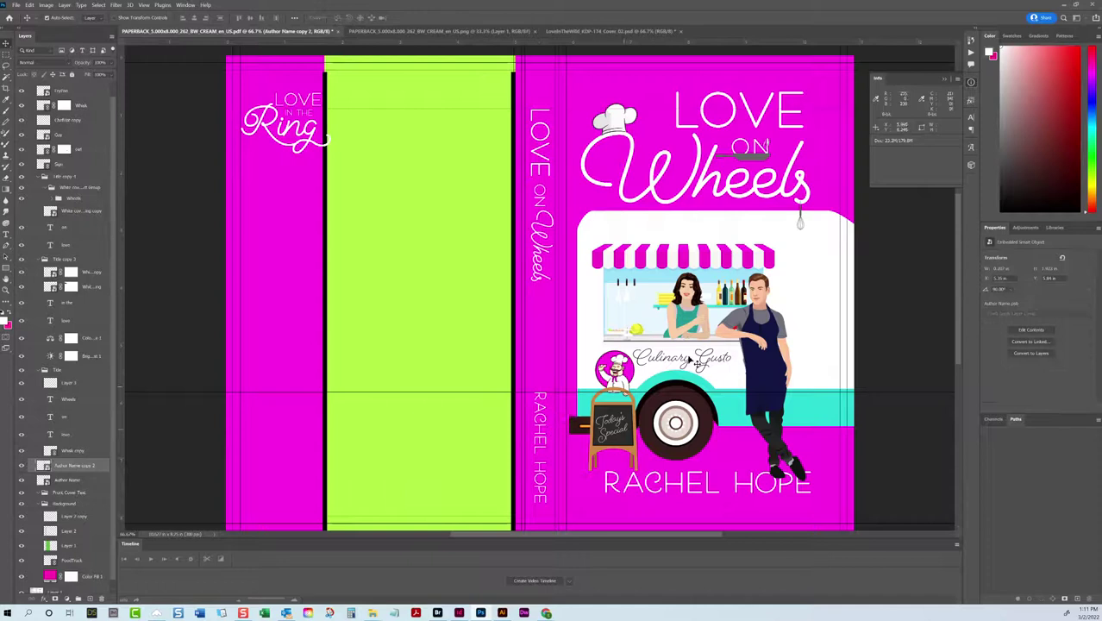
pyautogui.click(891, 312)
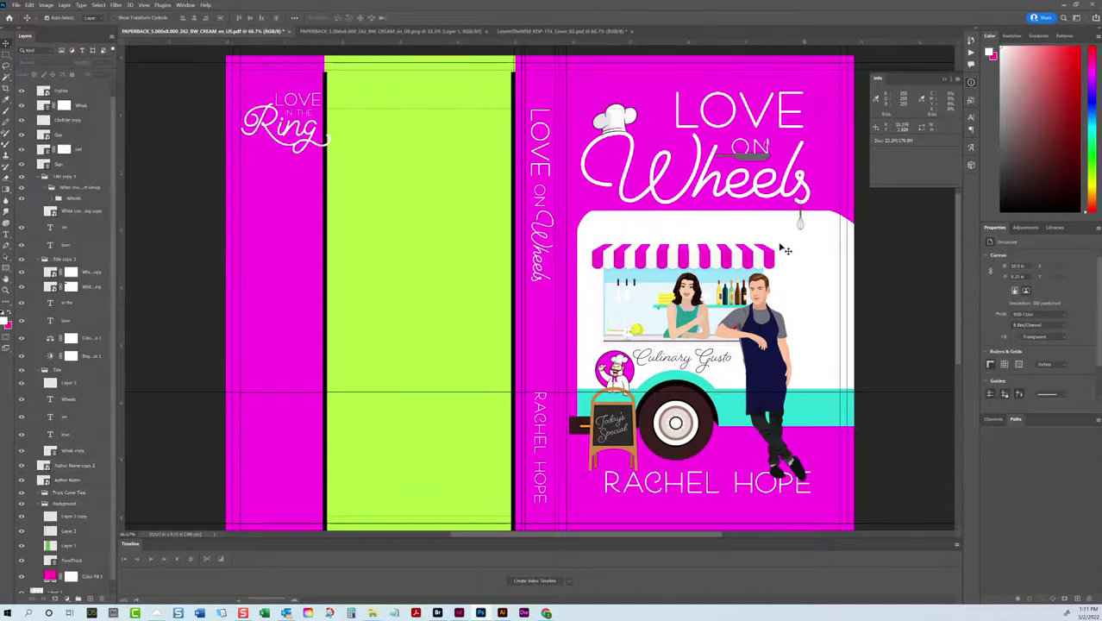
# Step: Open LoveOnWheels_FrontCoverLarge.jpg from the Finals folder of Book 4
pyautogui.click(15, 5)
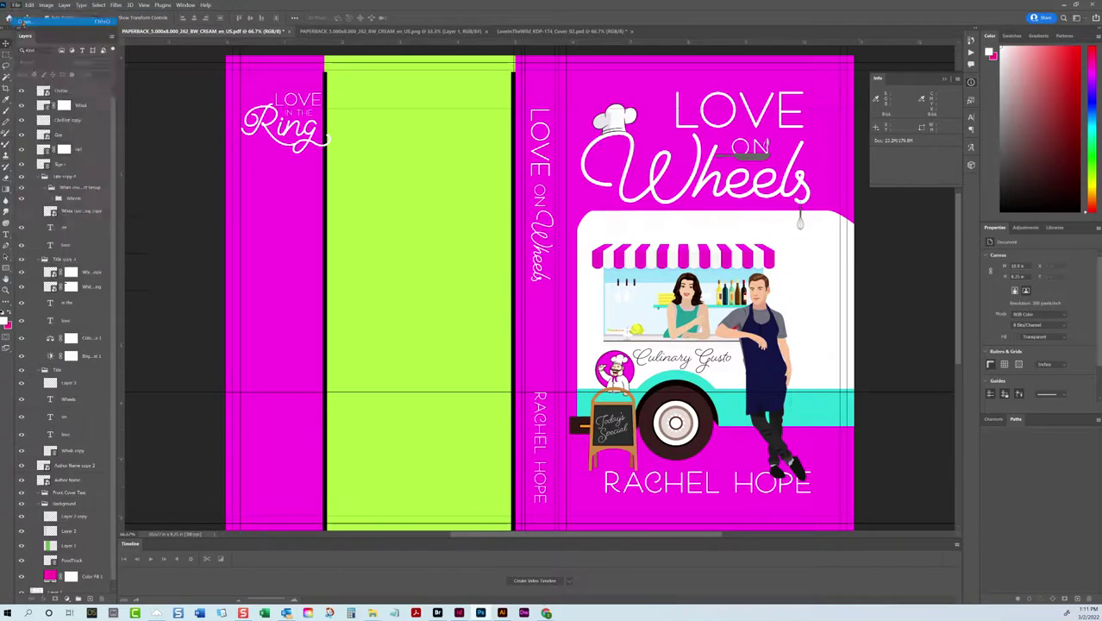
pyautogui.click(34, 21)
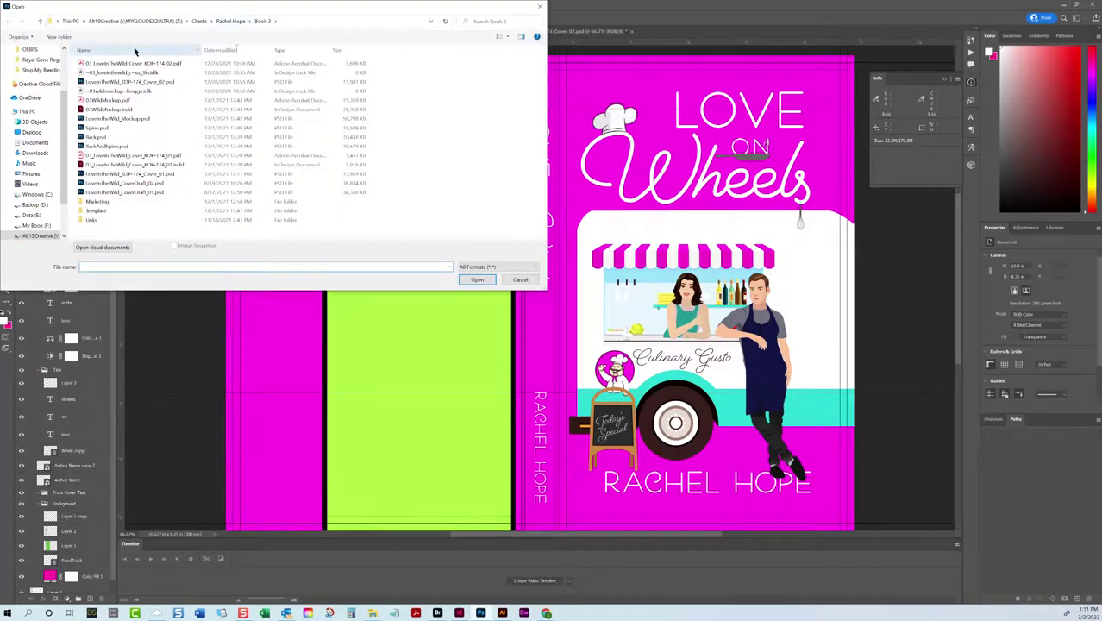
pyautogui.click(230, 20)
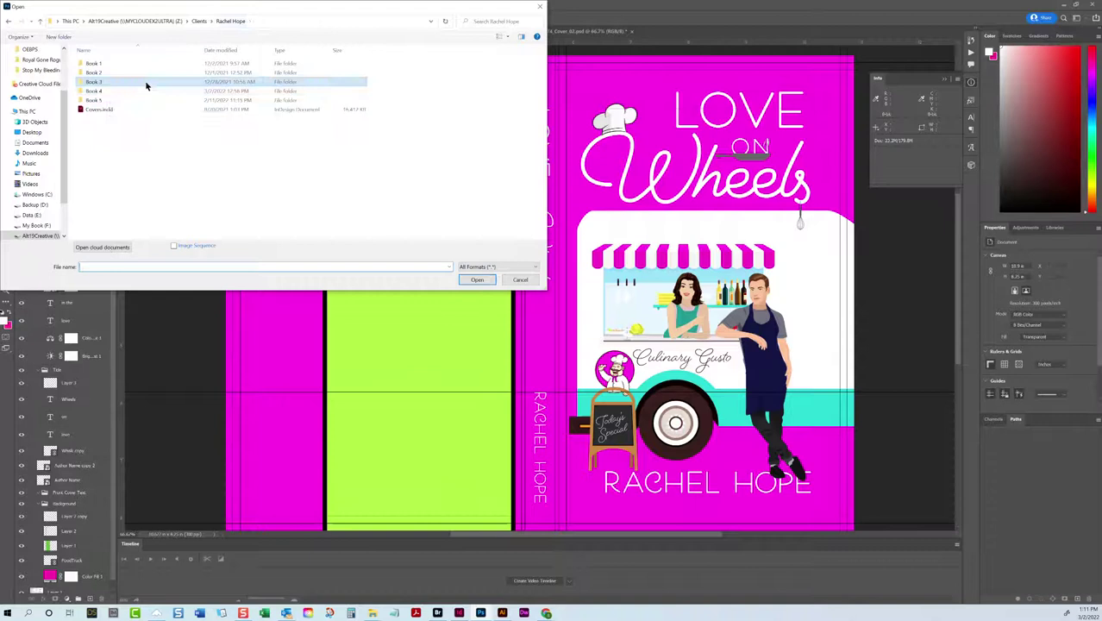
pyautogui.doubleClick(93, 91)
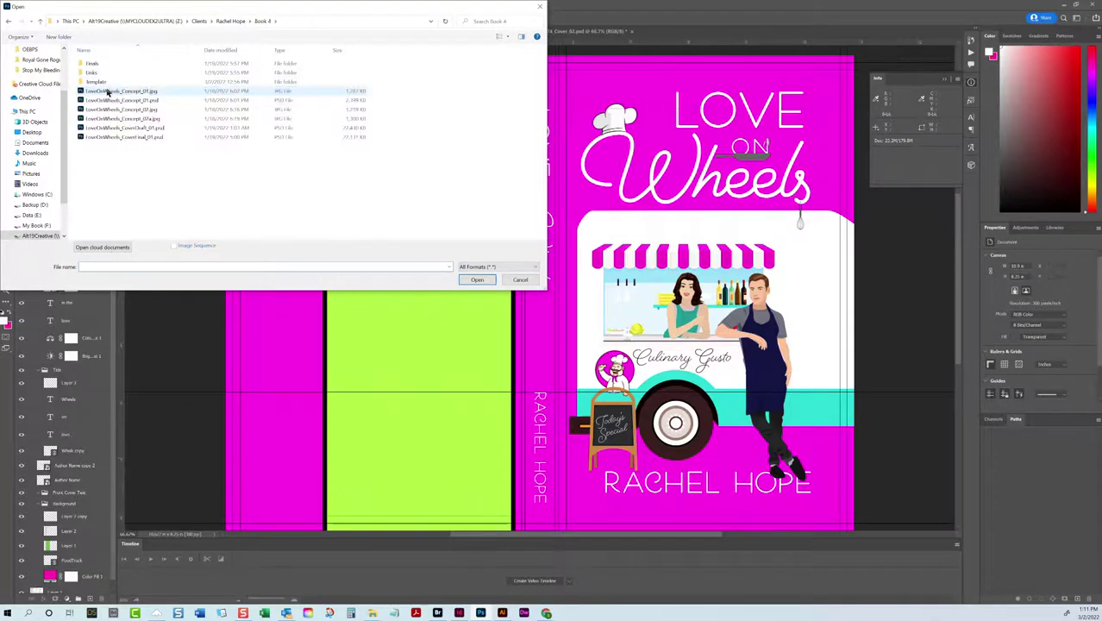
pyautogui.doubleClick(92, 64)
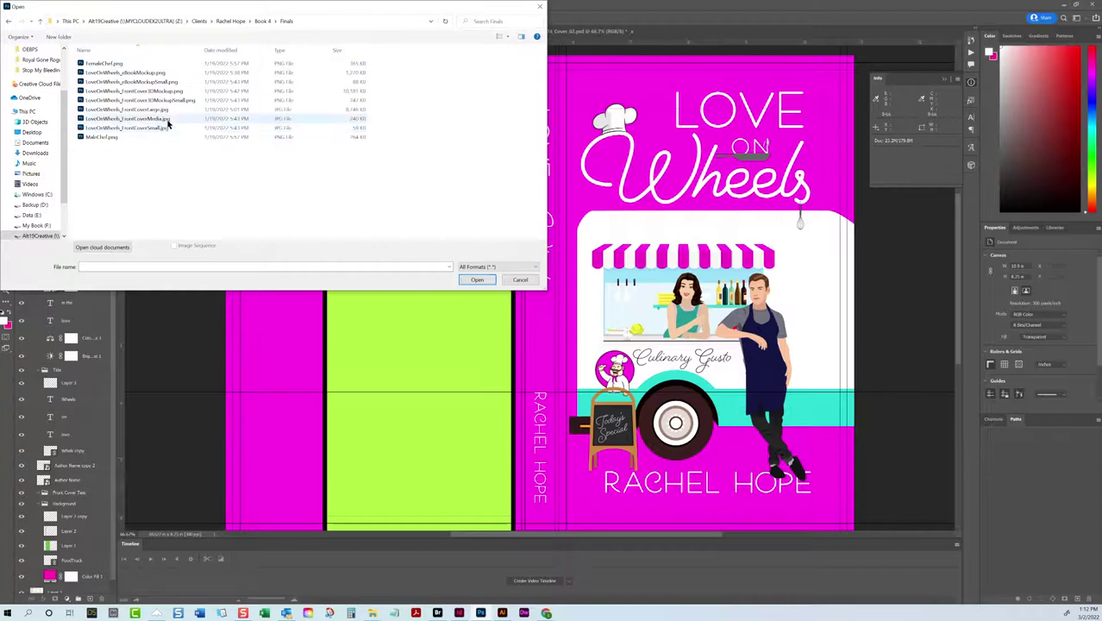
pyautogui.click(167, 117)
pyautogui.doubleClick(164, 110)
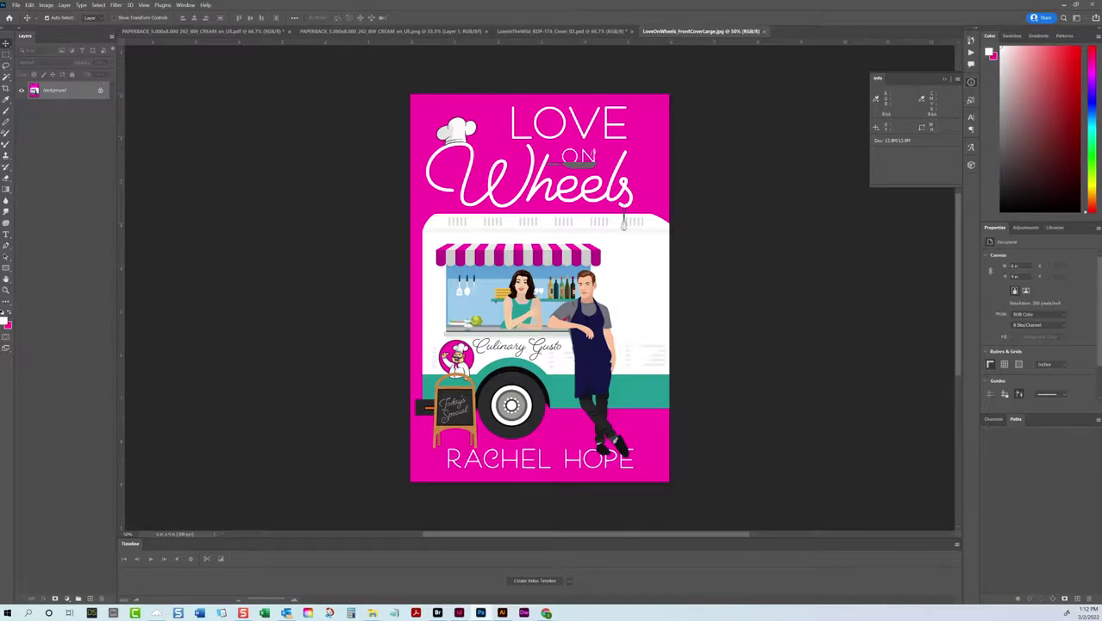
# Step: Check the large front cover image against the paperback, and align a horizontal guide with the author name's baseline on the LoveInTheWild reference cover
pyautogui.click(277, 33)
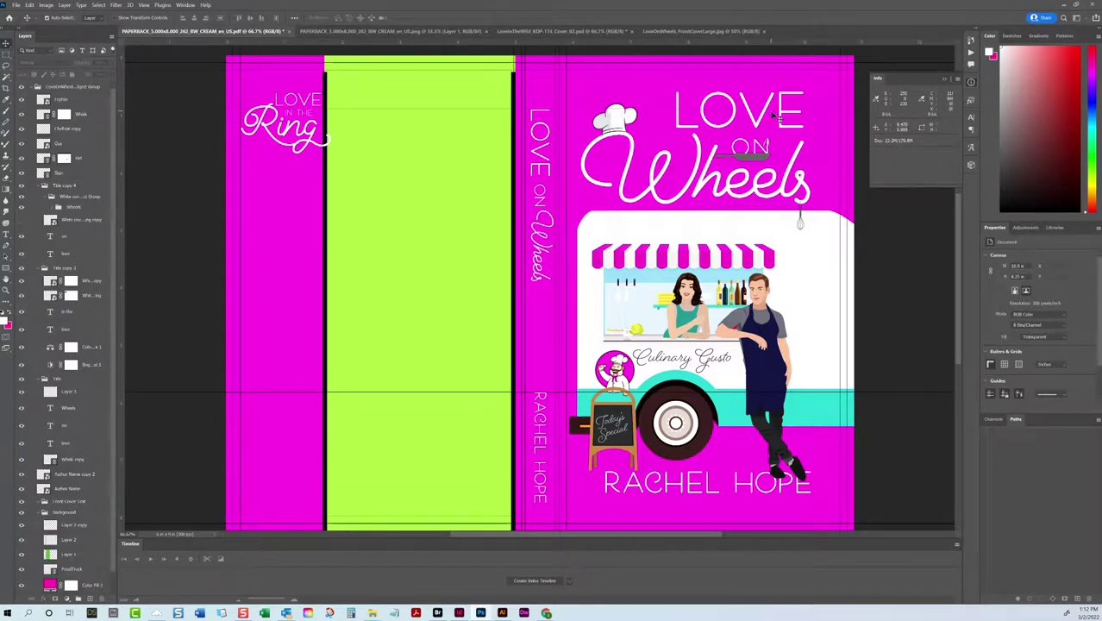
pyautogui.click(701, 31)
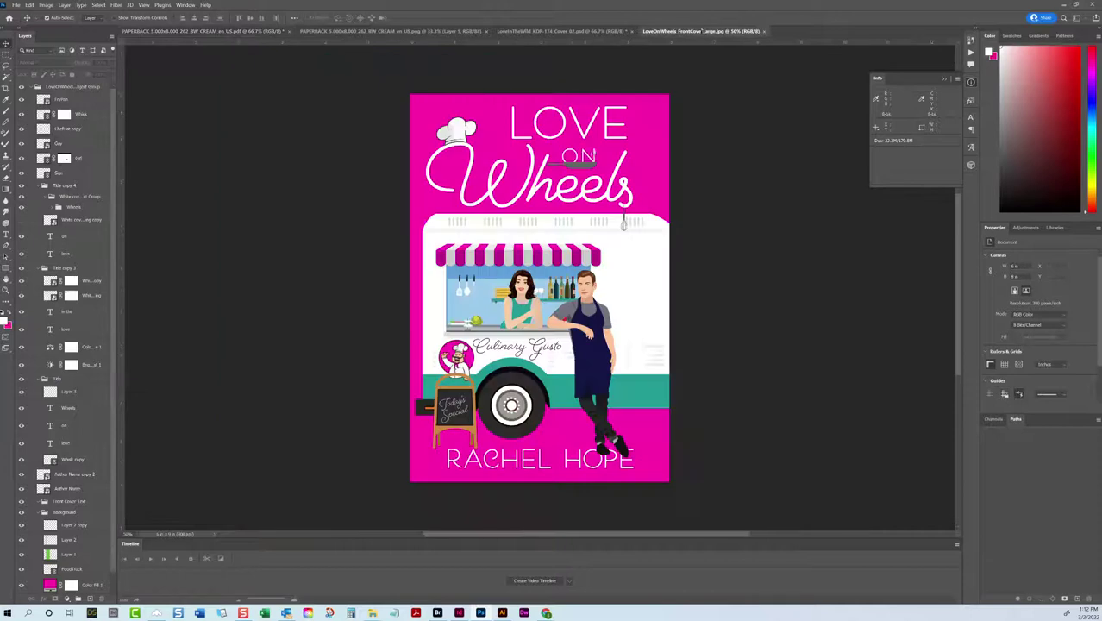
pyautogui.click(574, 33)
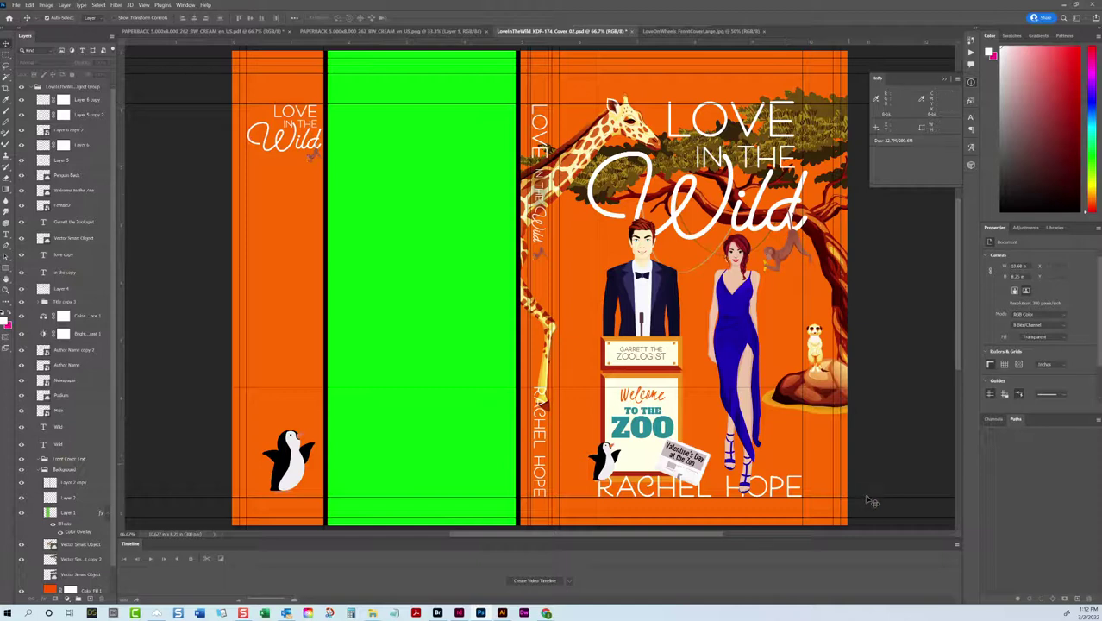
pyautogui.moveTo(867, 499); pyautogui.dragTo(869, 497)
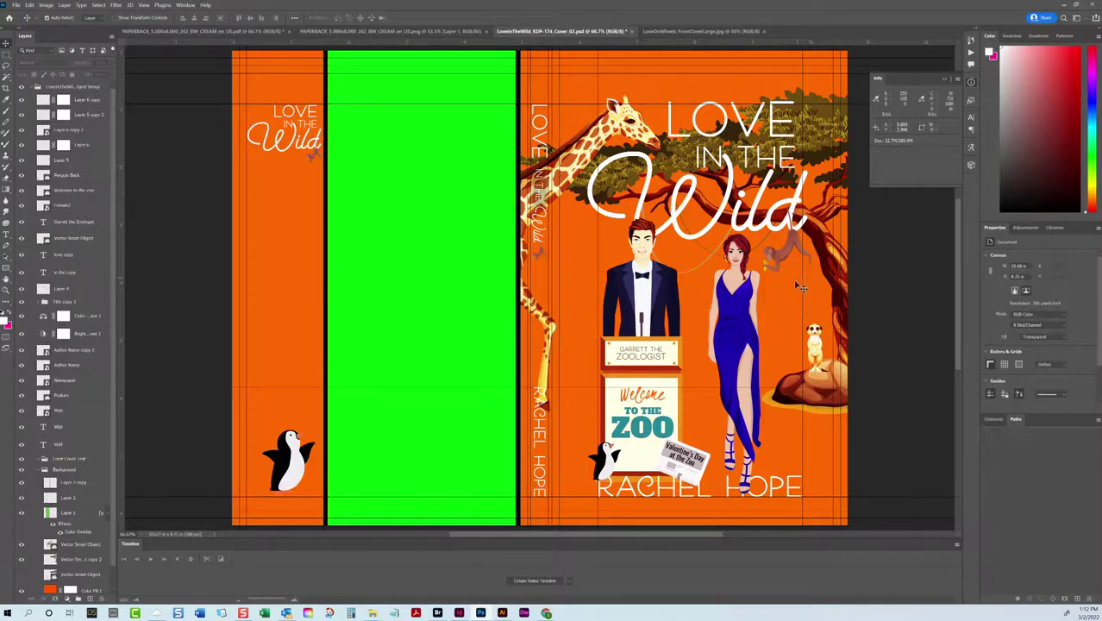
# Step: Return to the Love on Wheels paperback, add a horizontal guide at the matching baseline height, and move the front cover's author name down onto it
pyautogui.click(274, 31)
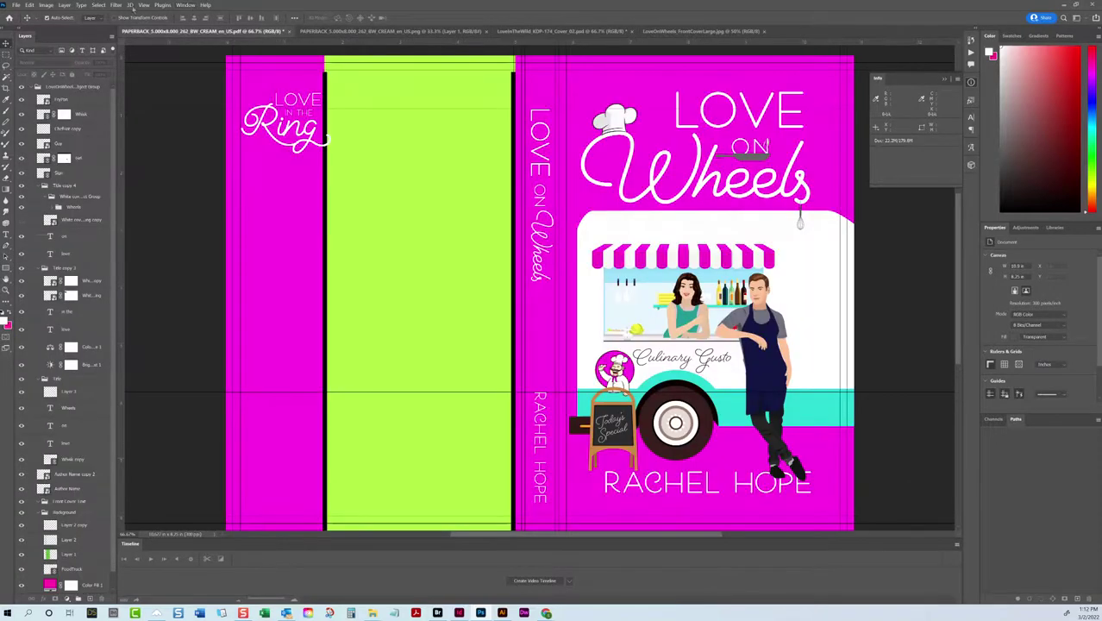
pyautogui.click(144, 4)
pyautogui.click(197, 251)
pyautogui.write('7')
pyautogui.press('Return')
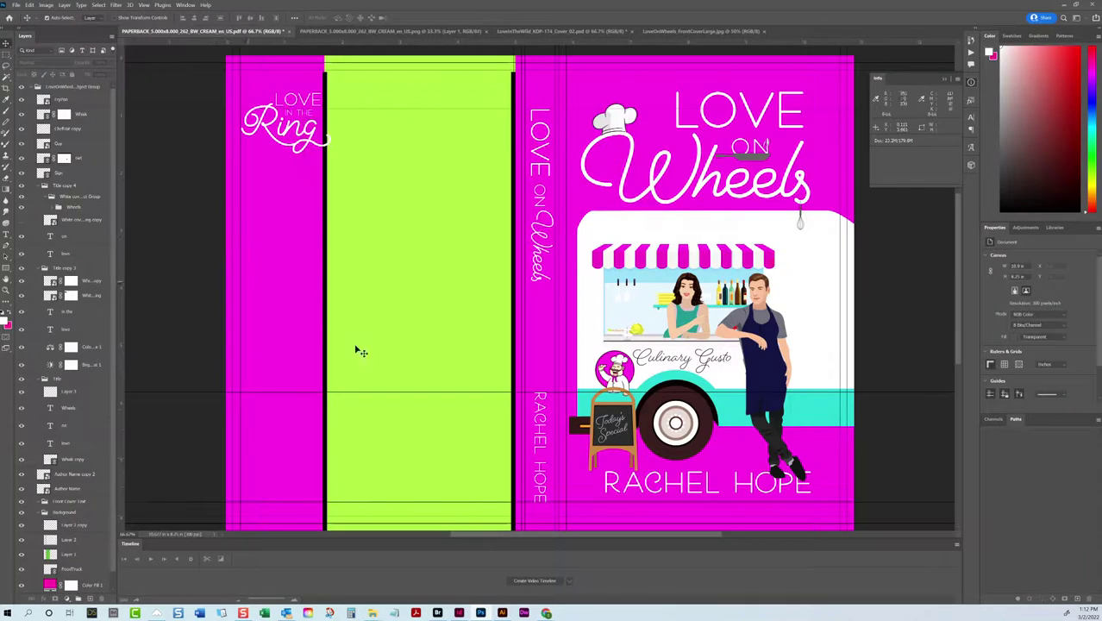
pyautogui.moveTo(649, 498); pyautogui.dragTo(640, 494)
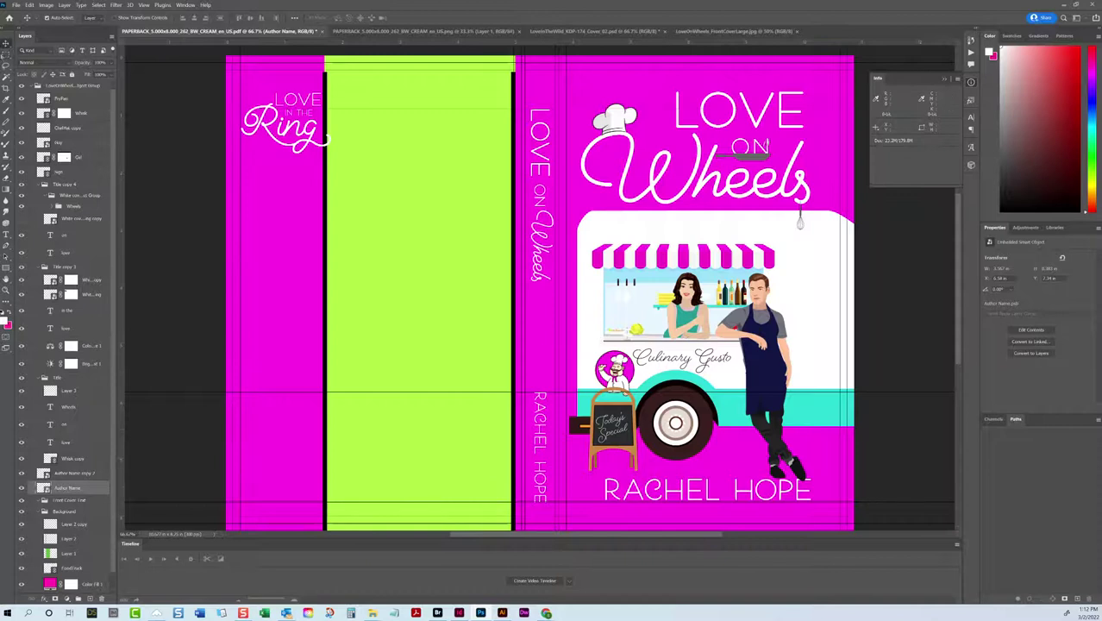
# Step: Make a rectangular selection about 5 x 2.48 in over the front cover's title area and fill it with white on a new top layer
pyautogui.press('m')
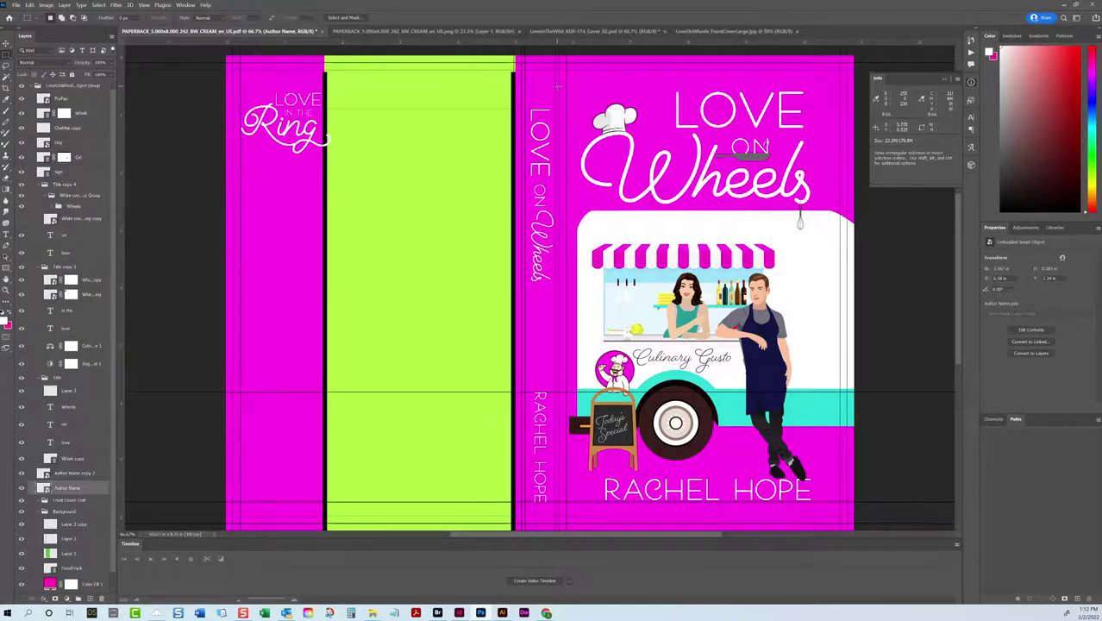
pyautogui.moveTo(559, 86); pyautogui.dragTo(849, 227)
pyautogui.moveTo(846, 228); pyautogui.dragTo(846, 228)
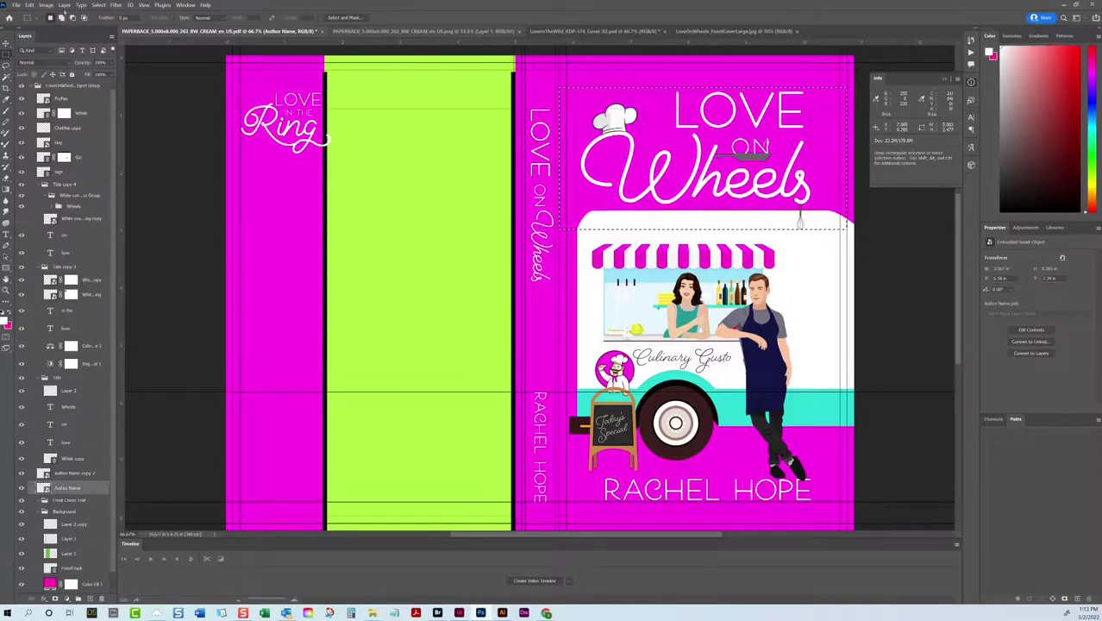
pyautogui.click(76, 101)
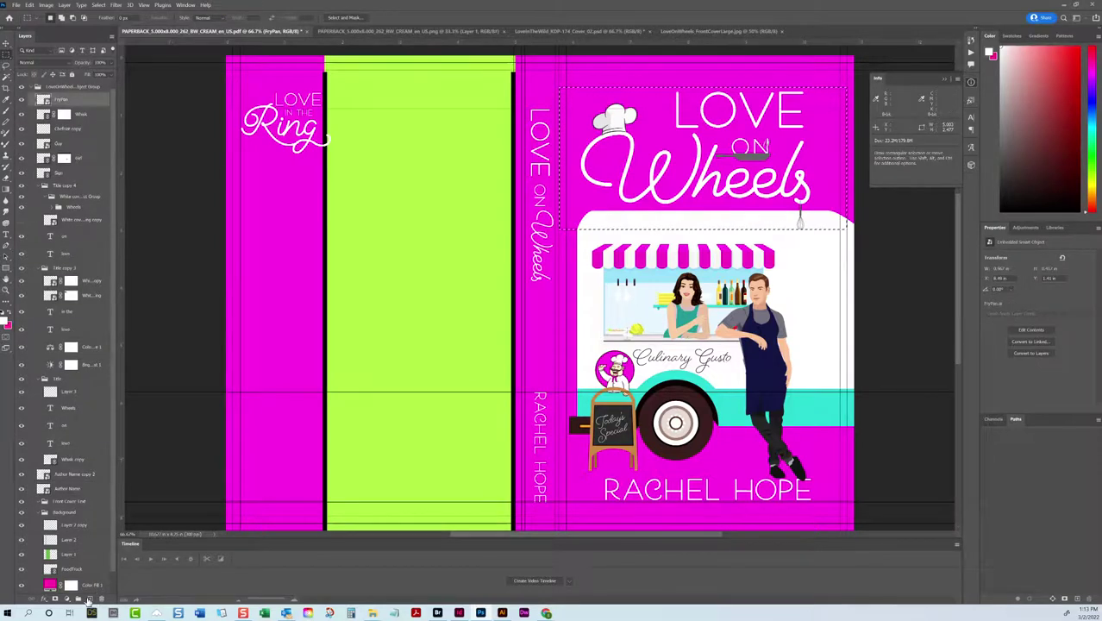
pyautogui.click(89, 599)
pyautogui.click(30, 4)
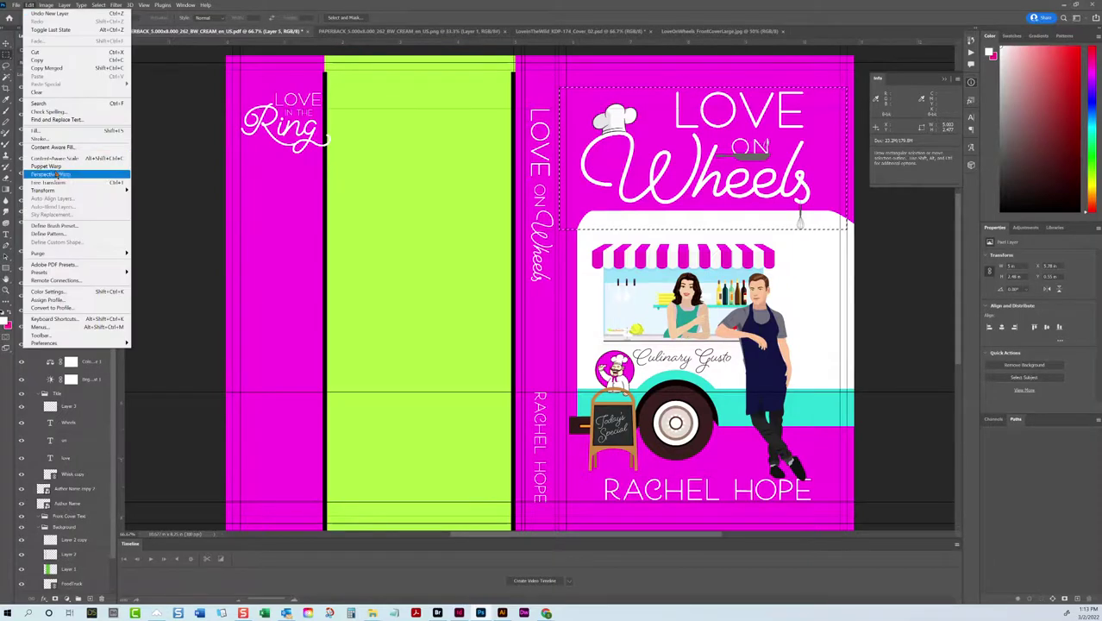
pyautogui.press('Escape')
pyautogui.press('i')
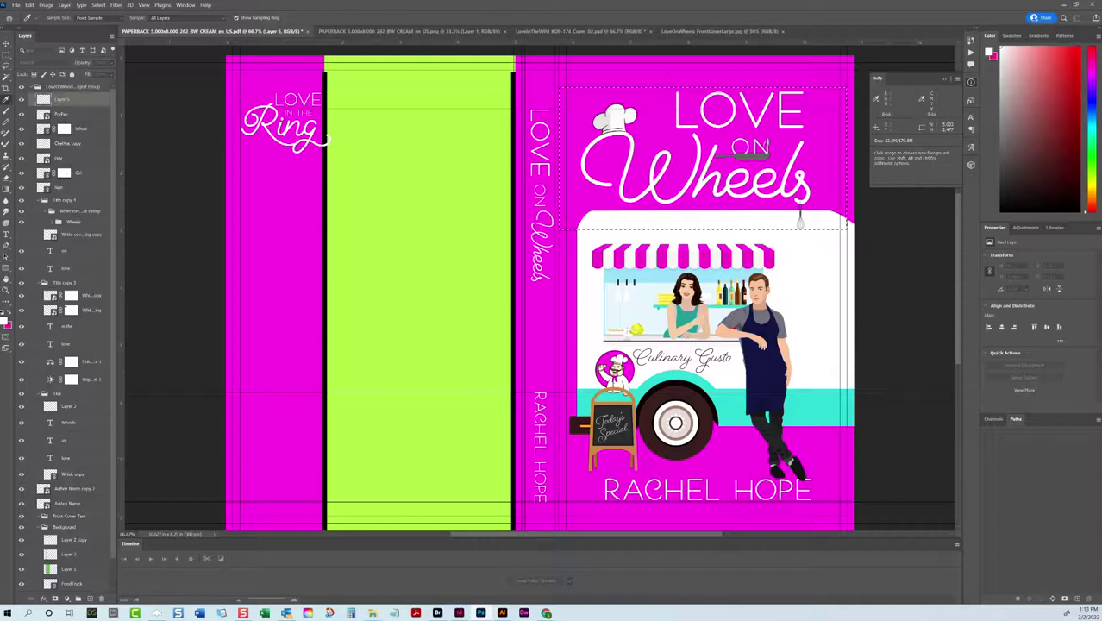
pyautogui.hotkey('alt', 'BackSpace')
pyautogui.press('v')
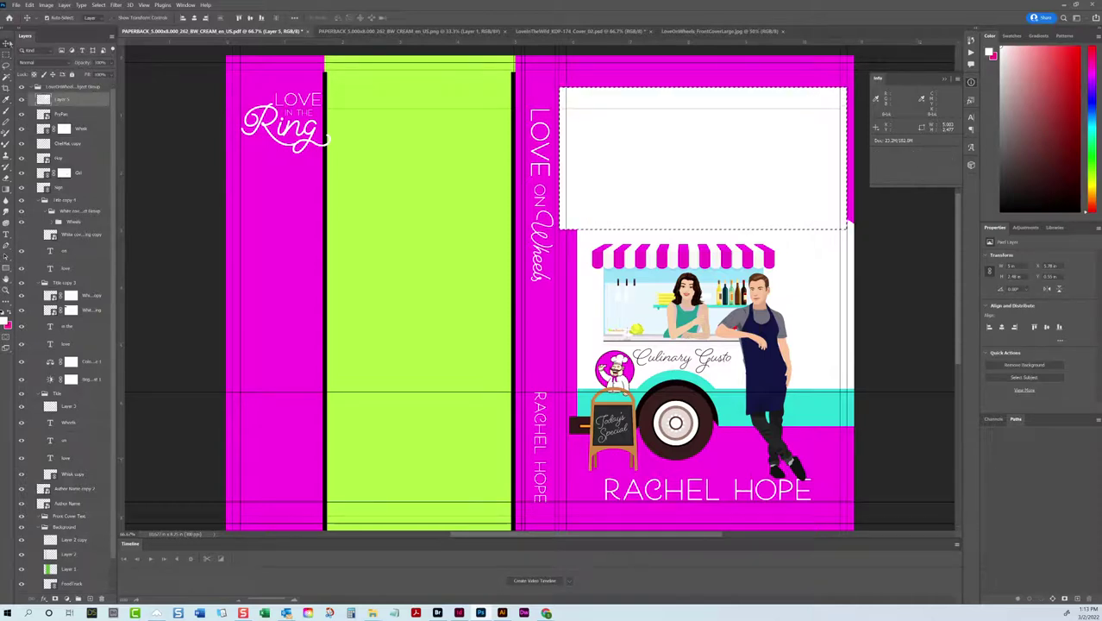
# Step: Use the white rectangle's centre to place vertical centre guides on the front and back covers, and clear the fill and selection
pyautogui.hotkey('ctrl', 't')
pyautogui.moveTo(120, 231); pyautogui.dragTo(705, 213)
pyautogui.moveTo(808, 198); pyautogui.dragTo(479, 188)
pyautogui.moveTo(123, 184); pyautogui.dragTo(377, 193)
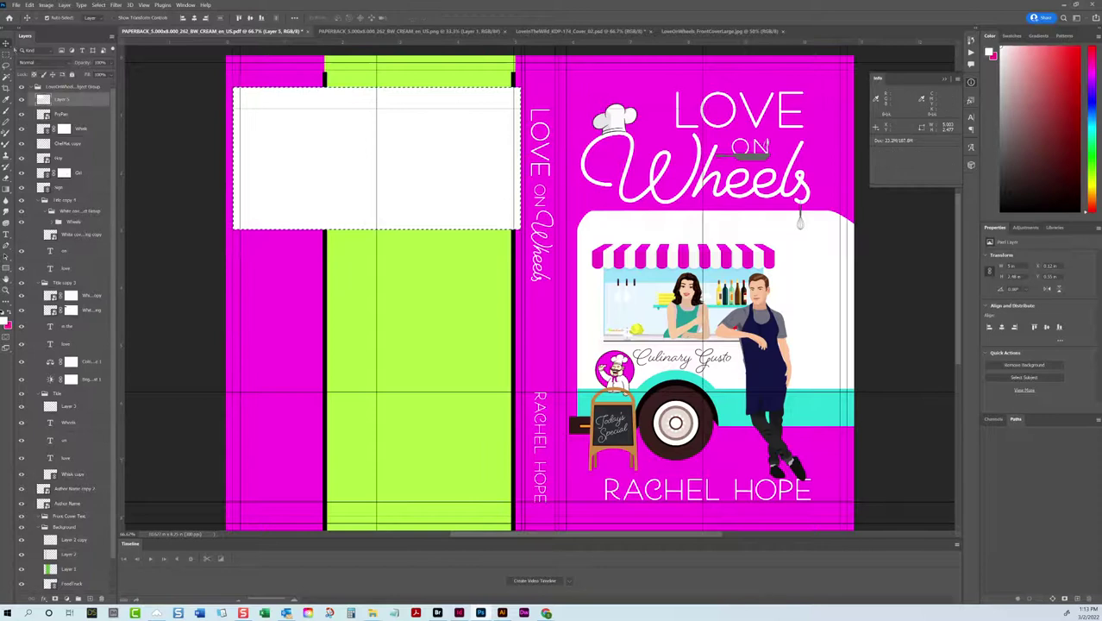
pyautogui.press('Return')
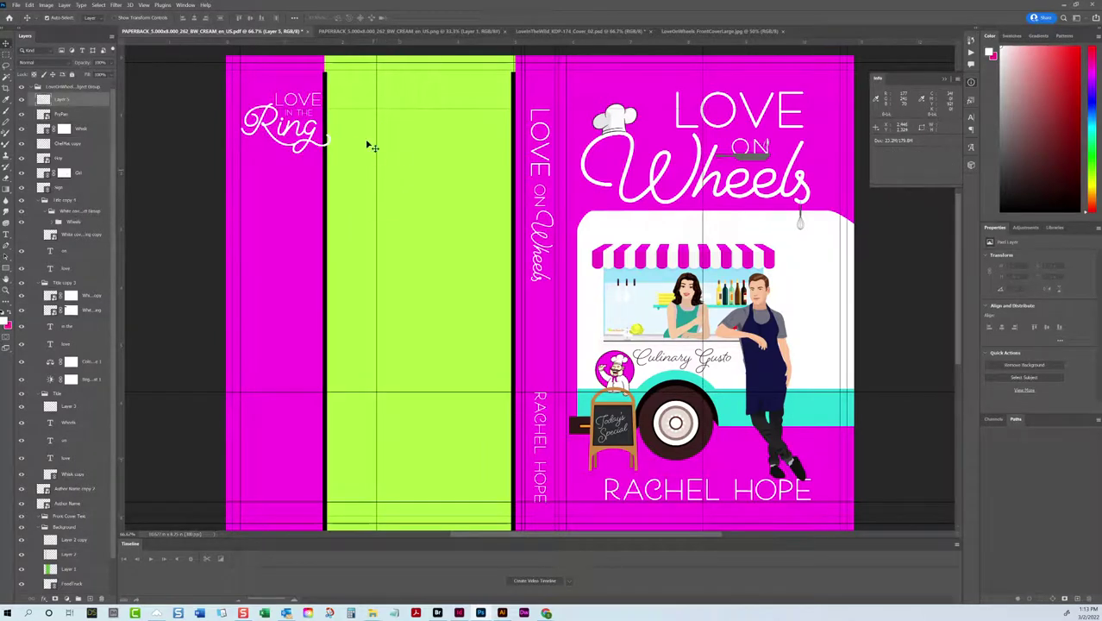
pyautogui.click(896, 249)
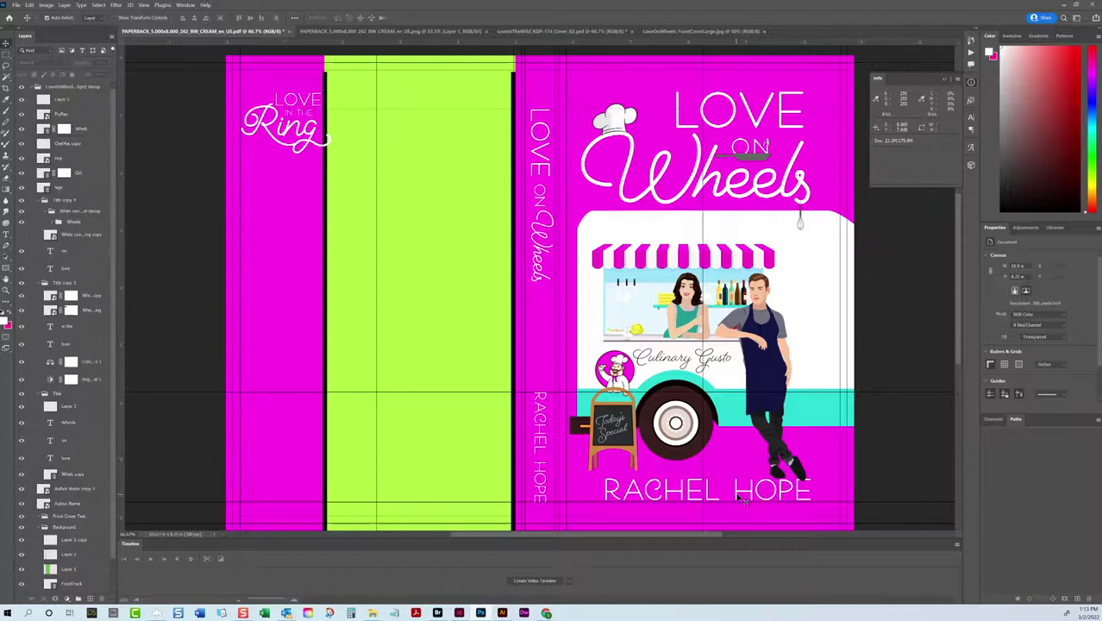
pyautogui.hotkey('ctrl', 'shift', 'z')
pyautogui.hotkey('ctrl', 'shift', 'z')
pyautogui.press('Return')
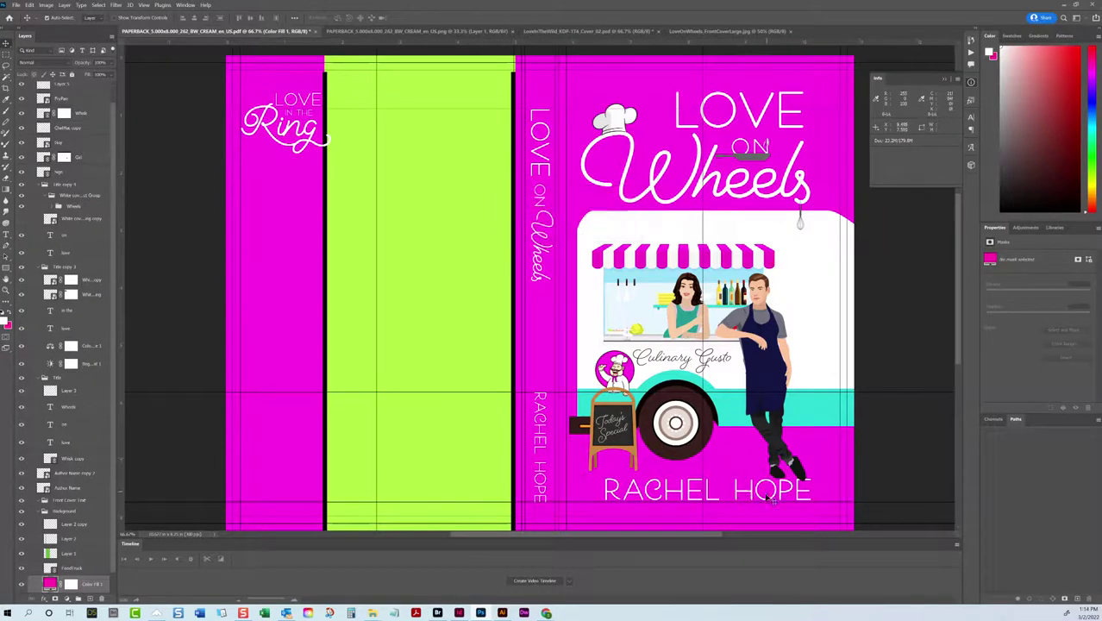
# Step: Nudge the front cover's author name left to centre it on the vertical guide, keeping its baseline on the horizontal guide
pyautogui.click(762, 497)
pyautogui.hotkey('ctrl', 't')
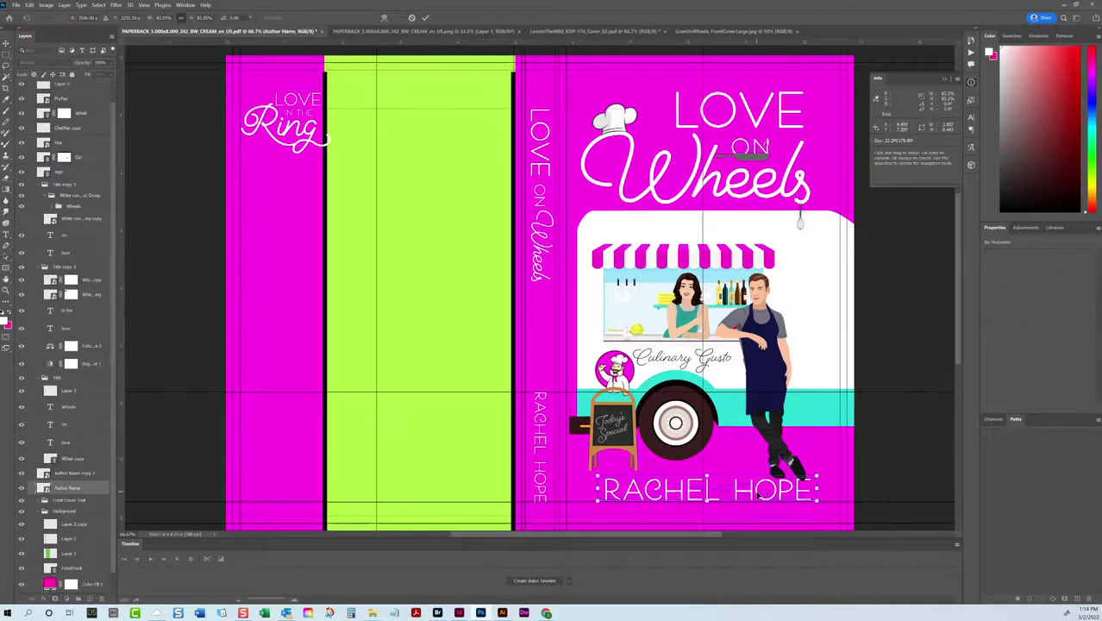
pyautogui.press('Left')
pyautogui.press('Left')
pyautogui.press('Left')
pyautogui.press('Left')
pyautogui.press('Left')
pyautogui.press('Left')
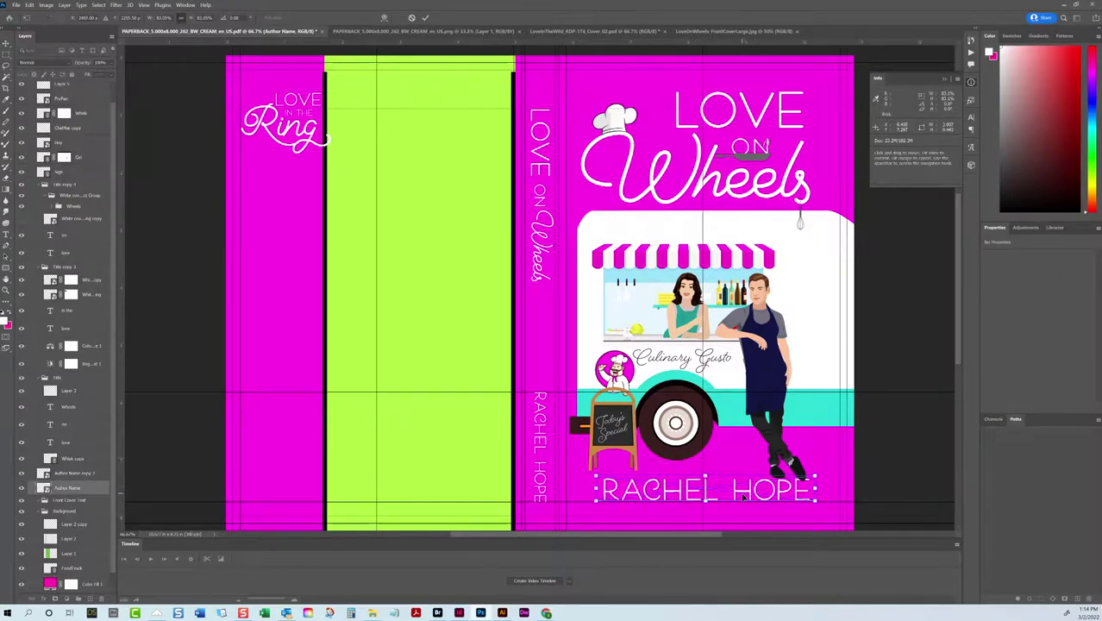
pyautogui.press('Left')
pyautogui.press('Left')
pyautogui.press('Left')
pyautogui.press('Left')
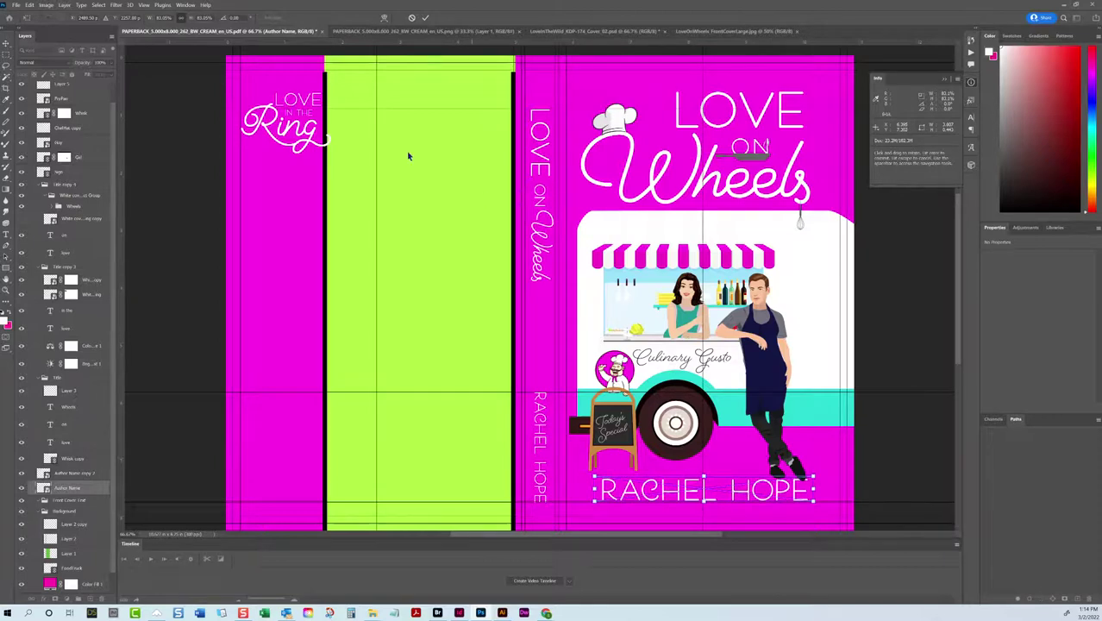
pyautogui.press('Return')
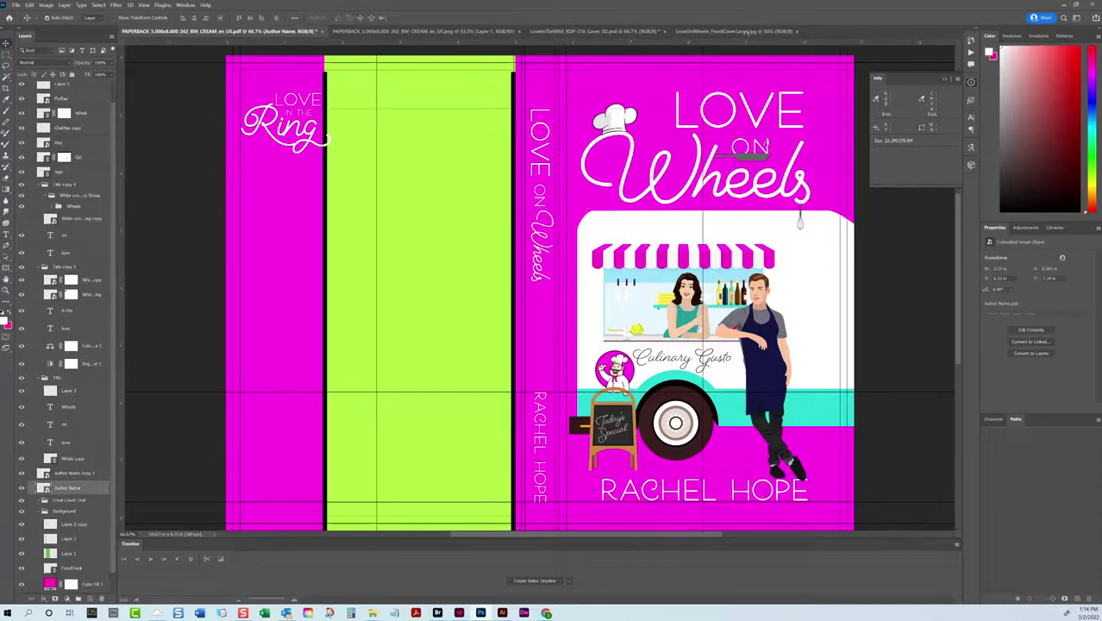
# Step: After checking the large front cover image, scale the Title group with the FryPan, Whisk and ChefHat copy layers up to about 107%
pyautogui.click(733, 31)
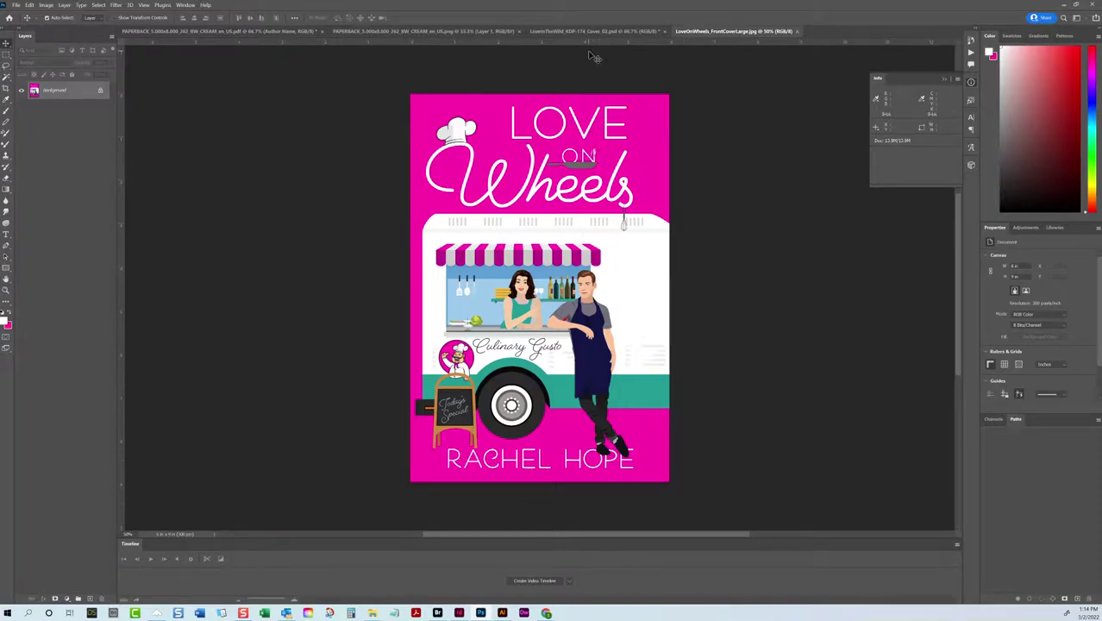
pyautogui.click(263, 32)
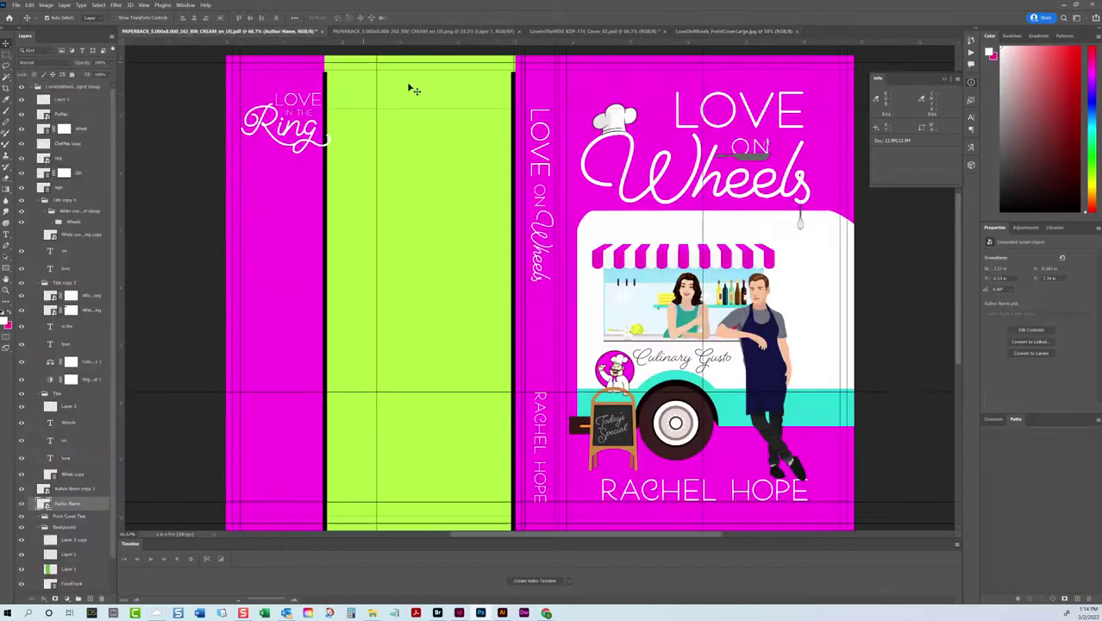
pyautogui.click(68, 103)
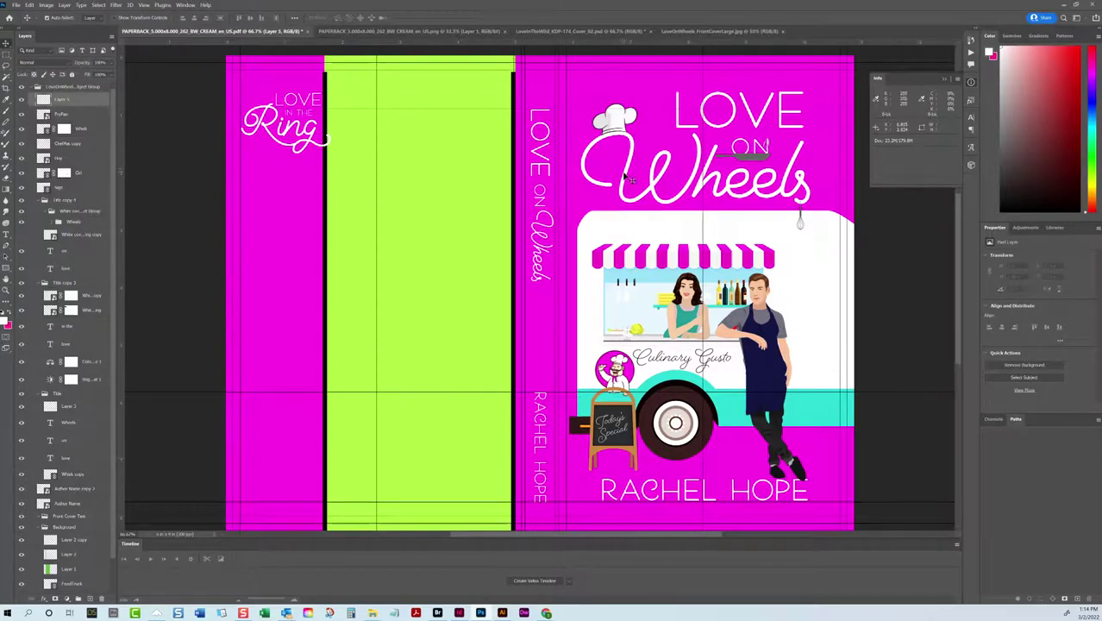
pyautogui.click(681, 130)
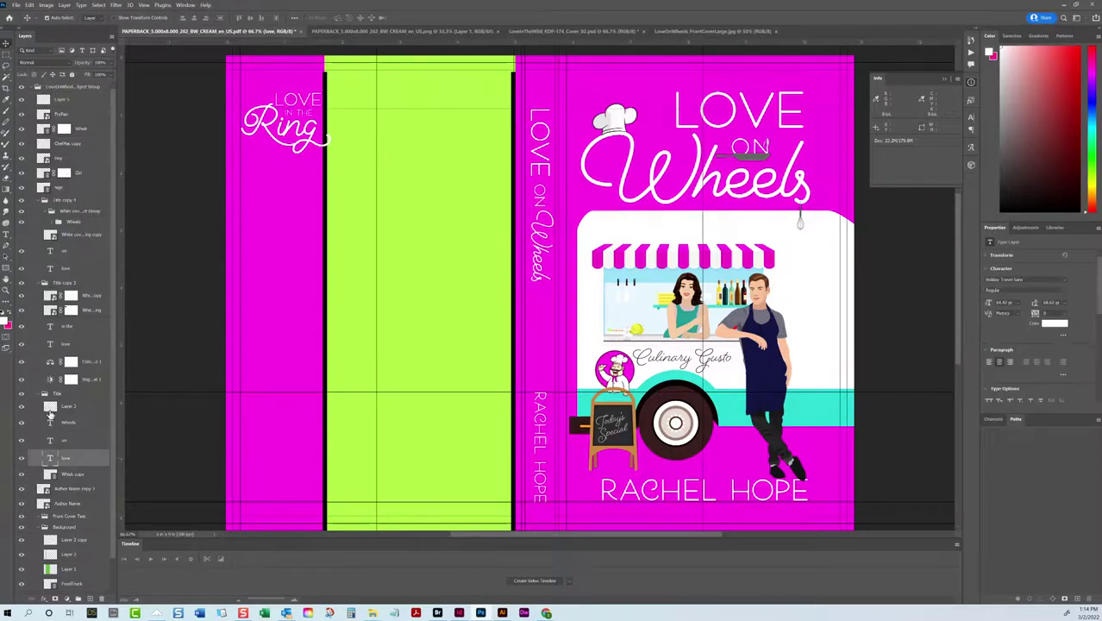
pyautogui.click(57, 394)
pyautogui.click(21, 394)
pyautogui.click(22, 394)
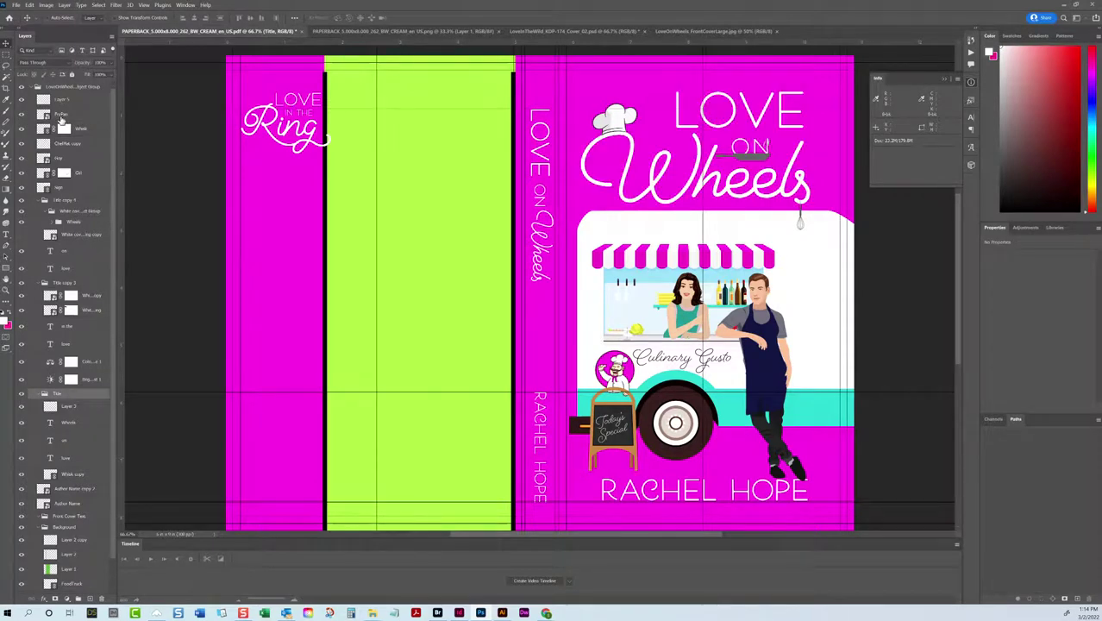
pyautogui.click(62, 115)
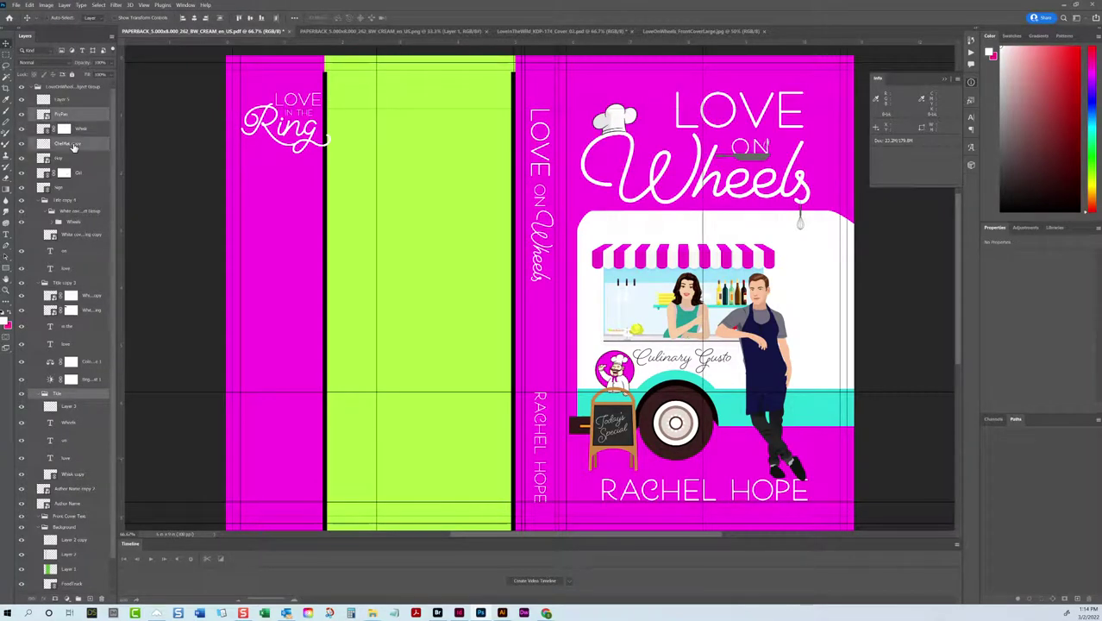
pyautogui.keyDown('ctrl'); pyautogui.click(83, 131); pyautogui.keyUp('ctrl')
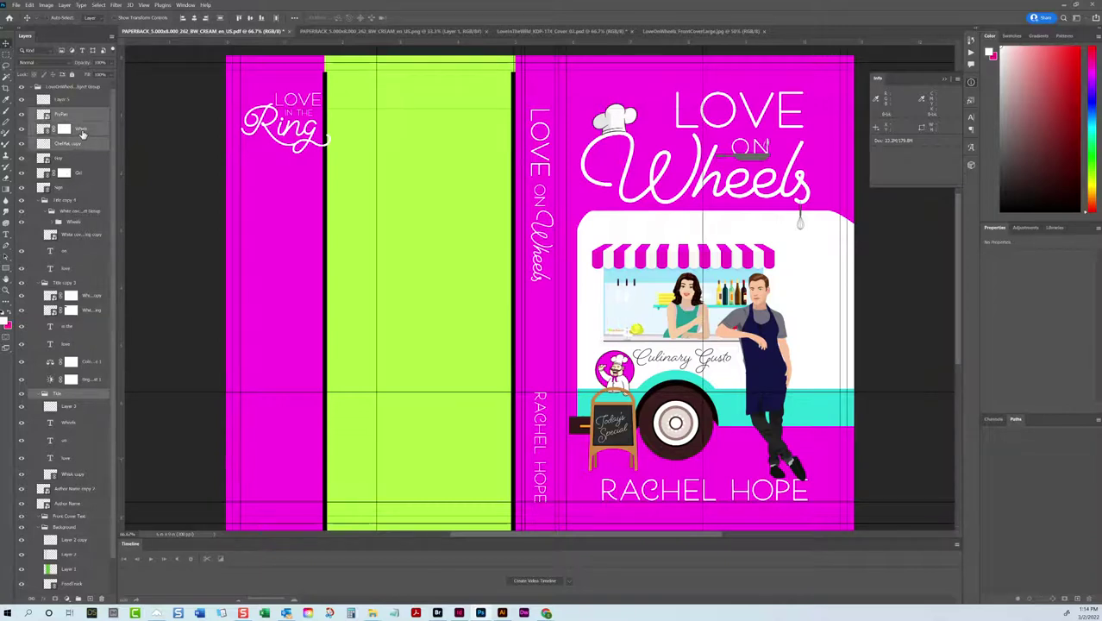
pyautogui.hotkey('ctrl', 't')
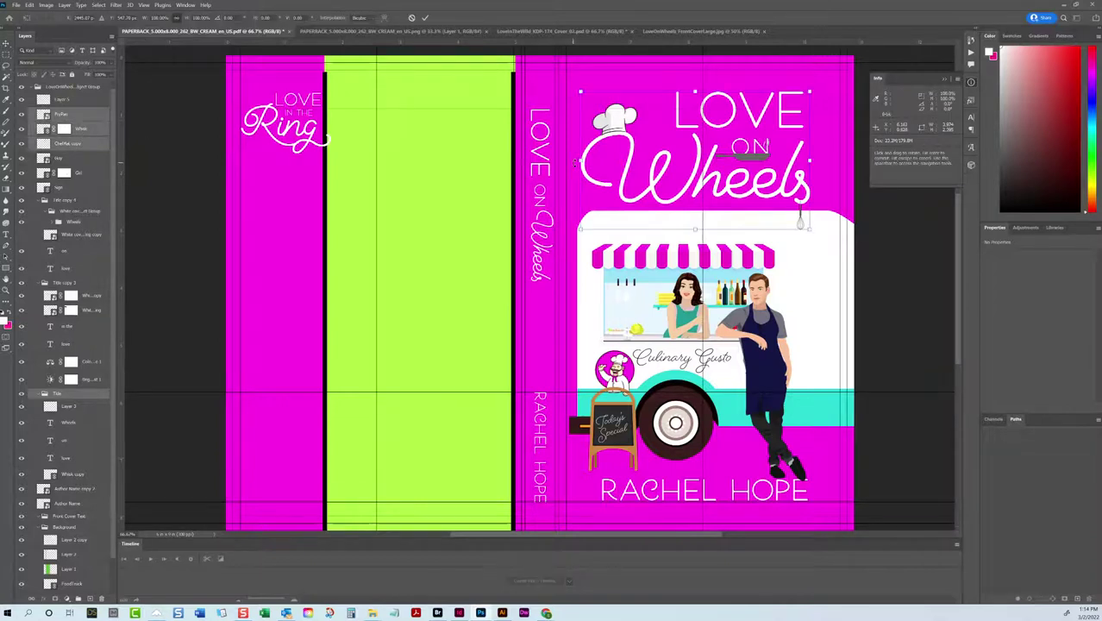
pyautogui.moveTo(811, 91); pyautogui.dragTo(827, 83)
pyautogui.press('Return')
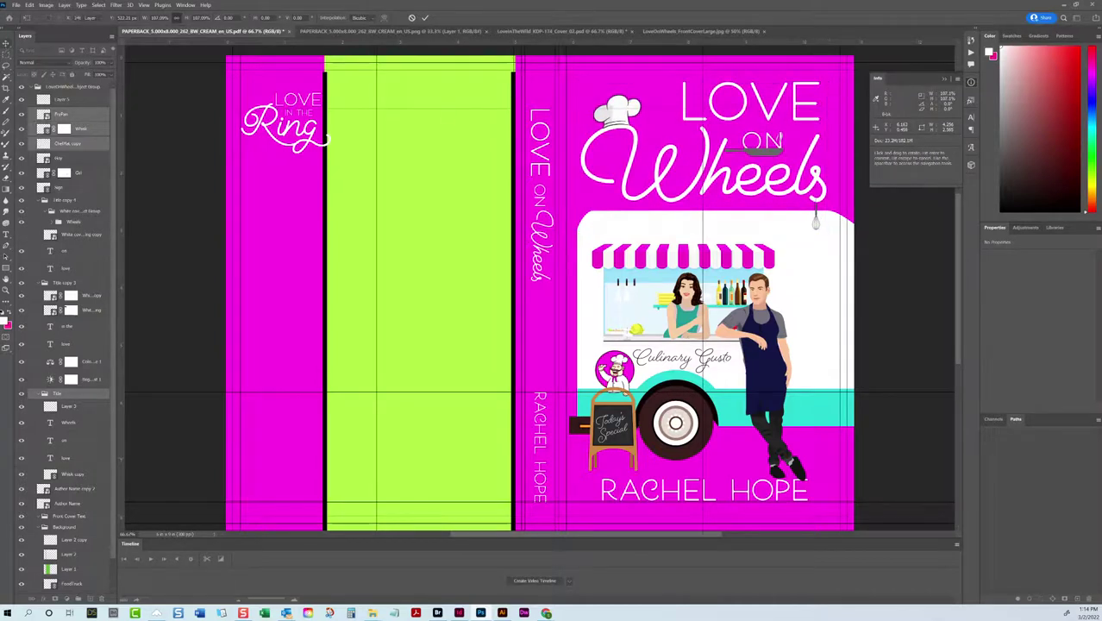
# Step: Compare the cover layout with the large front cover image and toggle the FoodTruck layer's visibility to check what it contains
pyautogui.click(701, 31)
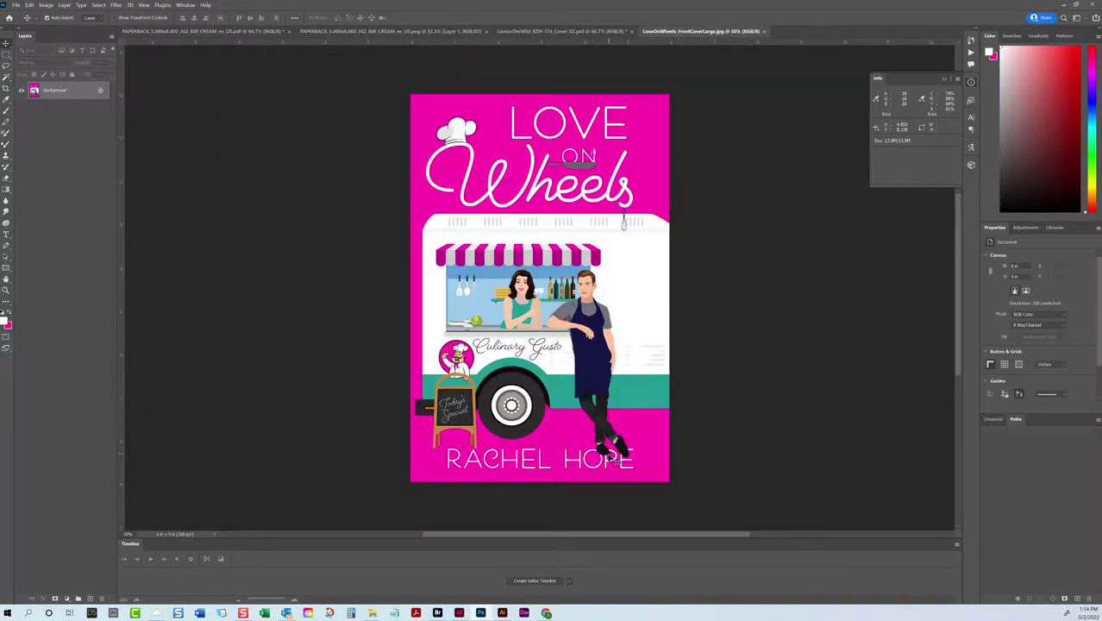
pyautogui.click(246, 32)
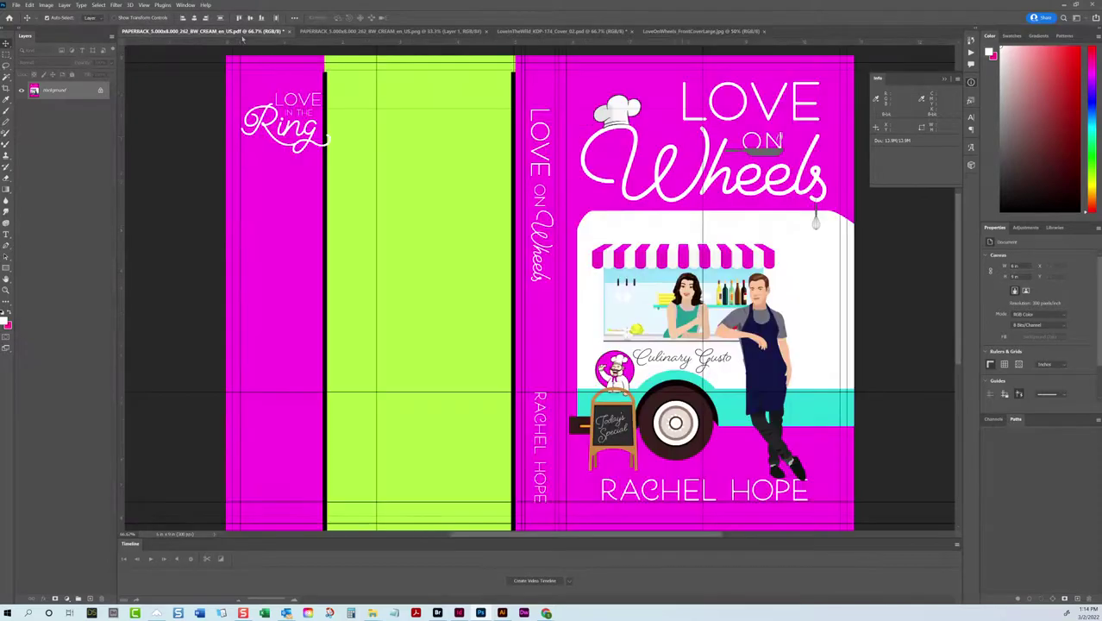
pyautogui.click(799, 323)
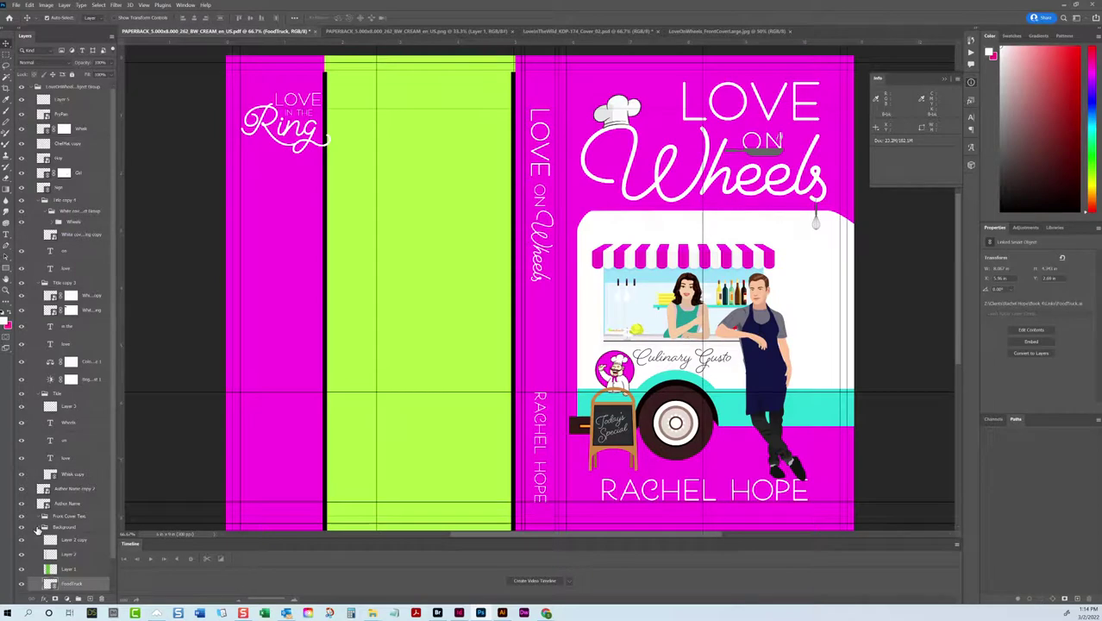
pyautogui.scroll(-1, 37, 530)
pyautogui.click(22, 562)
pyautogui.click(22, 562)
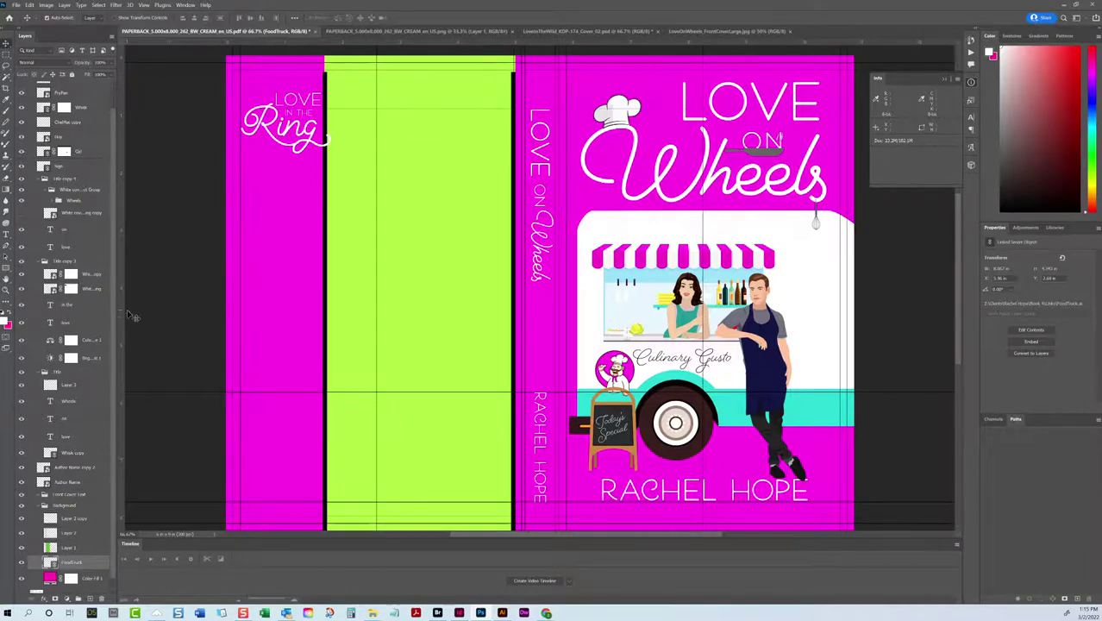
pyautogui.scroll(1, 84, 203)
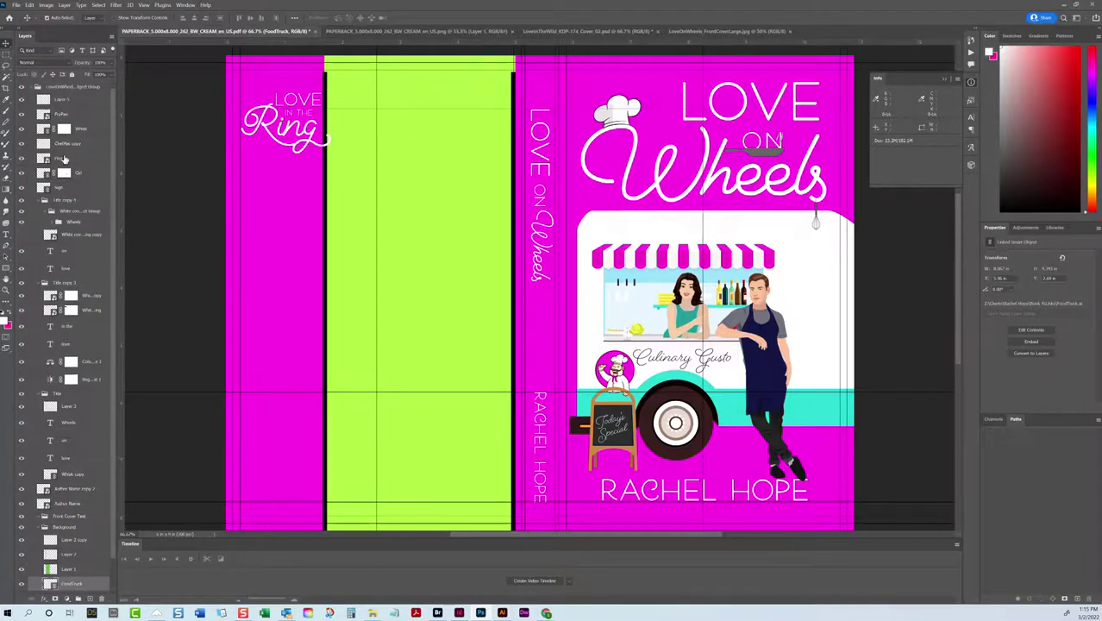
# Step: Try to transform the empty Layer 5 at the top of the artwork group and delete that layer
pyautogui.click(67, 102)
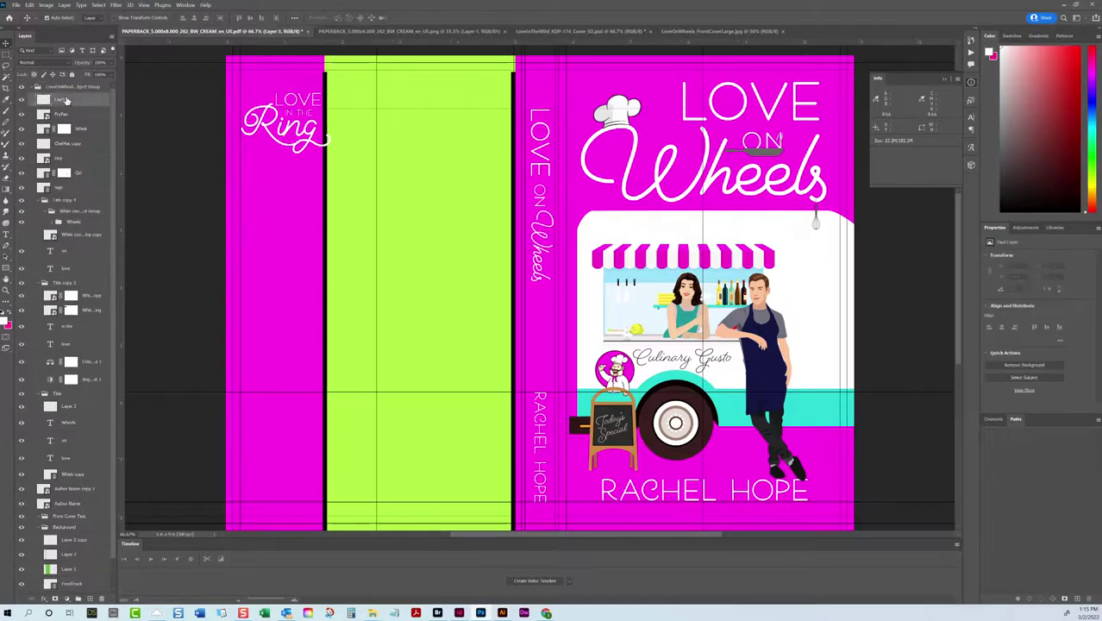
pyautogui.hotkey('ctrl', 't')
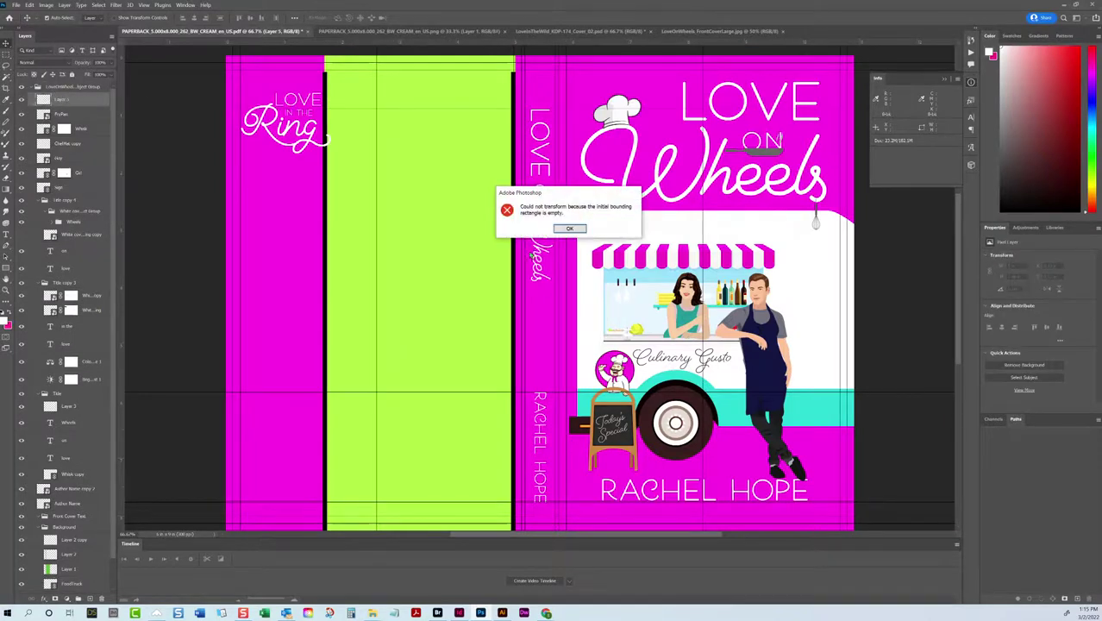
pyautogui.click(569, 231)
pyautogui.press('Delete')
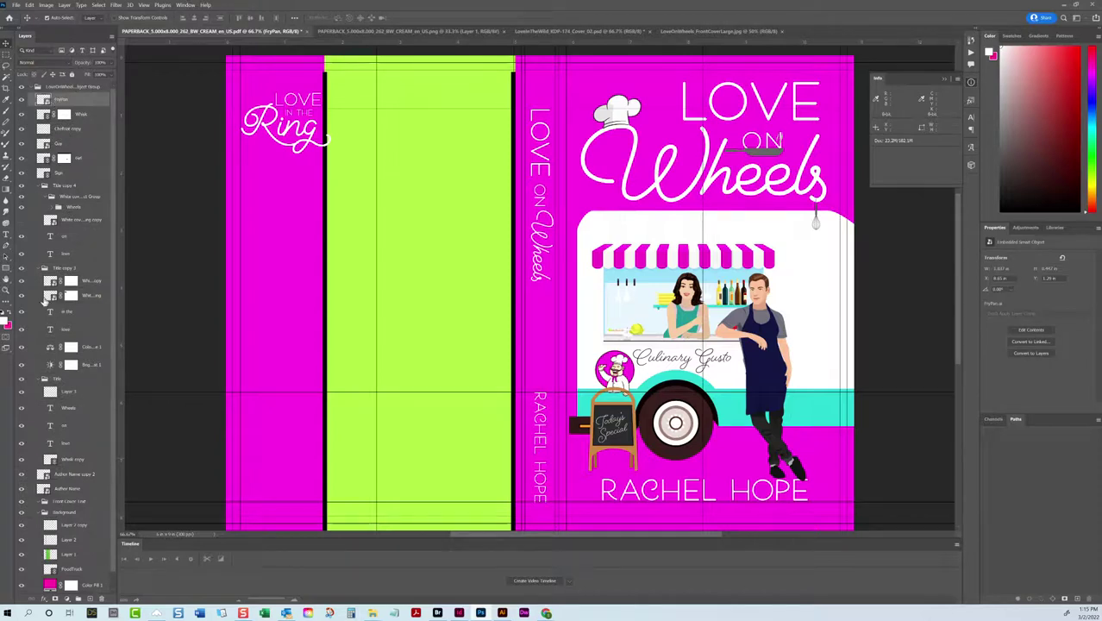
# Step: Identify the Title copy 3 group with the Love in the Ring title by toggling its visibility, and delete the group
pyautogui.click(21, 269)
pyautogui.click(21, 269)
pyautogui.click(21, 269)
pyautogui.click(22, 269)
pyautogui.click(22, 269)
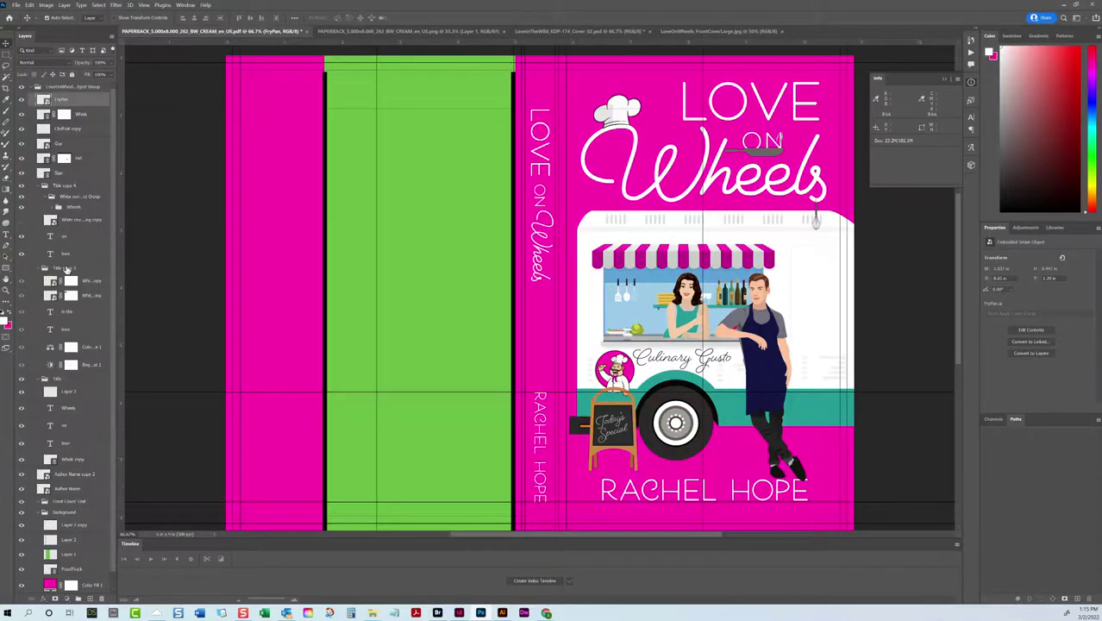
pyautogui.click(66, 269)
pyautogui.press('Delete')
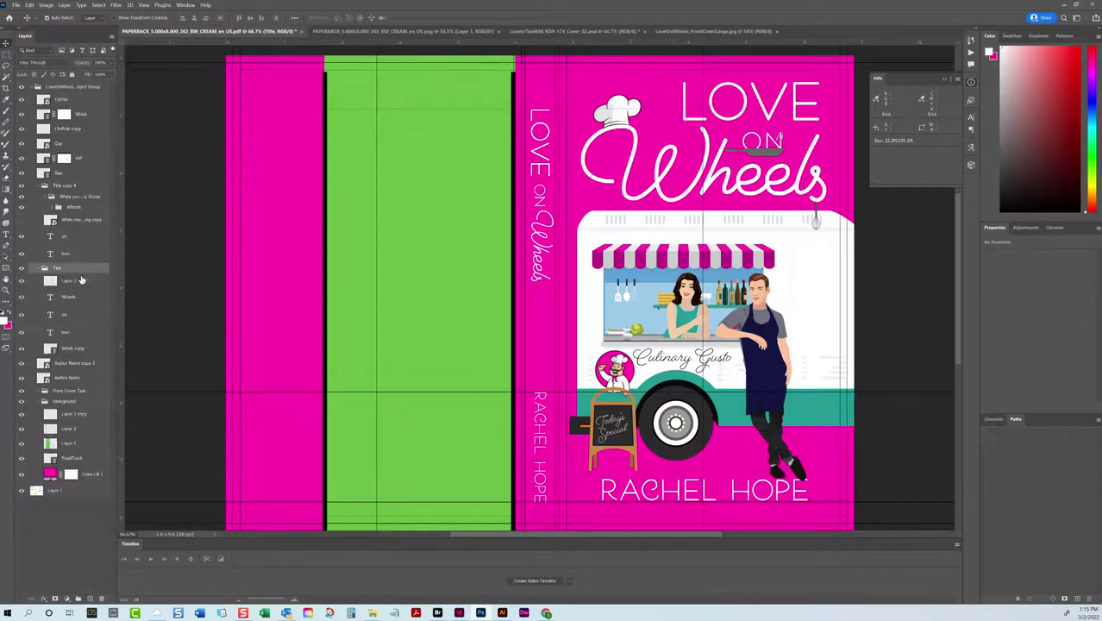
# Step: Rename the Title group as Front Cover Title after checking its visibility
pyautogui.click(21, 269)
pyautogui.click(22, 269)
pyautogui.doubleClick(56, 268)
pyautogui.press('BackSpace')
pyautogui.write('Front Cover Title')
pyautogui.press('Return')
# Step: Move the FryPan, Whisk and ChefHat copy layers into the Front Cover Title group and collapse the group
pyautogui.moveTo(66, 101); pyautogui.dragTo(75, 277)
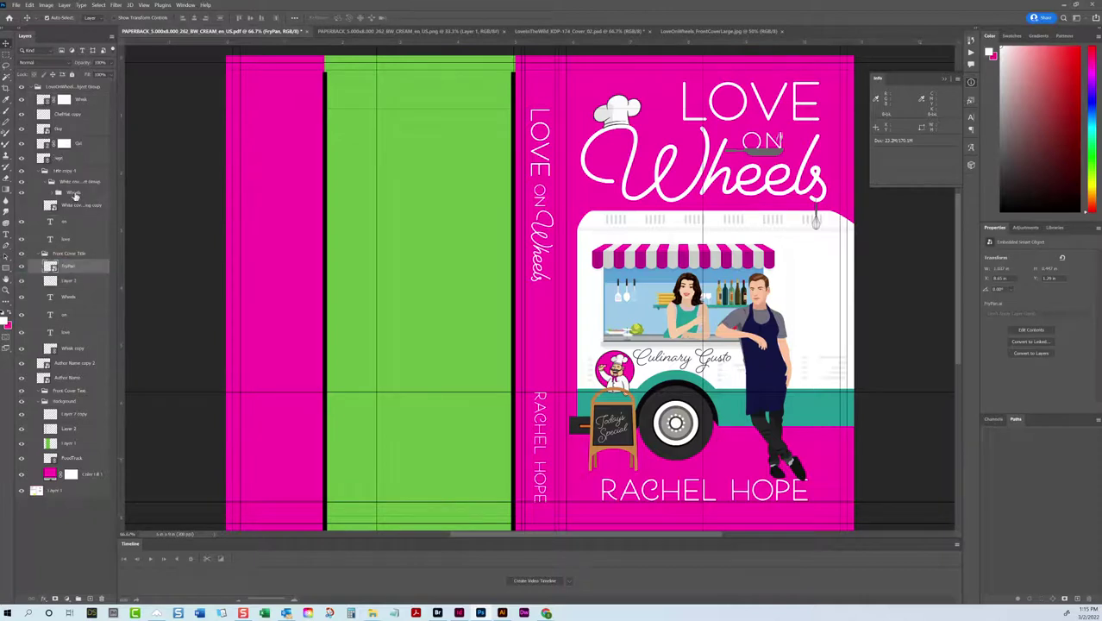
pyautogui.moveTo(81, 111); pyautogui.dragTo(78, 267)
pyautogui.click(23, 225)
pyautogui.click(24, 225)
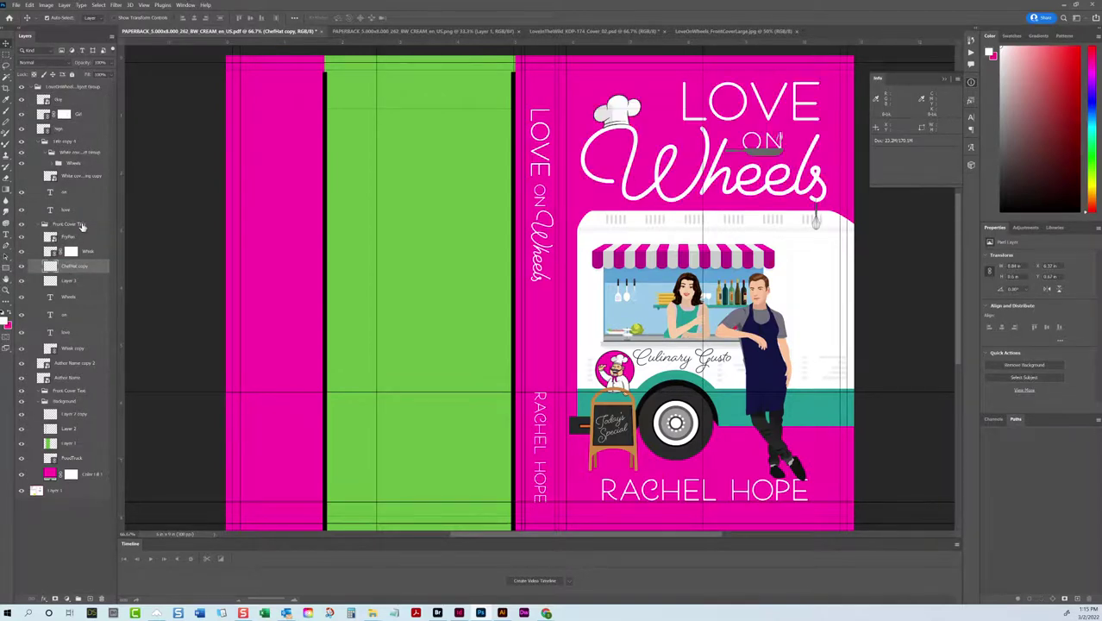
pyautogui.click(44, 225)
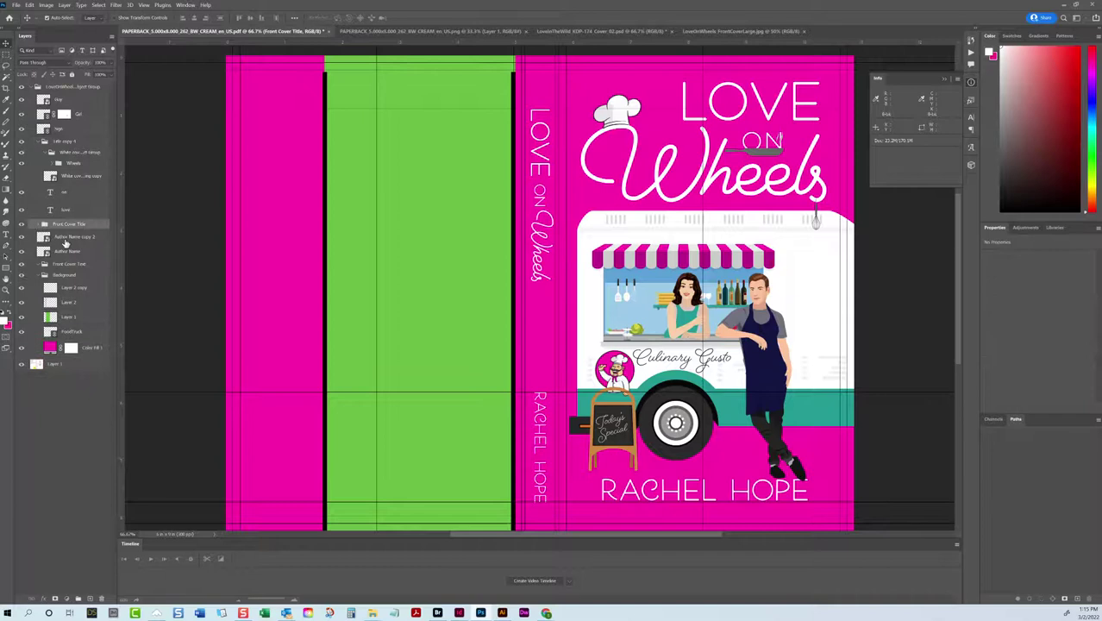
# Step: Rename the Author Name copy 2 layer as Author Name Spine
pyautogui.click(67, 239)
pyautogui.doubleClick(76, 240)
pyautogui.press('BackSpace')
pyautogui.write('Author Name Spine')
pyautogui.press('Return')
# Step: Rename the Author Name layer as Author Name Front Cover and delete the Front Cover Text group
pyautogui.click(66, 252)
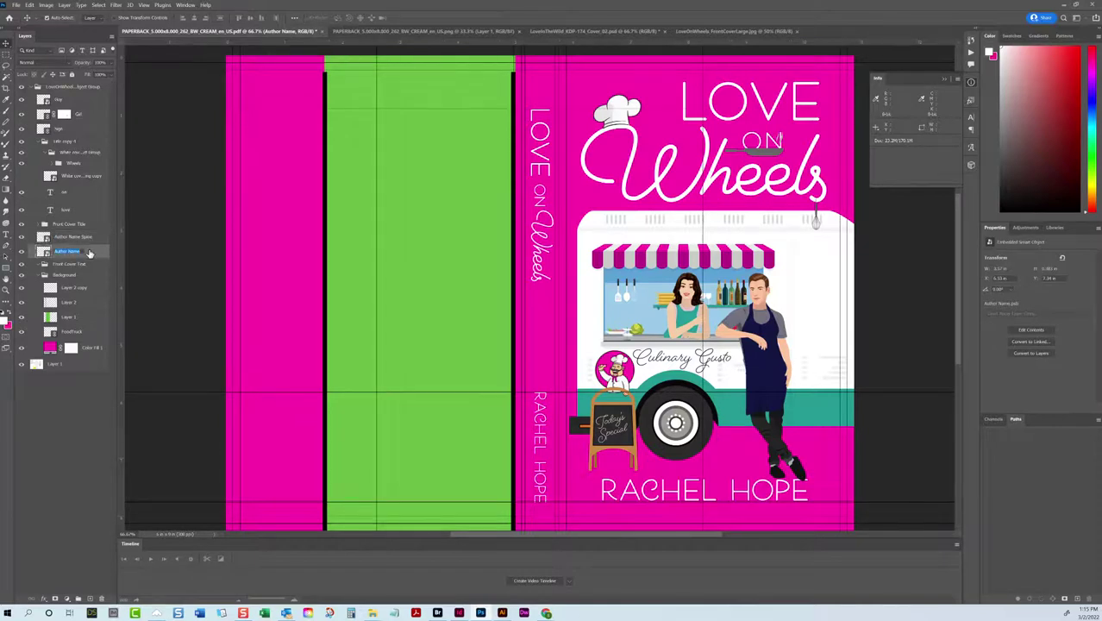
pyautogui.click(81, 251)
pyautogui.write('Front')
pyautogui.press('Return')
pyautogui.click(65, 265)
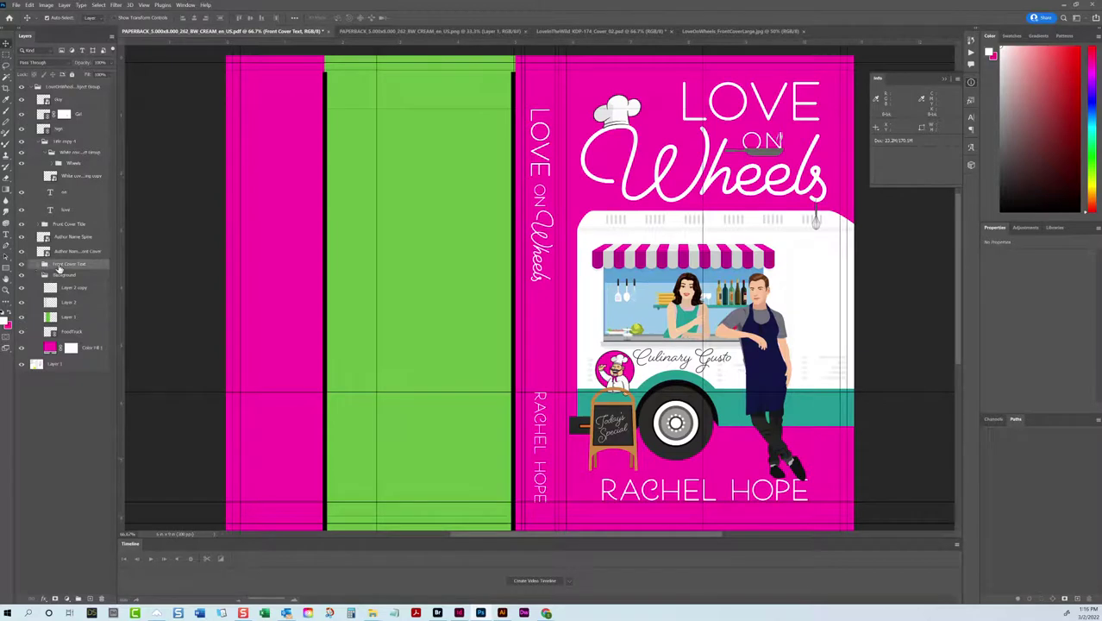
pyautogui.press('Delete')
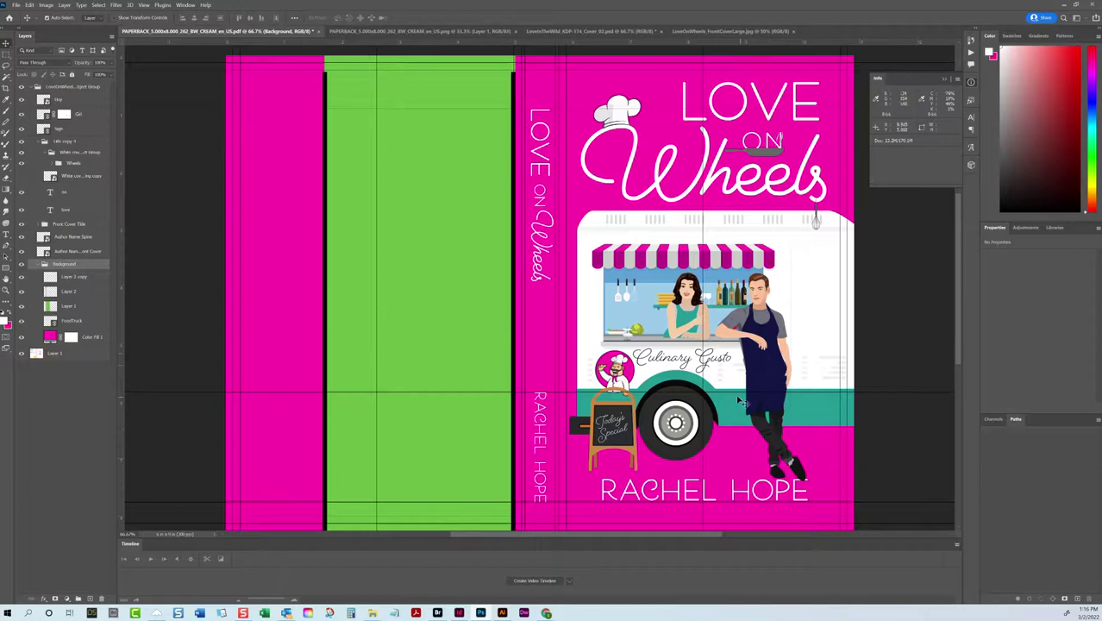
# Step: Select the man, woman and chalkboard sign layers of the front cover together
pyautogui.click(762, 355)
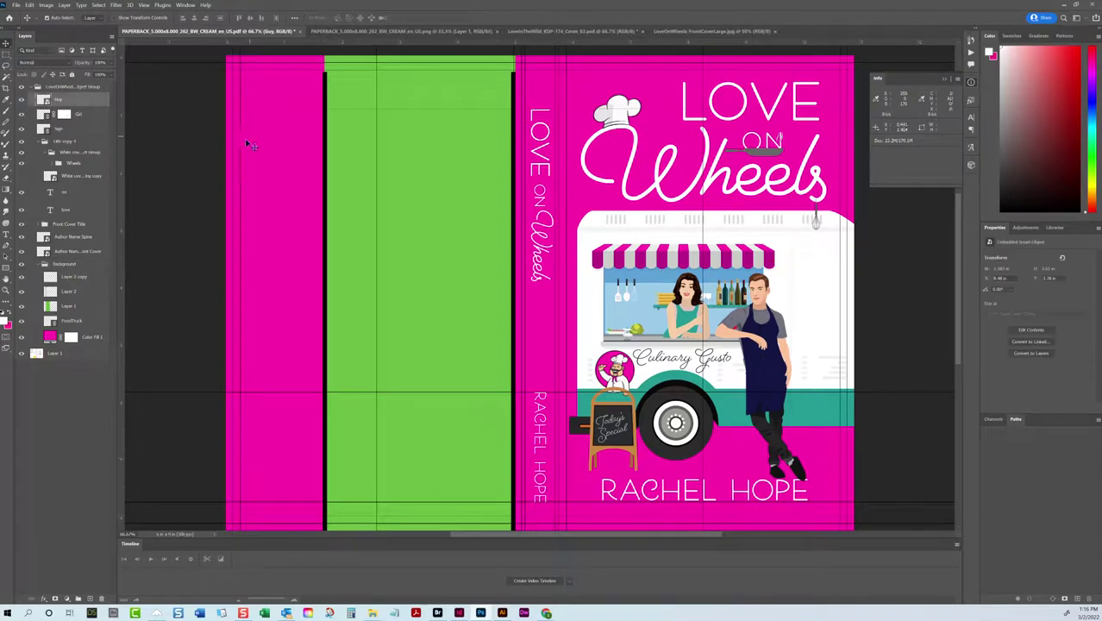
pyautogui.keyDown('shift'); pyautogui.click(79, 115); pyautogui.keyUp('shift')
pyautogui.keyDown('shift'); pyautogui.click(78, 130); pyautogui.keyUp('shift')
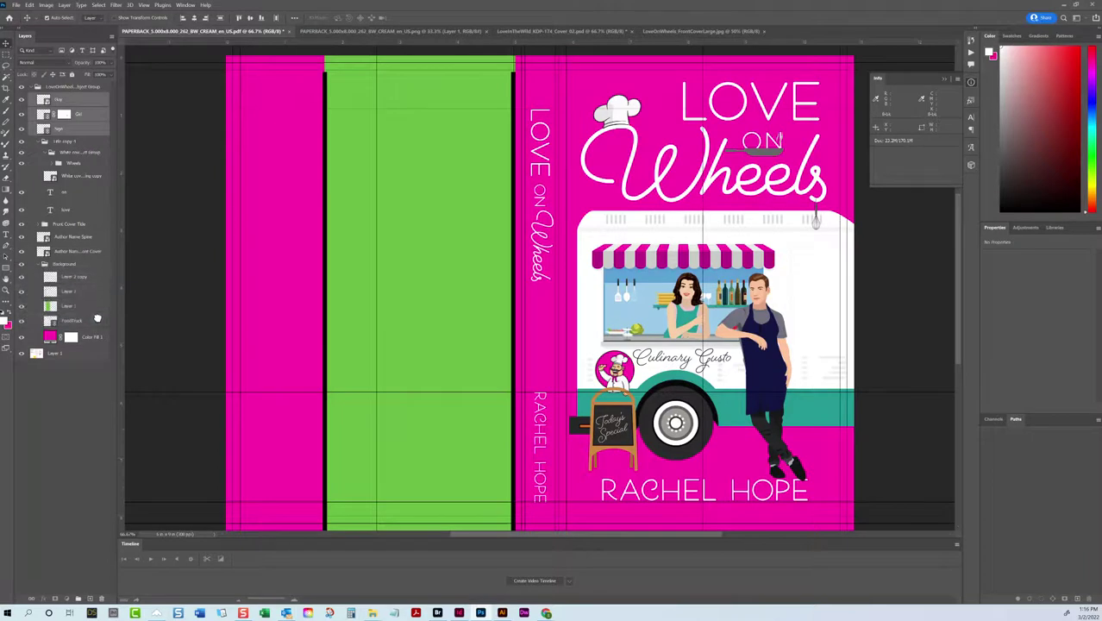
# Step: Try placing the man, woman and sign layers in the Background group directly above FoodTruck, and return them to the stack's top
pyautogui.moveTo(98, 320); pyautogui.dragTo(99, 321)
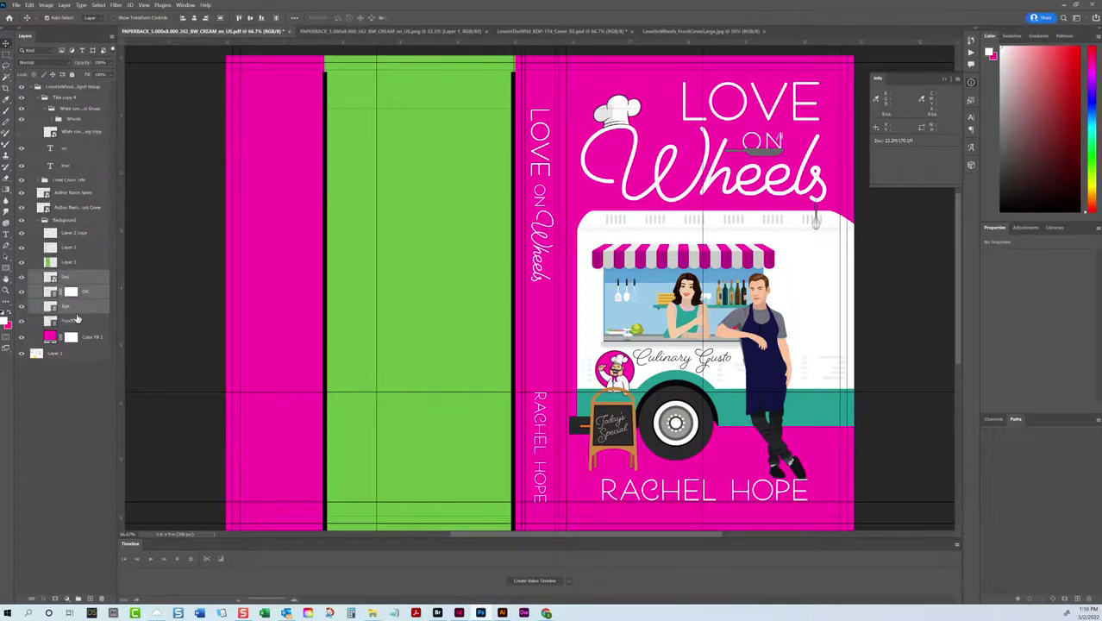
pyautogui.moveTo(70, 277); pyautogui.dragTo(77, 94)
pyautogui.moveTo(76, 89); pyautogui.dragTo(76, 87)
# Step: Add the FoodTruck layer to the selection, scale the truck, man, woman and sign together to about 105%, and clear the selection
pyautogui.click(82, 321)
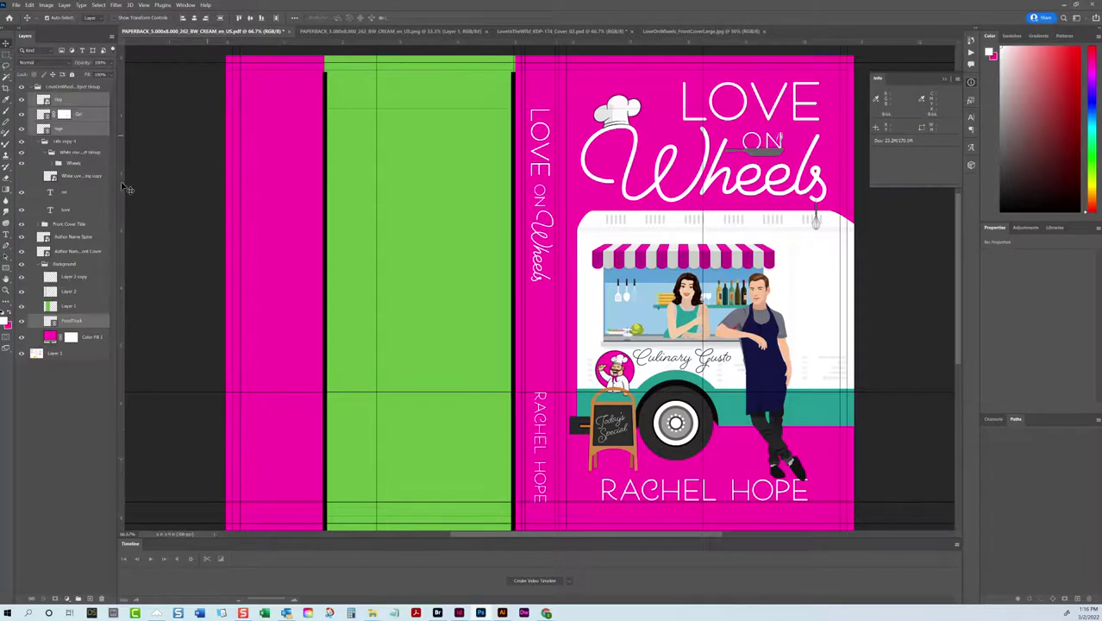
pyautogui.hotkey('ctrl', 't')
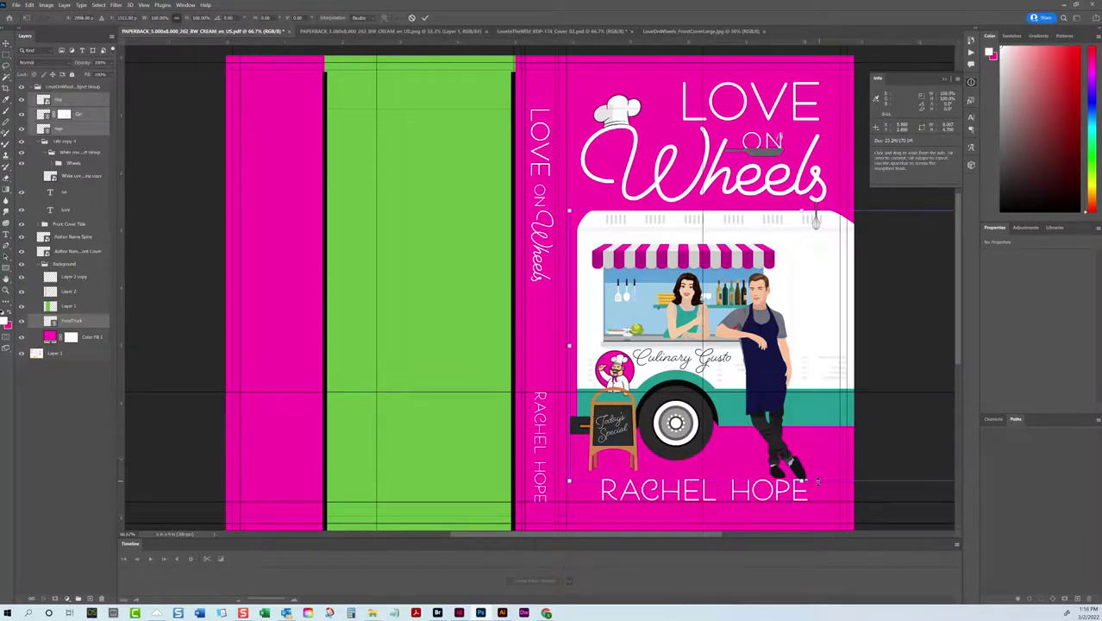
pyautogui.moveTo(805, 479); pyautogui.dragTo(807, 488)
pyautogui.moveTo(802, 434); pyautogui.dragTo(805, 432)
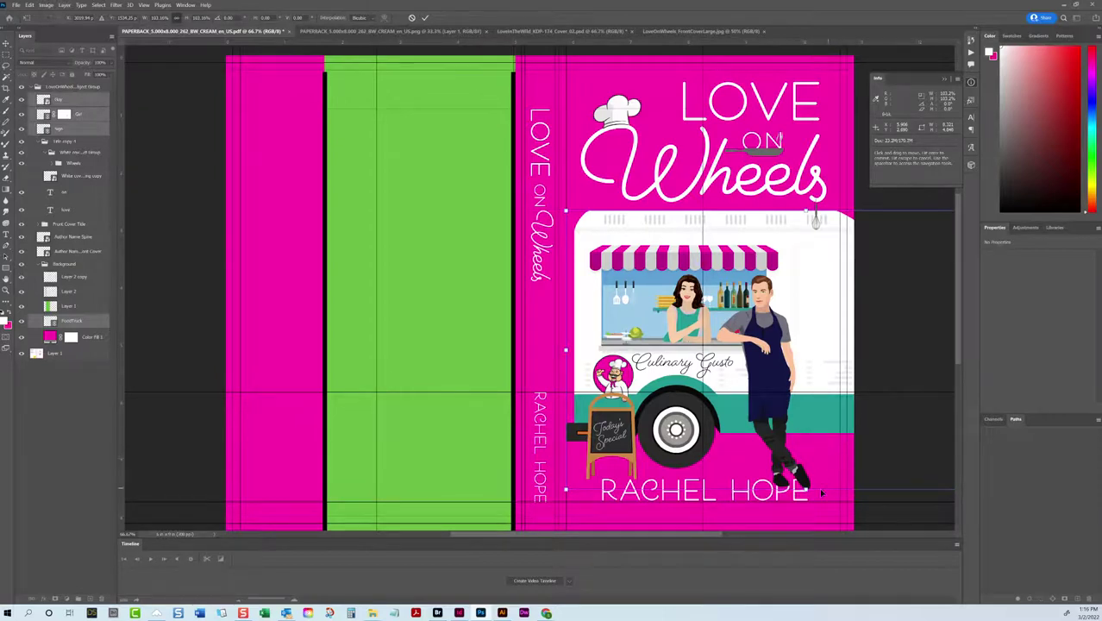
pyautogui.moveTo(811, 489); pyautogui.dragTo(817, 453)
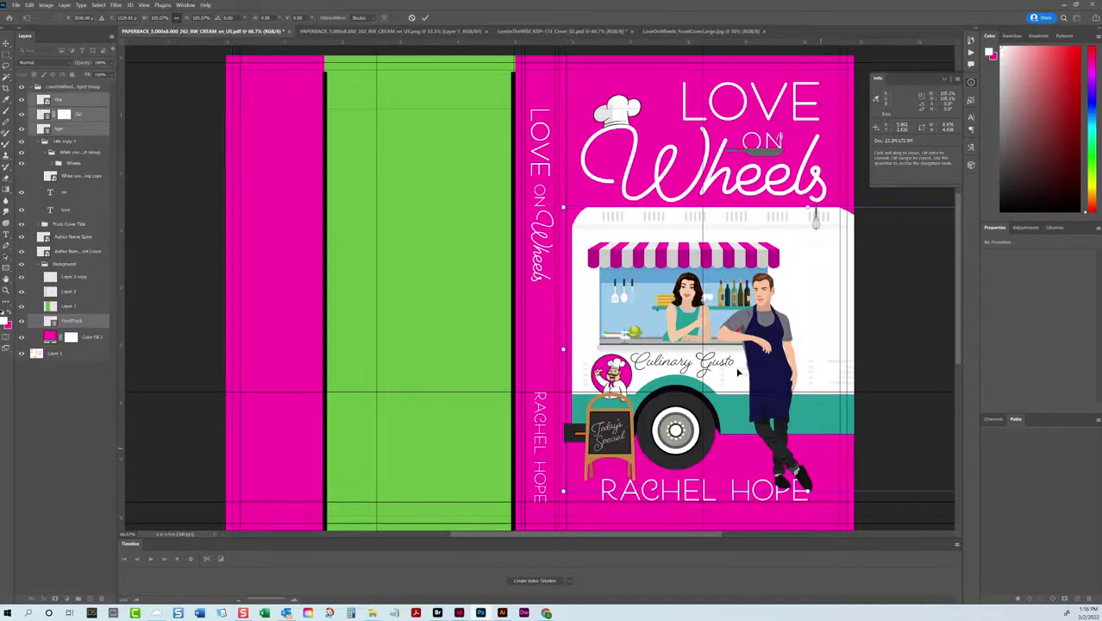
pyautogui.click(424, 17)
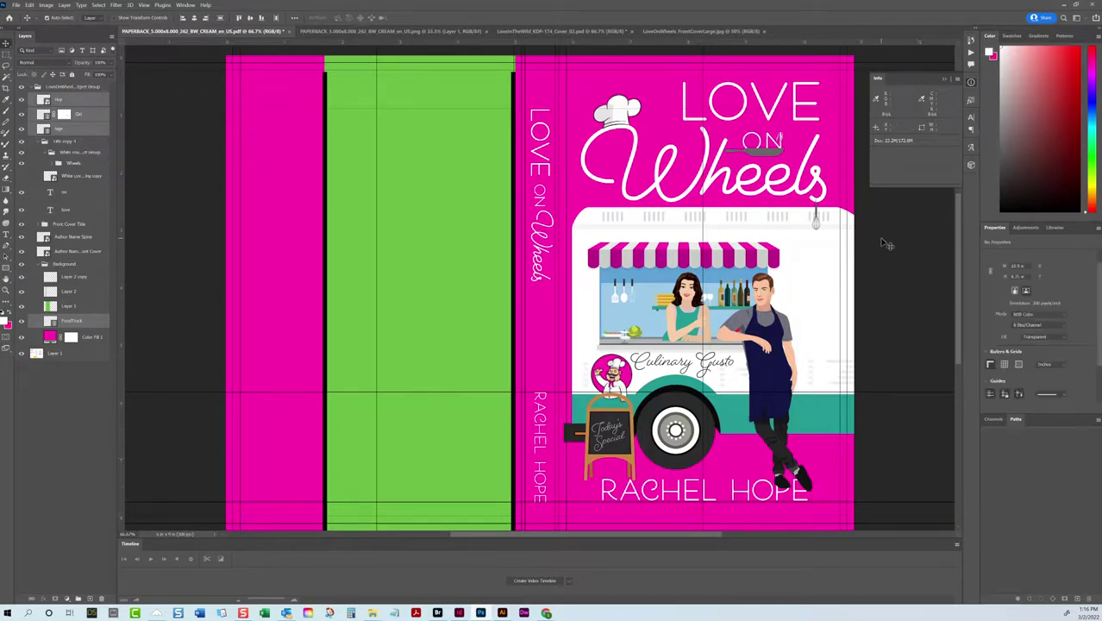
pyautogui.click(828, 242)
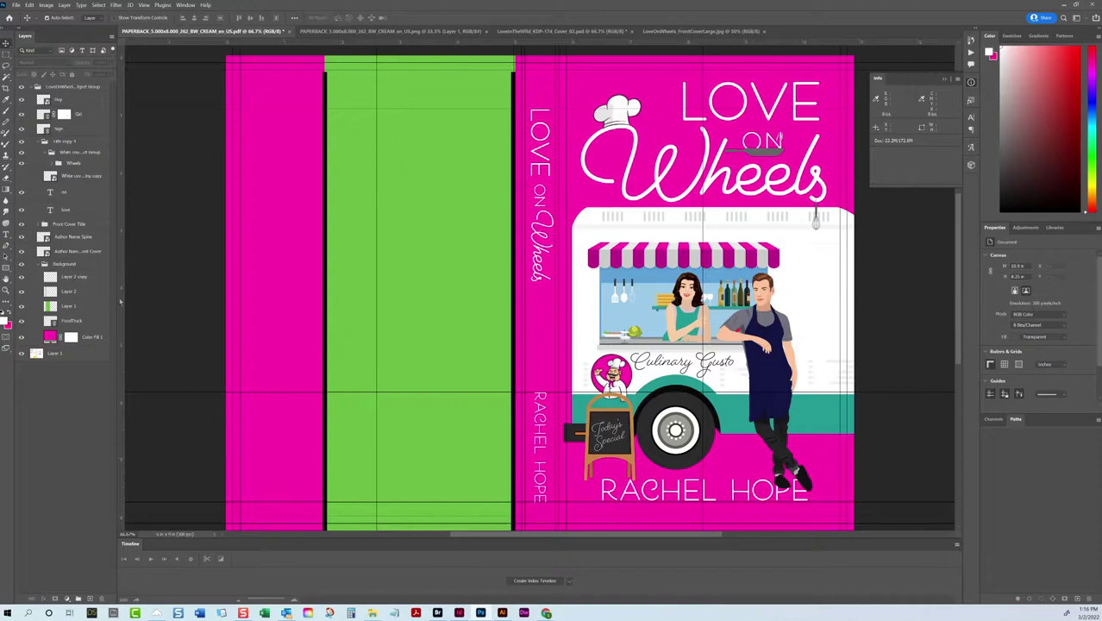
# Step: Try moving the man slightly to the right in front of the food truck, and undo the move
pyautogui.click(79, 264)
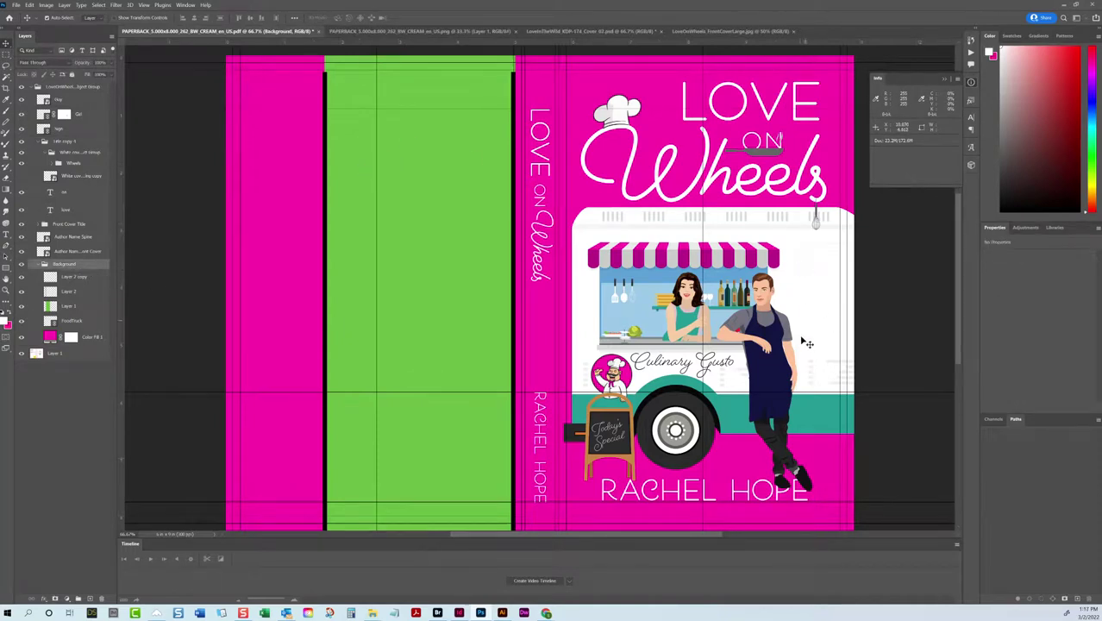
pyautogui.click(173, 172)
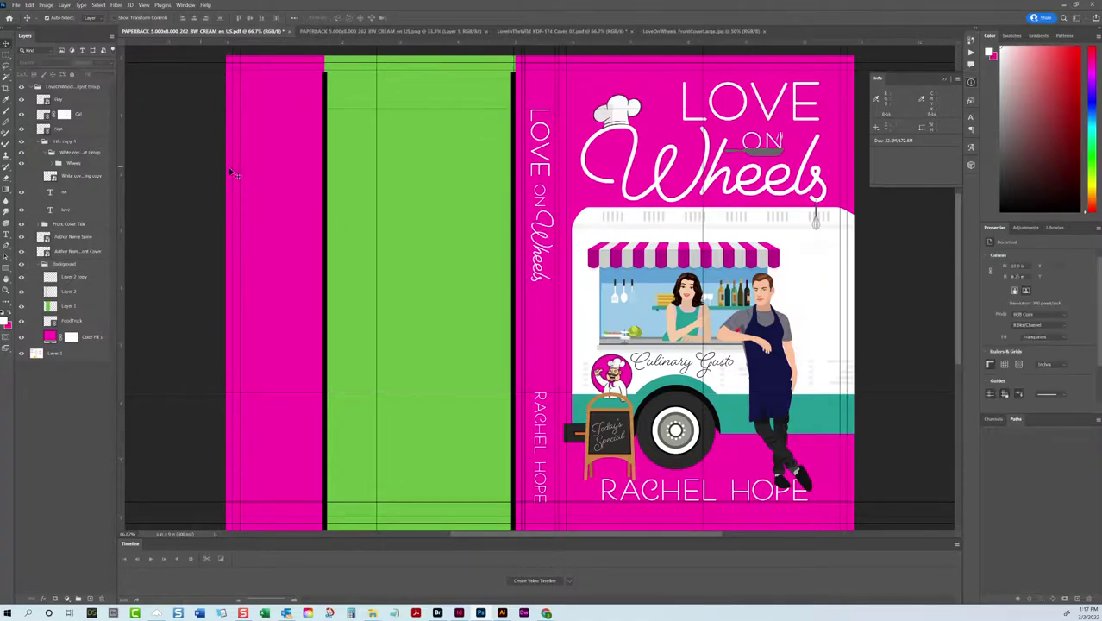
pyautogui.click(71, 322)
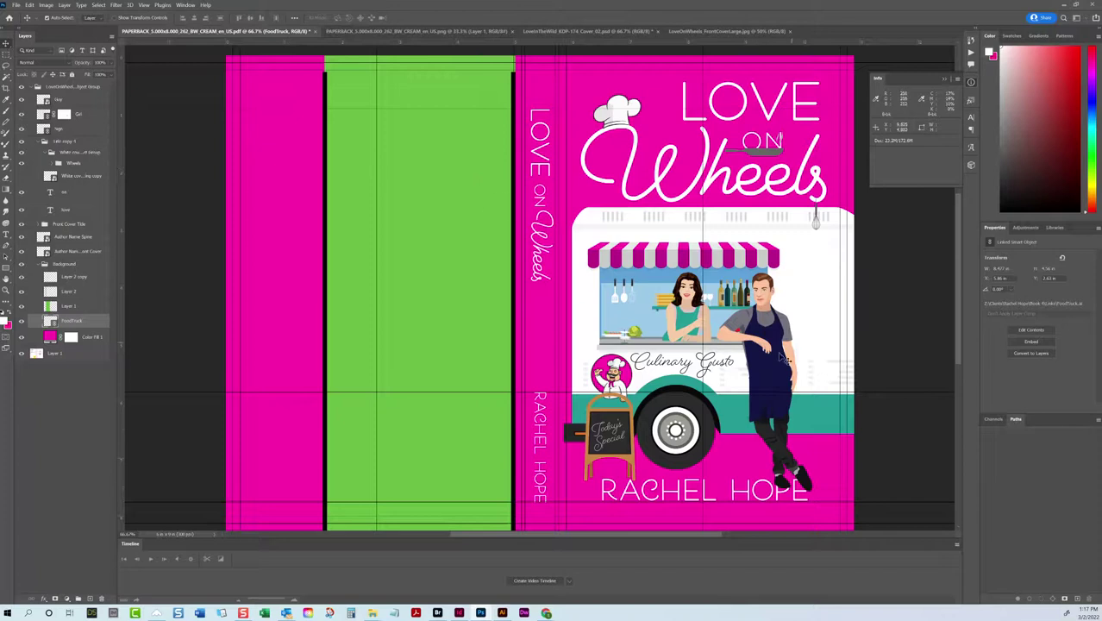
pyautogui.moveTo(764, 343); pyautogui.dragTo(782, 337)
pyautogui.press('z')
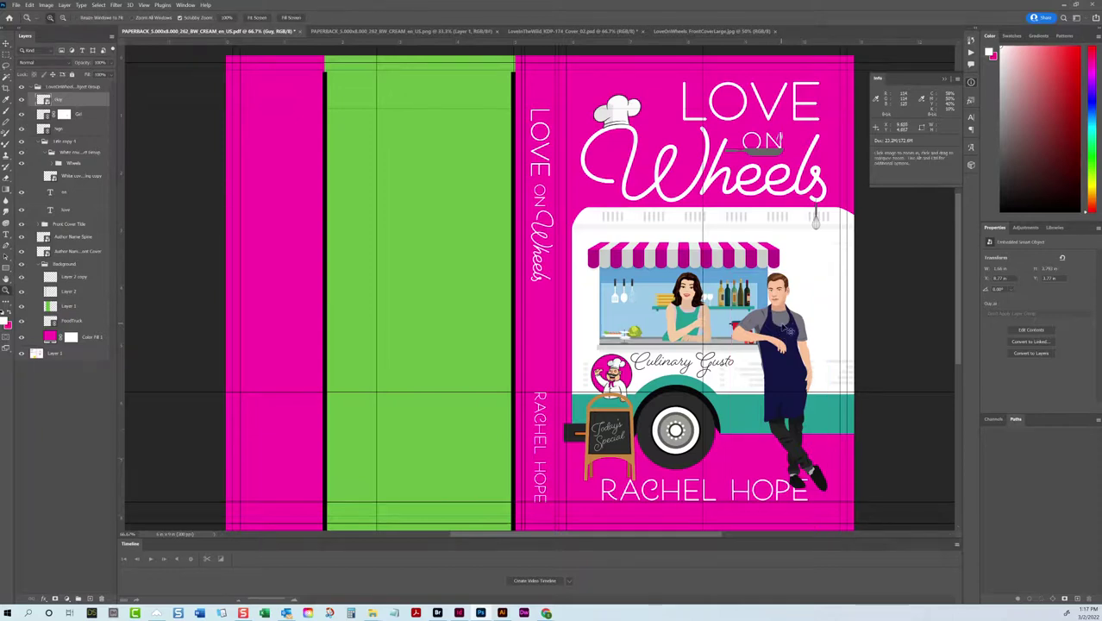
pyautogui.hotkey('ctrl', 'z')
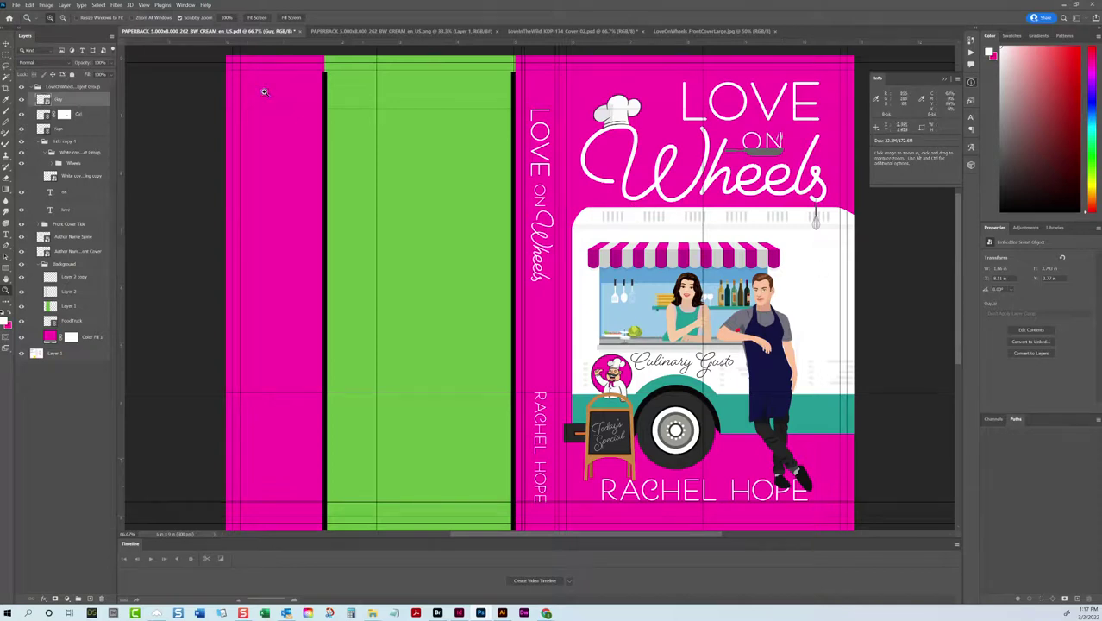
pyautogui.click(6, 43)
pyautogui.click(186, 120)
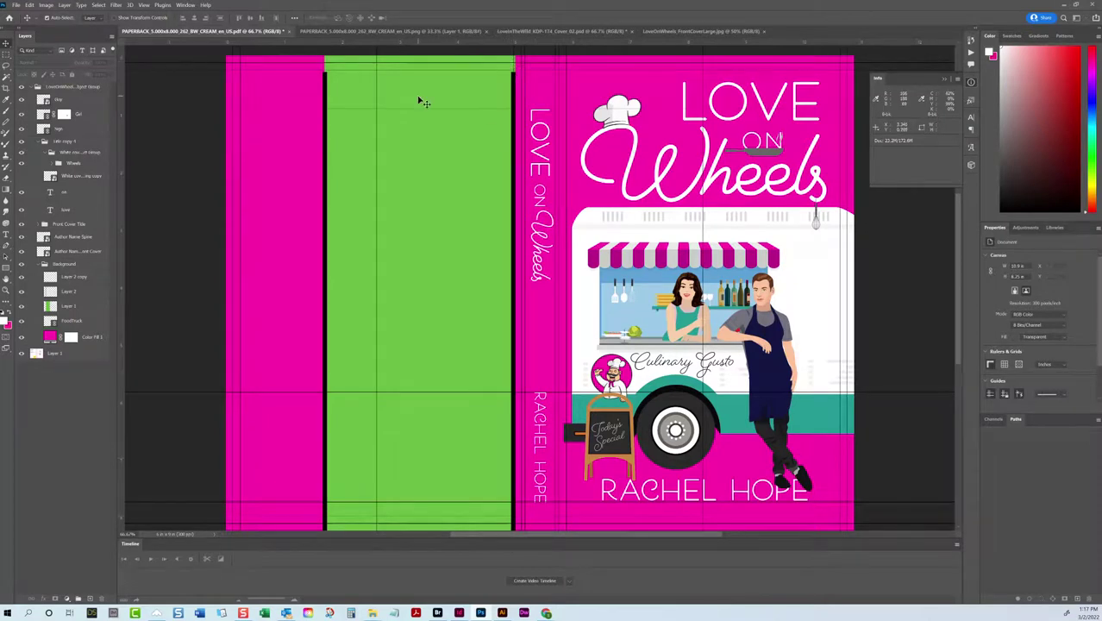
# Step: On the Love in the Wild reference cover, drag a vertical guide to the back cover strip's right edge, and view the large front cover image
pyautogui.click(329, 96)
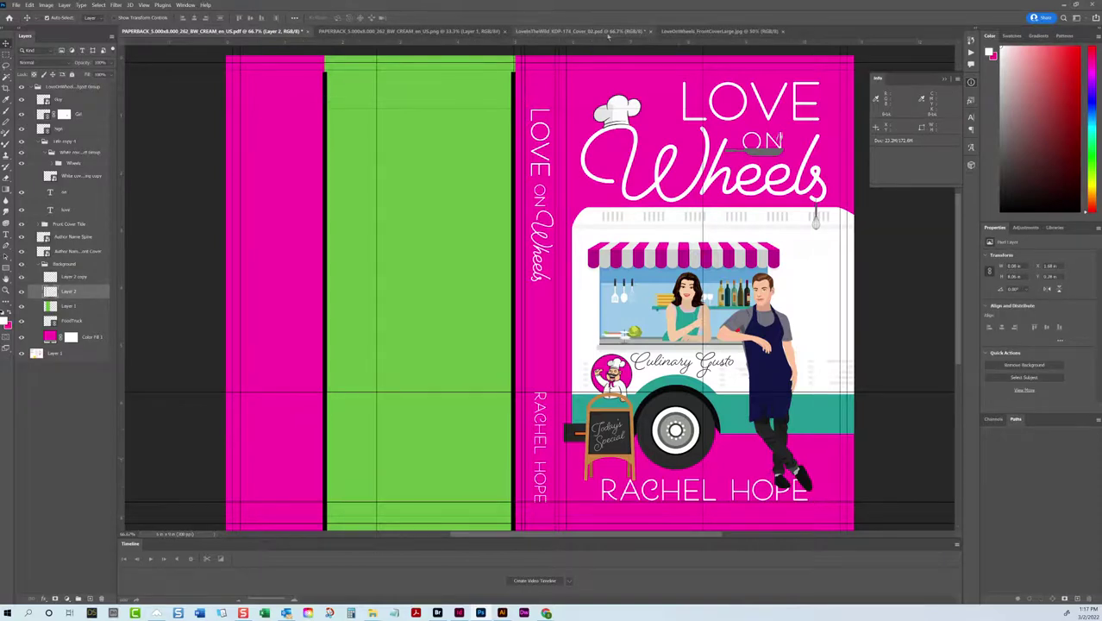
pyautogui.click(541, 35)
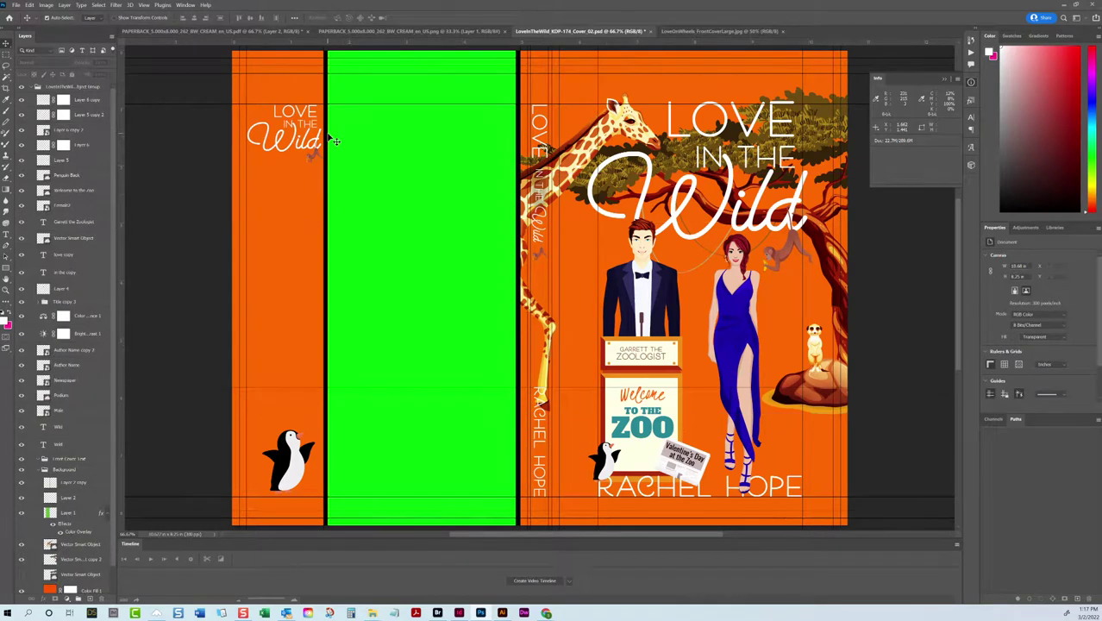
pyautogui.moveTo(335, 138)
pyautogui.mouseDown()
pyautogui.moveTo(388, 138)
pyautogui.moveTo(322, 136)
pyautogui.mouseUp()
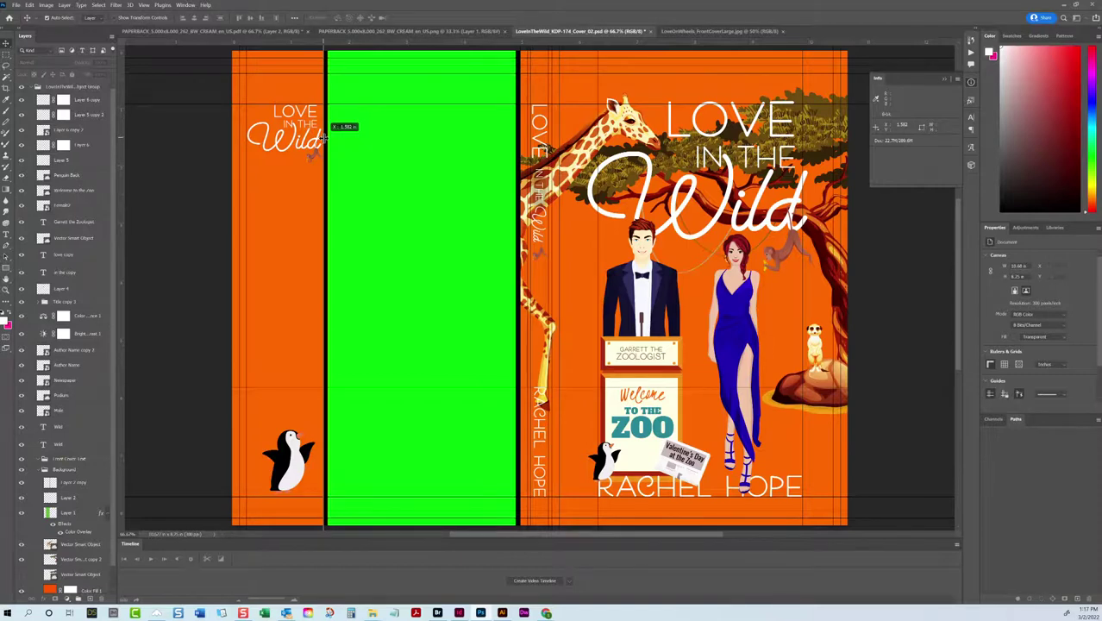
pyautogui.moveTo(323, 137); pyautogui.dragTo(322, 136)
pyautogui.click(666, 31)
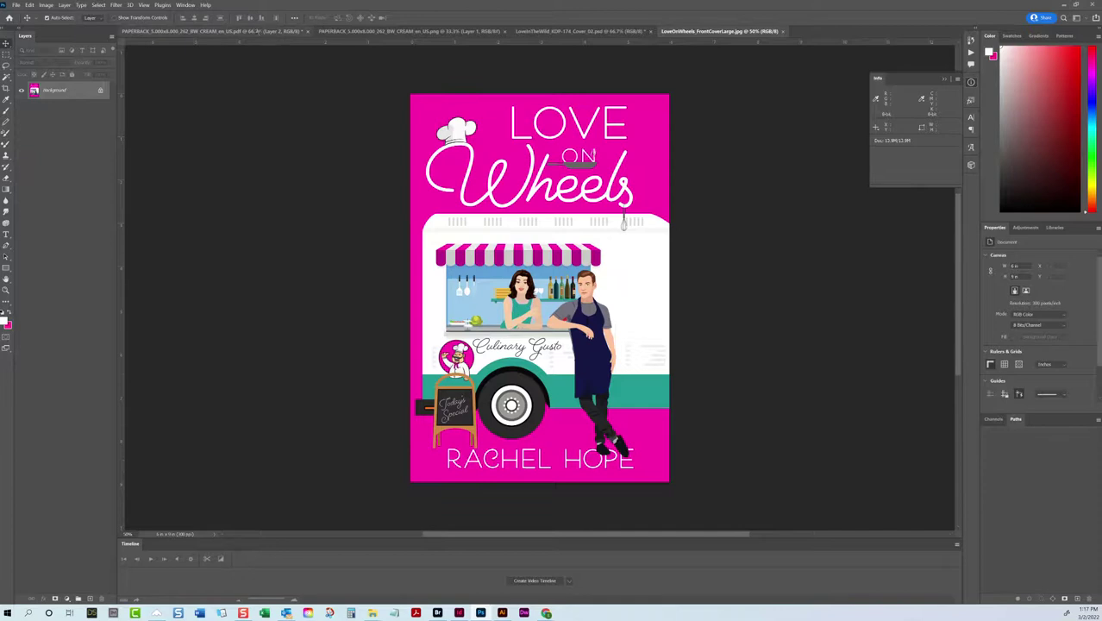
# Step: Add a vertical guide at 1.58 in to the Love on Wheels paperback cover
pyautogui.click(211, 31)
pyautogui.click(147, 4)
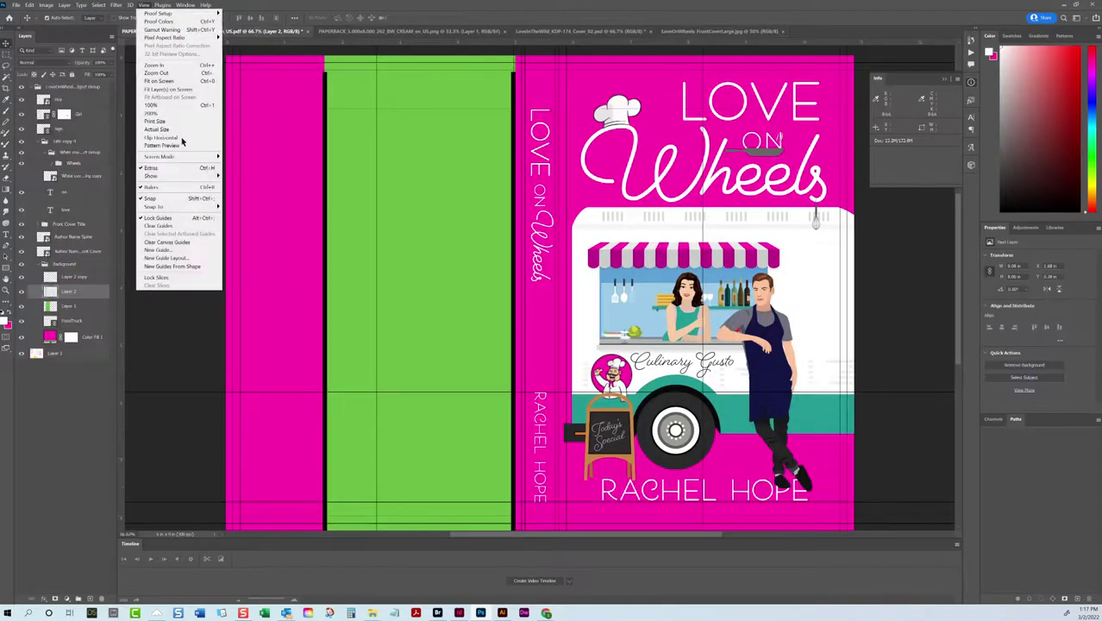
pyautogui.click(159, 250)
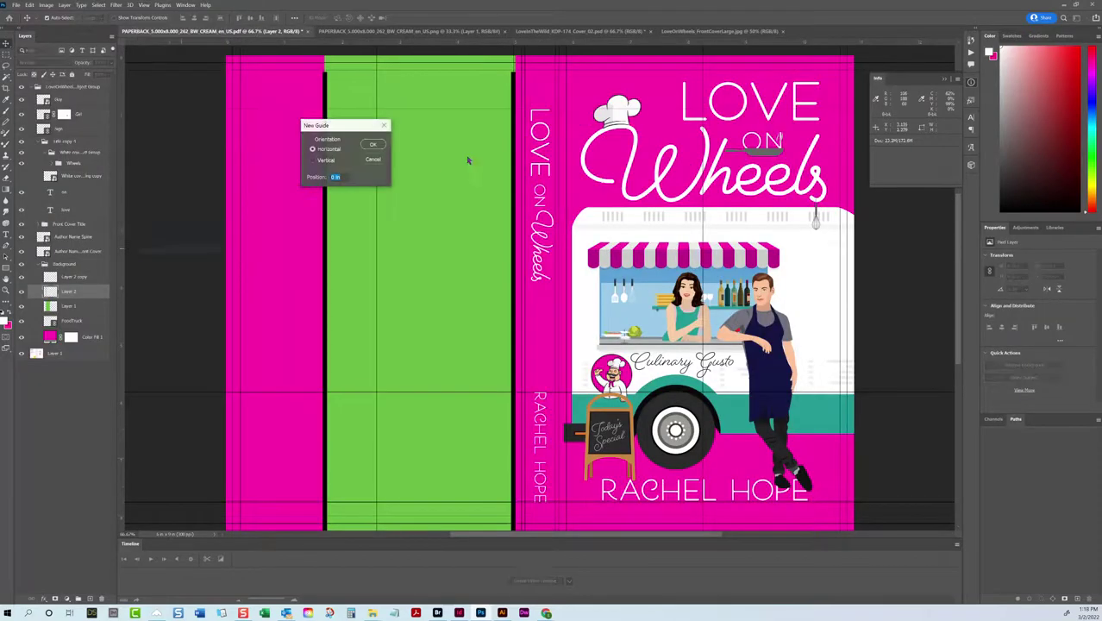
pyautogui.click(325, 160)
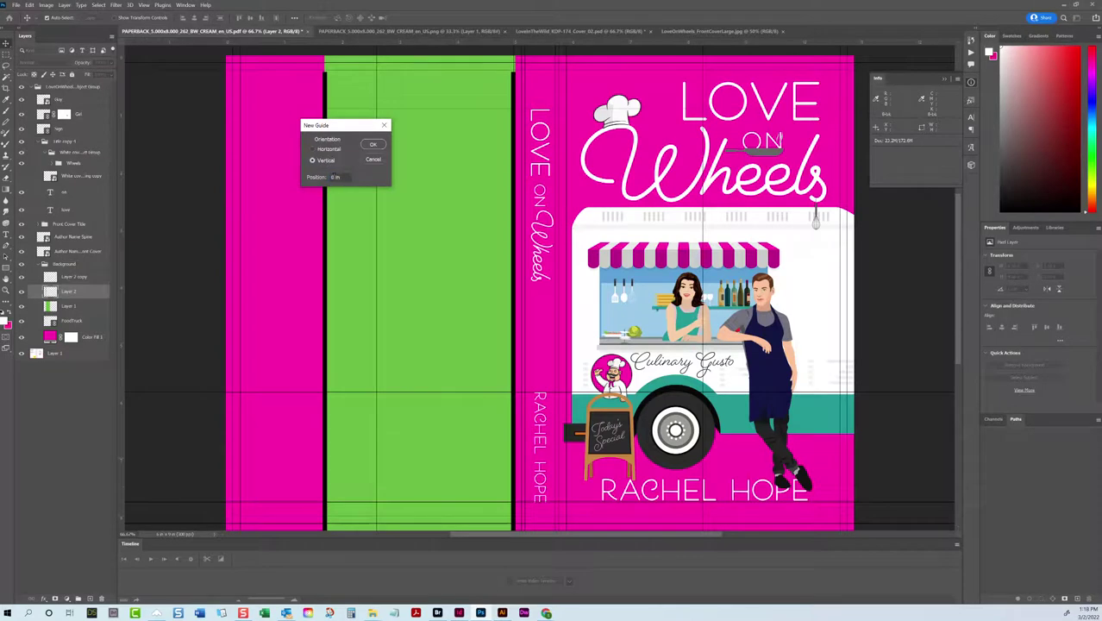
pyautogui.write('1.58')
pyautogui.press('Return')
# Step: Move the black strip beside the green panel's left edge to the 1.58 in guide and scale it to about 105% to span the cover's height
pyautogui.moveTo(329, 101); pyautogui.dragTo(321, 82)
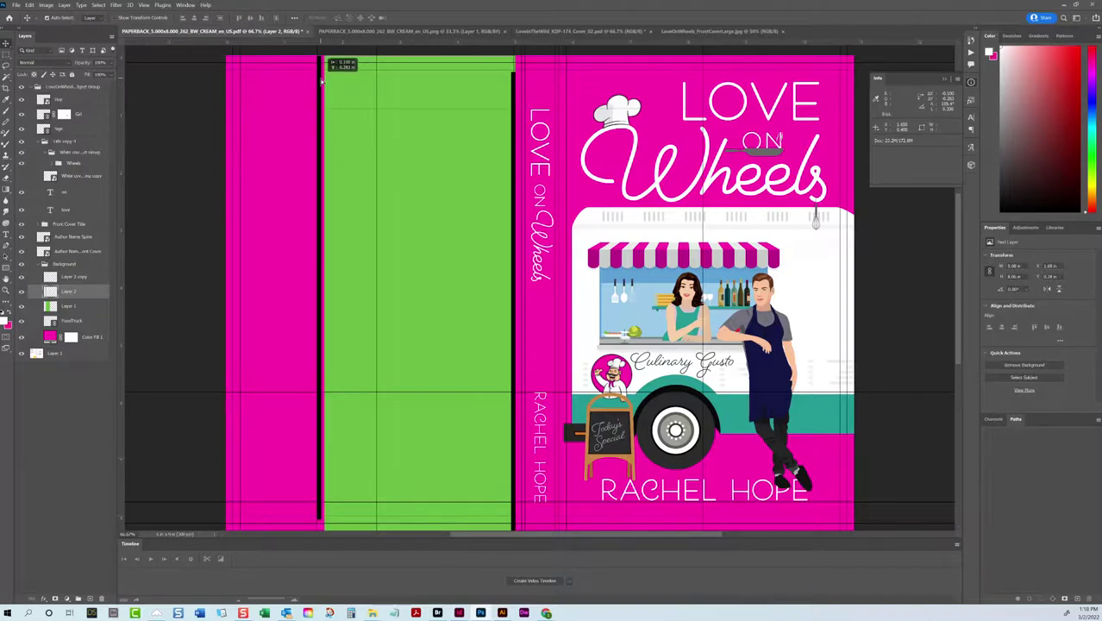
pyautogui.hotkey('ctrl', 't')
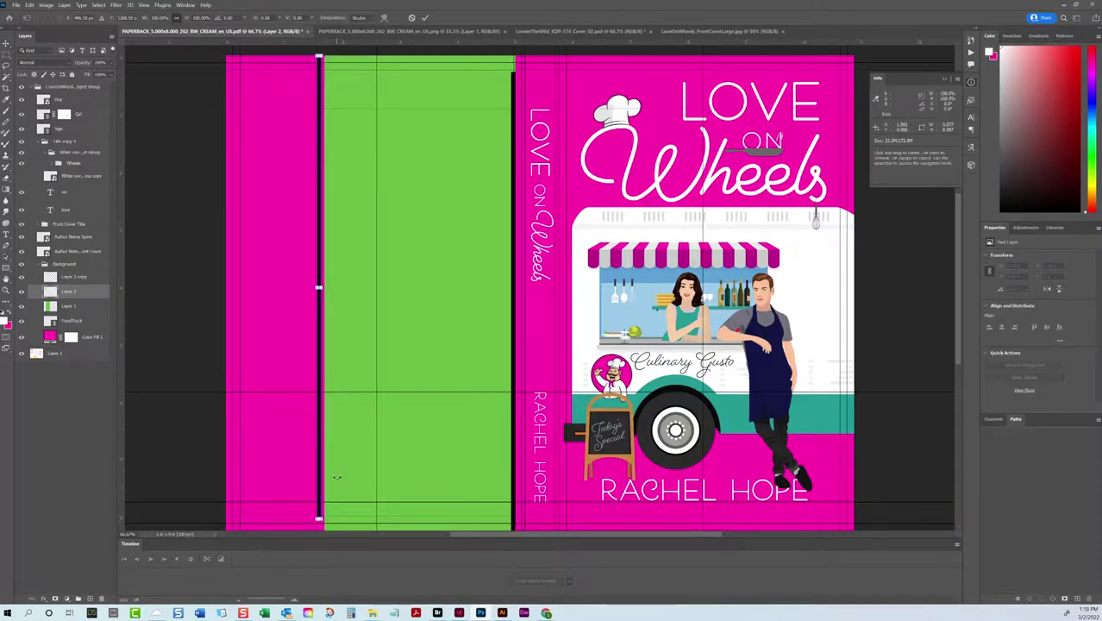
pyautogui.moveTo(318, 520); pyautogui.dragTo(319, 529)
pyautogui.scroll(2, 289, 292)
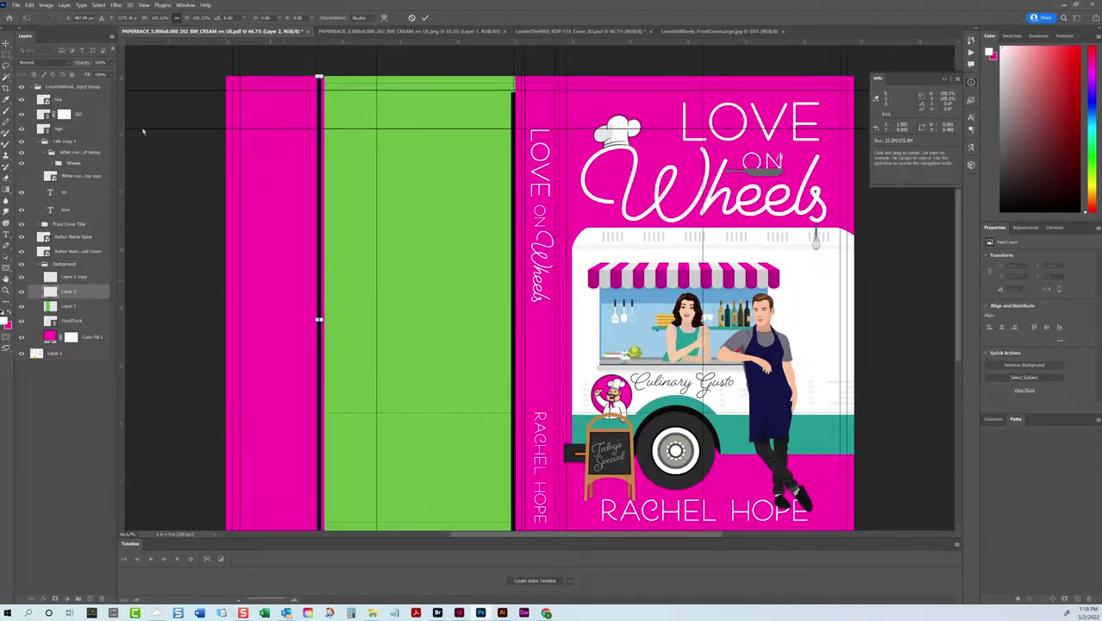
pyautogui.press('Return')
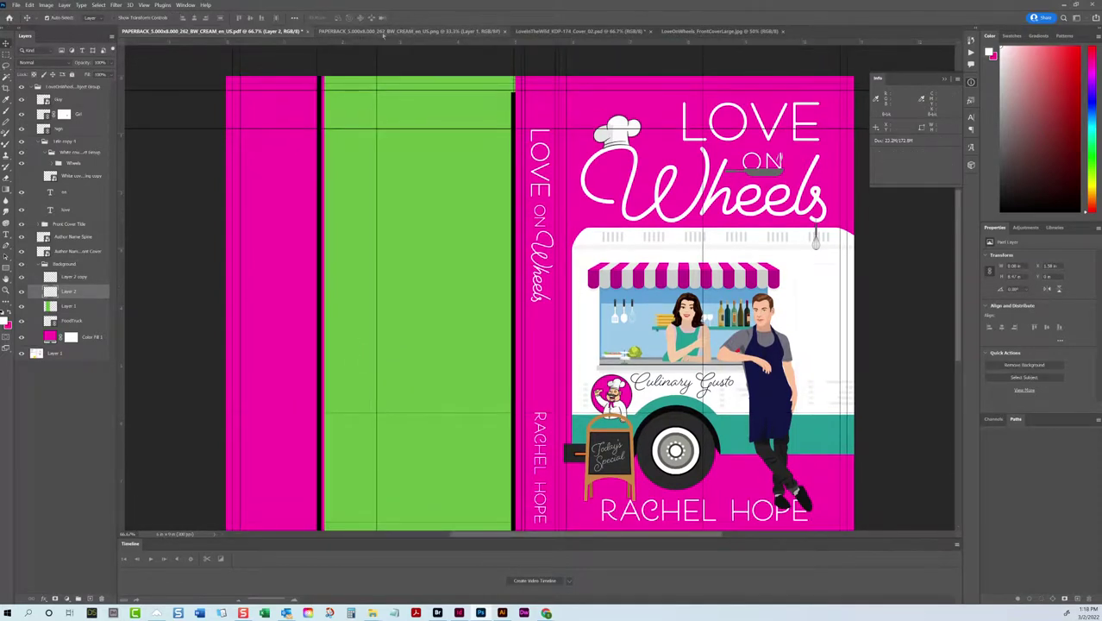
# Step: Mark the second black strip's right edge with a vertical guide on the reference cover, and add a vertical guide at 5.00 in to the Love on Wheels cover
pyautogui.click(585, 32)
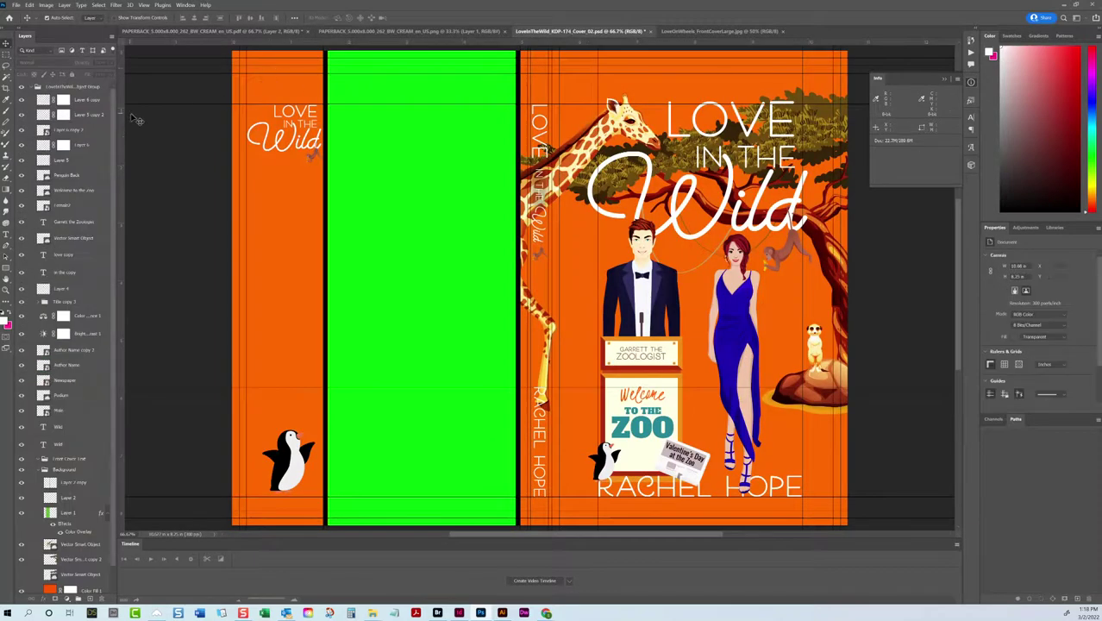
pyautogui.moveTo(122, 117); pyautogui.dragTo(521, 129)
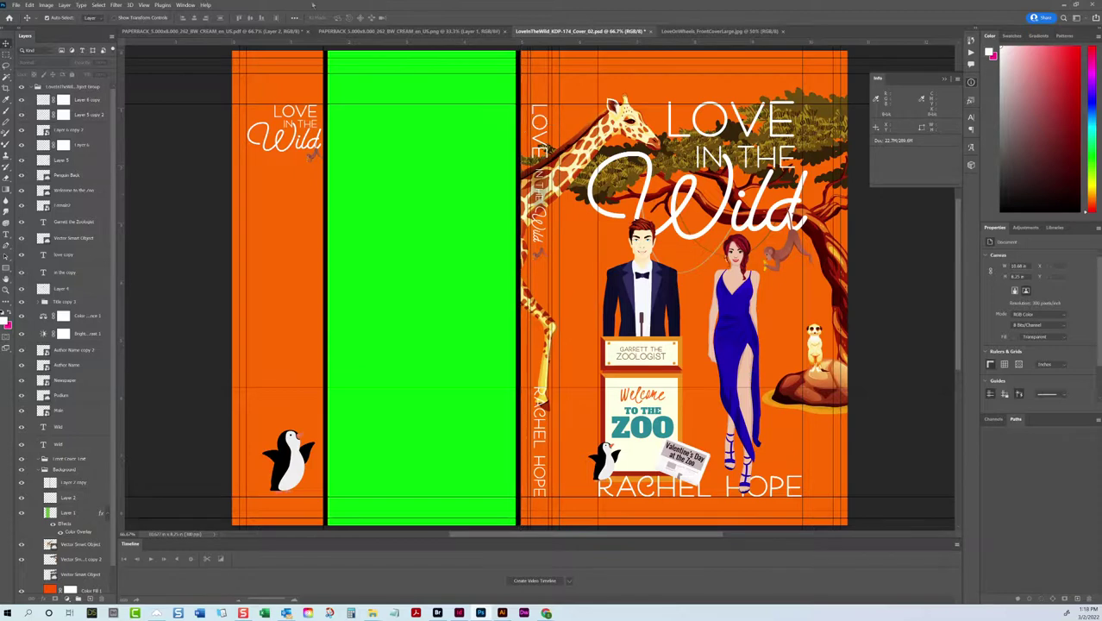
pyautogui.click(216, 31)
pyautogui.click(142, 5)
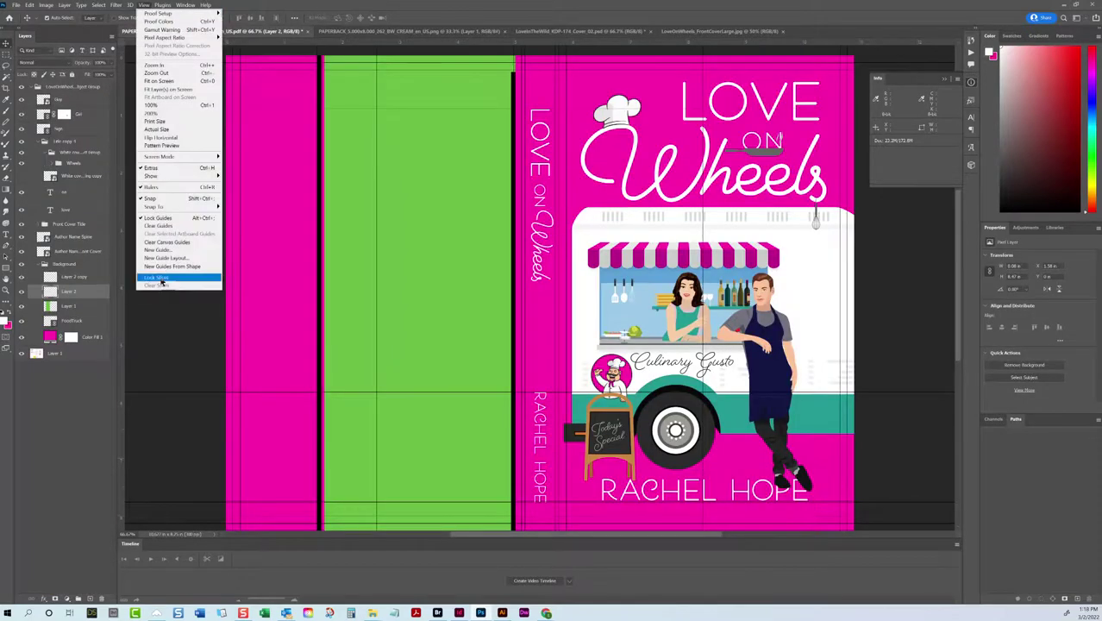
pyautogui.click(166, 243)
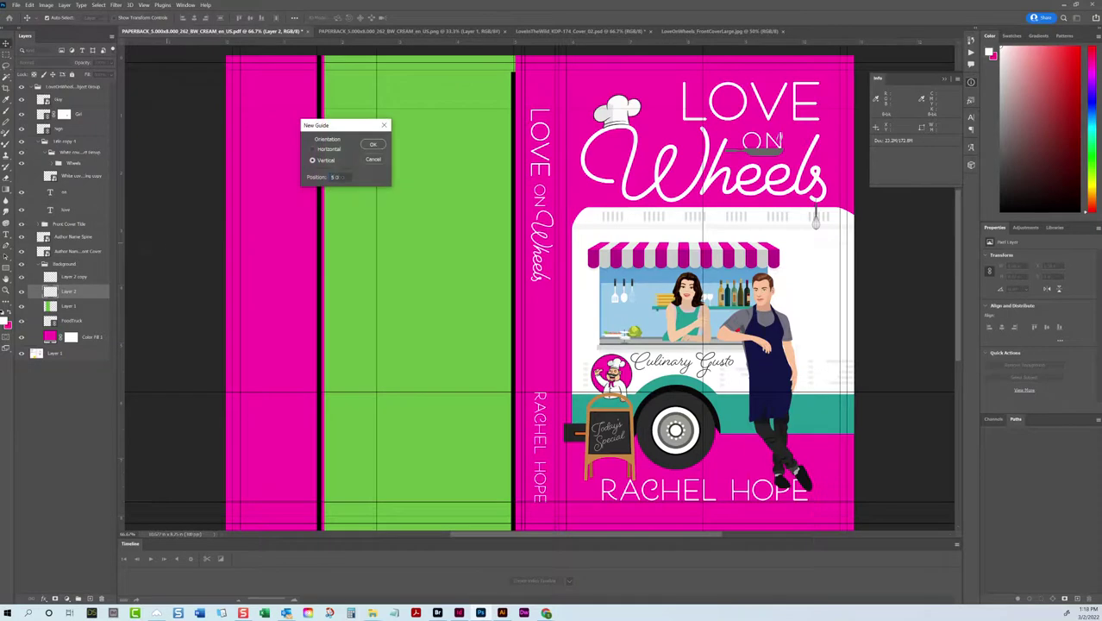
pyautogui.write('5.00')
pyautogui.press('Return')
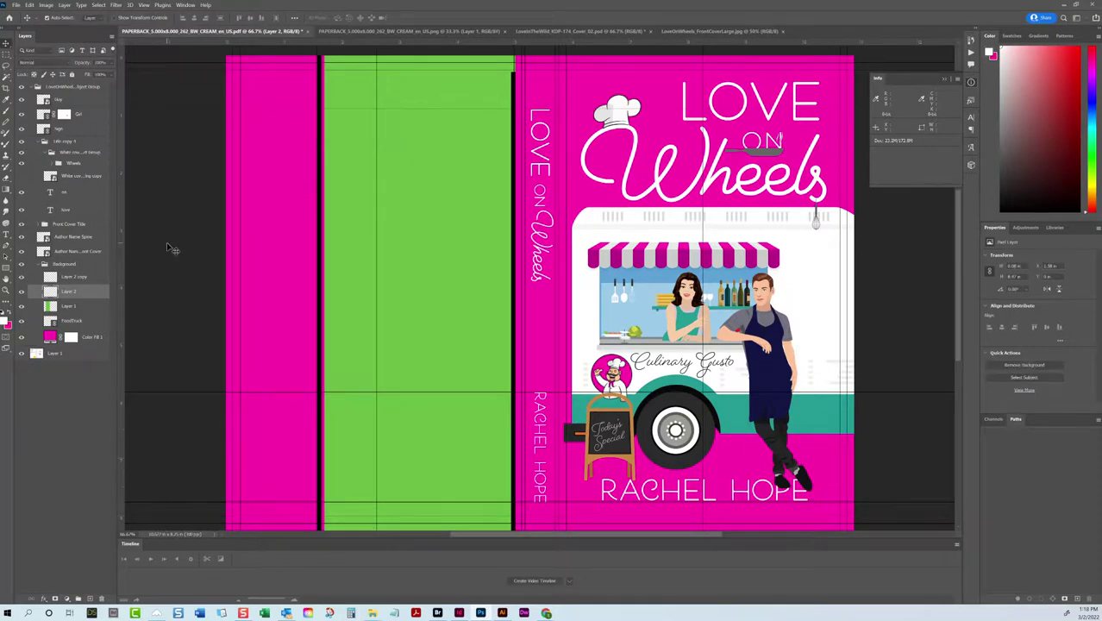
# Step: Try aligning the Layer 2 copy strip with the 5.00 in guide and scaling it to about 103% to span the cover's height
pyautogui.moveTo(520, 171); pyautogui.dragTo(514, 147)
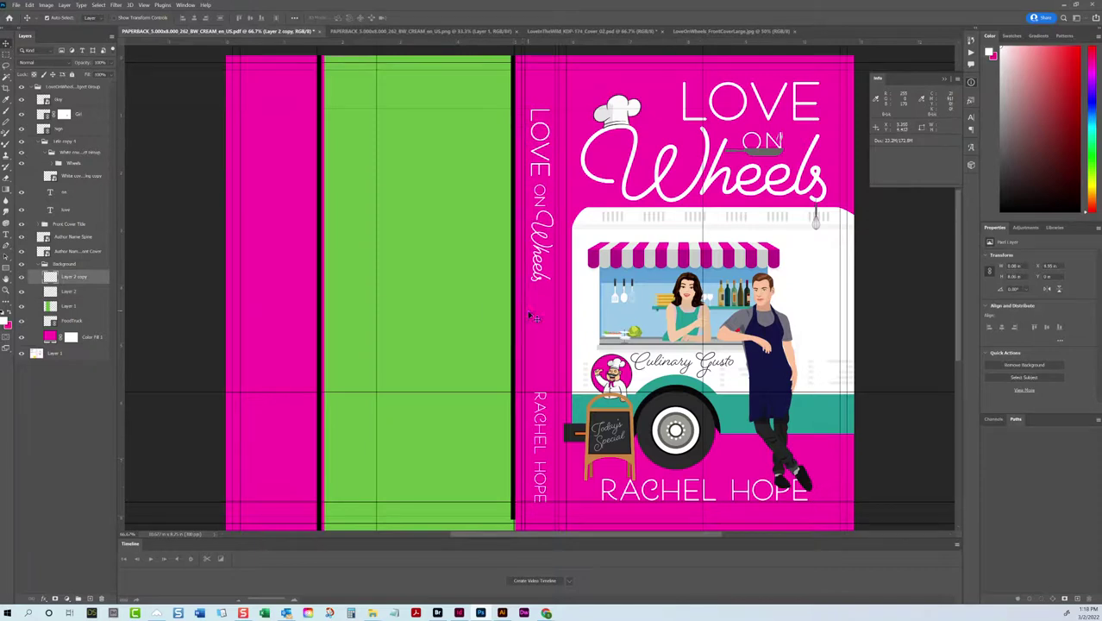
pyautogui.press('Left')
pyautogui.press('Left')
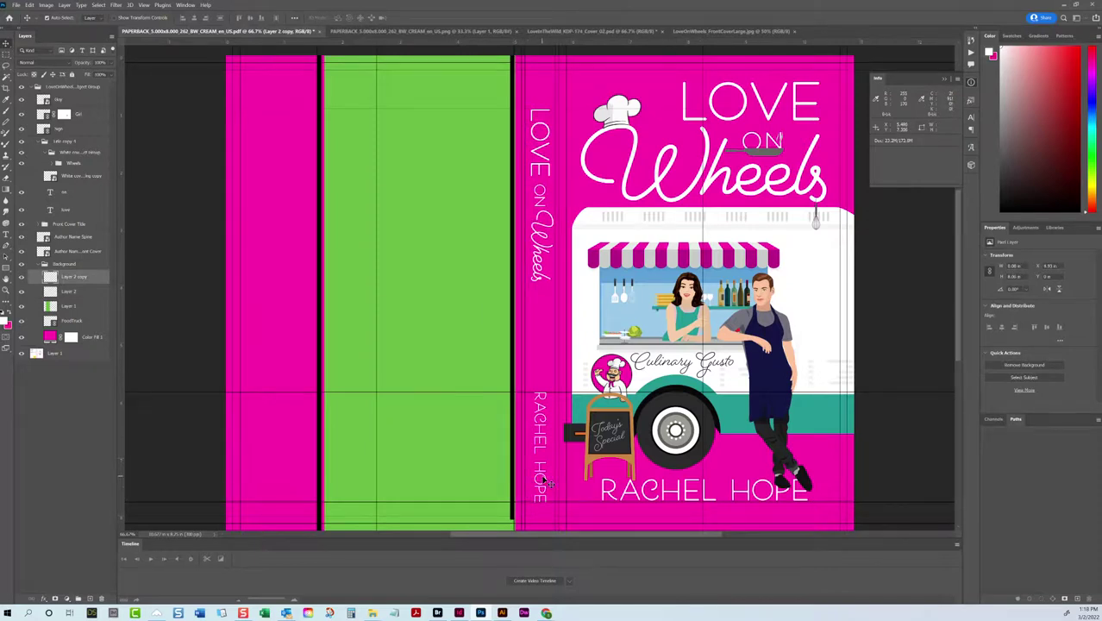
pyautogui.hotkey('ctrl', 't')
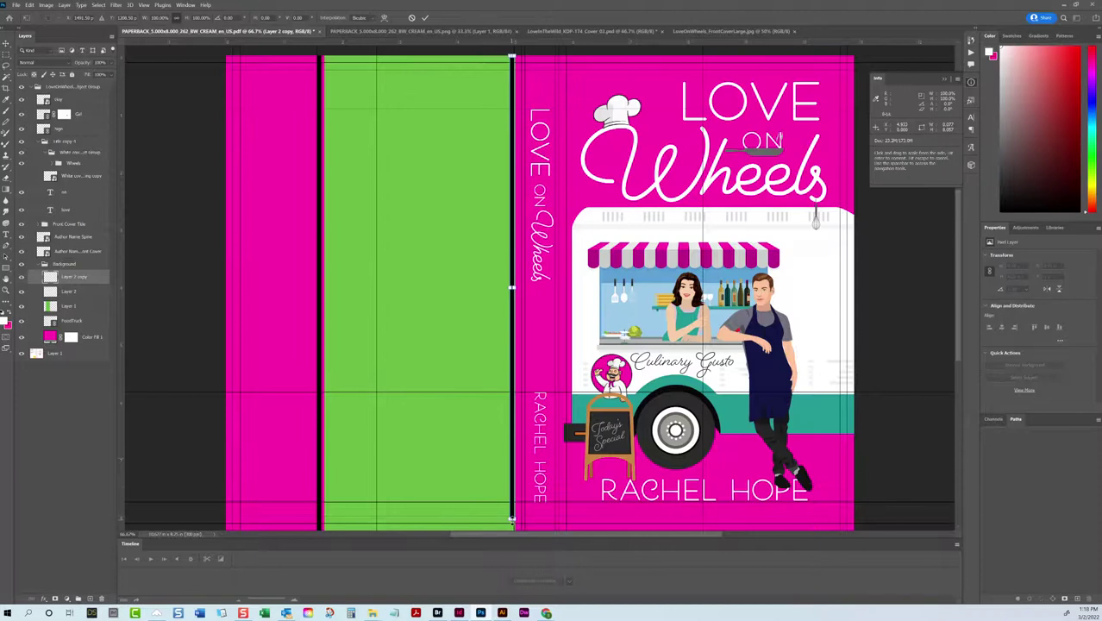
pyautogui.scroll(-1, 511, 525)
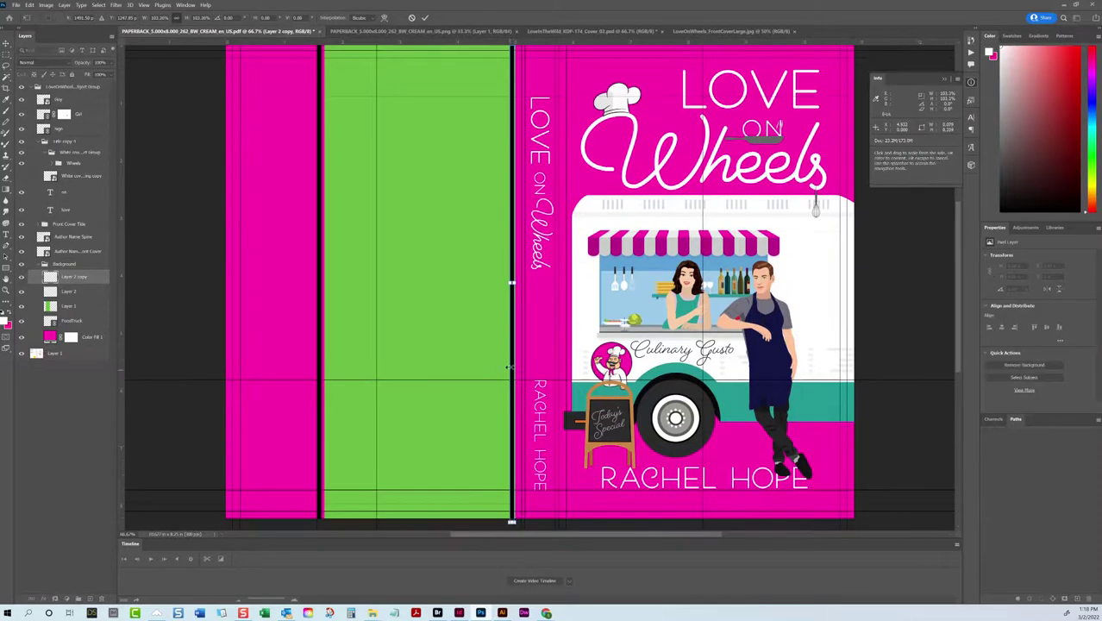
pyautogui.press('Return')
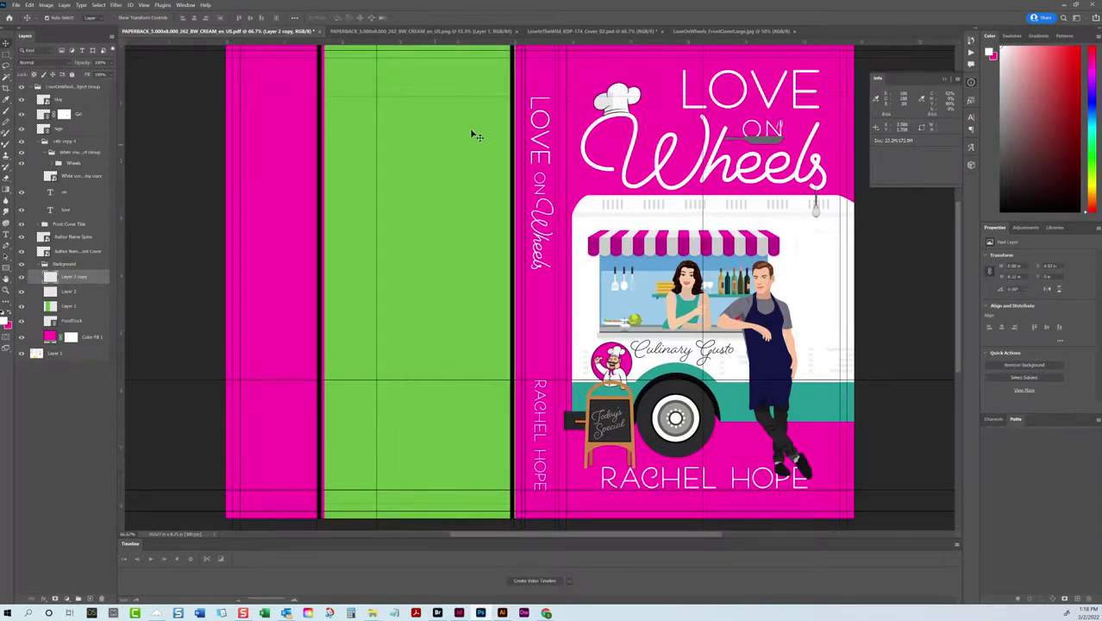
# Step: Replace the Layer 2 copy strip with a fresh duplicate of Layer 2, moved to the guide at the green panel's right edge
pyautogui.hotkey('ctrl', 'e')
pyautogui.hotkey('ctrl', 'z')
pyautogui.hotkey('ctrl', 'shift', 'z')
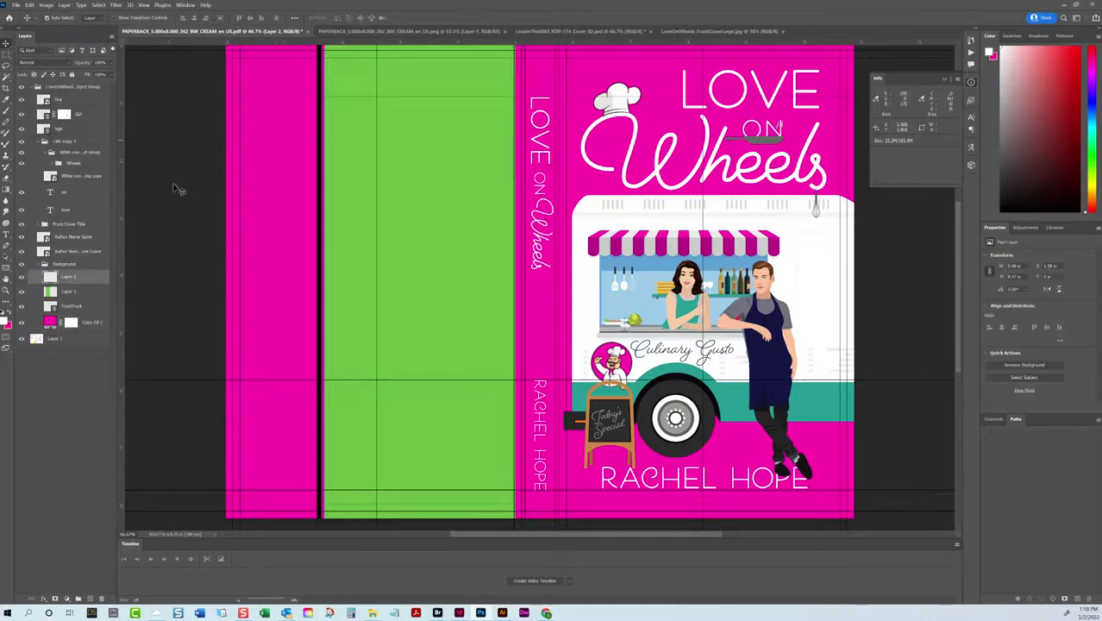
pyautogui.rightClick(78, 281)
pyautogui.click(107, 266)
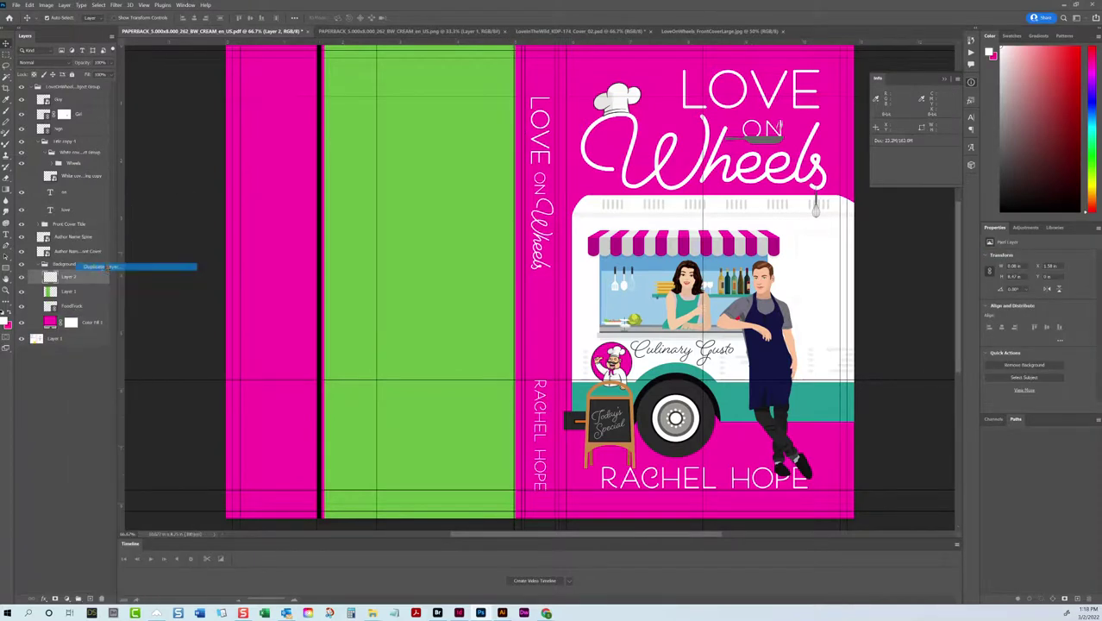
pyautogui.press('Return')
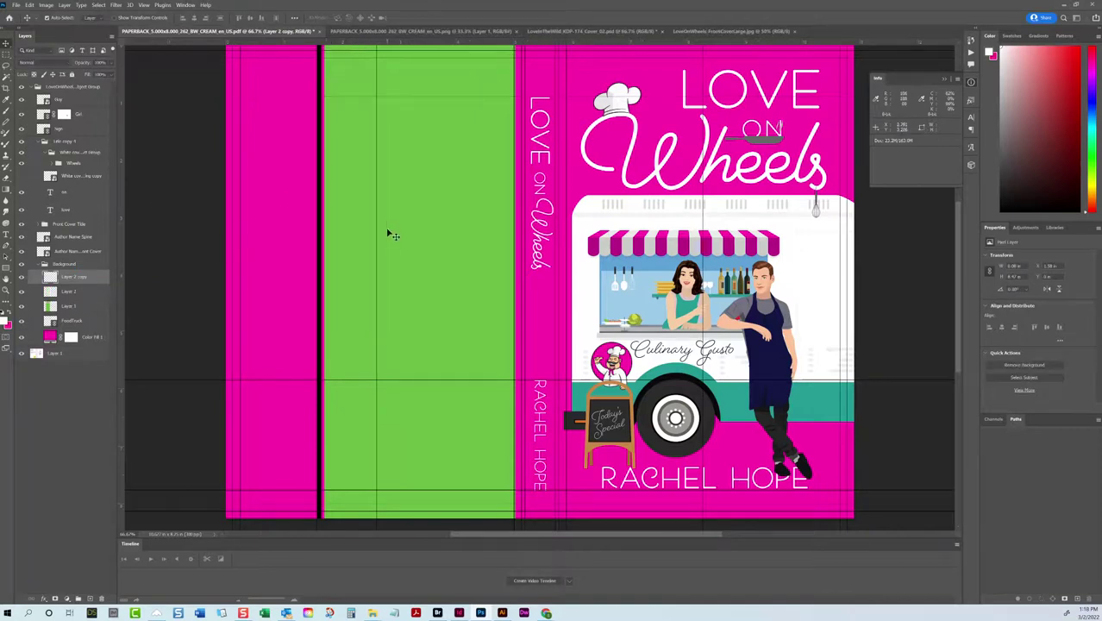
pyautogui.hotkey('ctrl', 't')
pyautogui.moveTo(319, 231); pyautogui.dragTo(510, 243)
pyautogui.press('Return')
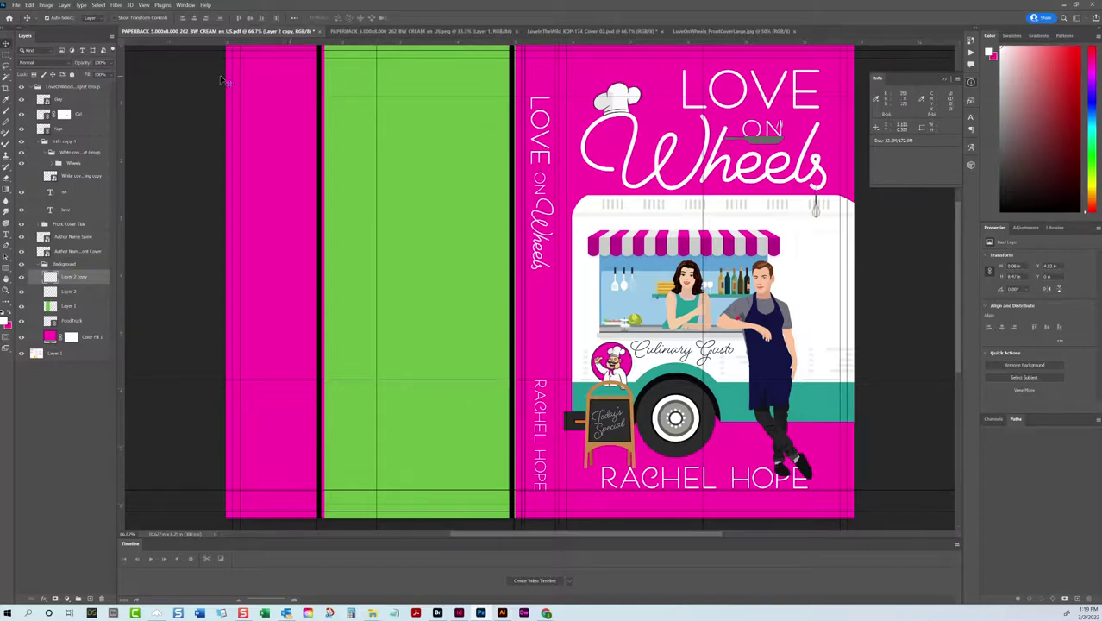
# Step: Set the canvas guide color to Light Gray in the guides preferences
pyautogui.click(29, 4)
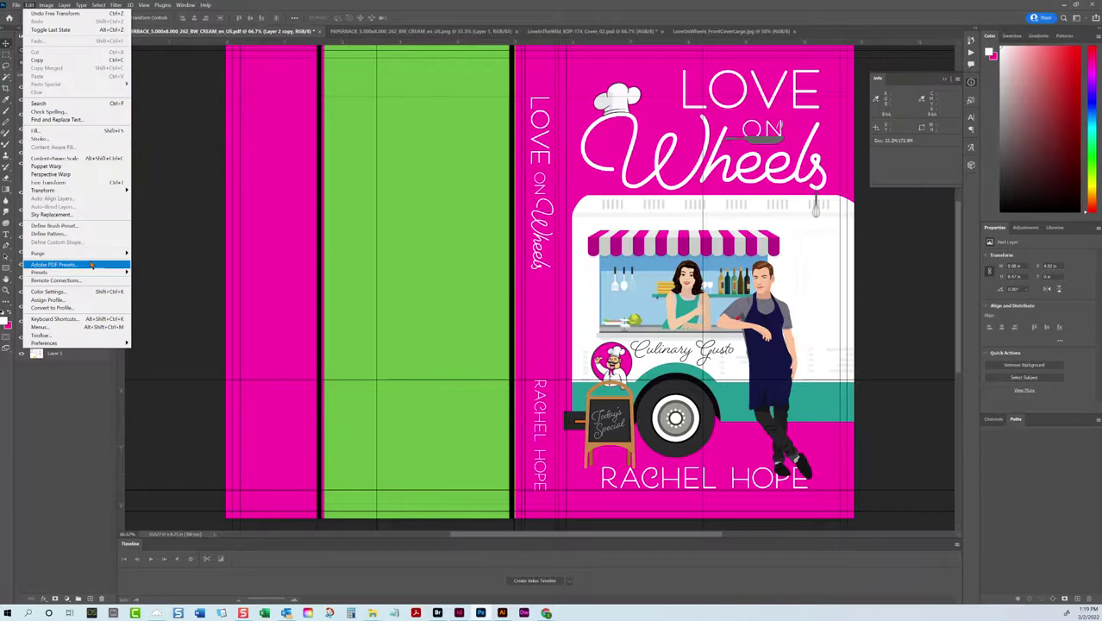
pyautogui.moveTo(84, 345)
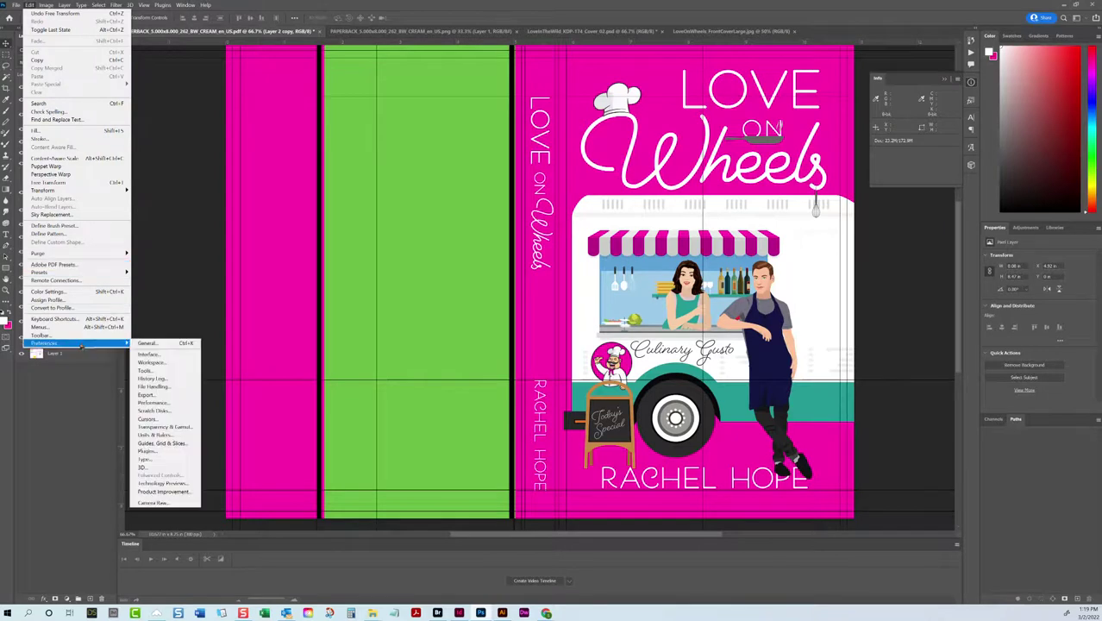
pyautogui.click(153, 442)
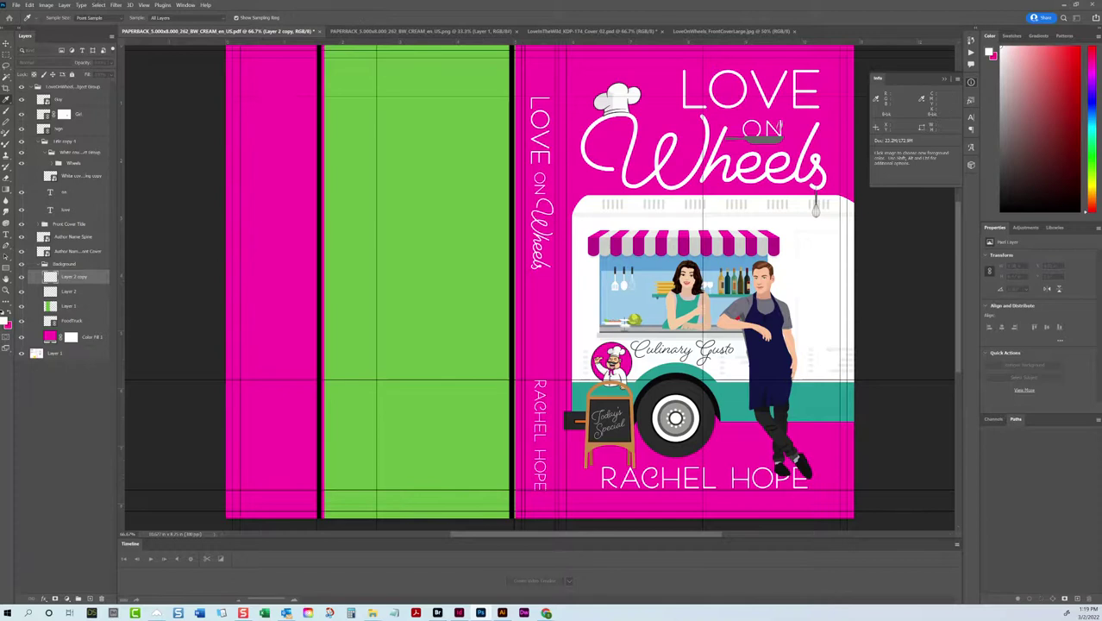
pyautogui.click(568, 147)
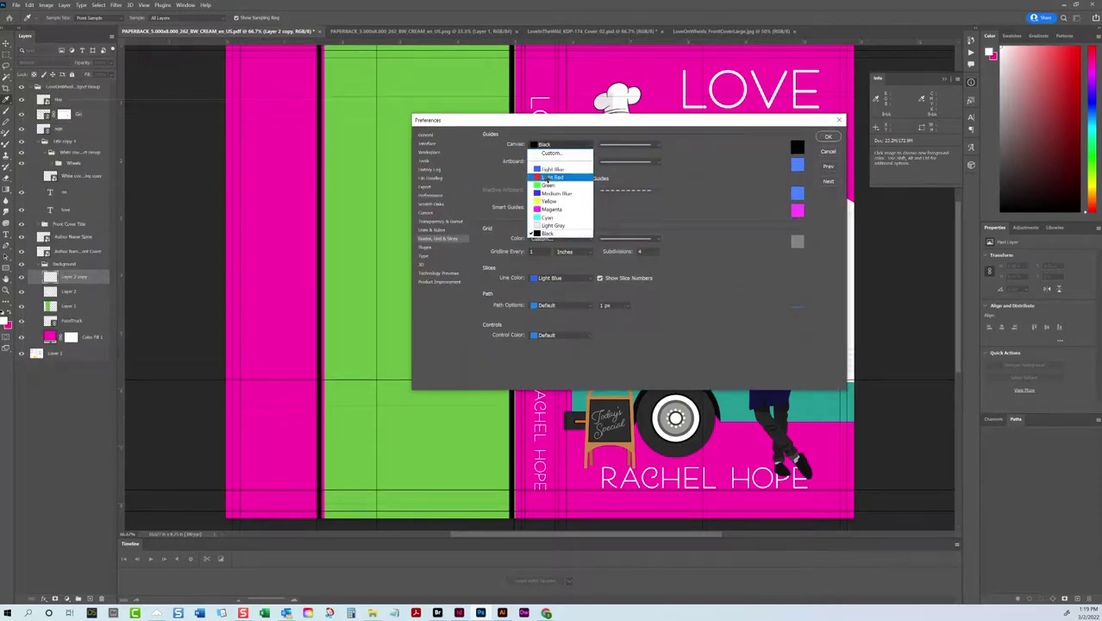
pyautogui.click(559, 226)
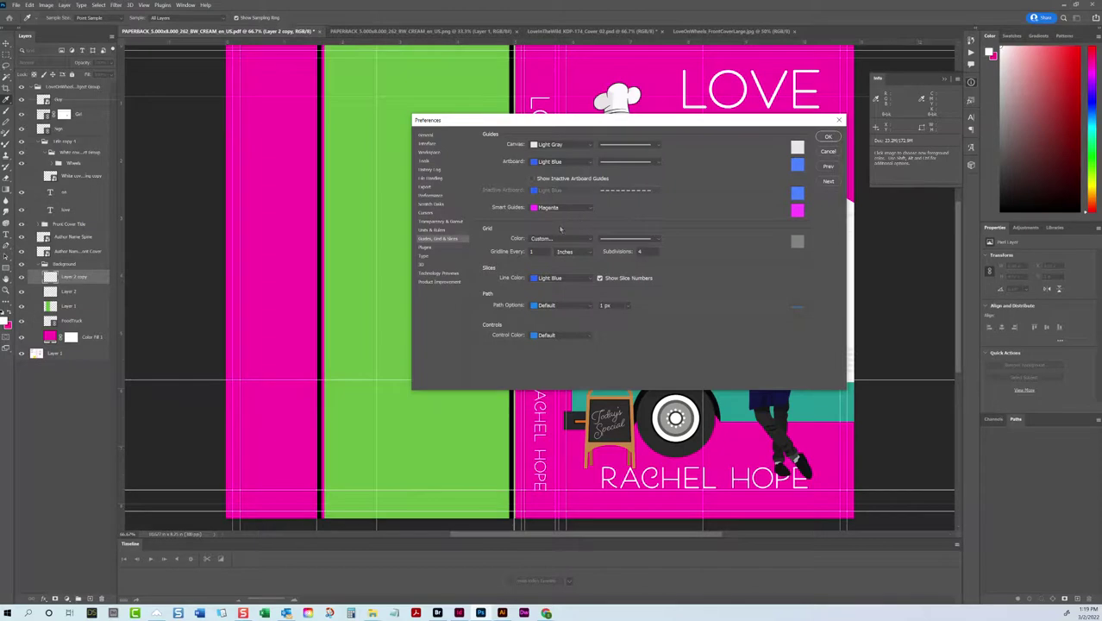
pyautogui.click(830, 138)
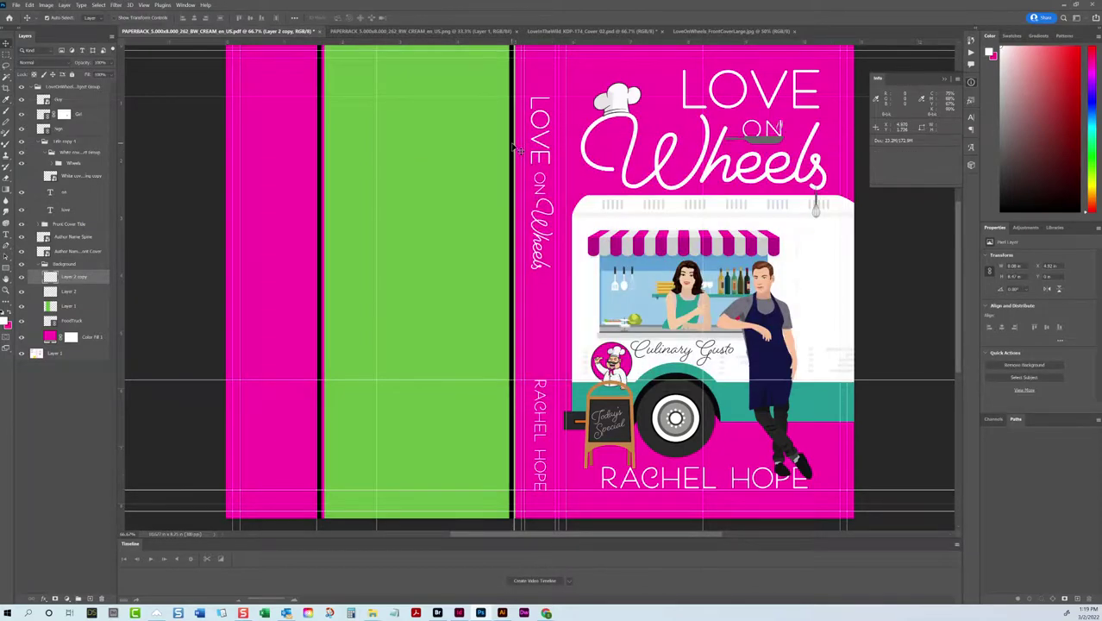
# Step: Nudge the green panel on Layer 1 left so it fills the gap between the two black strips
pyautogui.click(466, 164)
pyautogui.press('Left')
pyautogui.press('Left')
pyautogui.press('Left')
pyautogui.press('Left')
pyautogui.press('Left')
pyautogui.press('Left')
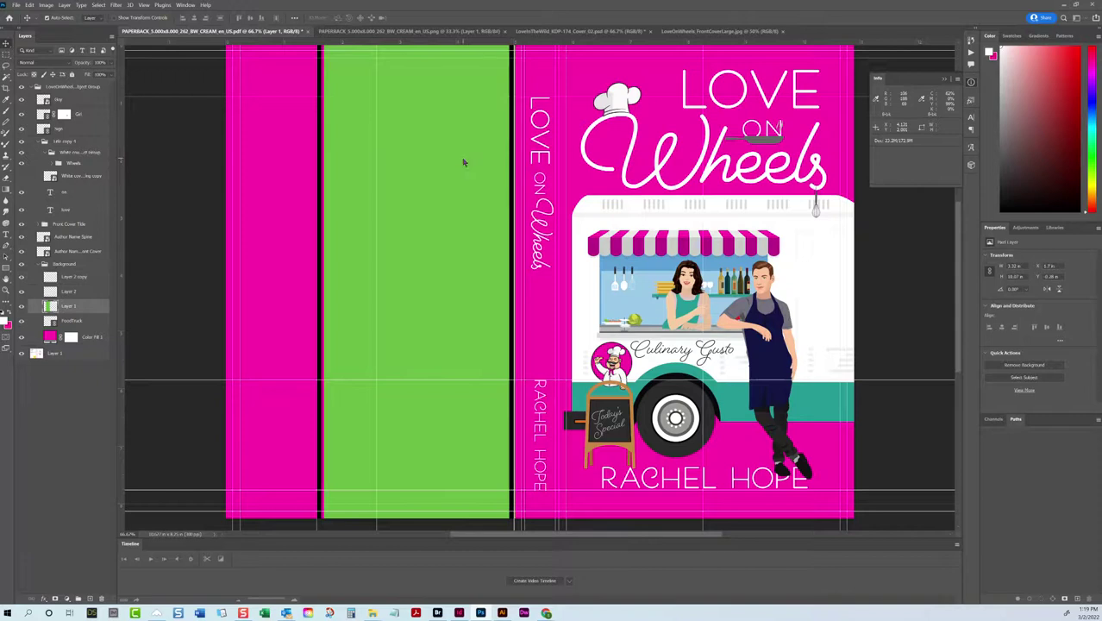
pyautogui.press('Left')
pyautogui.press('Left')
pyautogui.press('Left')
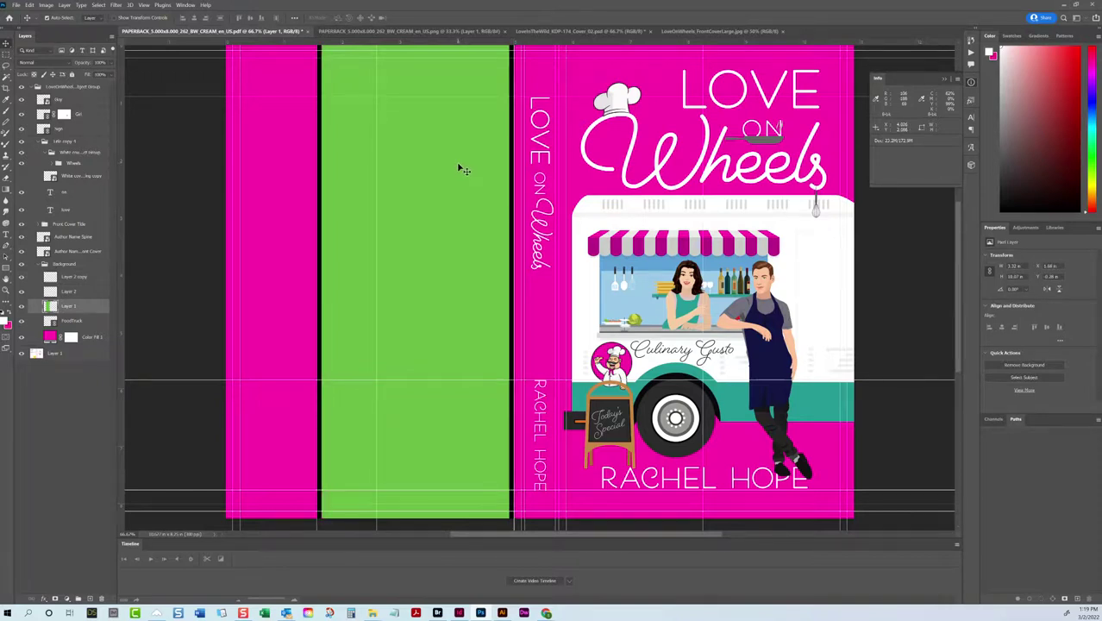
# Step: Widen the green panel to about 101% by extending its left edge beneath the black strip
pyautogui.hotkey('ctrl', 't')
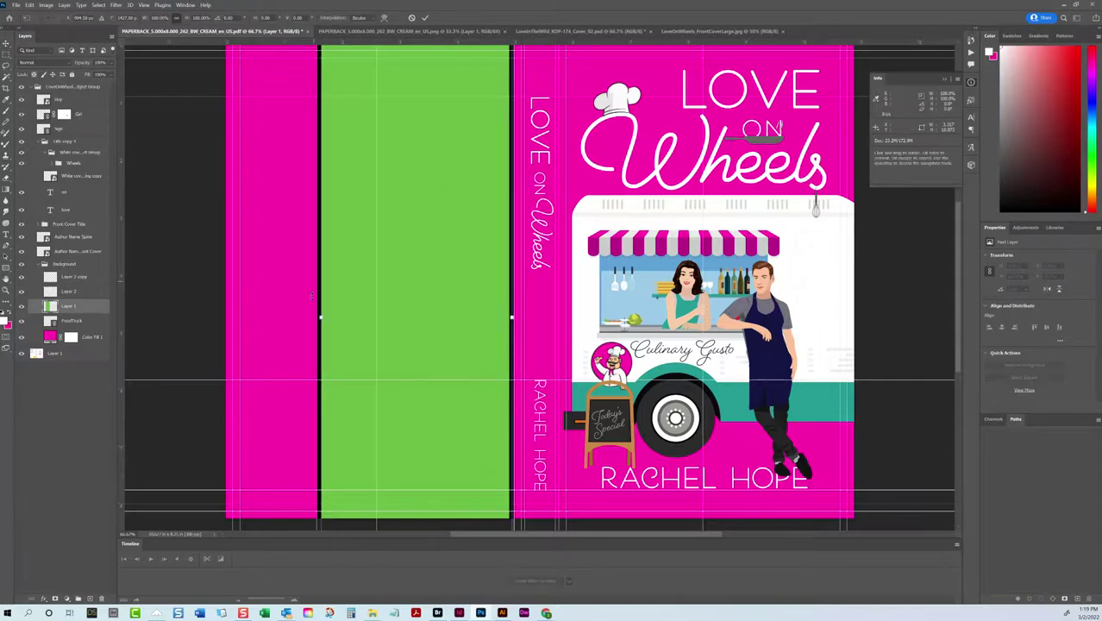
pyautogui.moveTo(320, 315); pyautogui.dragTo(319, 317)
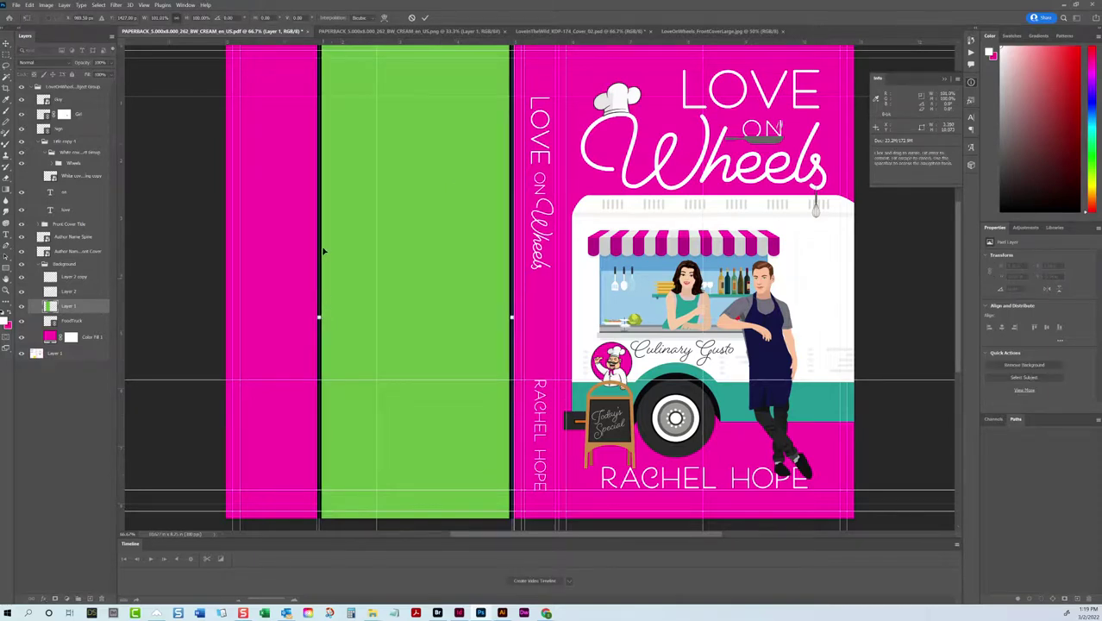
pyautogui.press('Return')
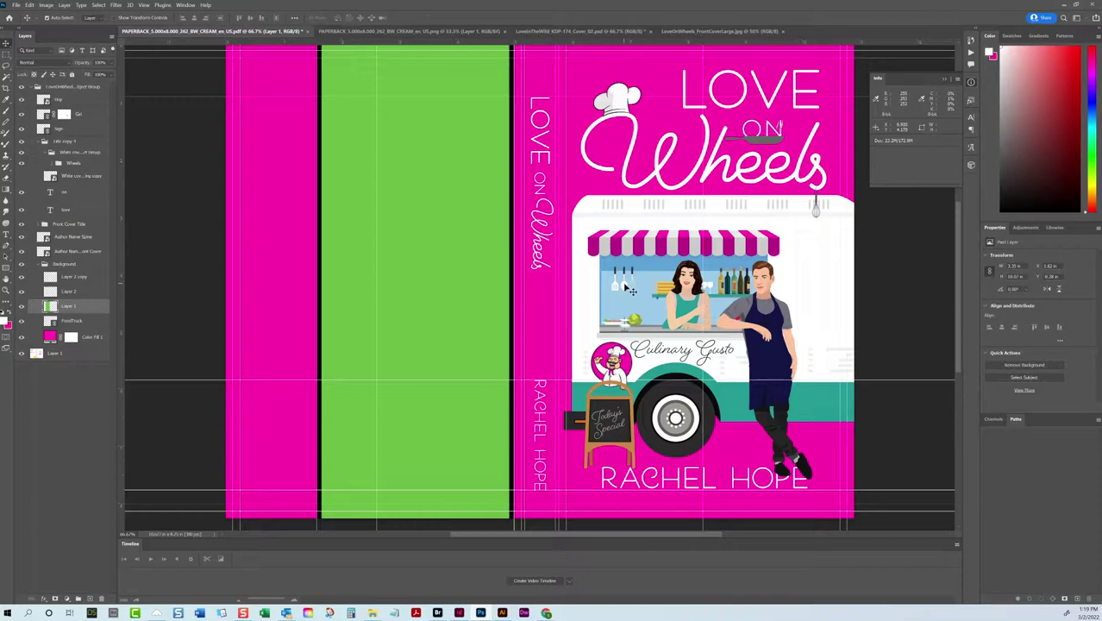
# Step: Apply a Color Overlay to the green back cover panel on Layer 1, using the teal sampled from the food truck's lower band
pyautogui.rightClick(76, 228)
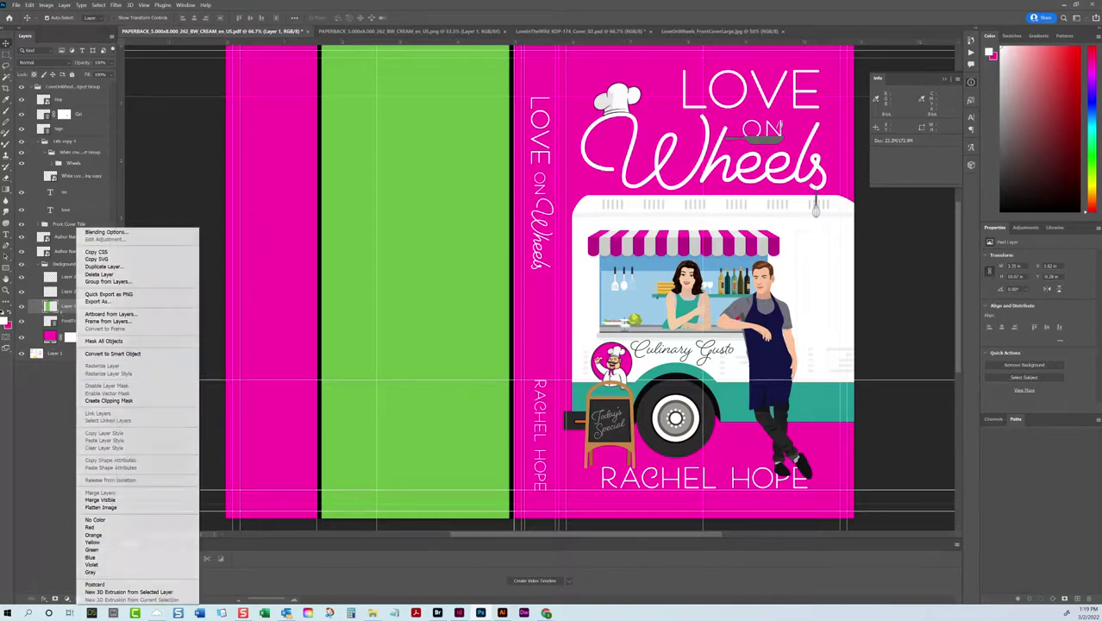
pyautogui.press('Escape')
pyautogui.press('h')
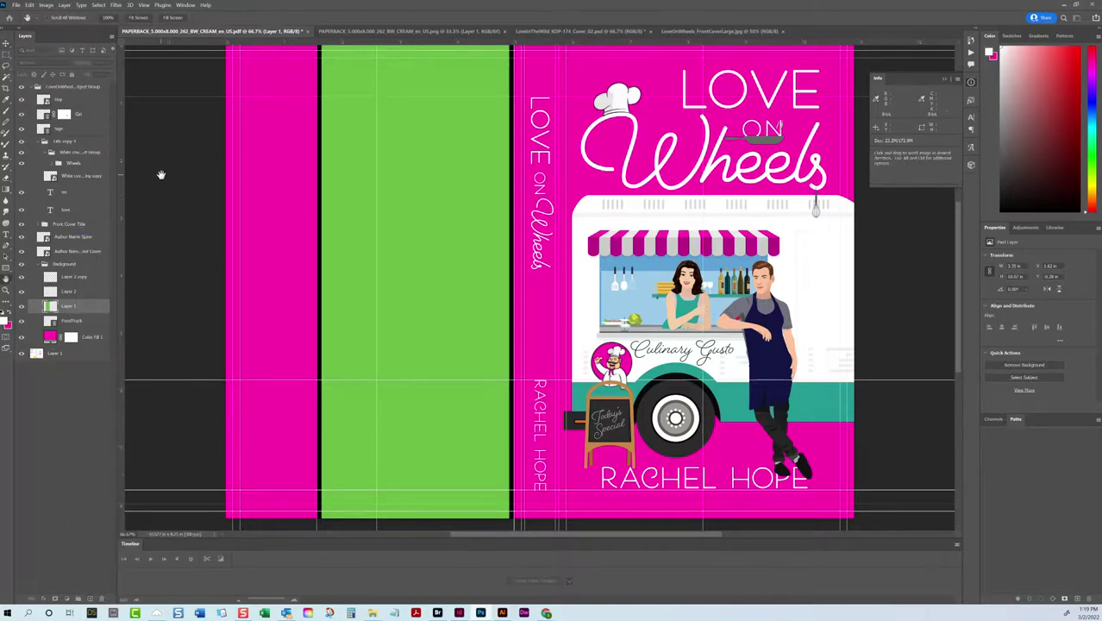
pyautogui.press('i')
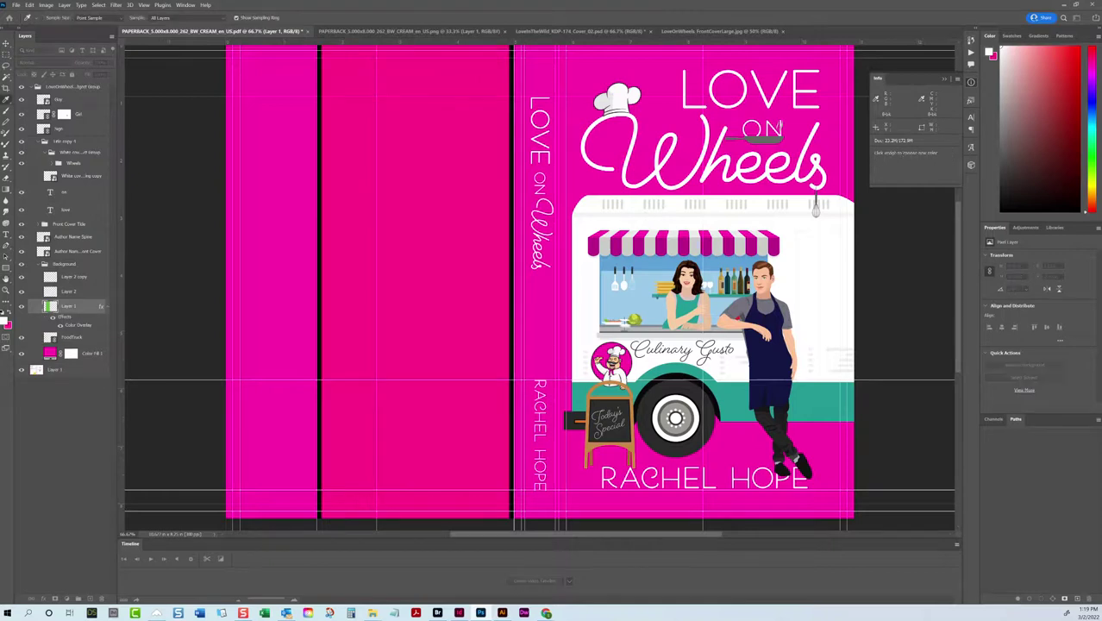
pyautogui.click(735, 392)
pyautogui.hotkey('alt', 'BackSpace')
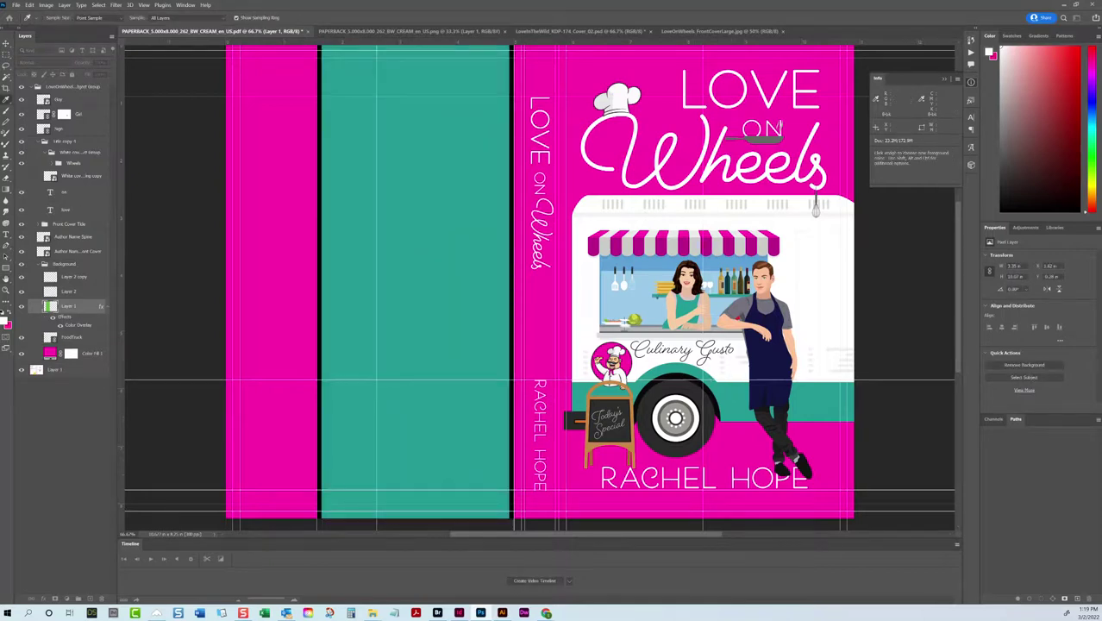
pyautogui.press('v')
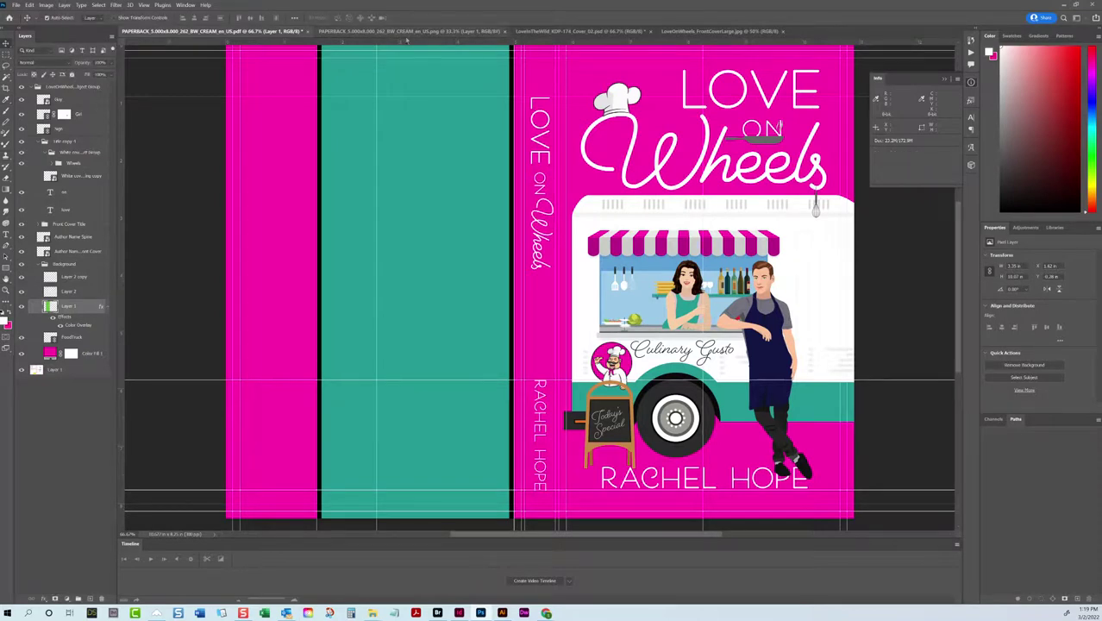
# Step: Check the back cover title in the Love in the Wild reference, and duplicate the Front Cover Title group in the paperback cover
pyautogui.click(543, 31)
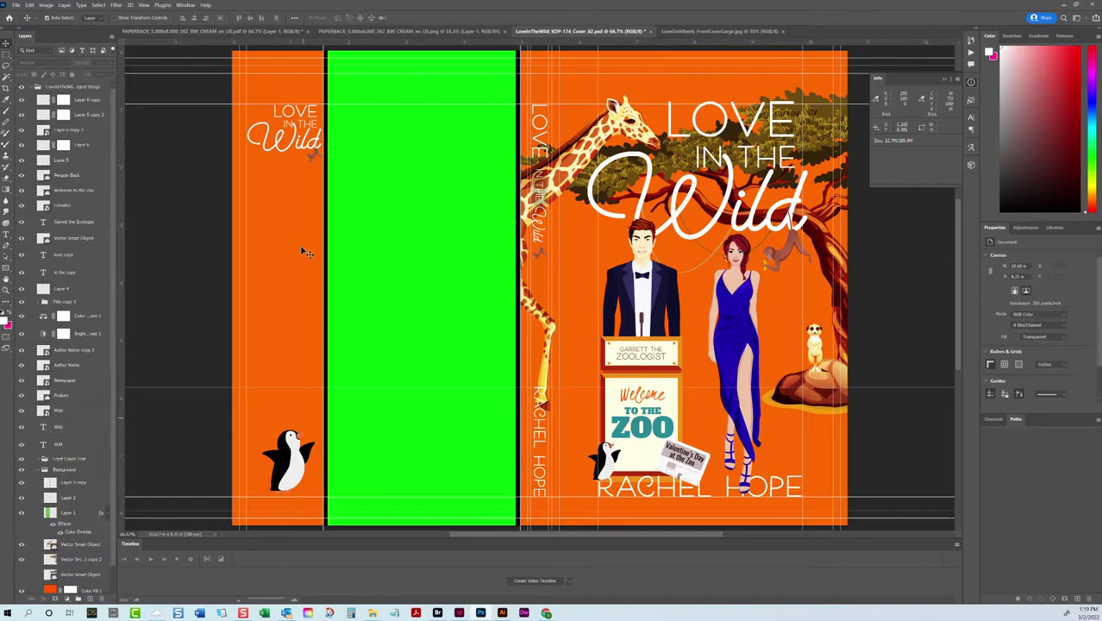
pyautogui.click(310, 149)
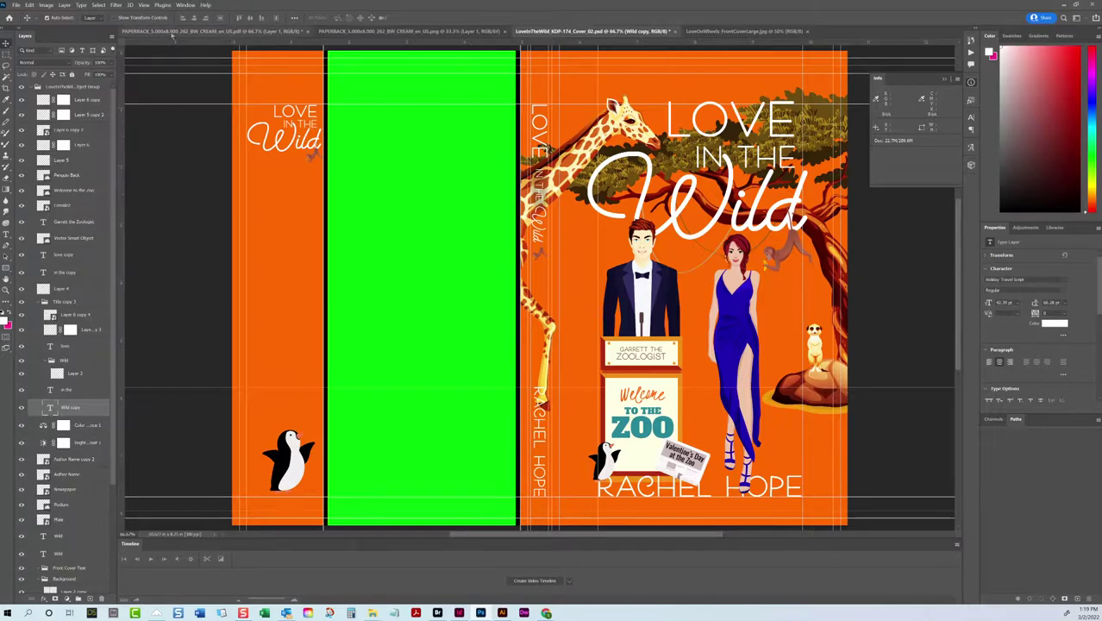
pyautogui.click(285, 31)
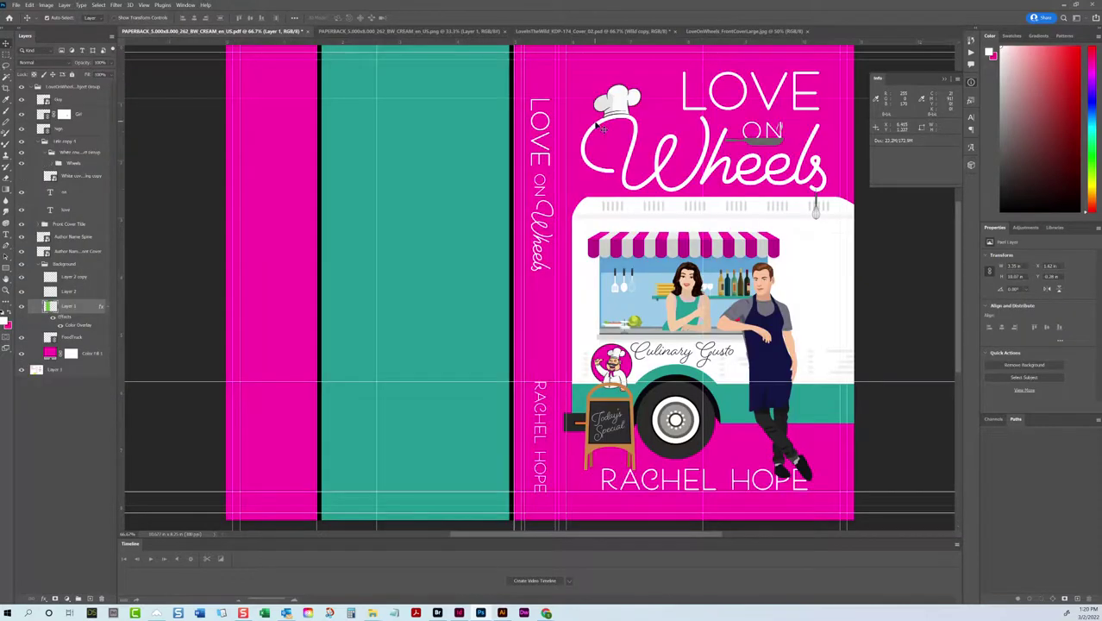
pyautogui.click(707, 125)
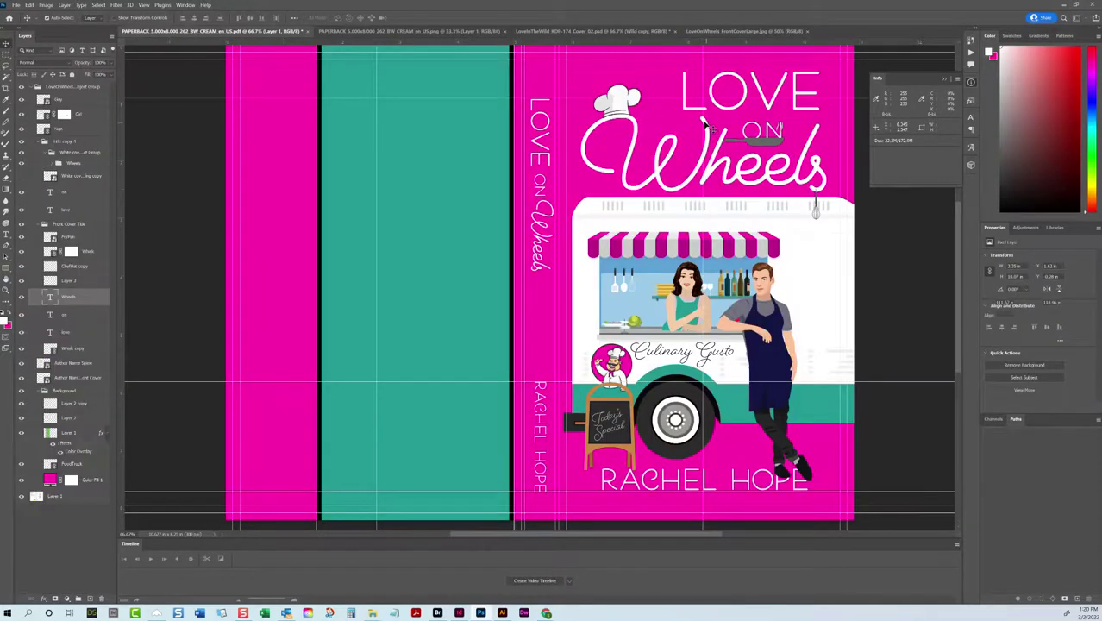
pyautogui.rightClick(90, 226)
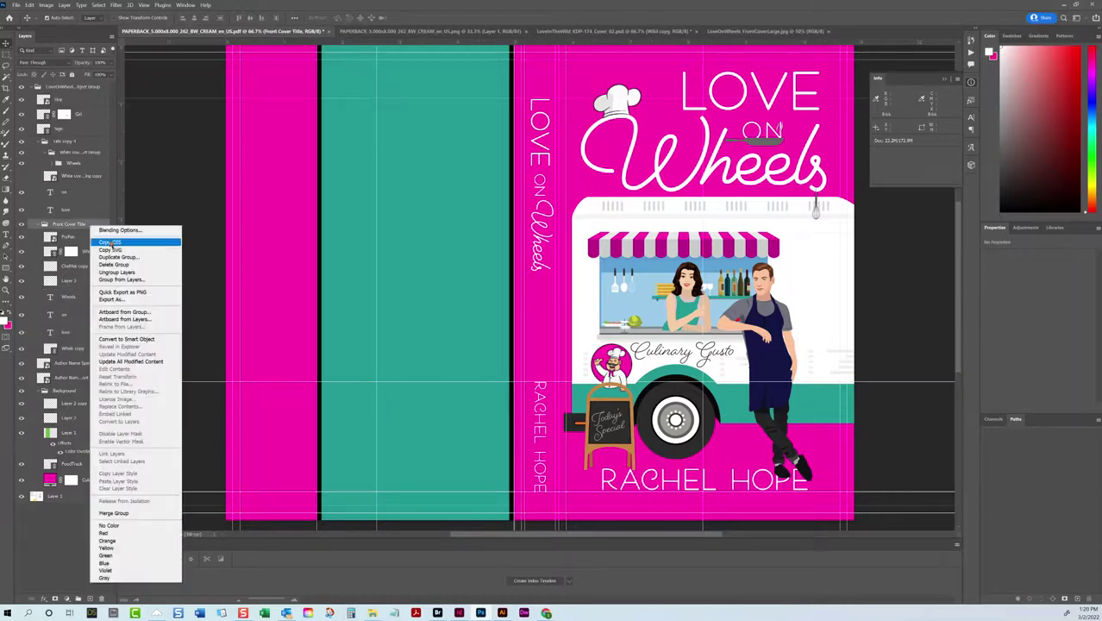
pyautogui.click(126, 254)
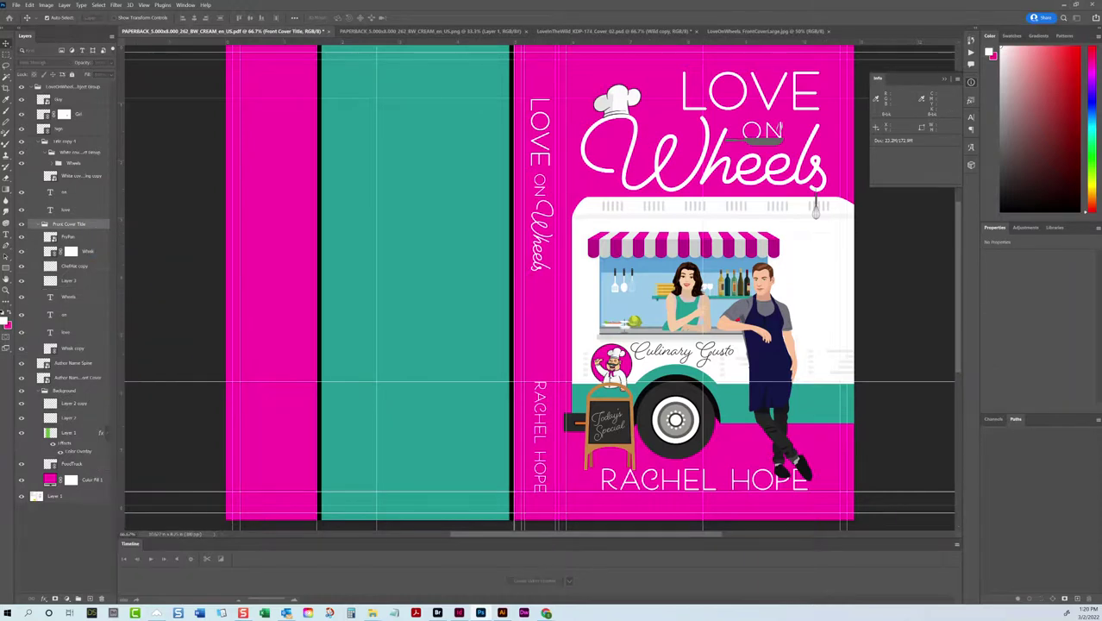
pyautogui.hotkey('ctrl', 'j')
# Step: Try to scale the duplicated title to about 26% at the upper end of the pink back cover strip, comparing with the reference
pyautogui.hotkey('ctrl', 't')
pyautogui.moveTo(740, 163); pyautogui.dragTo(402, 176)
pyautogui.moveTo(495, 234); pyautogui.dragTo(296, 131)
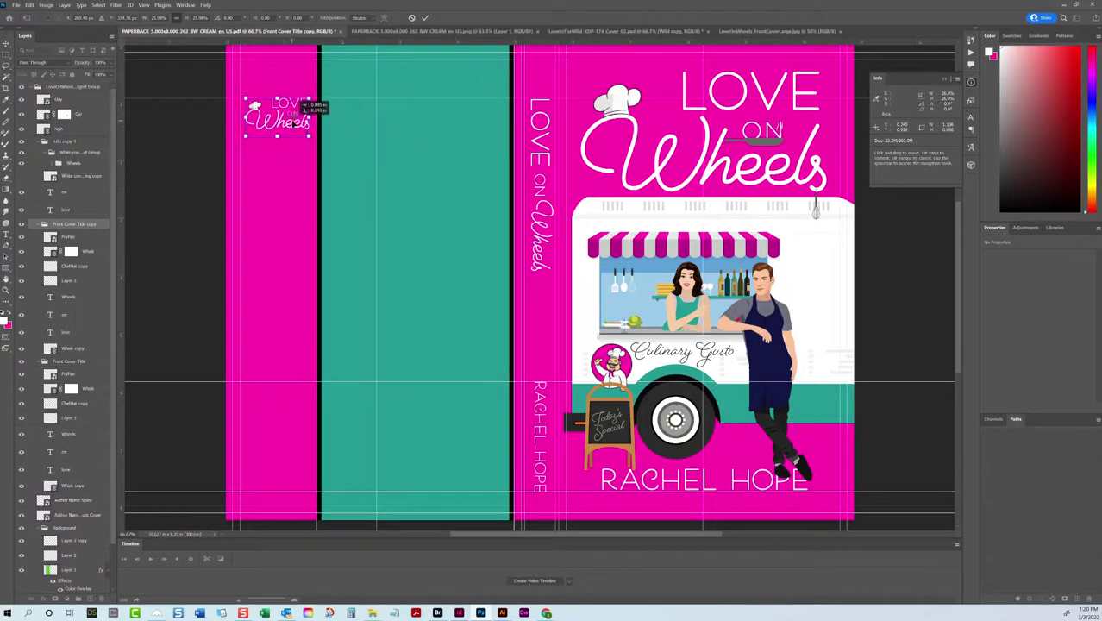
pyautogui.click(615, 32)
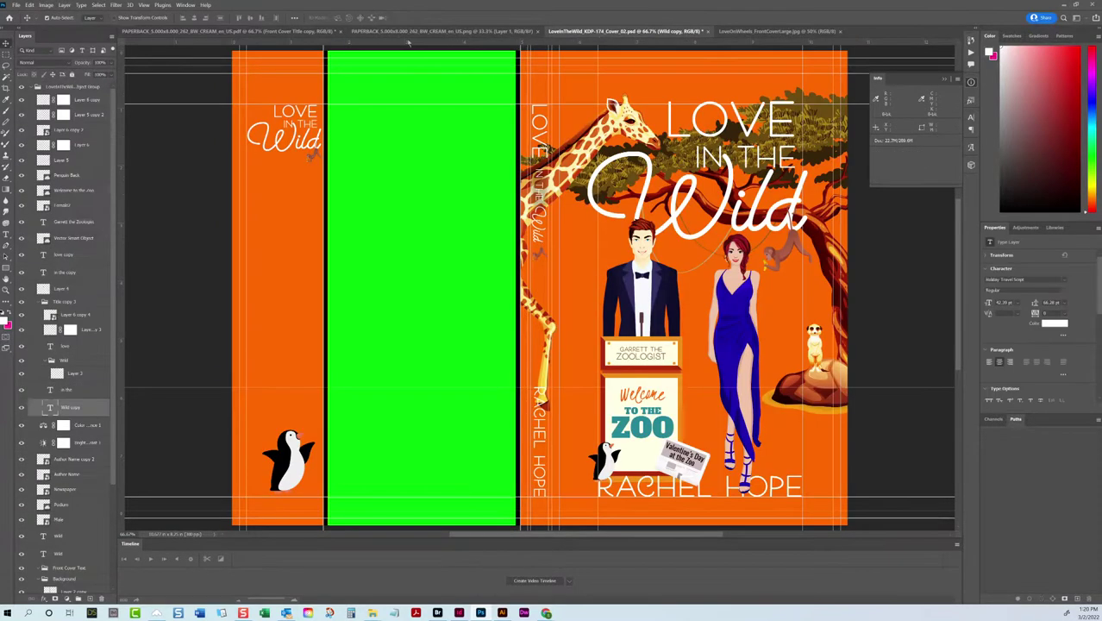
pyautogui.click(304, 33)
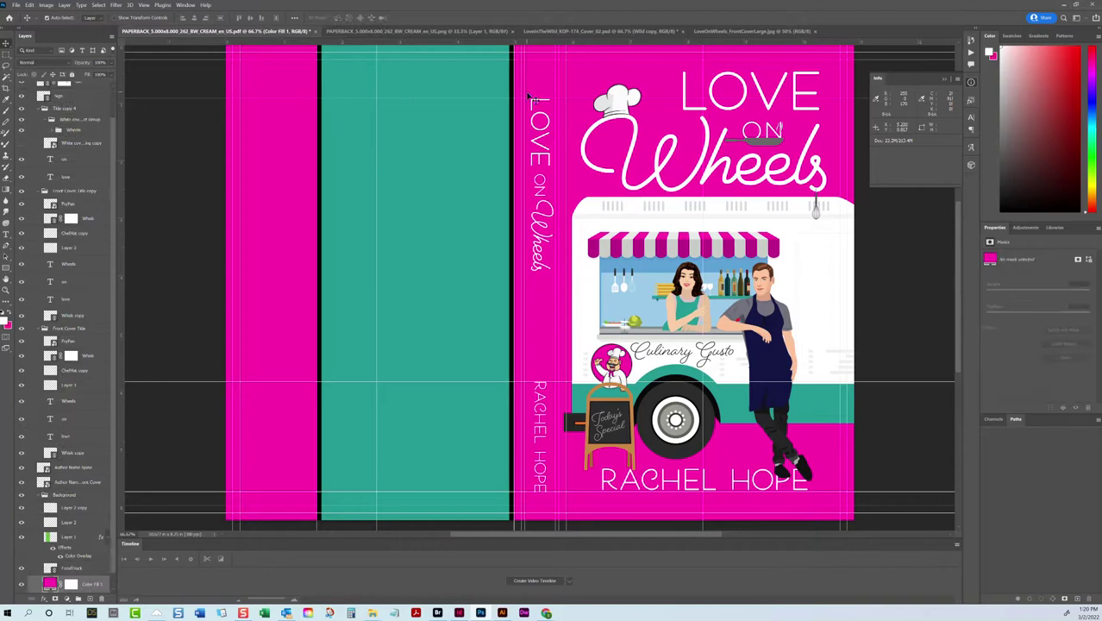
# Step: Scale the Front Cover Title copy group down and place it at the upper end of the pink back cover strip
pyautogui.click(69, 109)
pyautogui.click(21, 109)
pyautogui.click(22, 111)
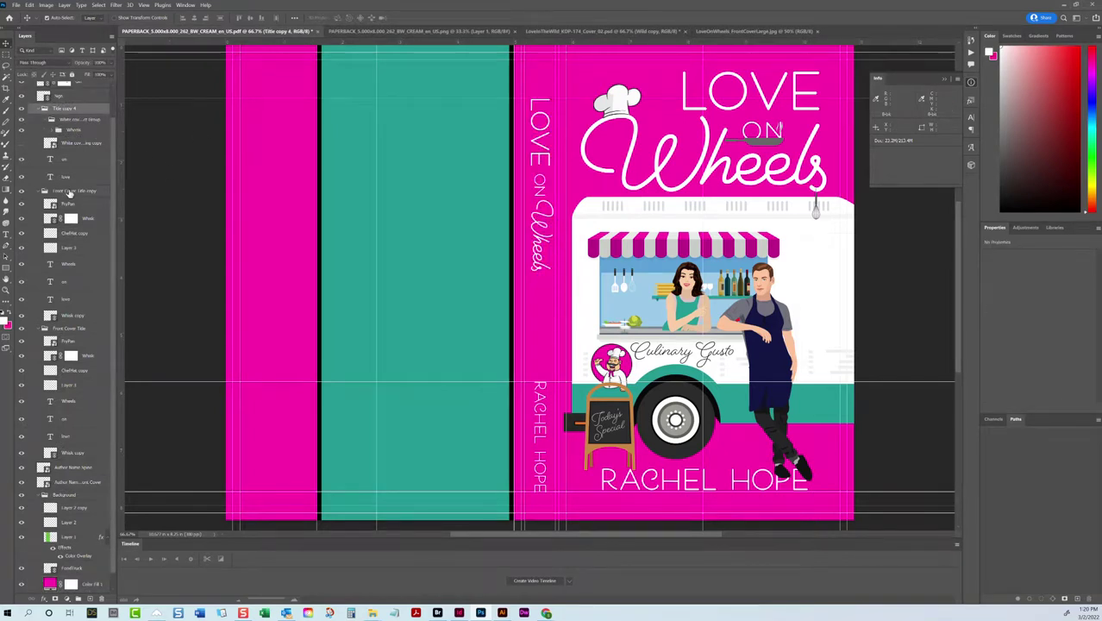
pyautogui.click(71, 192)
pyautogui.moveTo(703, 159); pyautogui.dragTo(376, 127)
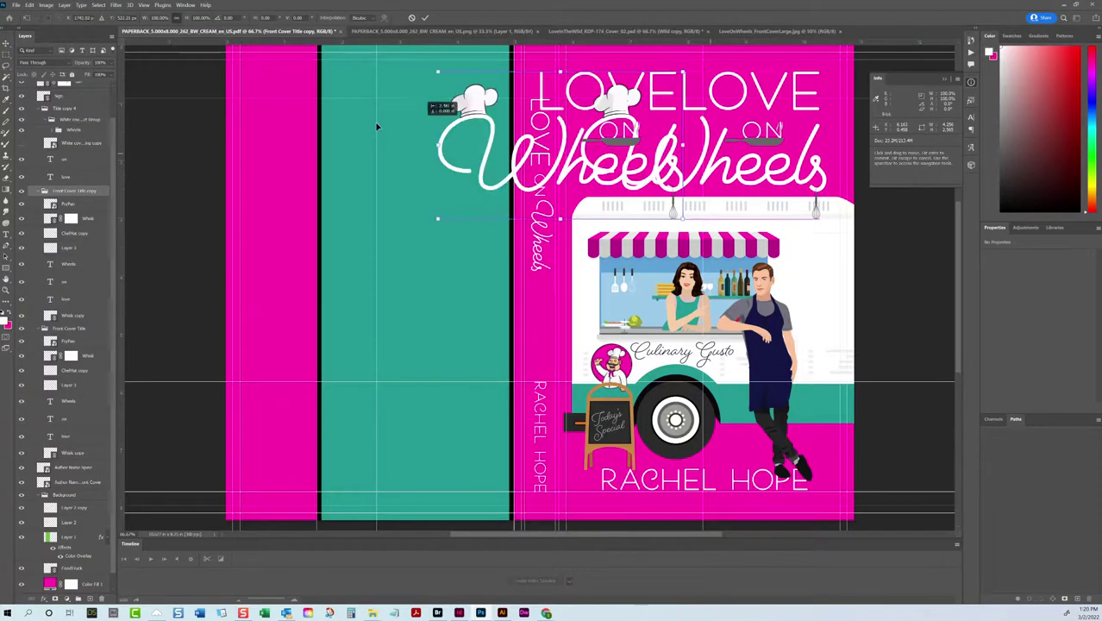
pyautogui.moveTo(491, 207); pyautogui.dragTo(310, 137)
pyautogui.press('Return')
# Step: Rename the duplicated title group as Back Cover Title
pyautogui.doubleClick(83, 192)
pyautogui.write('back Cover Title')
pyautogui.press('Return')
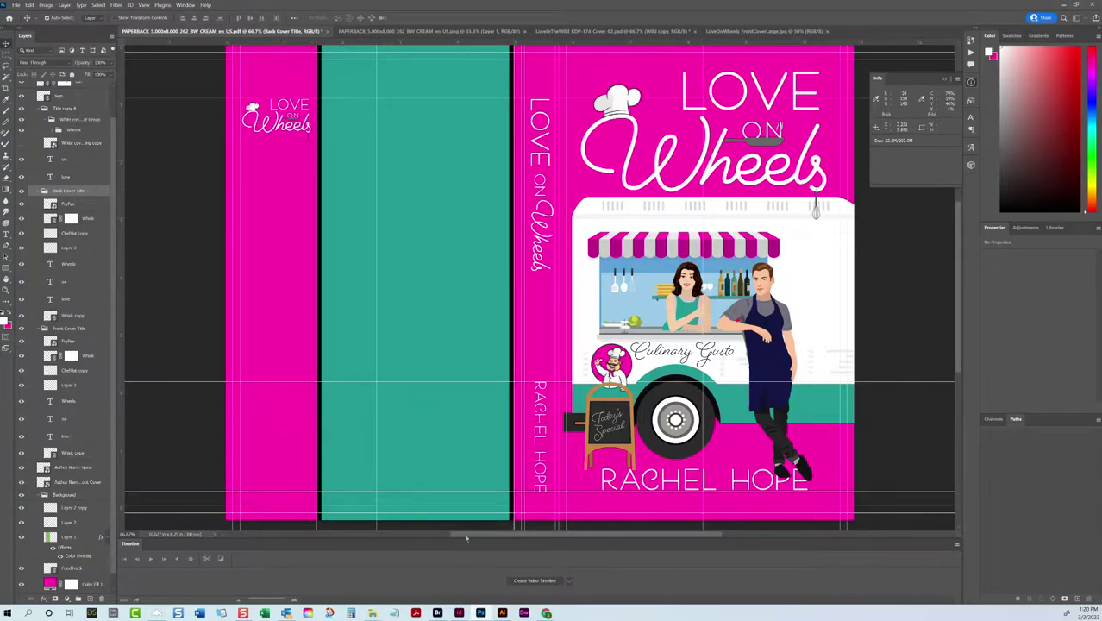
# Step: Switch to File Explorer, go to the Book 4 folder and open LoveOnWheels_Concept_01.jpg in Photoshop
pyautogui.moveTo(371, 613)
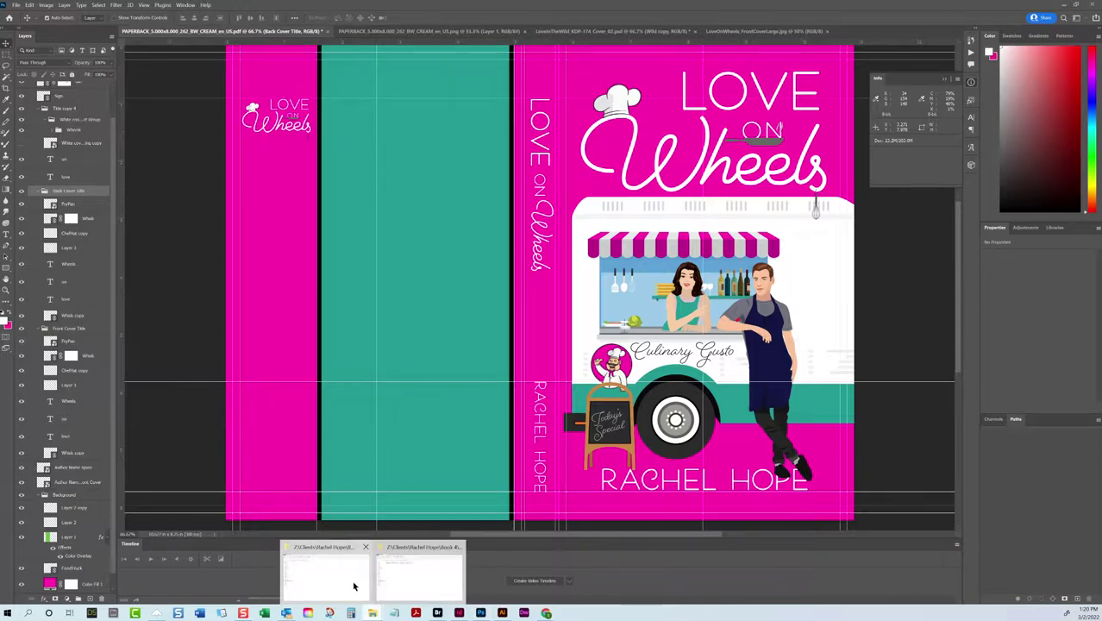
pyautogui.click(356, 585)
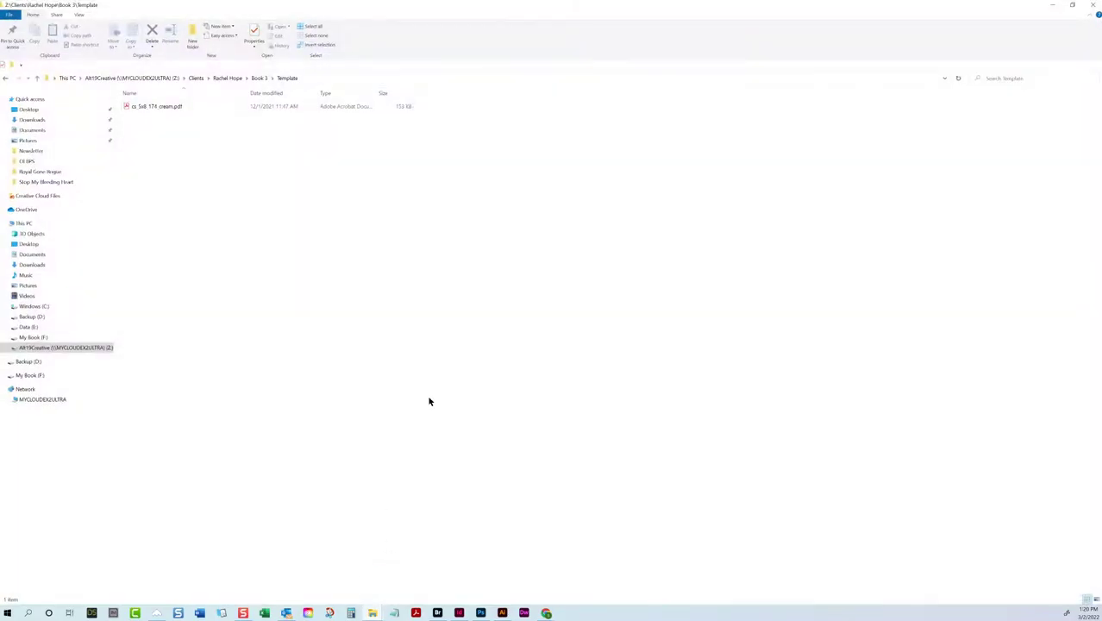
pyautogui.moveTo(393, 613)
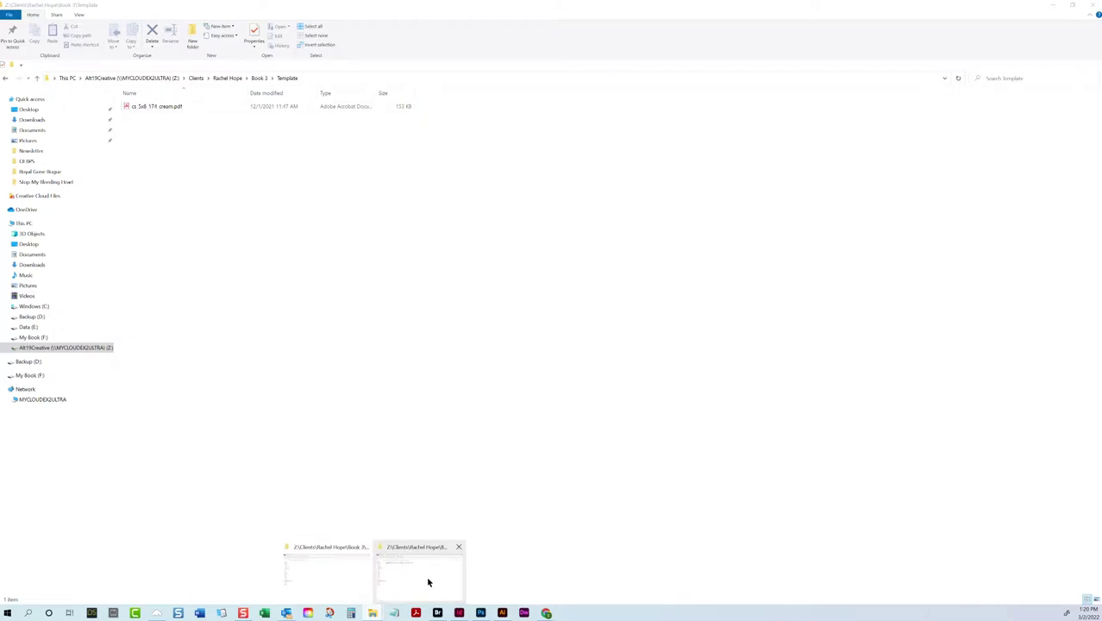
pyautogui.click(426, 575)
pyautogui.click(258, 78)
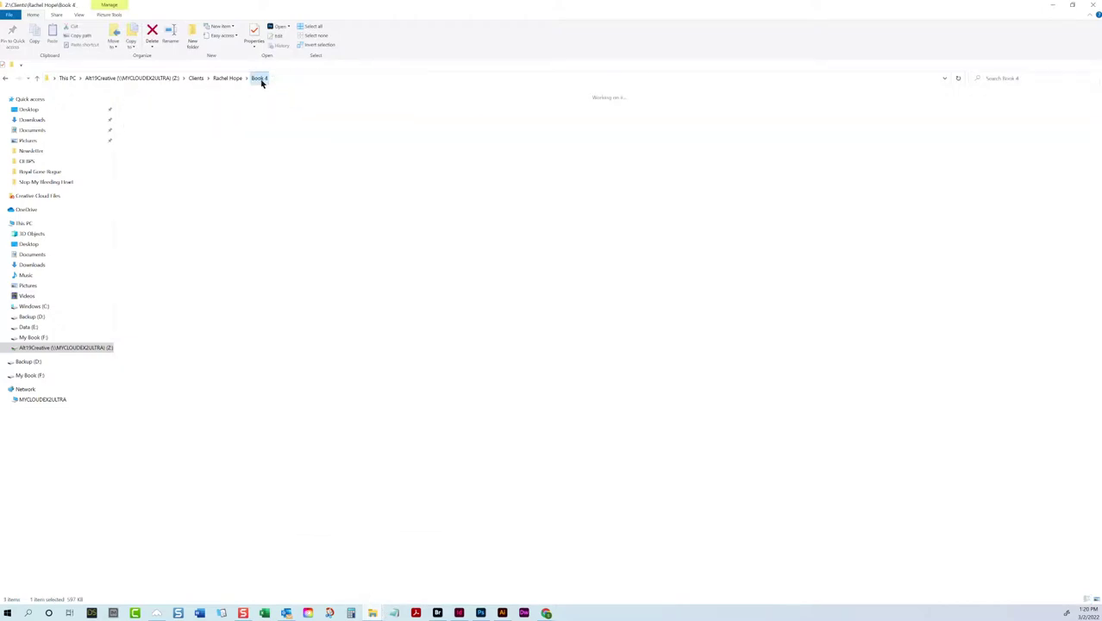
pyautogui.doubleClick(404, 129)
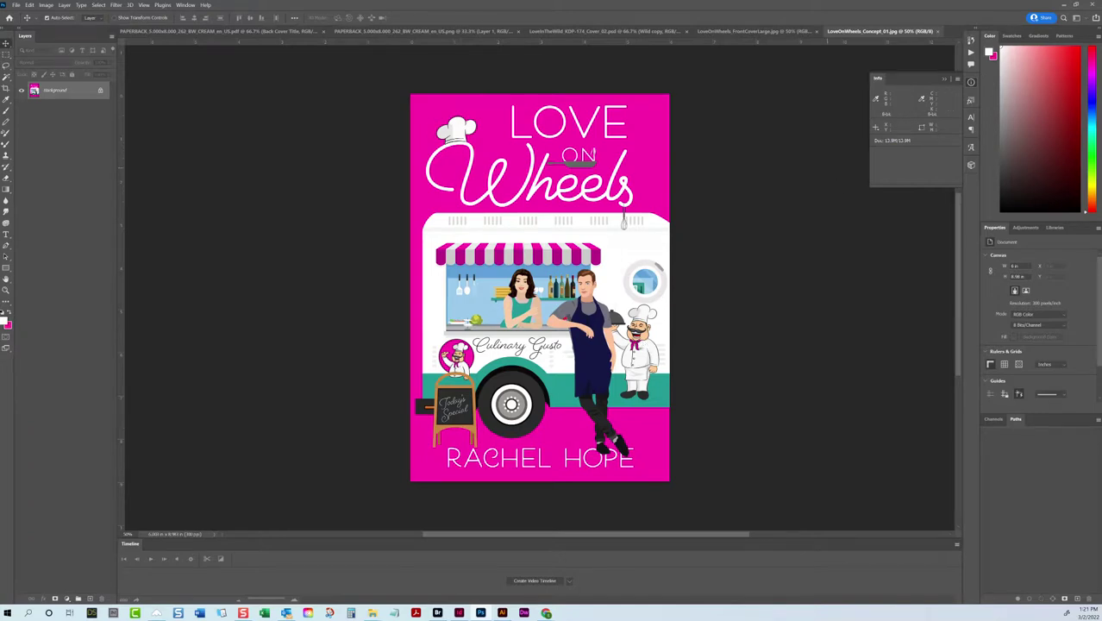
# Step: Open LoveOnWheels_Concept_01.psd from the Book 4 folder to test its artwork for separate layers, and close it without saving
pyautogui.click(1063, 5)
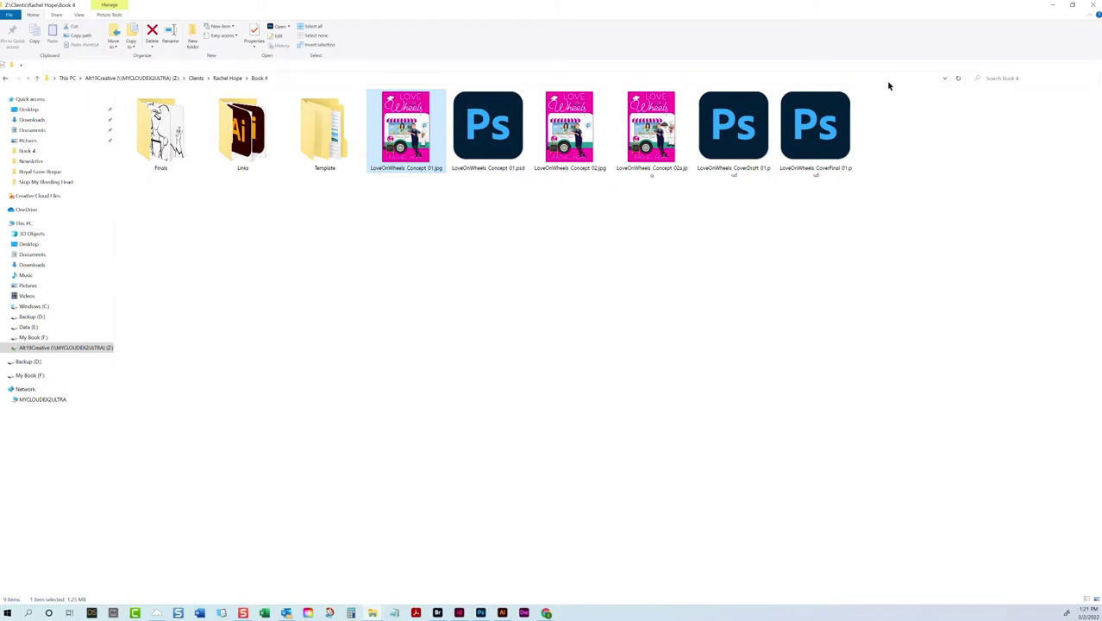
pyautogui.doubleClick(513, 138)
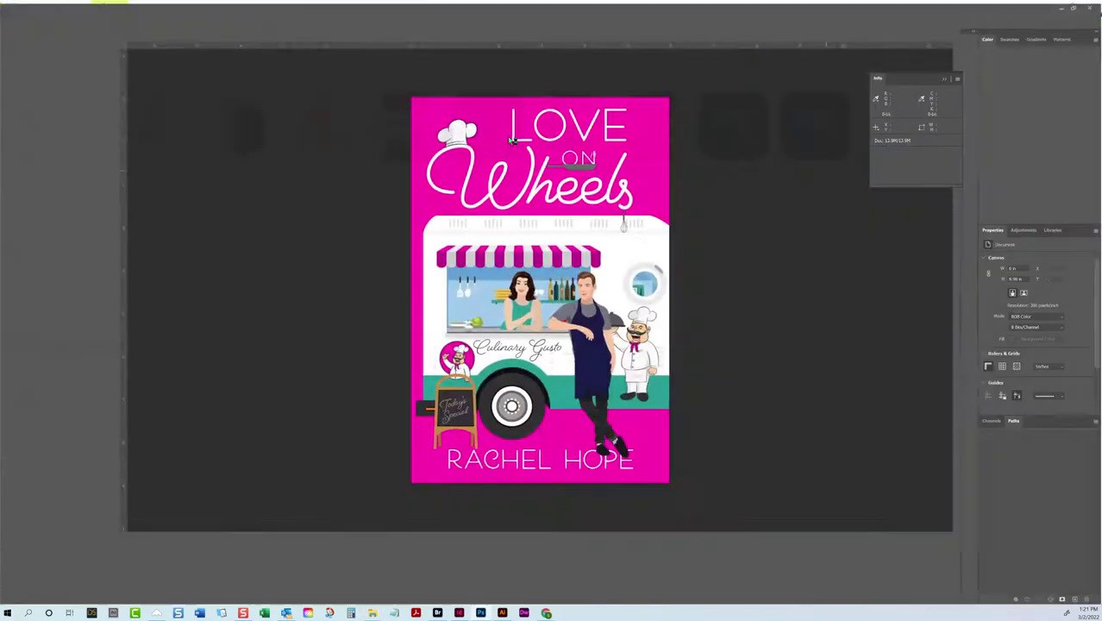
pyautogui.moveTo(651, 341); pyautogui.dragTo(638, 337)
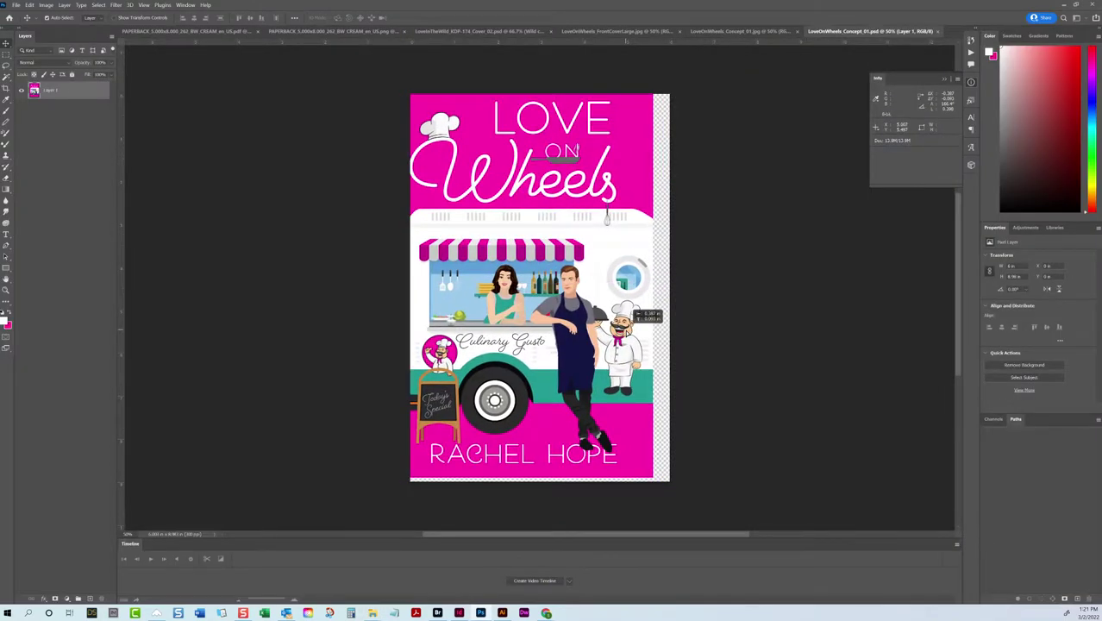
pyautogui.click(939, 32)
pyautogui.click(589, 229)
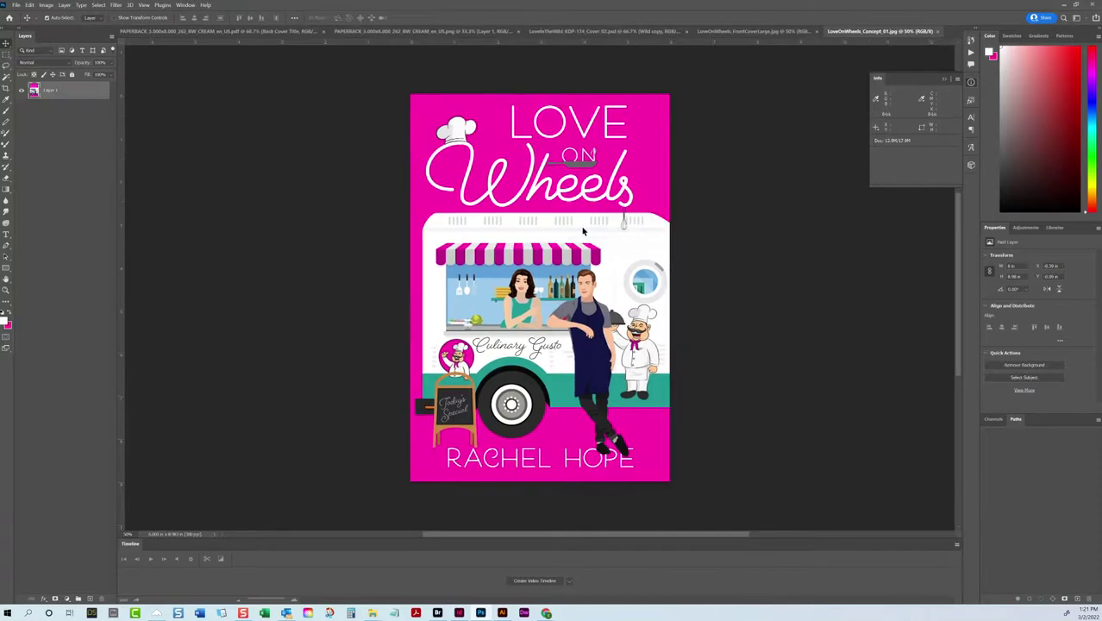
# Step: Switch to File Explorer and open LoveOnWheels_CoverDraft_01.psd from the Book 4 folder in Photoshop
pyautogui.moveTo(376, 614)
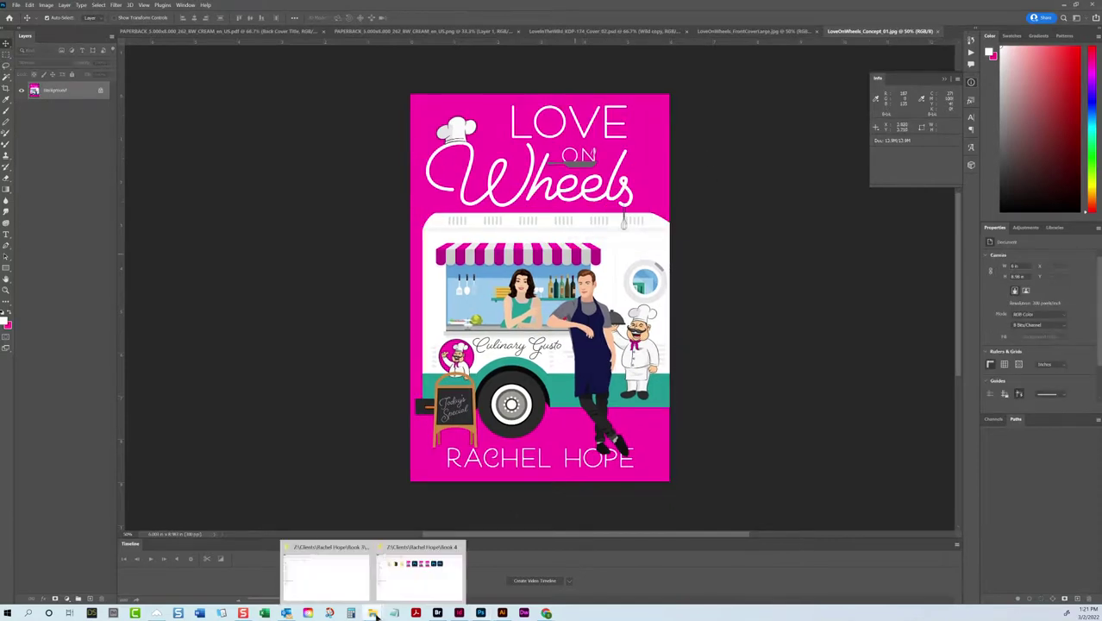
pyautogui.click(397, 589)
pyautogui.click(512, 254)
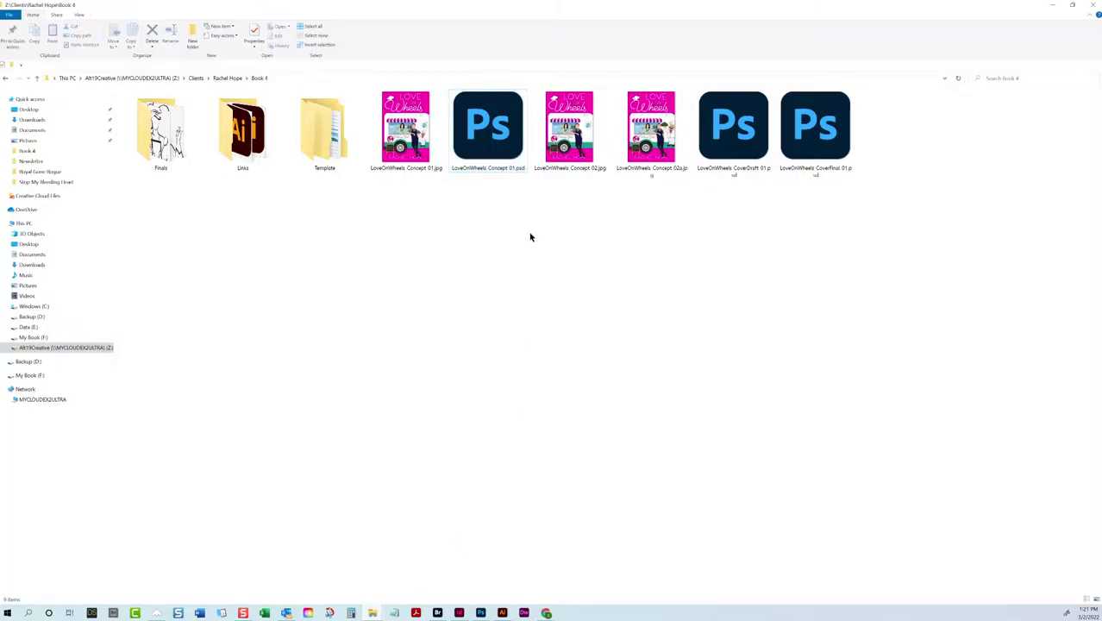
pyautogui.click(729, 144)
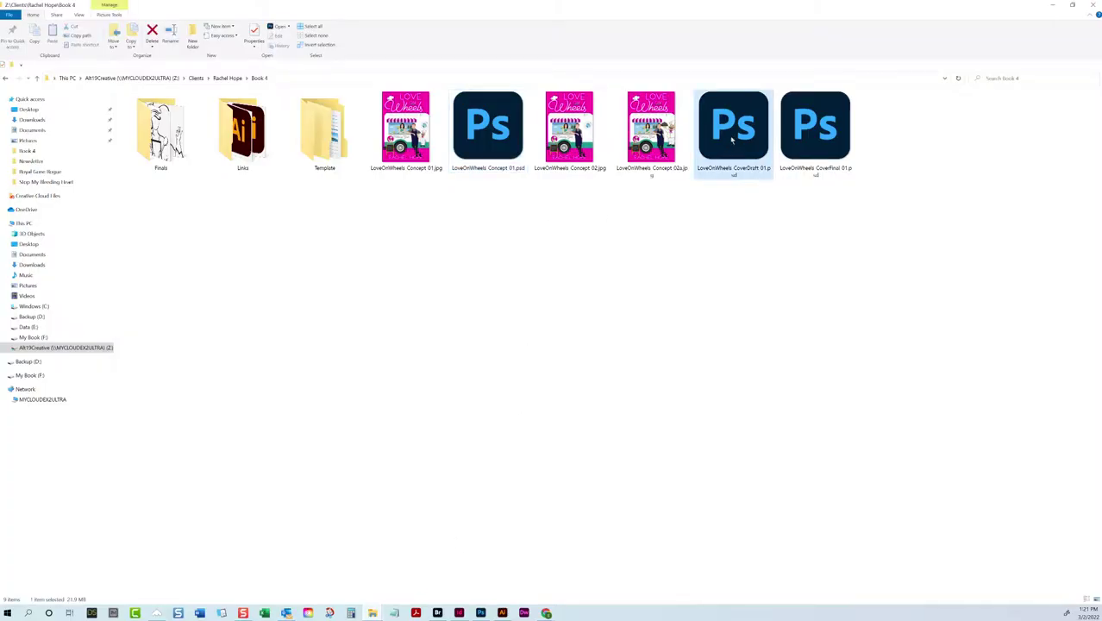
pyautogui.doubleClick(732, 140)
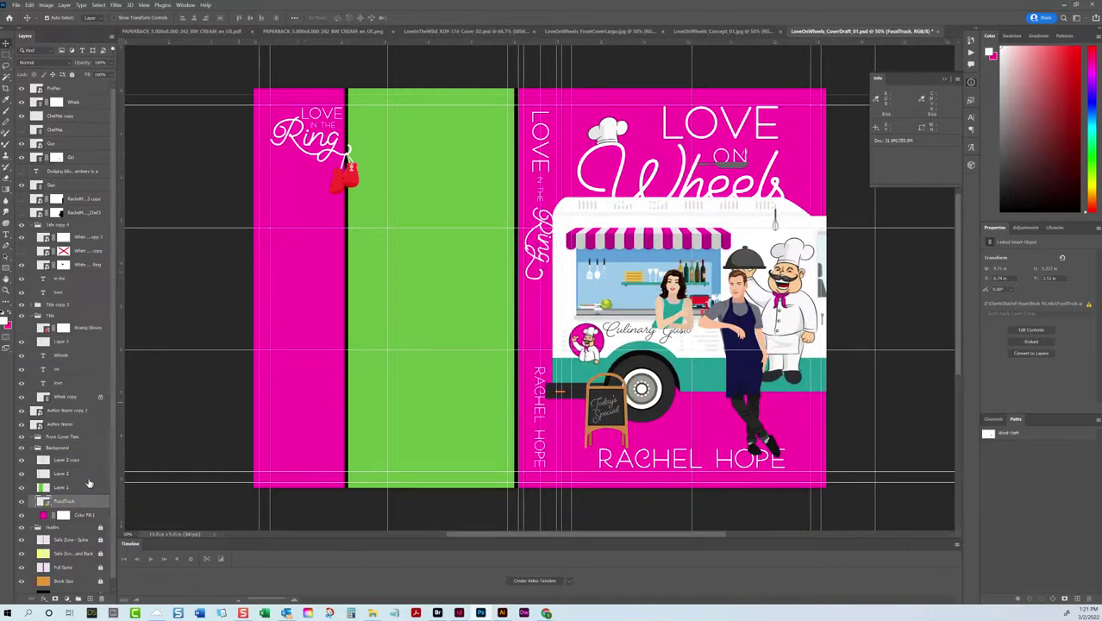
# Step: Open the draft's linked FoodTruck artwork in Illustrator, bring in the chef with the covered tray, and return to the paperback cover in Photoshop
pyautogui.doubleClick(46, 499)
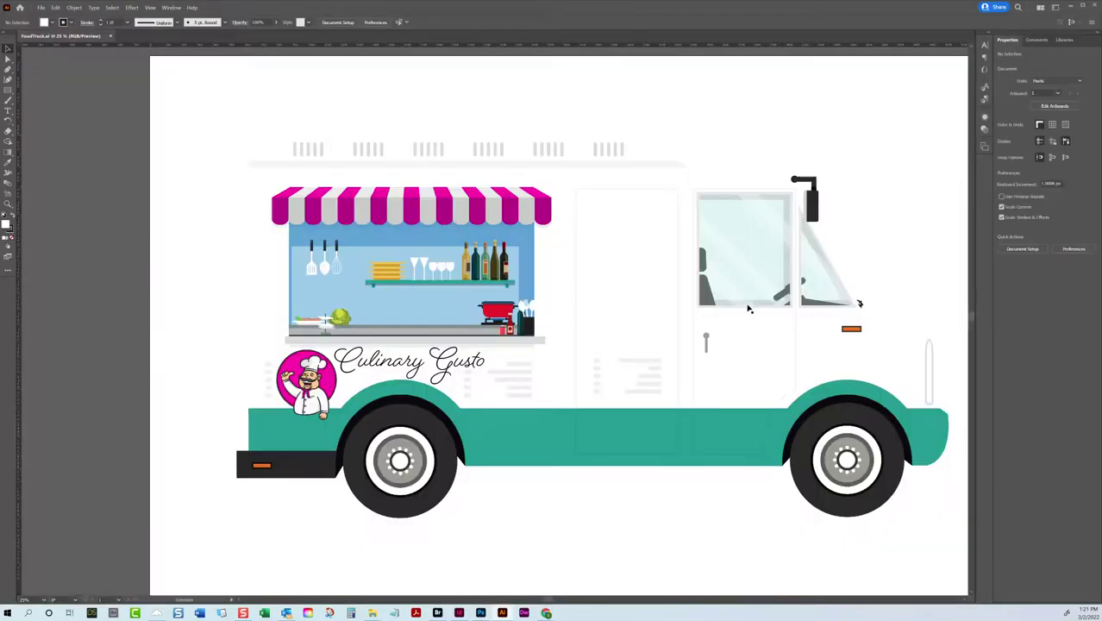
pyautogui.click(678, 353)
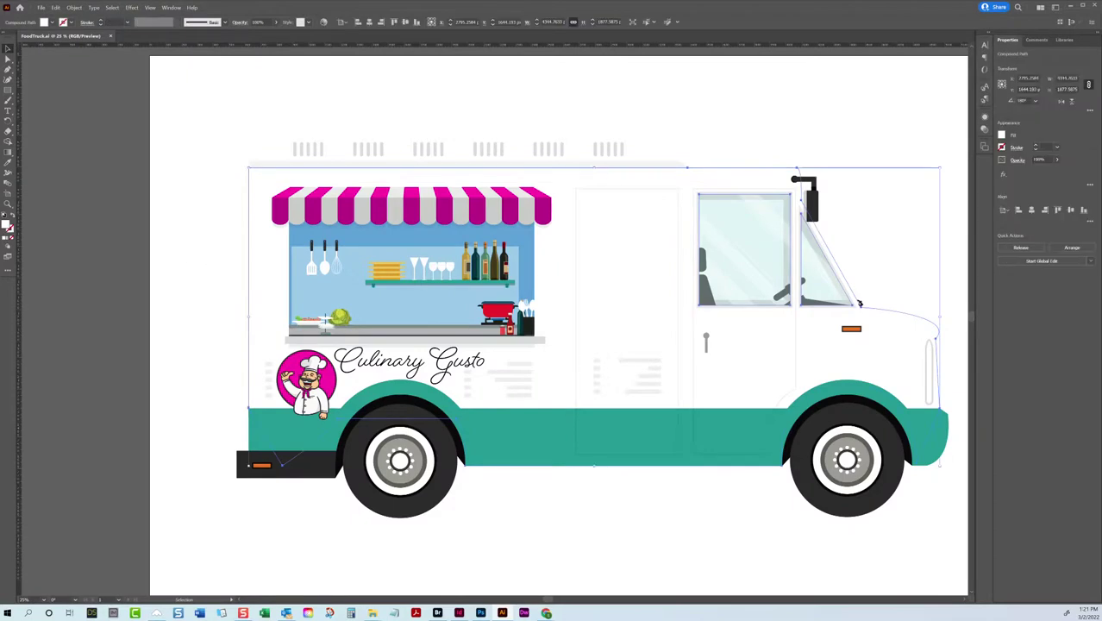
pyautogui.hotkey('ctrl', 'v')
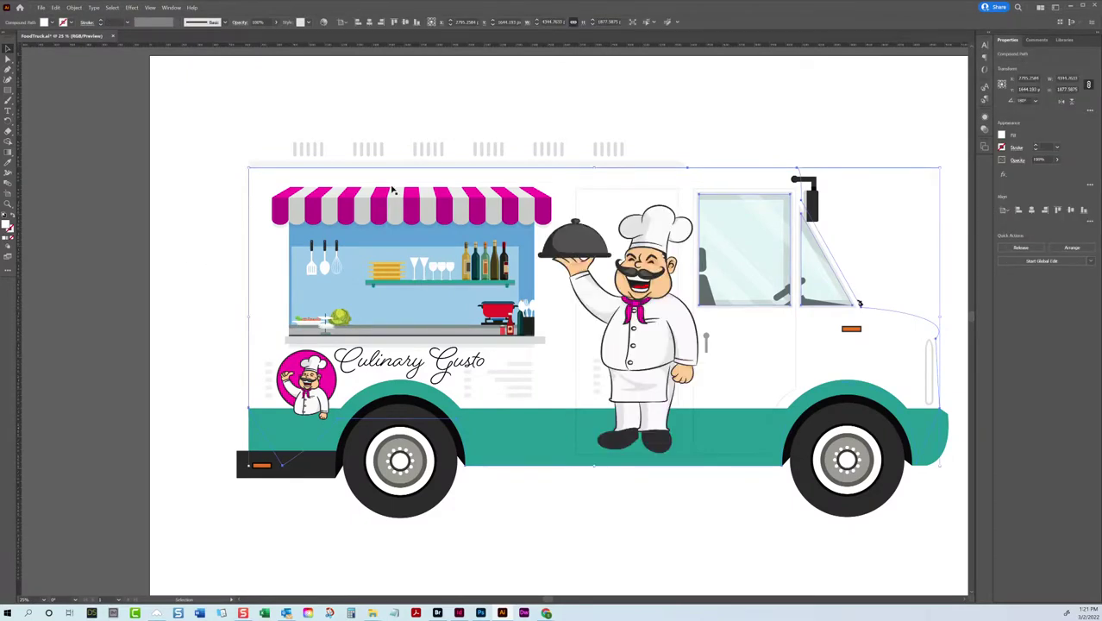
pyautogui.hotkey('ctrl', 'shift', 'a')
pyautogui.click(480, 612)
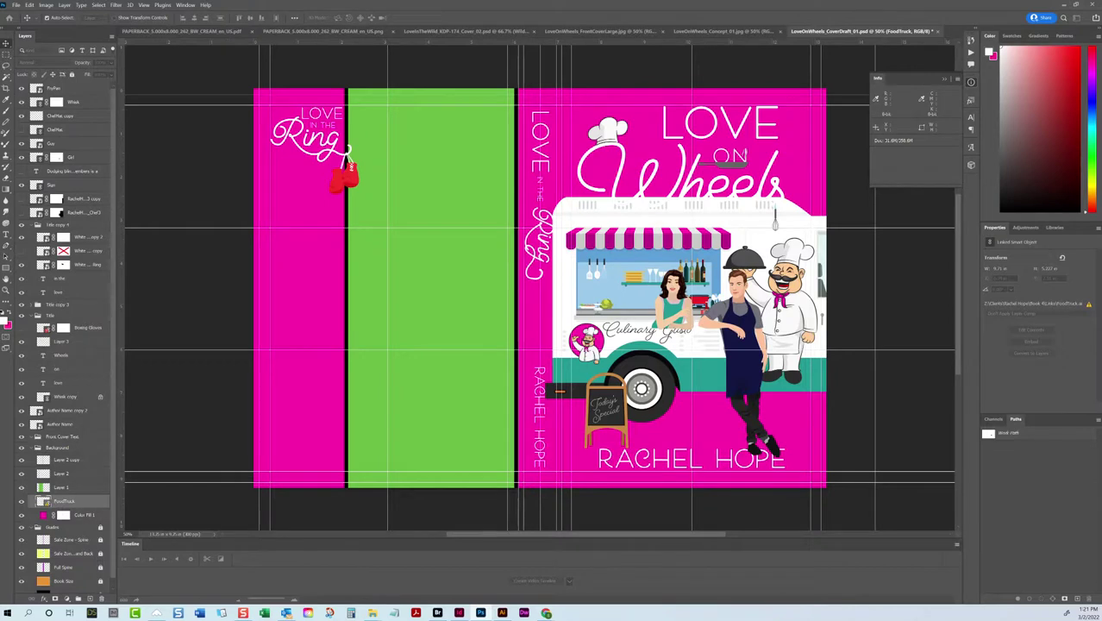
pyautogui.click(233, 32)
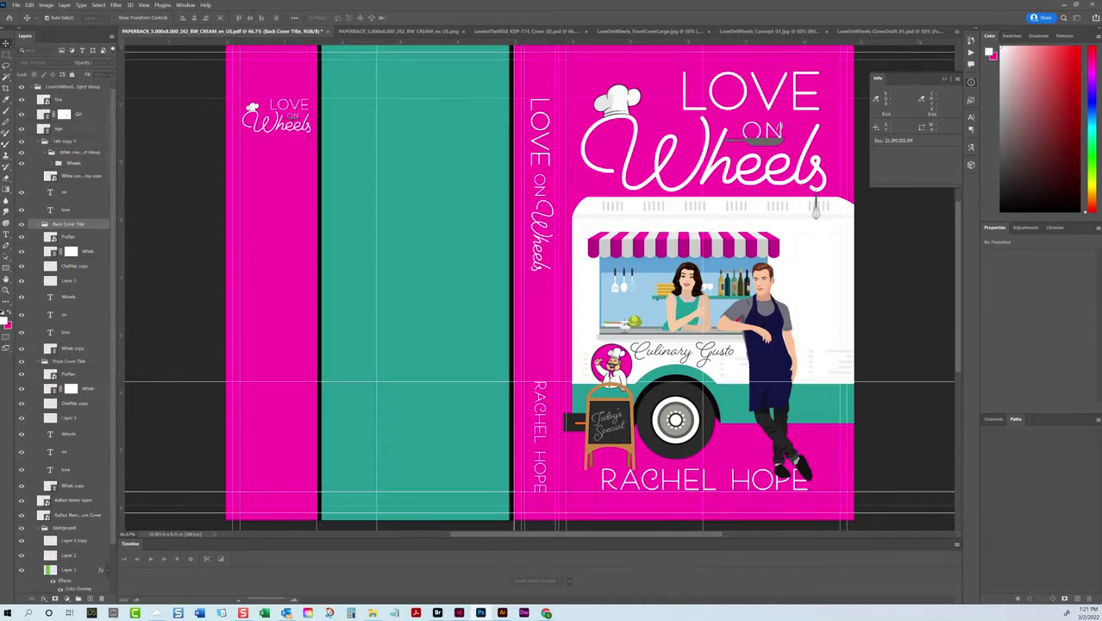
# Step: Paste the chef with the covered tray, scale it to about 1.12 in wide and place it at the bottom of the back cover's pink strip
pyautogui.hotkey('ctrl', 'v')
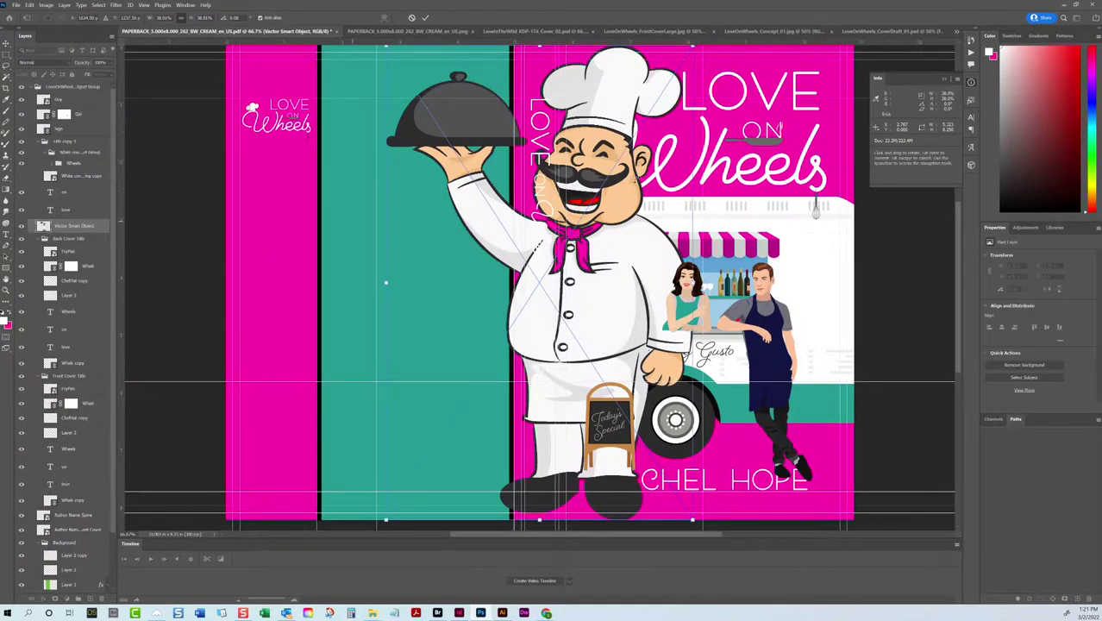
pyautogui.moveTo(693, 282); pyautogui.dragTo(470, 282)
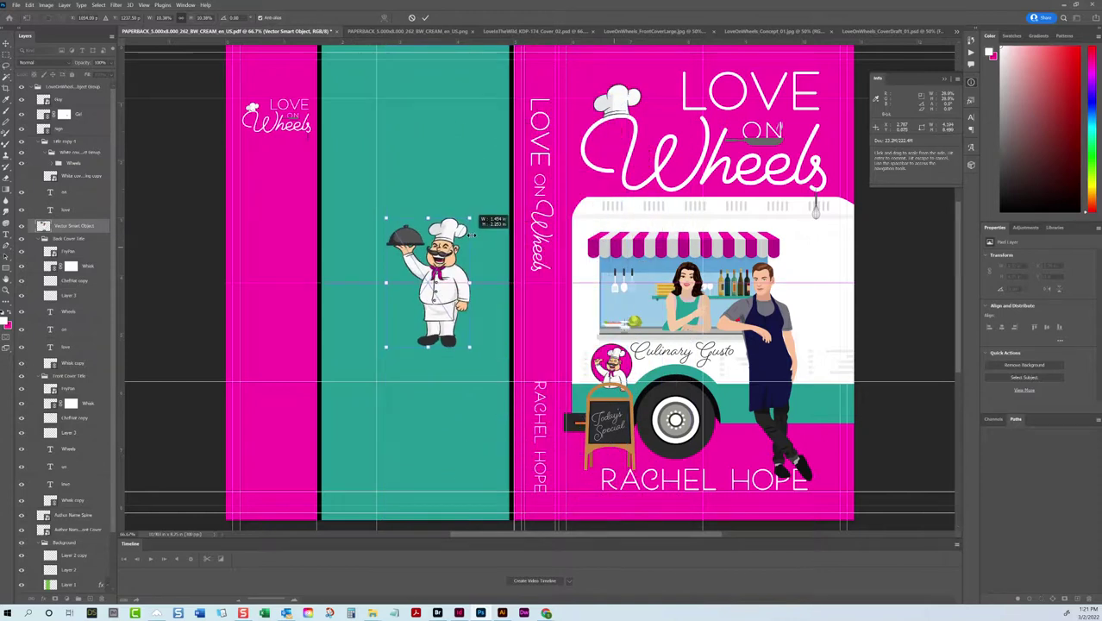
pyautogui.moveTo(386, 221); pyautogui.dragTo(246, 386)
pyautogui.moveTo(285, 442); pyautogui.dragTo(285, 446)
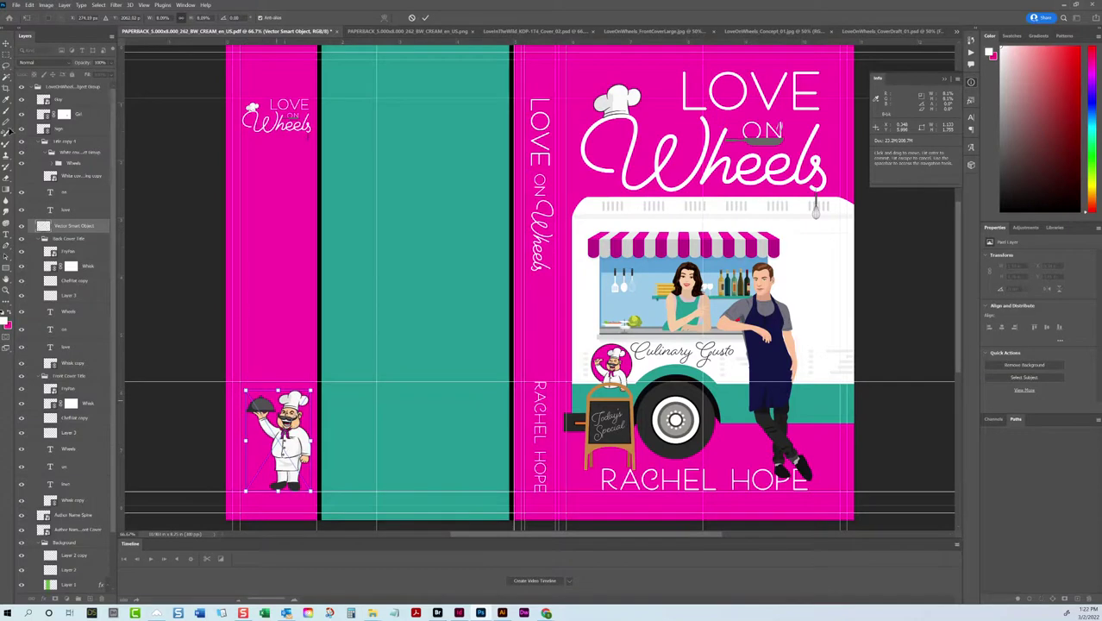
pyautogui.press('Return')
# Step: Go through the open reference documents and close LoveOnWheels_CoverDraft_01.psd without saving
pyautogui.click(642, 32)
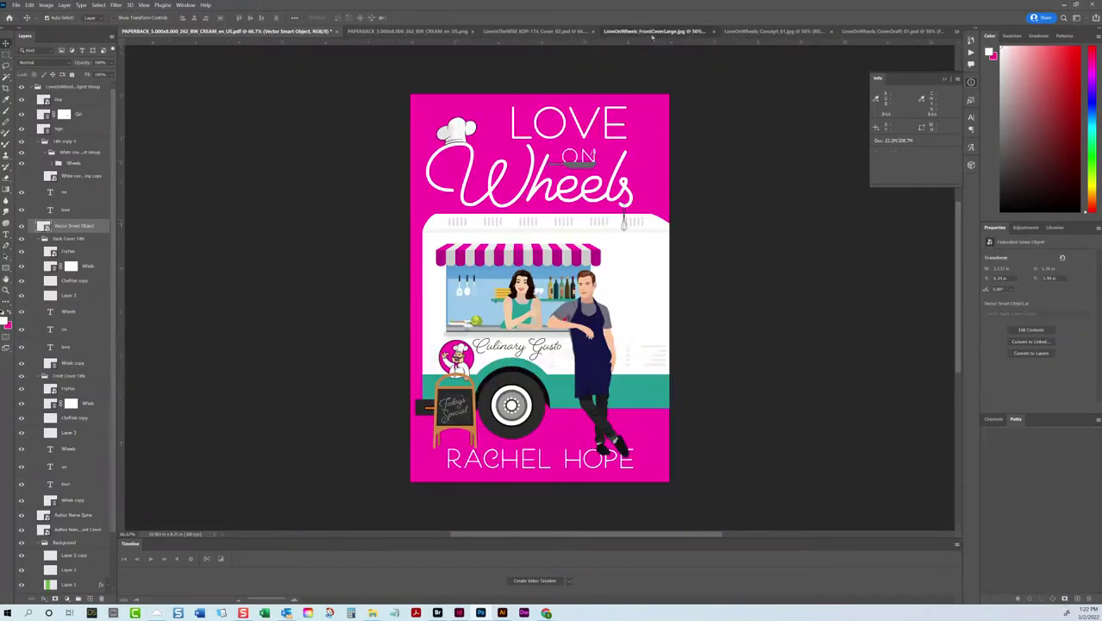
pyautogui.click(737, 31)
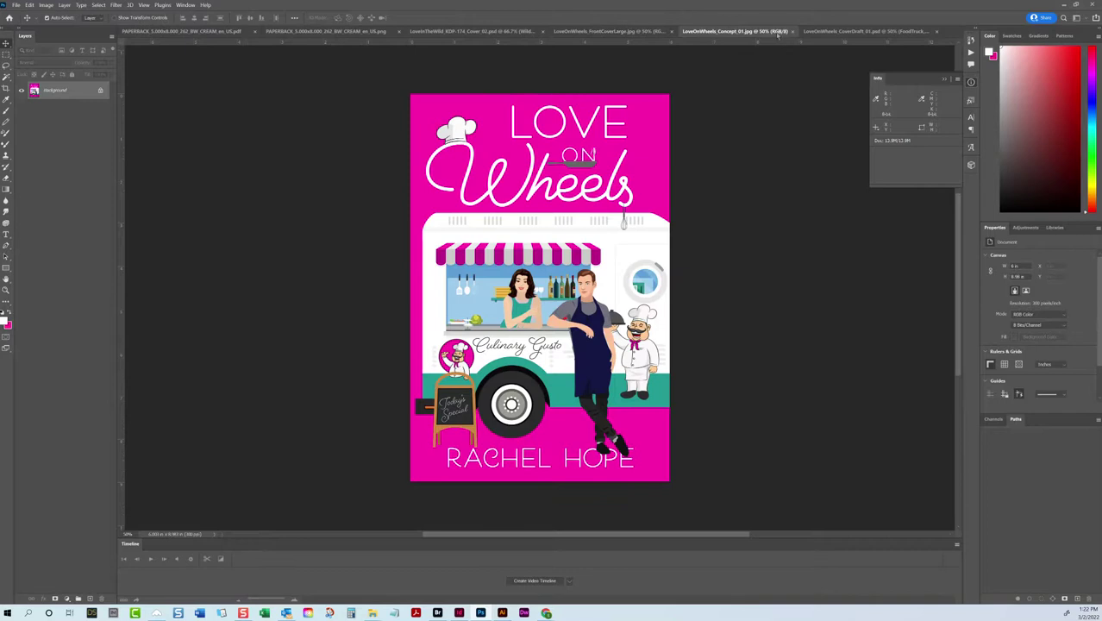
pyautogui.click(823, 31)
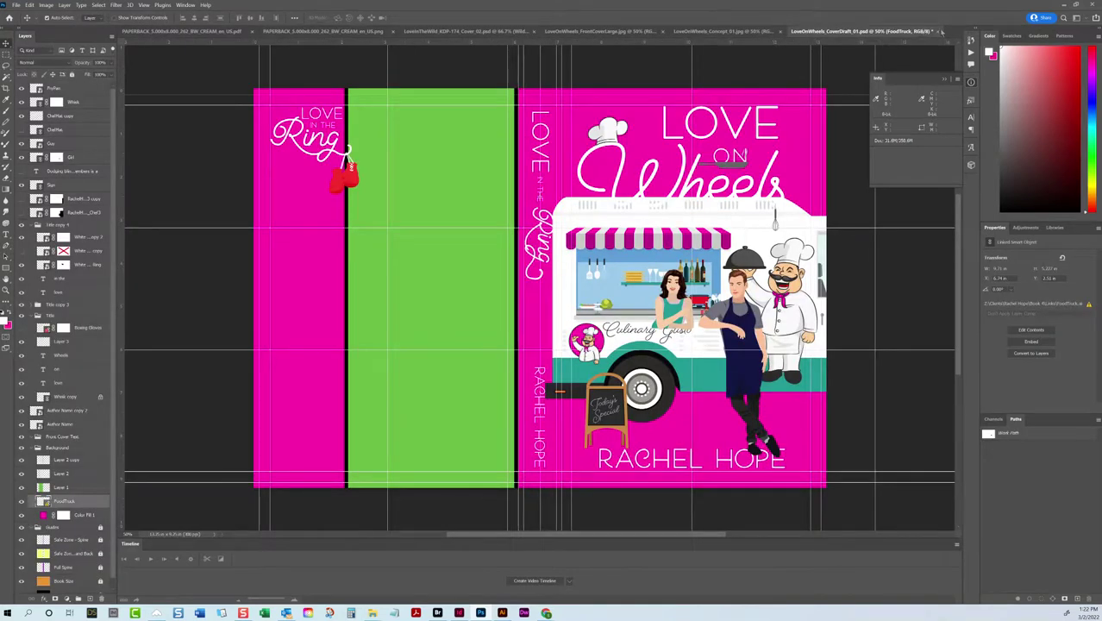
pyautogui.click(941, 32)
pyautogui.click(571, 226)
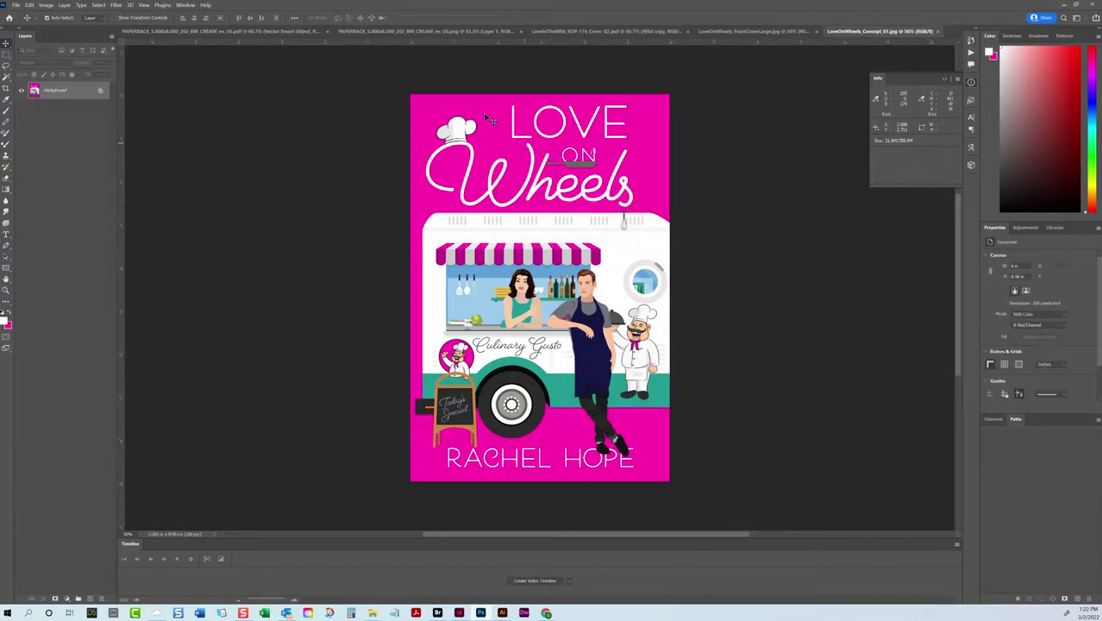
# Step: Close the paperback template PNG, the Love in the Wild cover without saving, and the two Love on Wheels JPGs
pyautogui.click(418, 32)
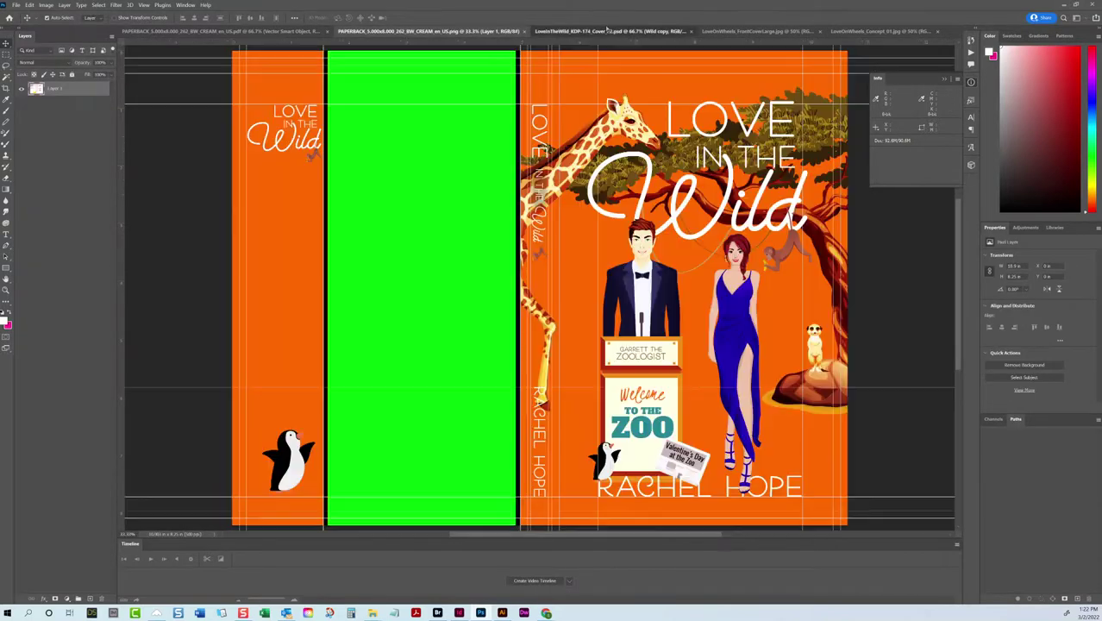
pyautogui.click(608, 30)
pyautogui.click(517, 31)
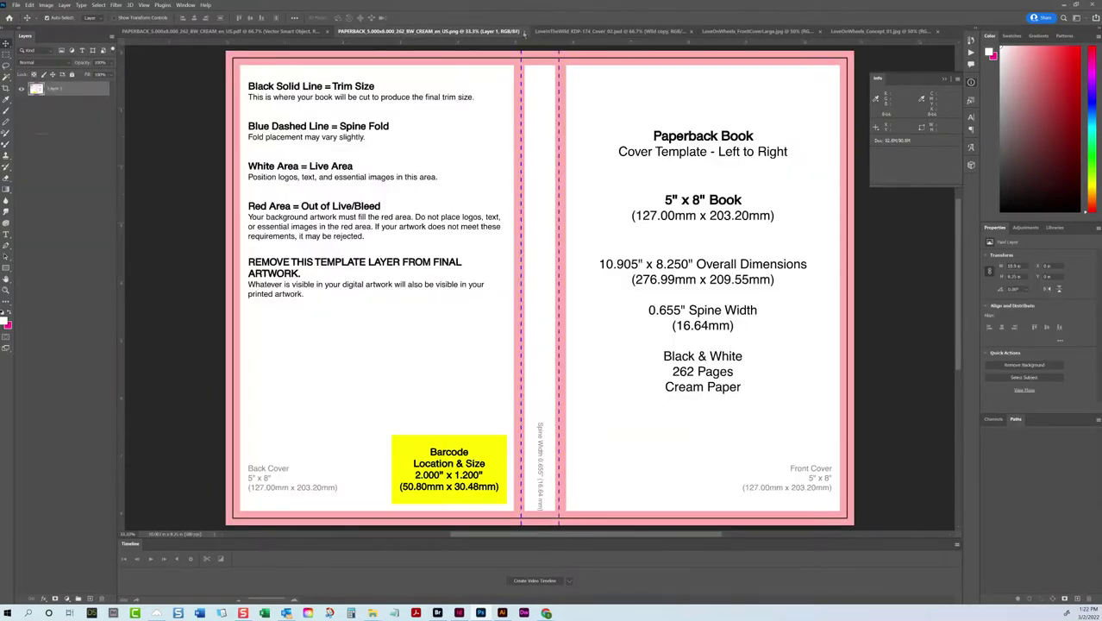
pyautogui.click(524, 32)
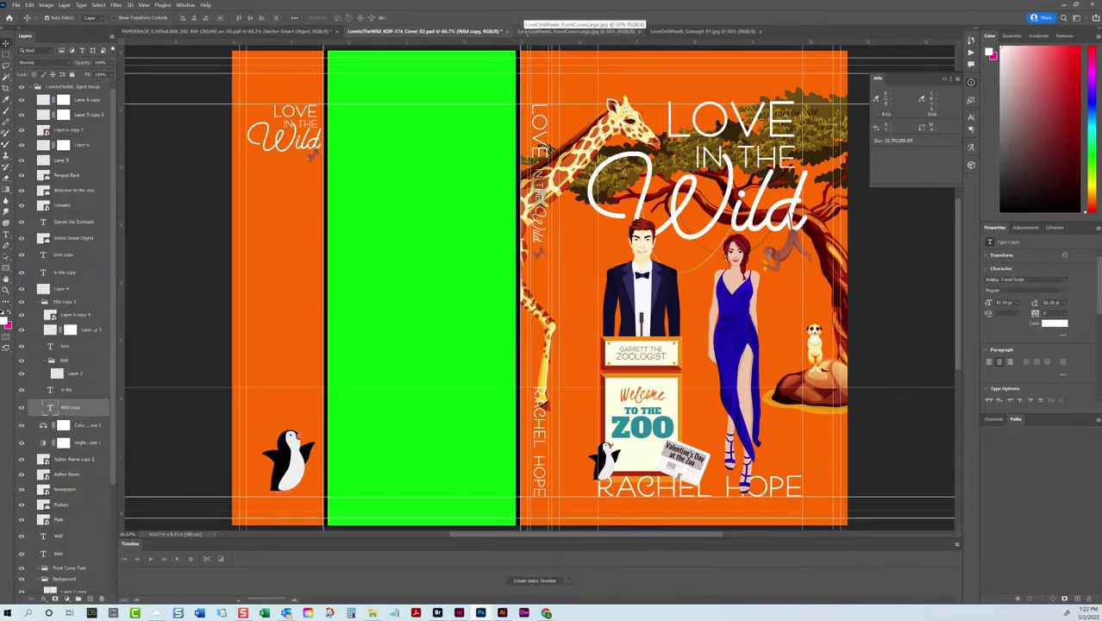
pyautogui.click(508, 31)
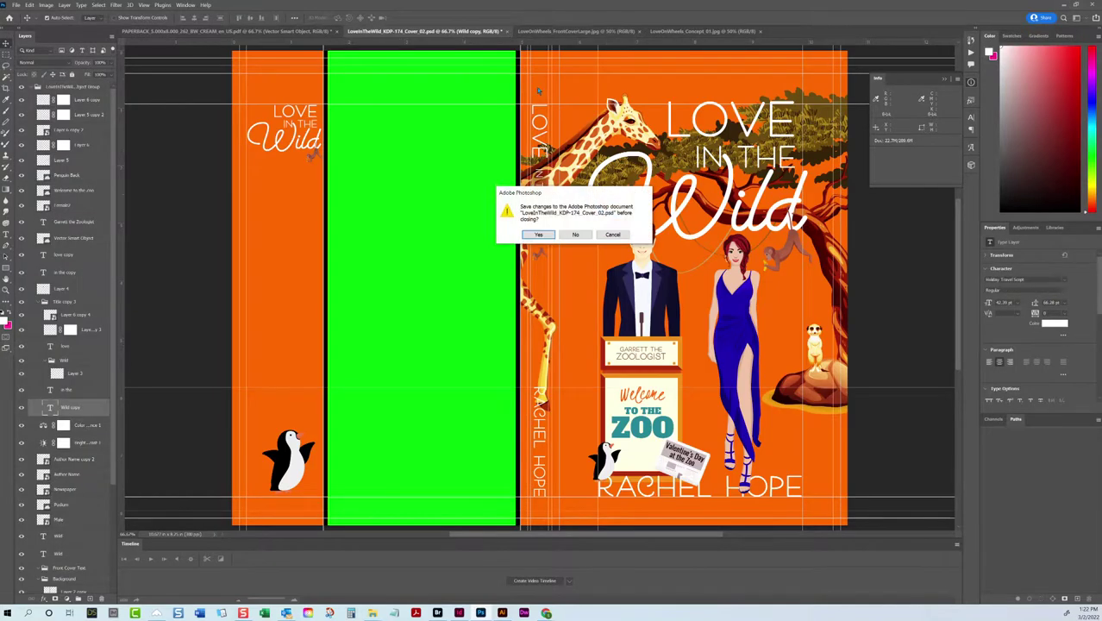
pyautogui.click(578, 234)
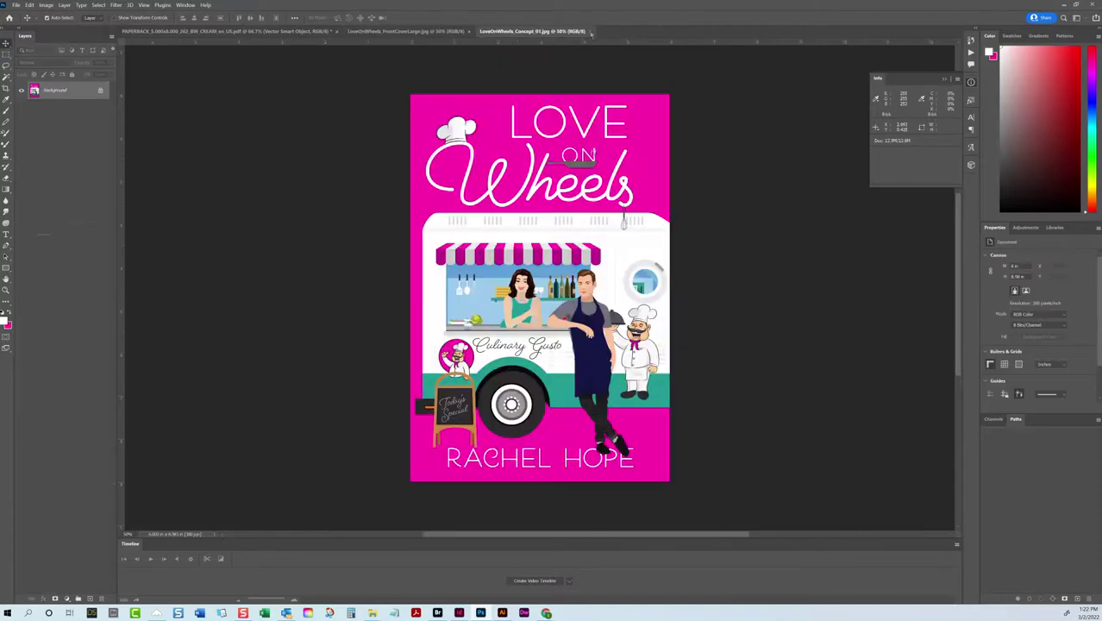
pyautogui.click(590, 31)
pyautogui.click(467, 31)
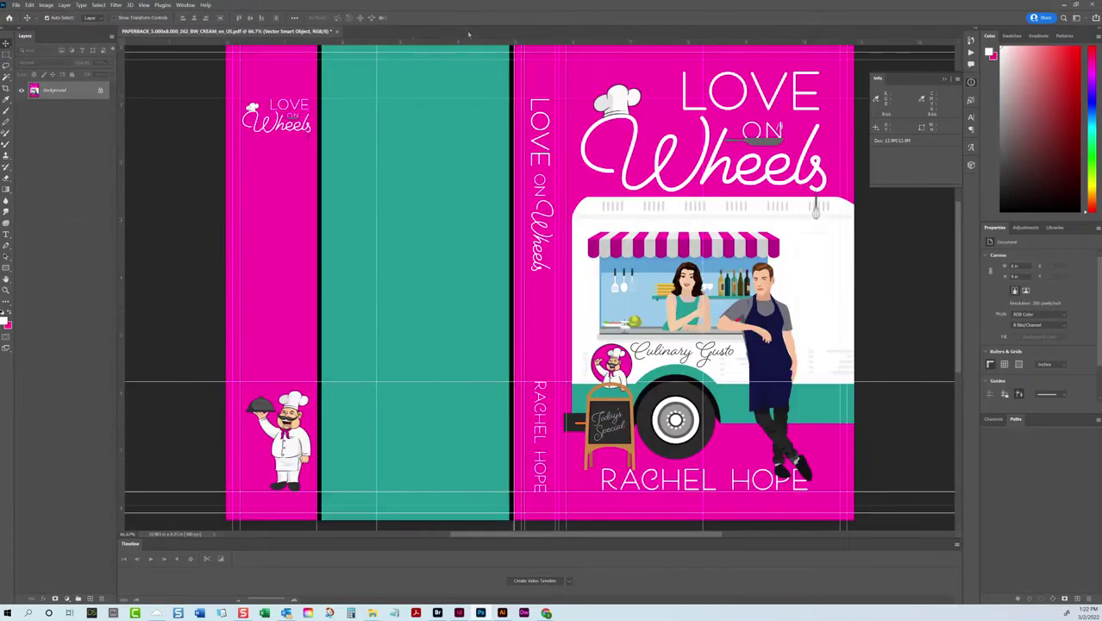
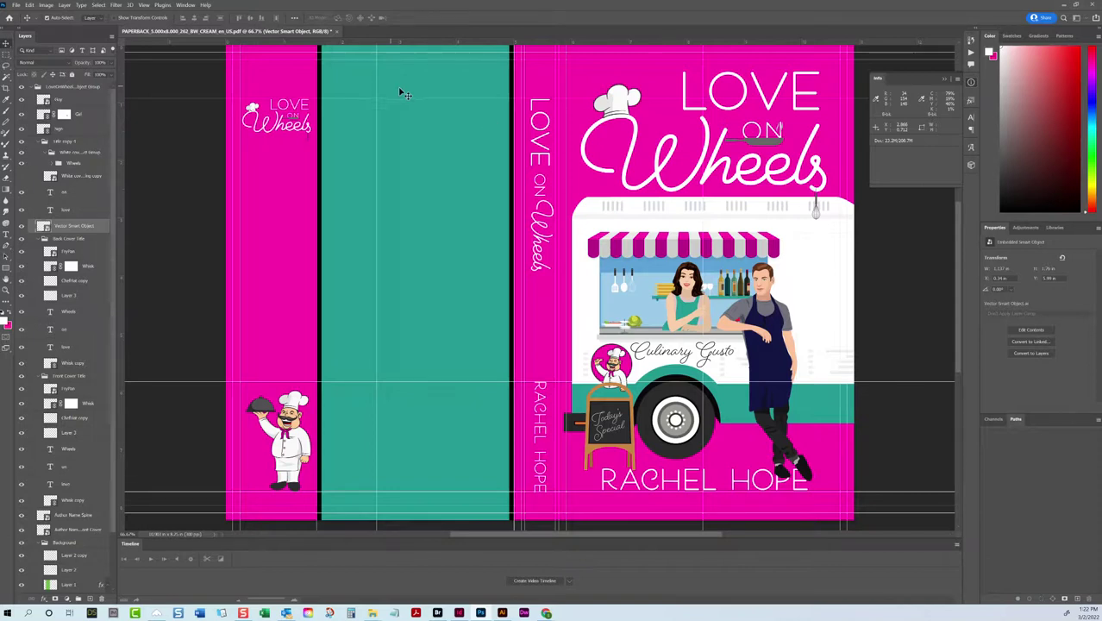
# Step: Try clearing all guides from the paperback cover, and undo the clearing
pyautogui.click(519, 133)
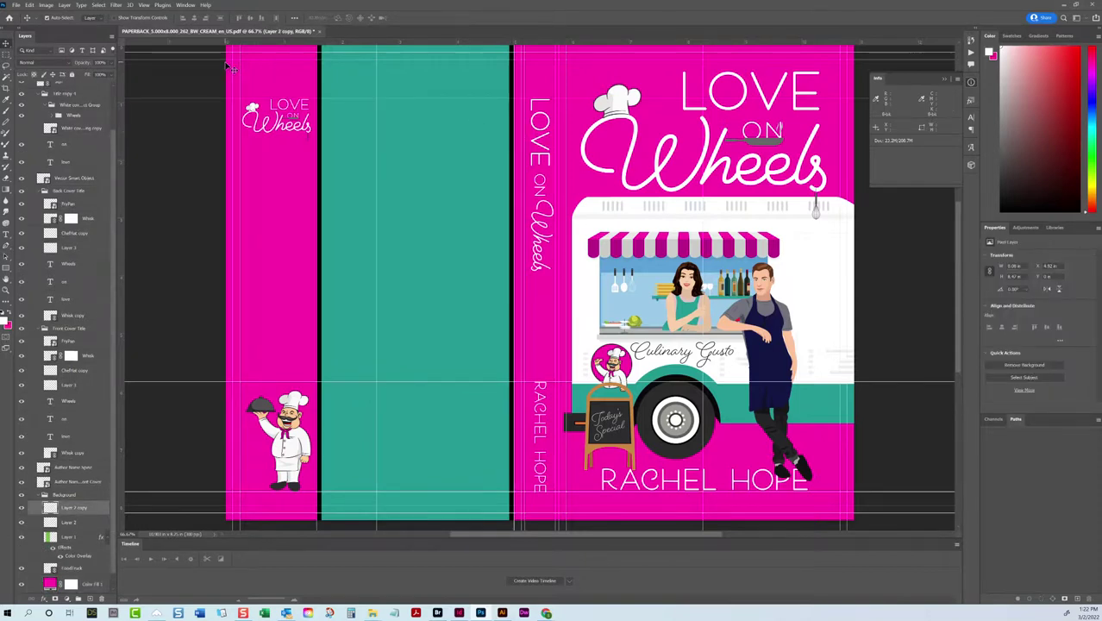
pyautogui.click(143, 5)
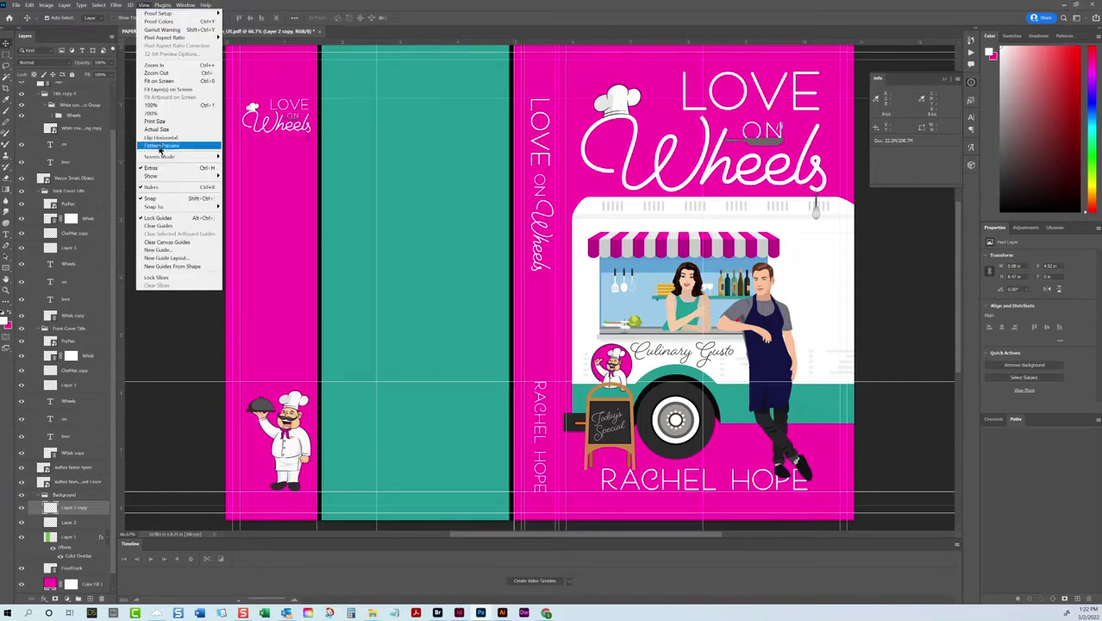
pyautogui.click(173, 226)
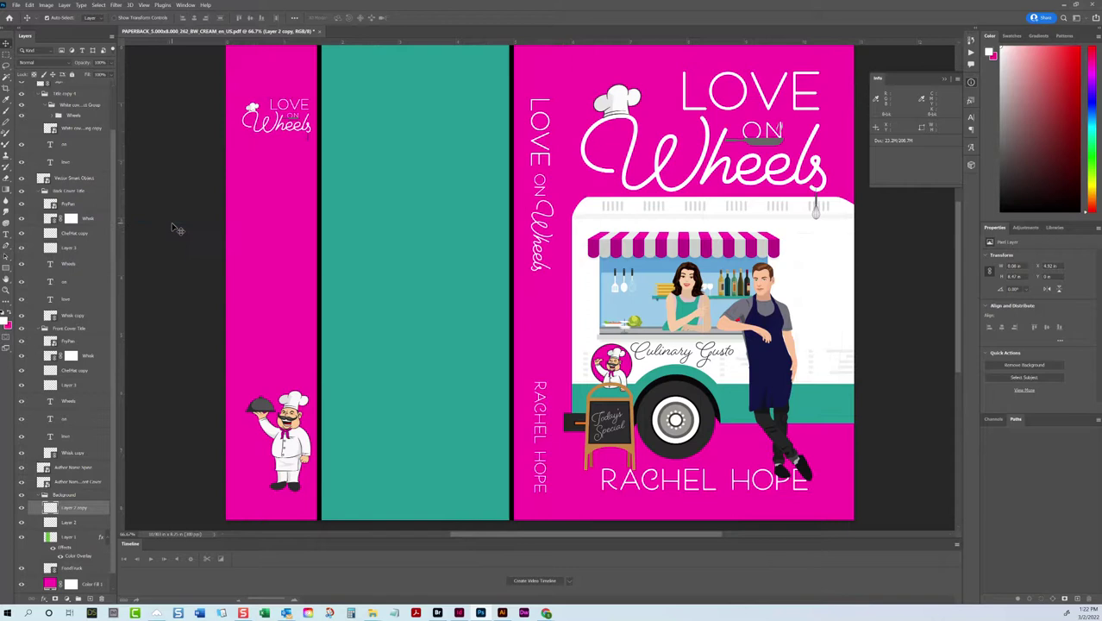
pyautogui.hotkey('ctrl', 'z')
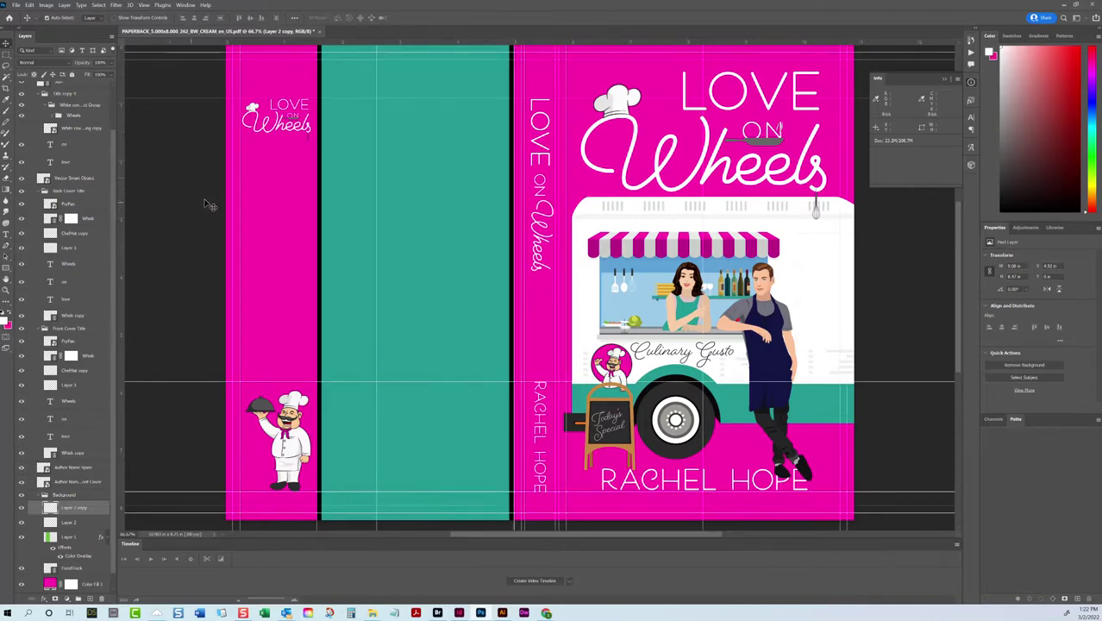
# Step: Check the paperback cover's canvas width and height in inches without changing them
pyautogui.click(47, 6)
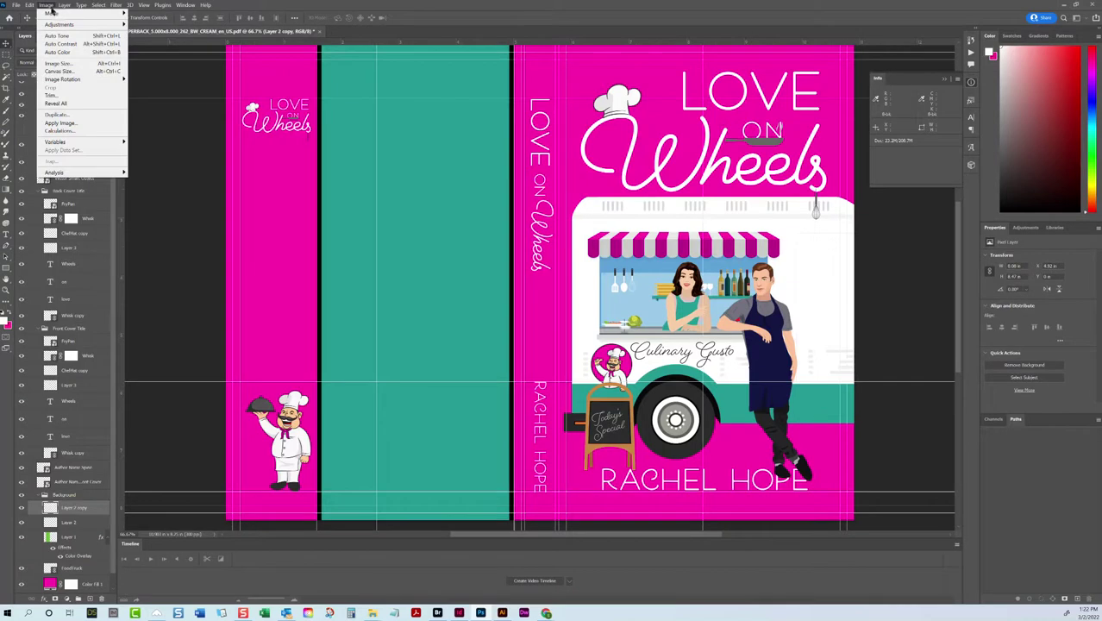
pyautogui.click(65, 71)
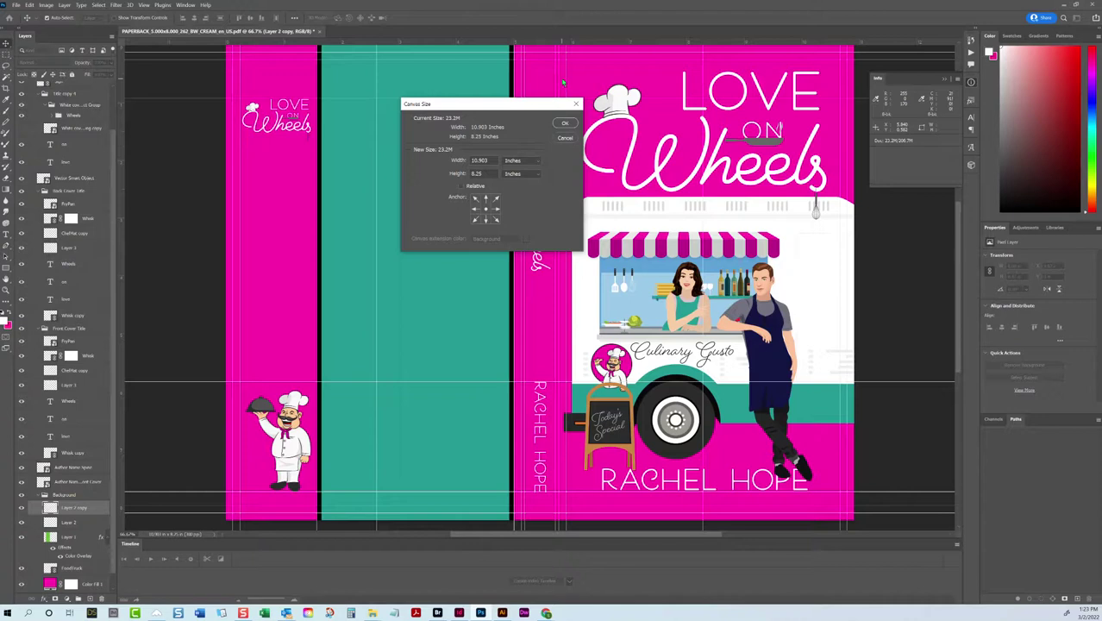
pyautogui.click(564, 138)
pyautogui.click(460, 613)
pyautogui.click(26, 11)
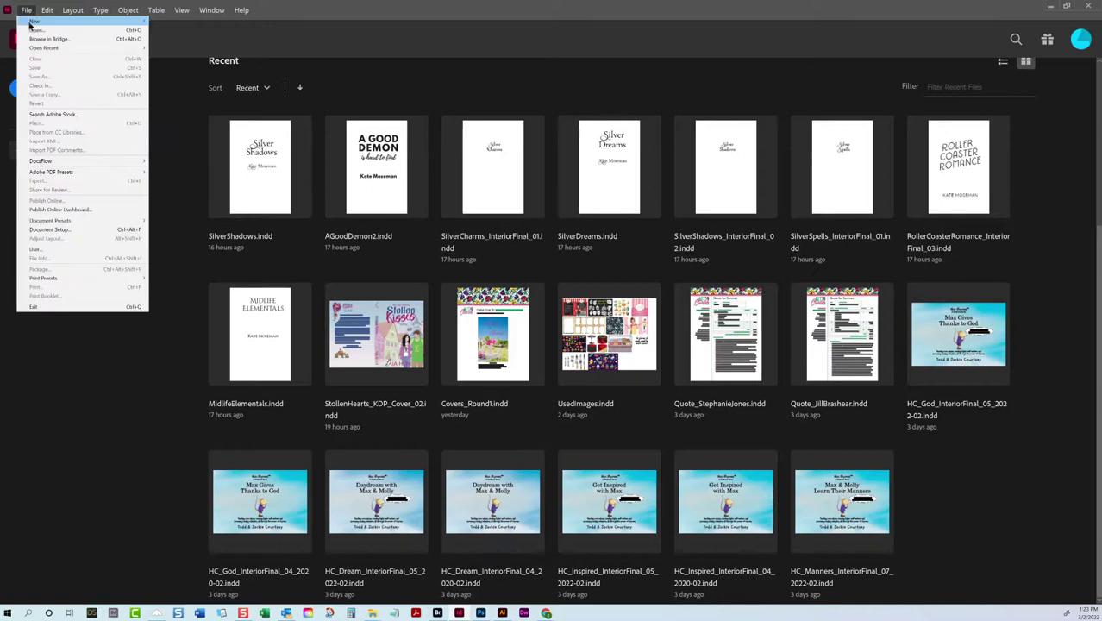
pyautogui.moveTo(39, 17)
pyautogui.click(172, 26)
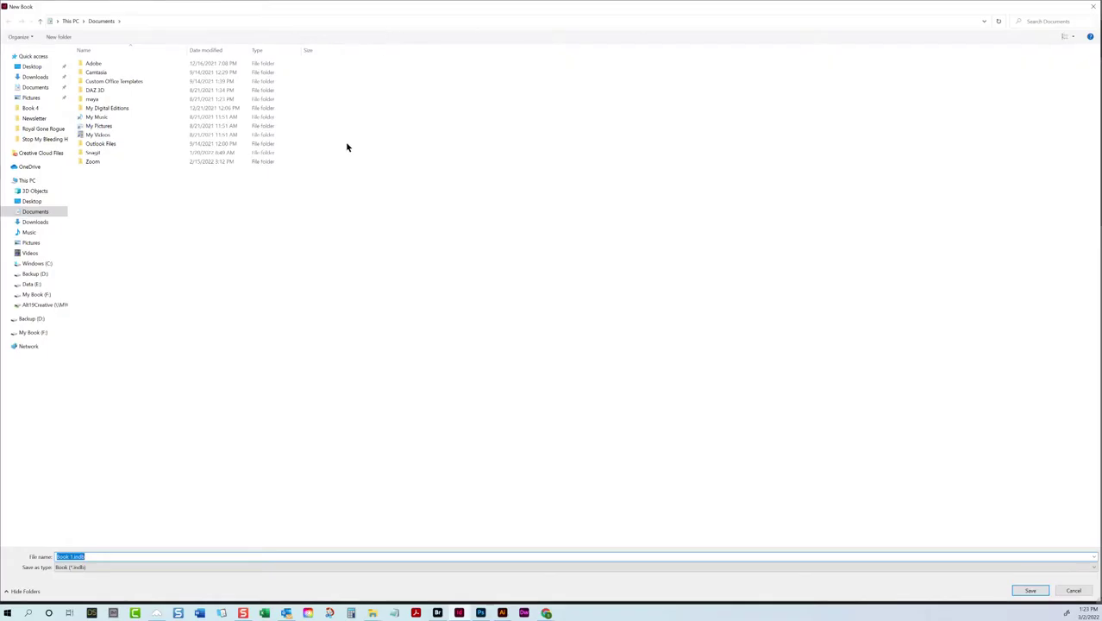
pyautogui.press('Escape')
# Step: Start a new document in InDesign, and close Illustrator together with its FoodTruck artwork
pyautogui.click(27, 10)
pyautogui.moveTo(33, 21)
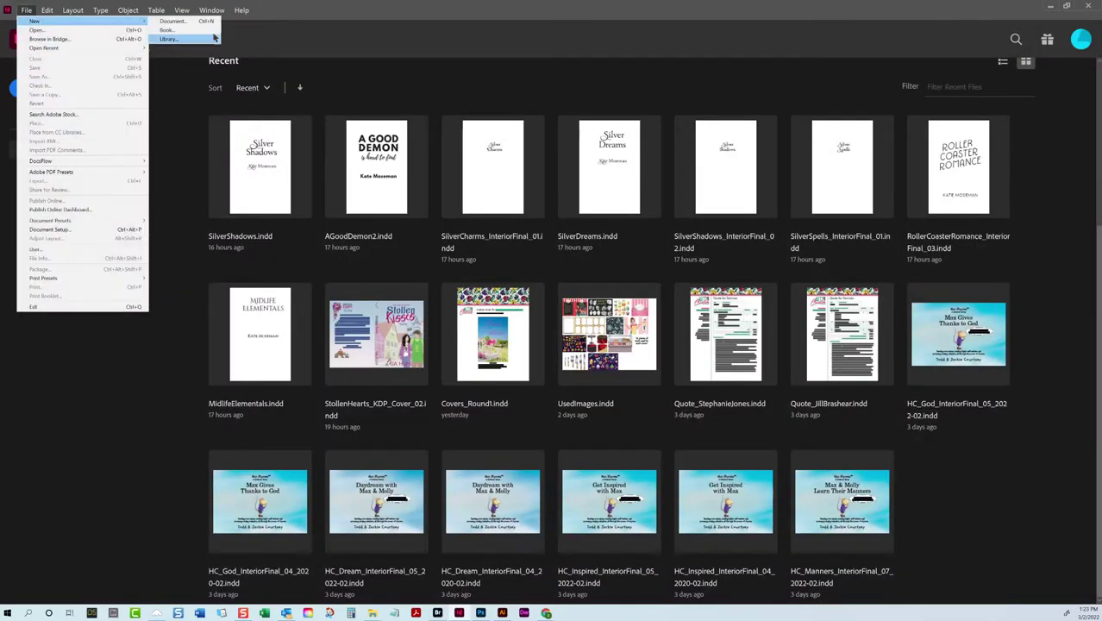
pyautogui.click(212, 23)
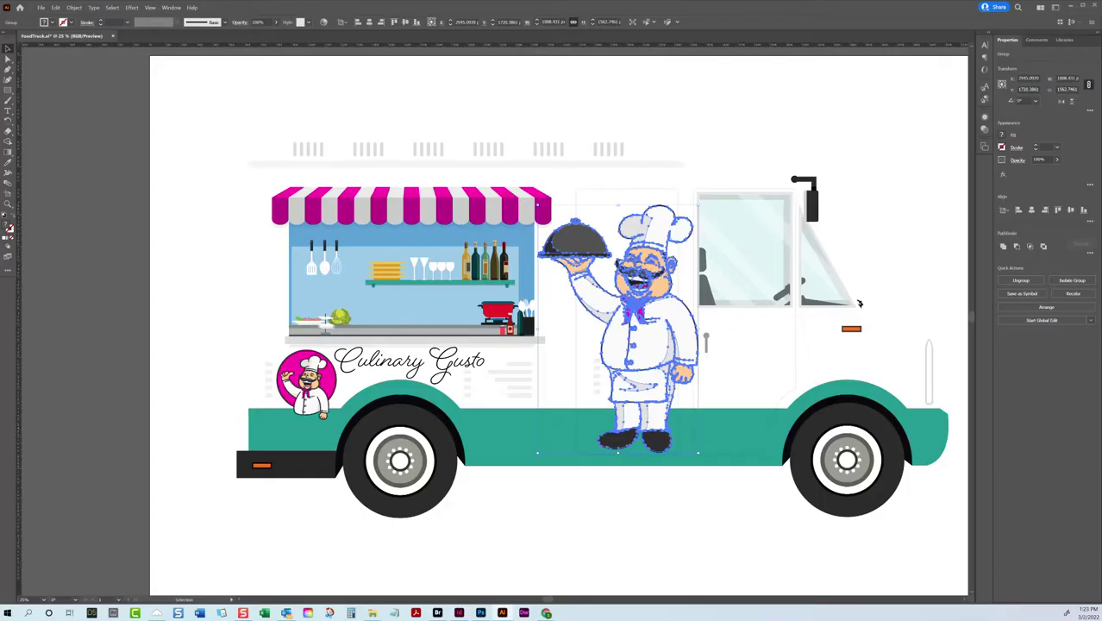
pyautogui.click(1094, 5)
pyautogui.click(593, 318)
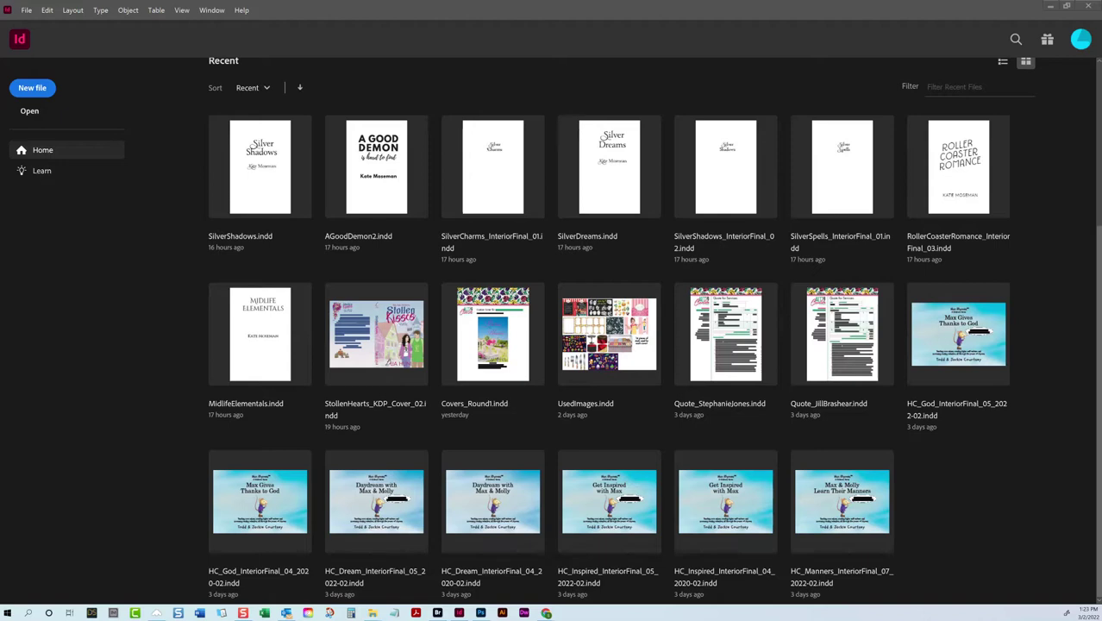
# Step: Create a new InDesign document 10.903 in wide and 8.25 in high, and collapse the paragraph styles list
pyautogui.hotkey('ctrl', 'n')
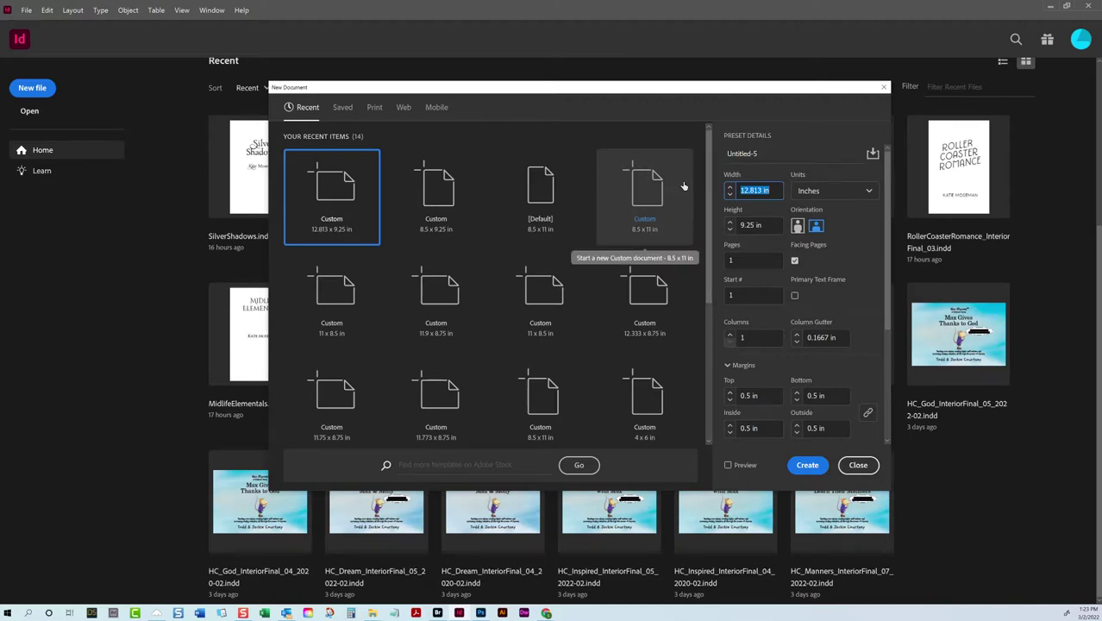
pyautogui.write('10.903')
pyautogui.press('Tab')
pyautogui.write('8.')
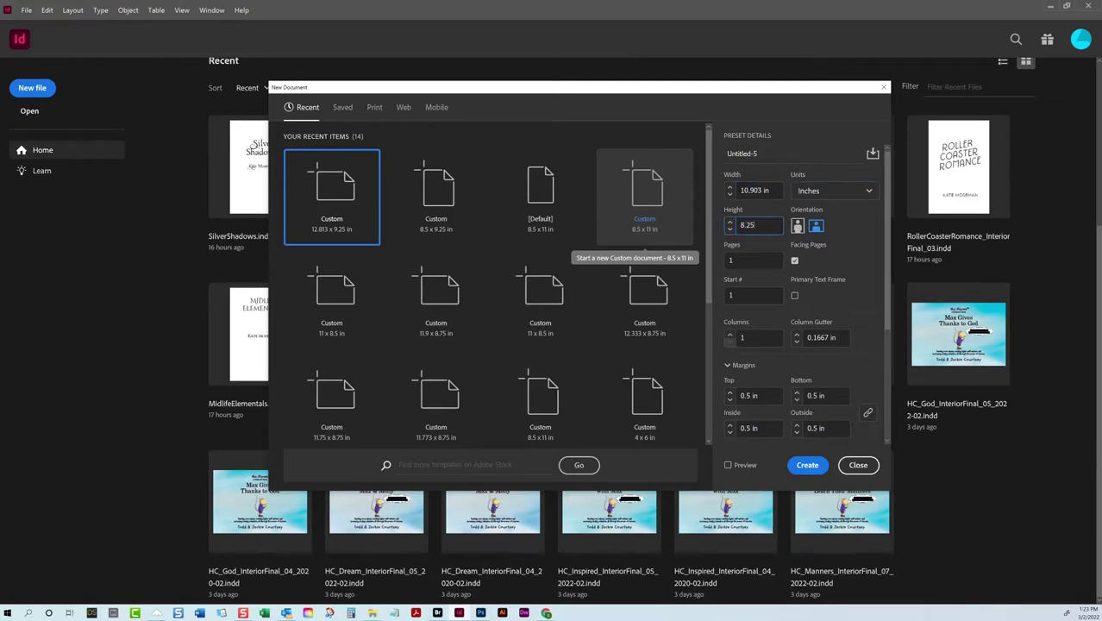
pyautogui.write('25')
pyautogui.click(808, 466)
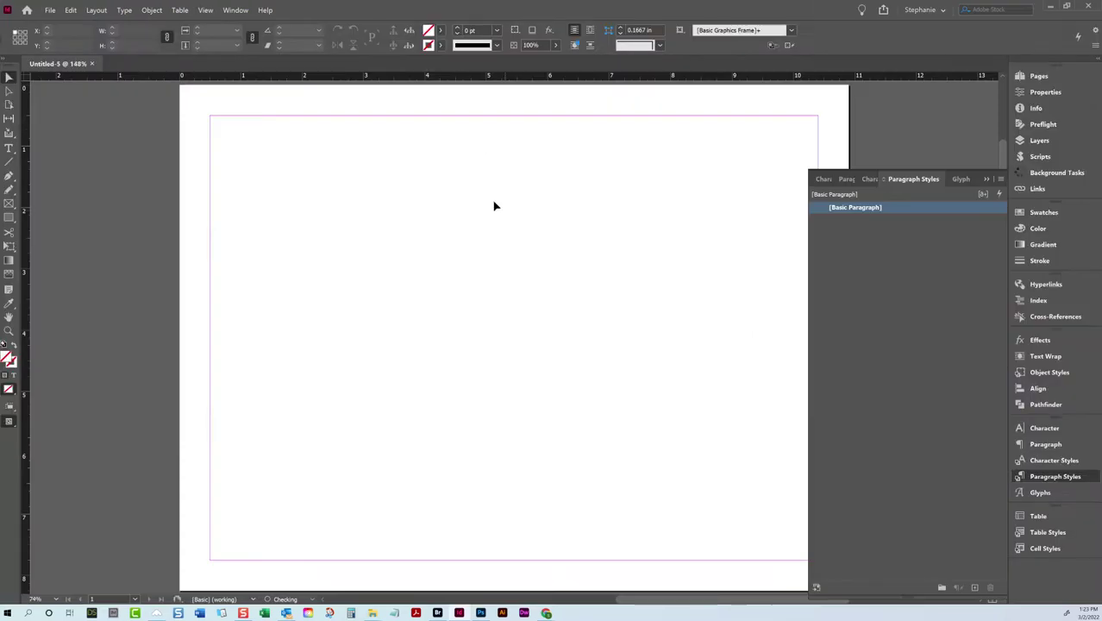
pyautogui.click(987, 178)
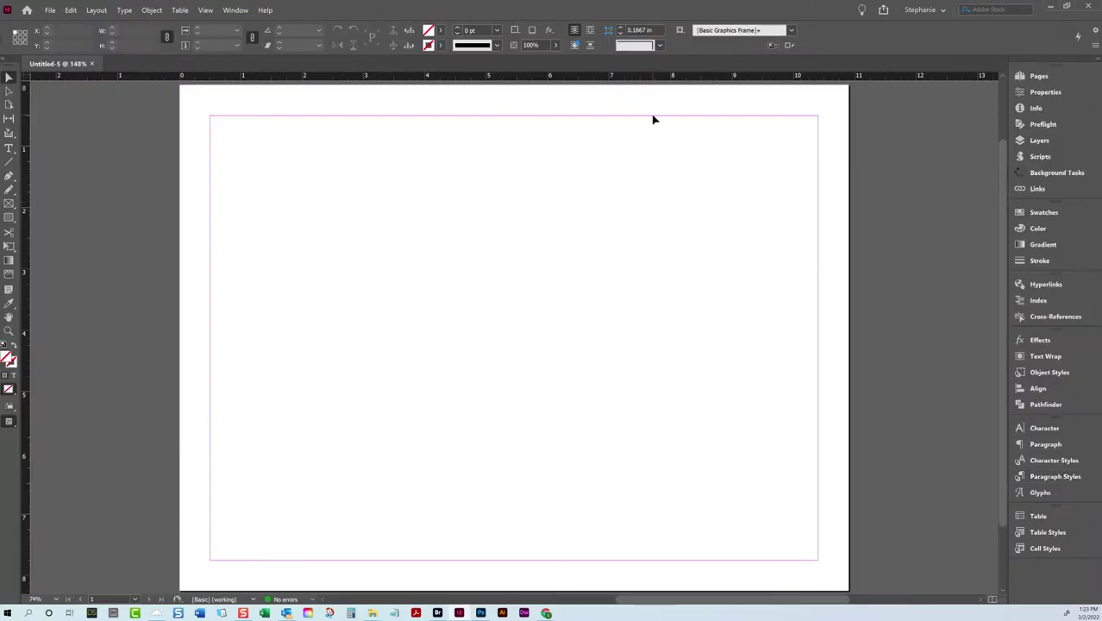
# Step: Start placing artwork in the new document and select LoveOnWheels_CoverDraft_01.psd as the file
pyautogui.click(50, 10)
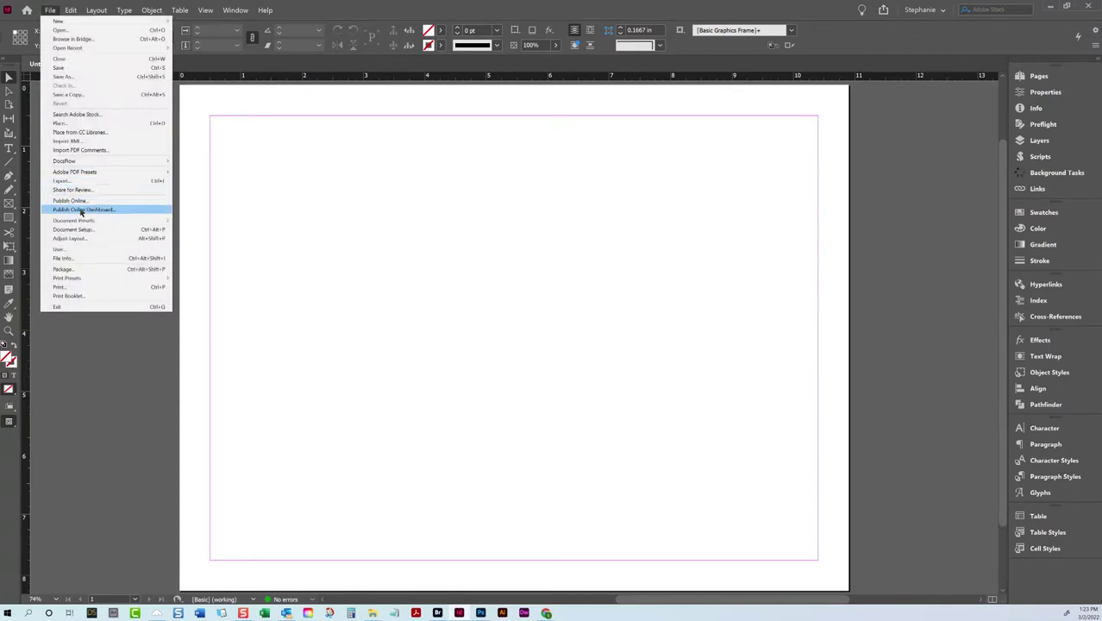
pyautogui.click(72, 124)
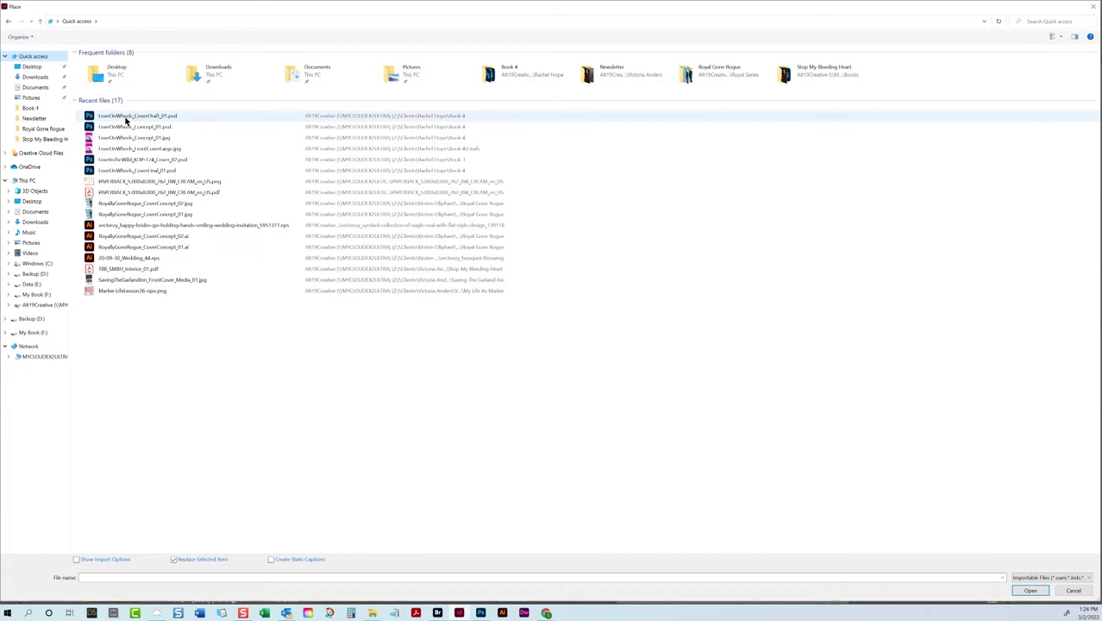
pyautogui.click(126, 118)
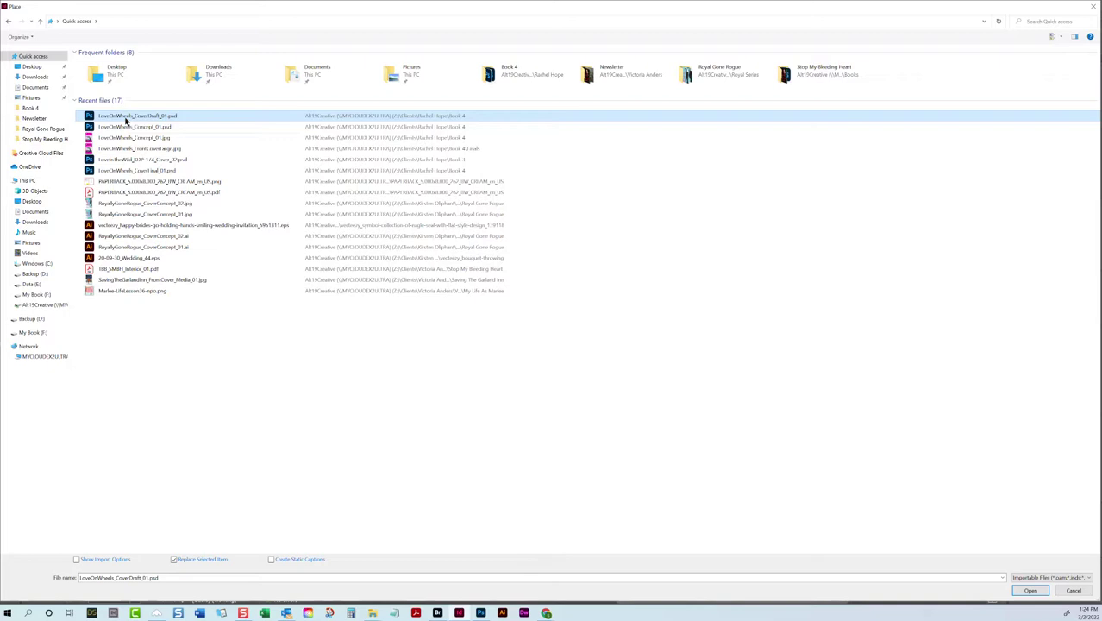
# Step: Switch to Photoshop and save the paperback cover as LoveOnWheels_KDP_01.psd in the Finals folder of Book 4
pyautogui.click(480, 612)
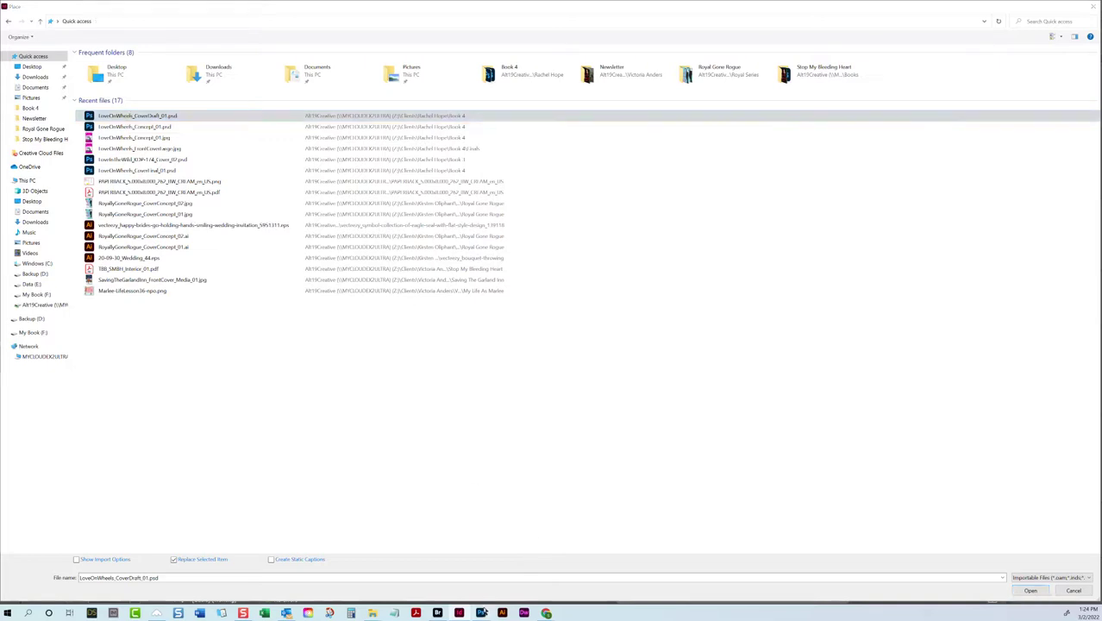
pyautogui.click(16, 4)
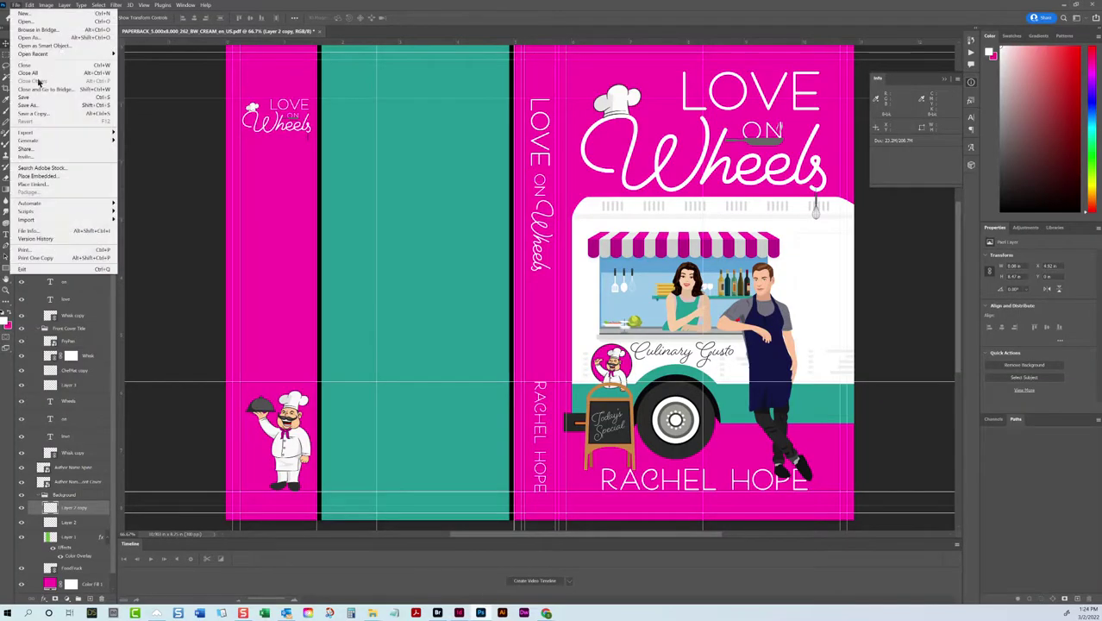
pyautogui.click(38, 105)
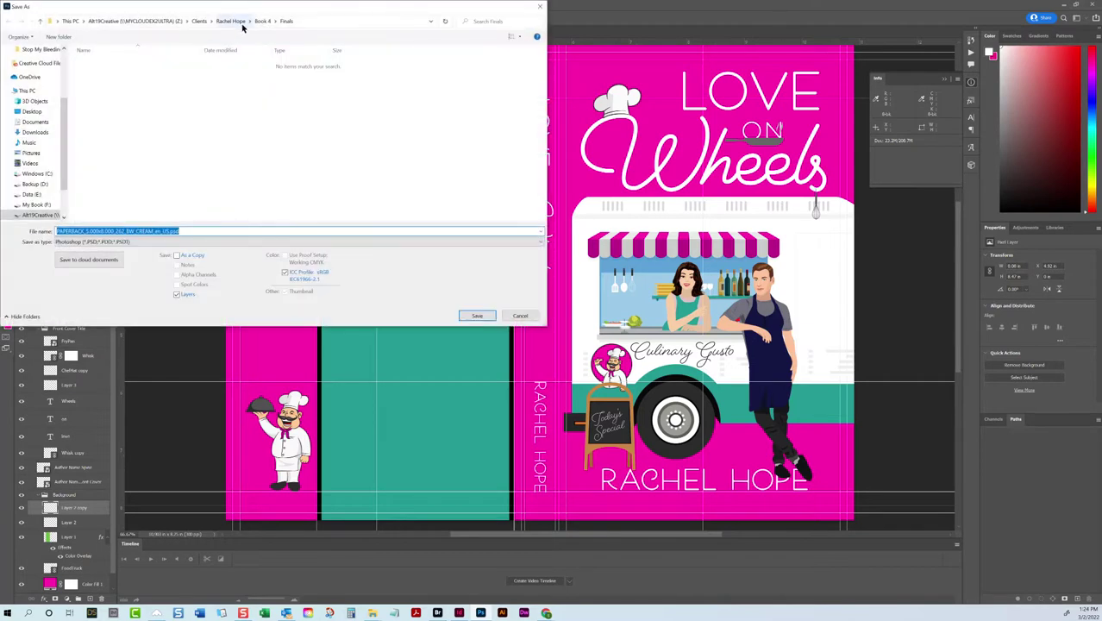
pyautogui.write('L')
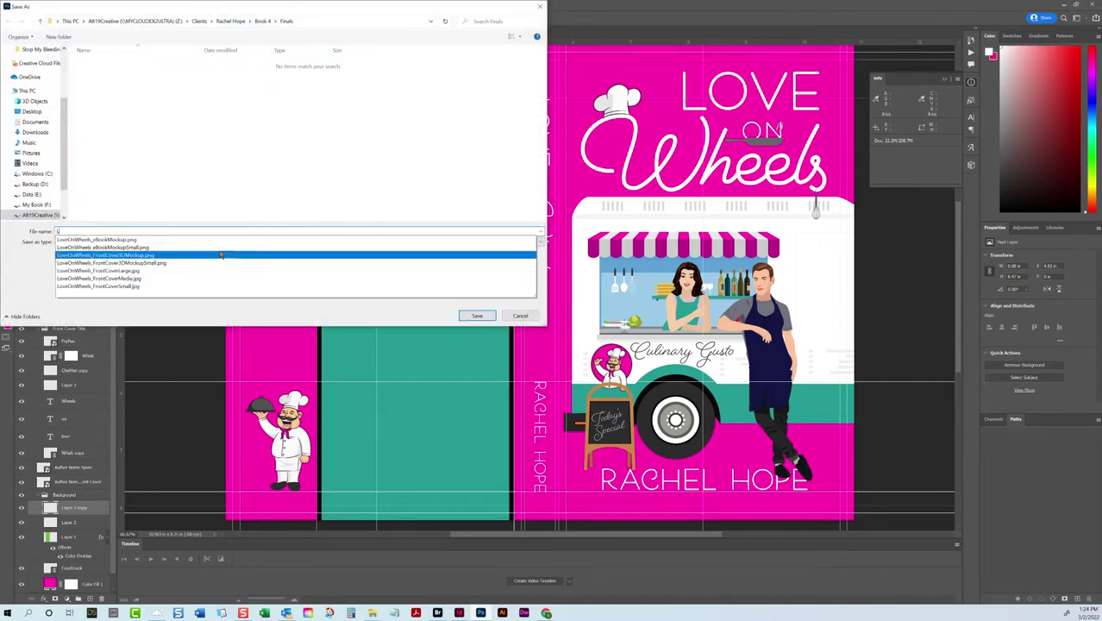
pyautogui.write('oveOnWheels')
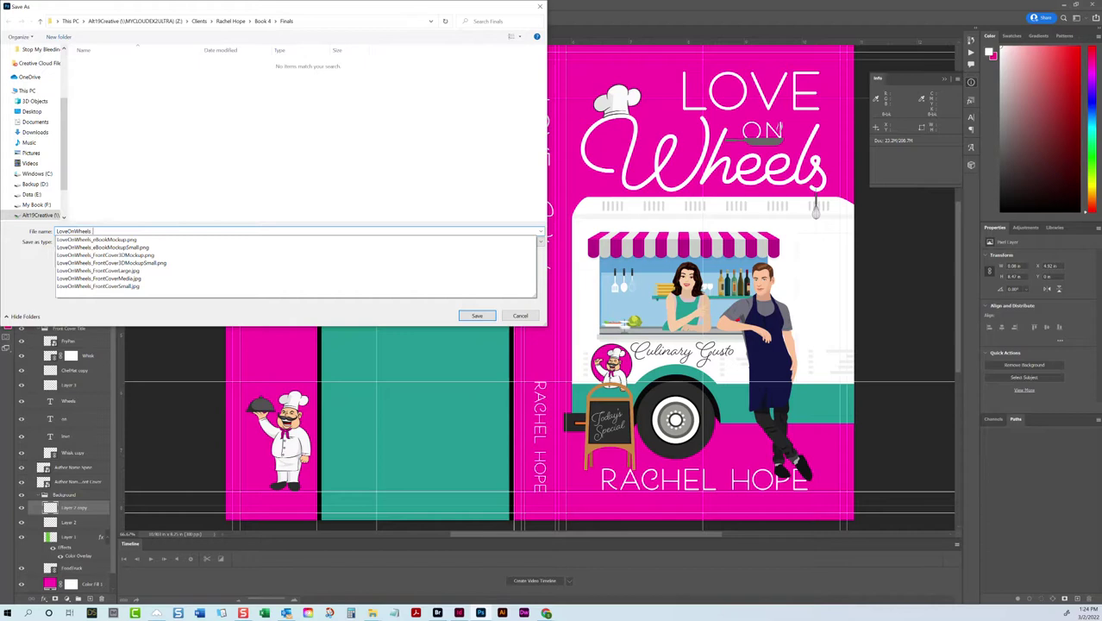
pyautogui.write('_K')
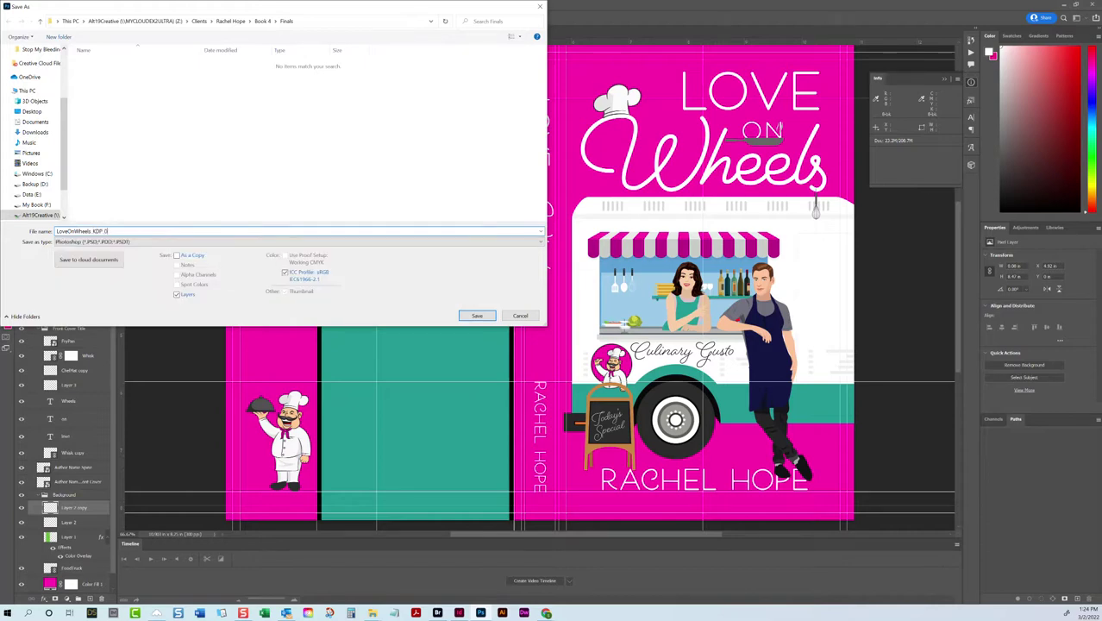
pyautogui.write('DP 0')
pyautogui.press('Return')
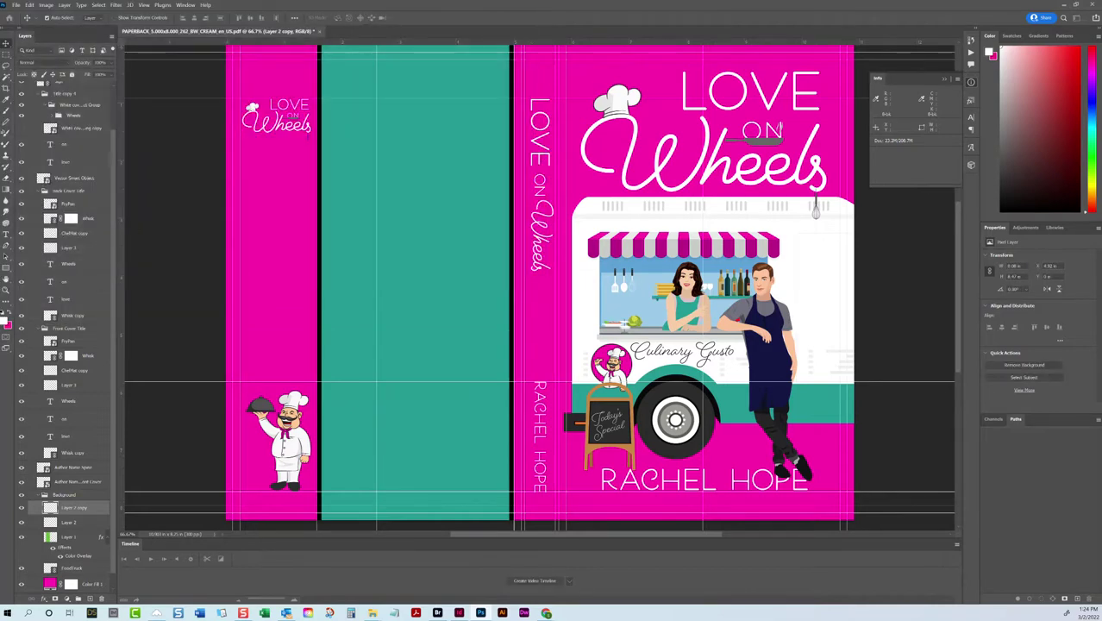
# Step: Return to InDesign and place LoveOnWheels_KDP_01.psd at full size from the page's upper-left corner
pyautogui.click(457, 613)
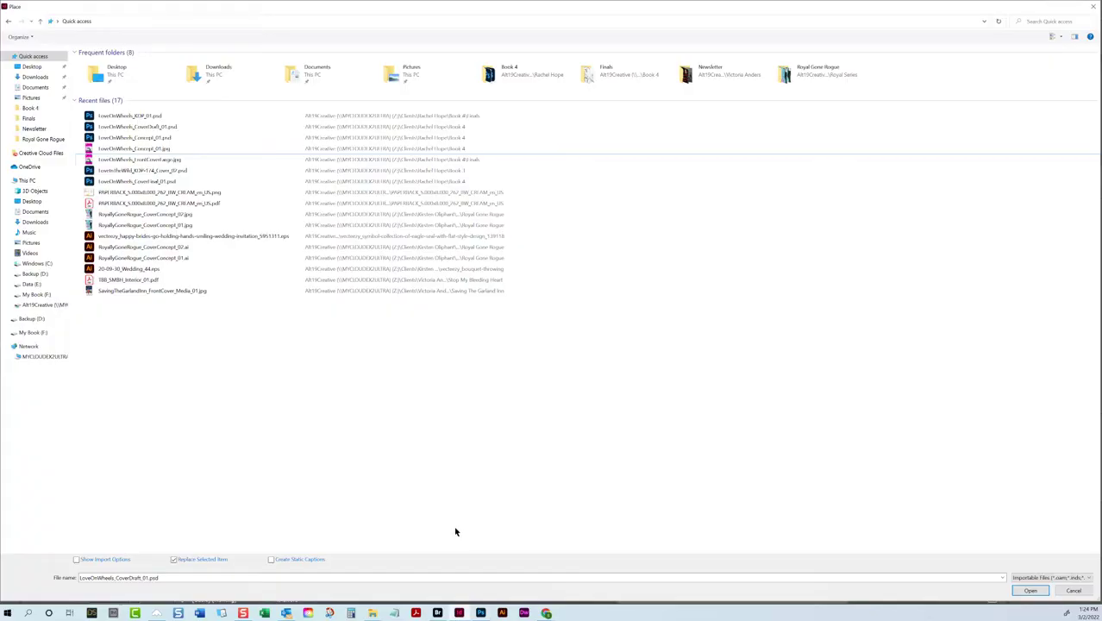
pyautogui.doubleClick(162, 116)
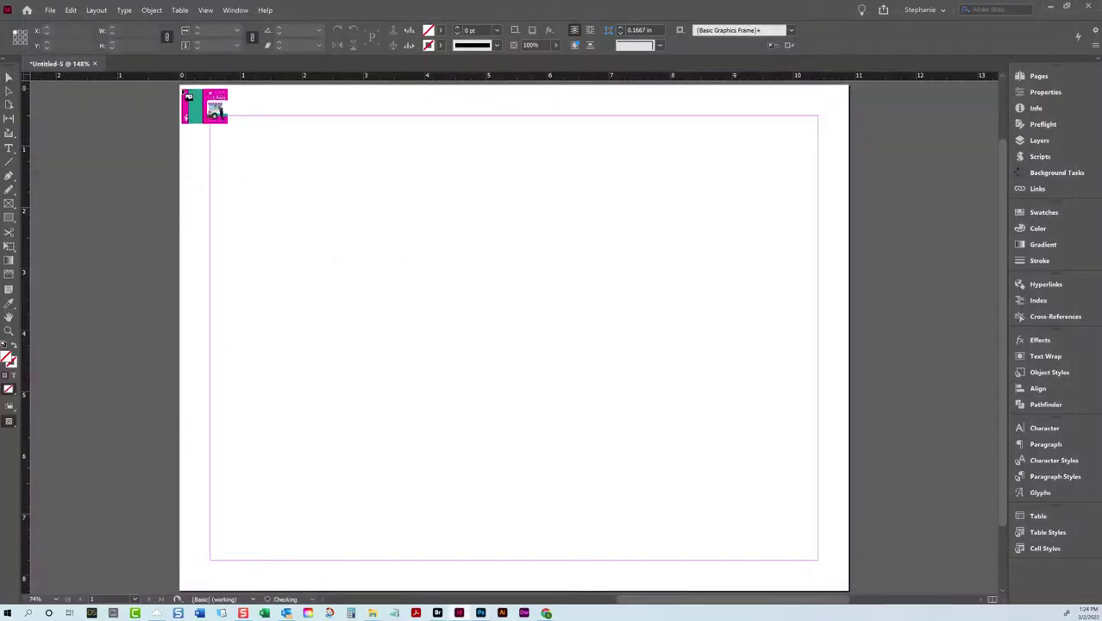
pyautogui.click(180, 84)
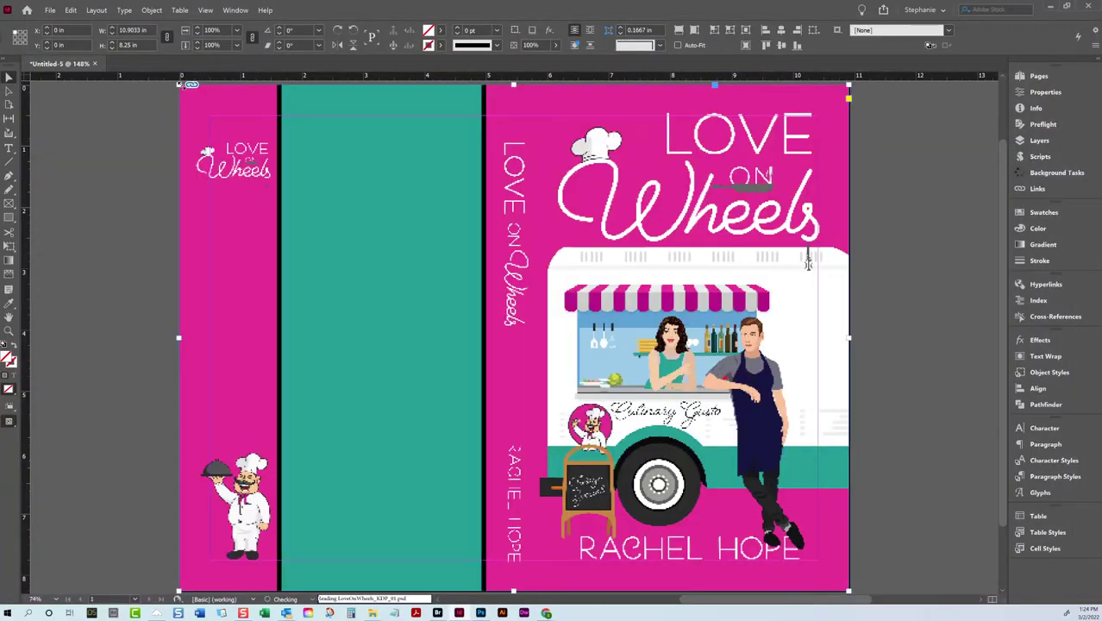
# Step: Open 03_LoveInTheWild_Cover_KDP-174_01.indd from the same author's Book 3 client folder
pyautogui.click(51, 11)
pyautogui.click(59, 30)
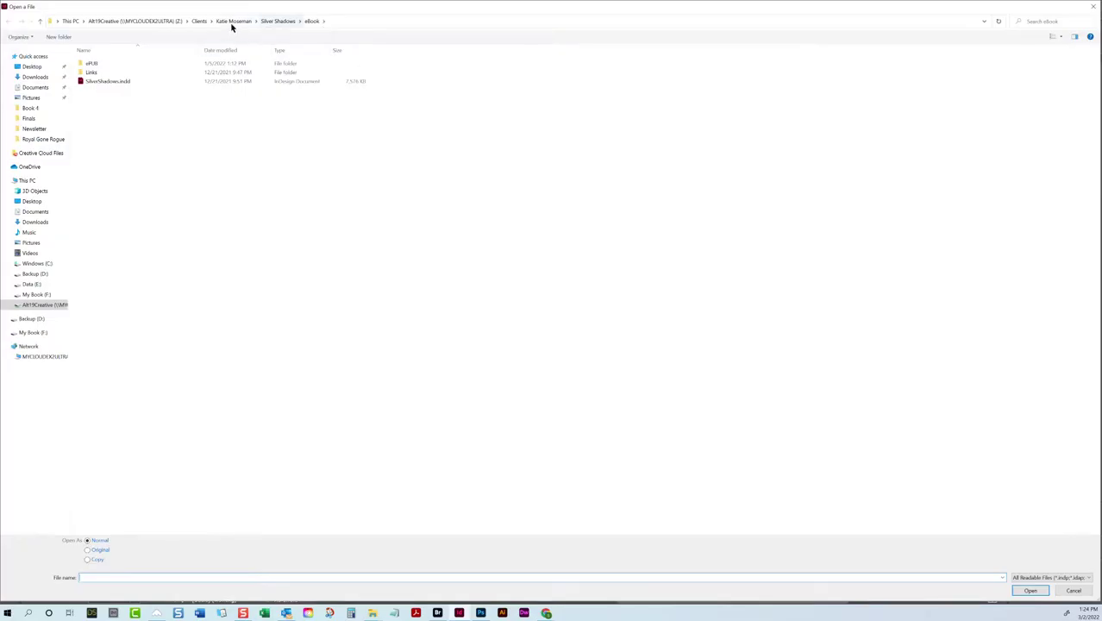
pyautogui.click(200, 22)
pyautogui.click(98, 243)
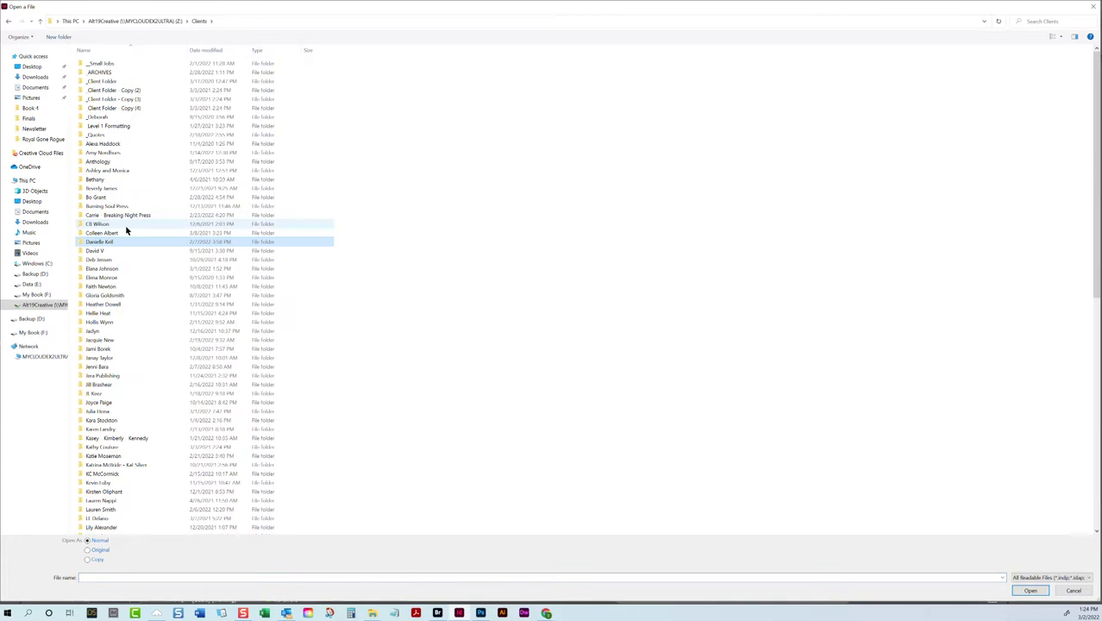
pyautogui.press('r')
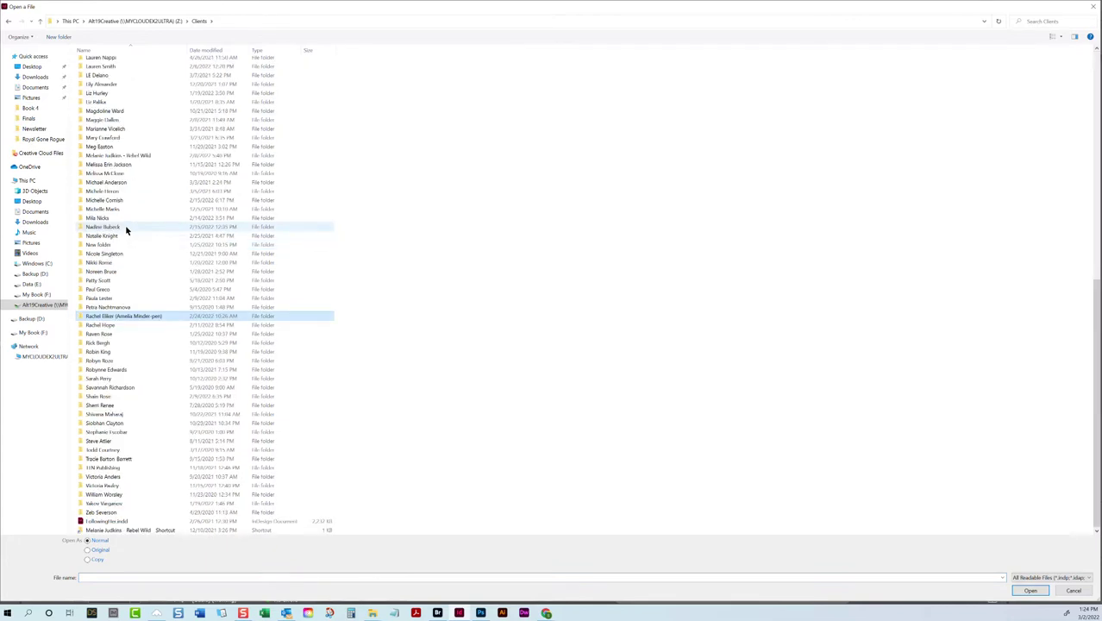
pyautogui.press('Down')
pyautogui.press('Return')
pyautogui.doubleClick(101, 83)
pyautogui.doubleClick(109, 74)
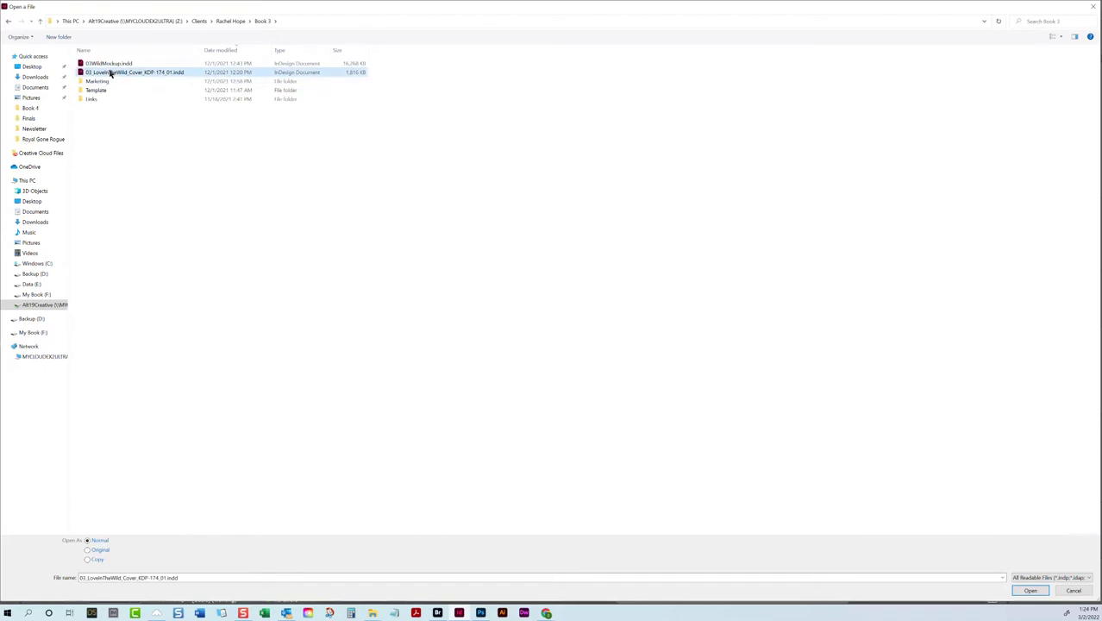
# Step: Copy the back-cover blurb and website text frames in place into the new cover document, and close the Love in the Wild cover
pyautogui.click(505, 205)
pyautogui.keyDown('shift'); pyautogui.click(425, 303); pyautogui.keyUp('shift')
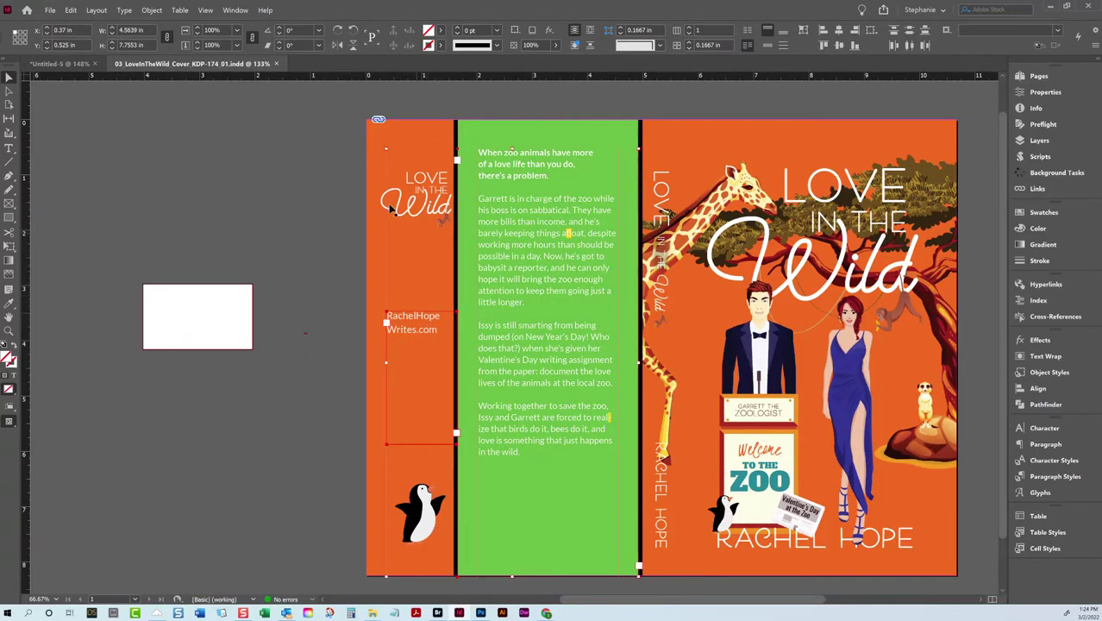
pyautogui.click(82, 66)
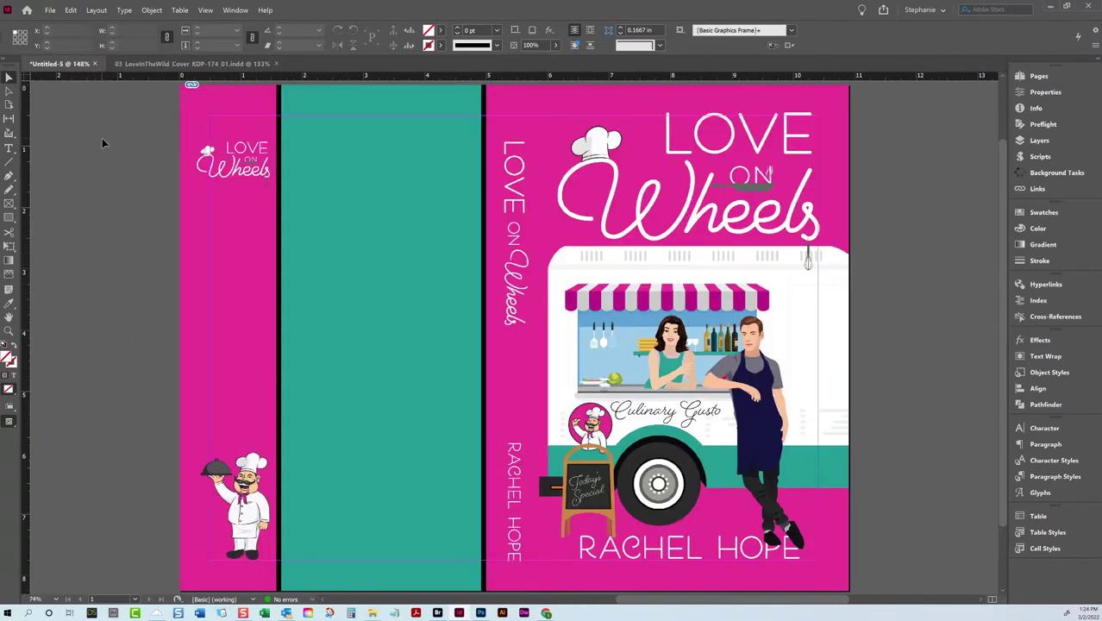
pyautogui.click(71, 9)
pyautogui.click(89, 89)
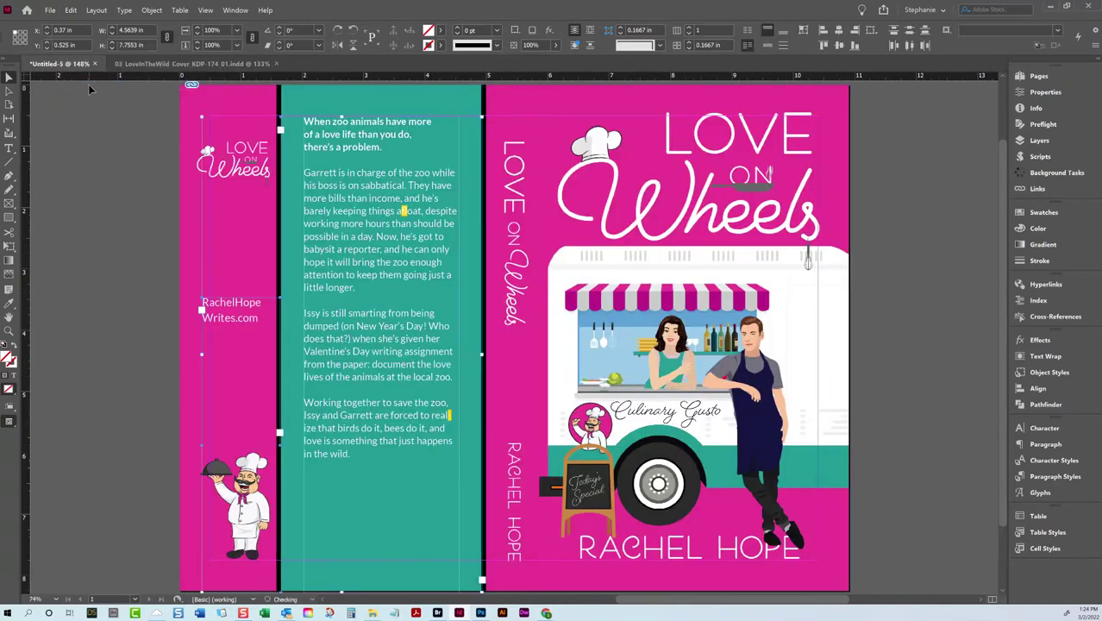
pyautogui.click(64, 169)
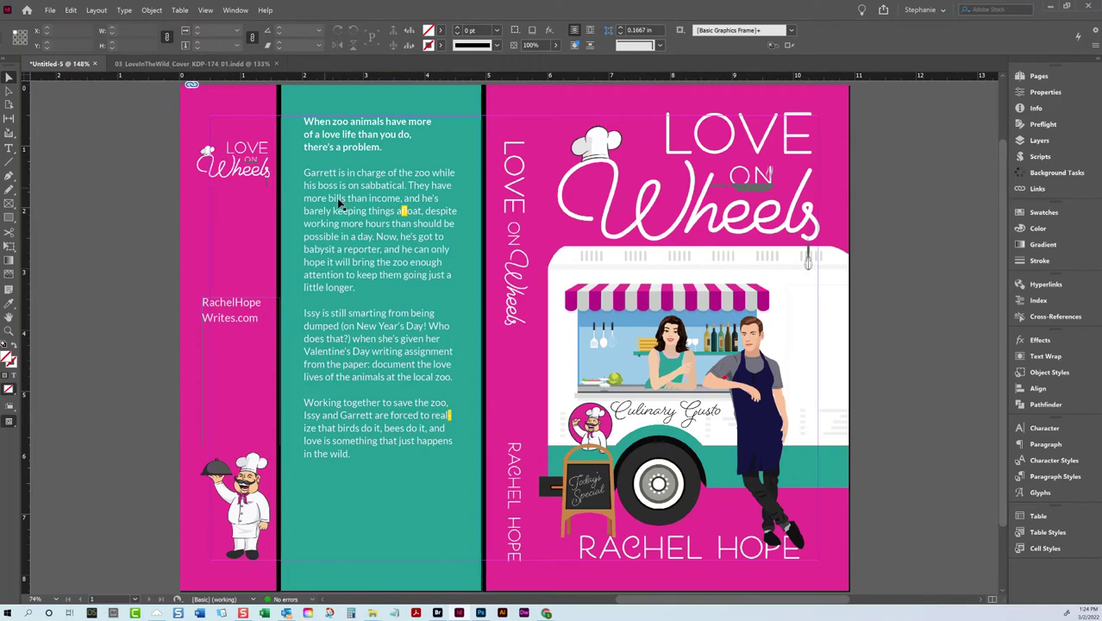
pyautogui.click(173, 64)
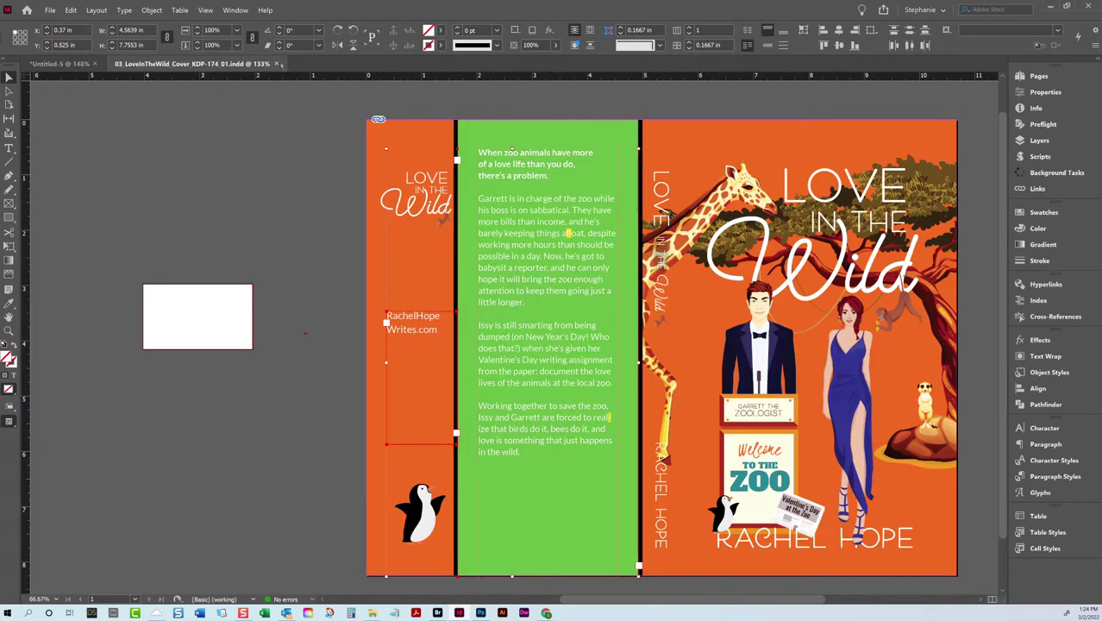
pyautogui.hotkey('ctrl', 'w')
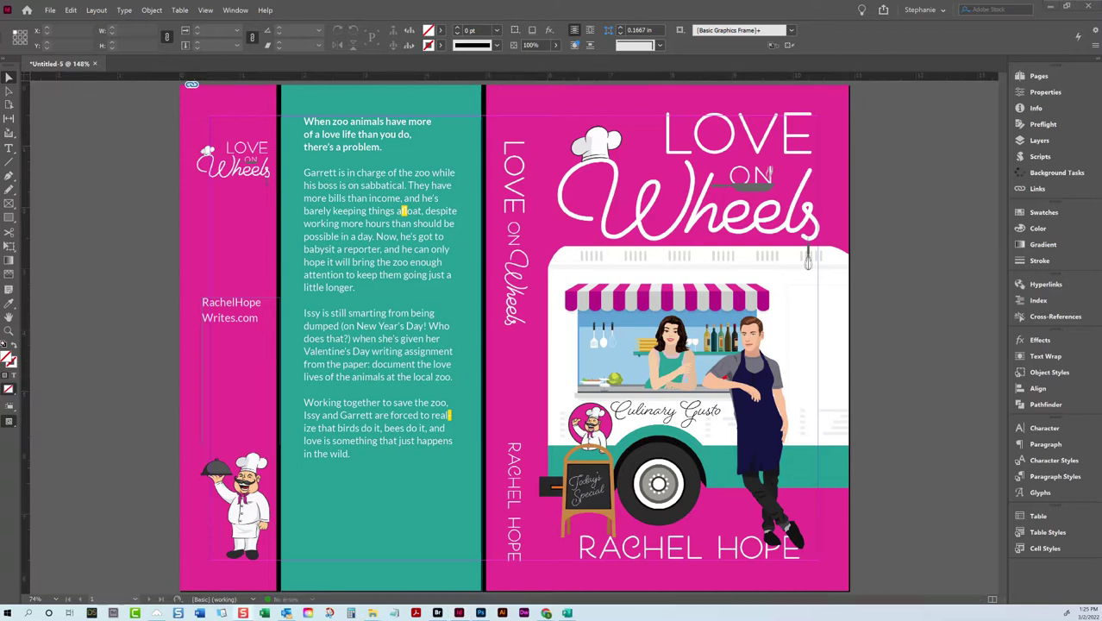
# Step: Replace the bold blurb heading with "Two aspiring chefs. One opportunity. It's a recipe for disaster.", pasted without formatting
pyautogui.doubleClick(407, 149)
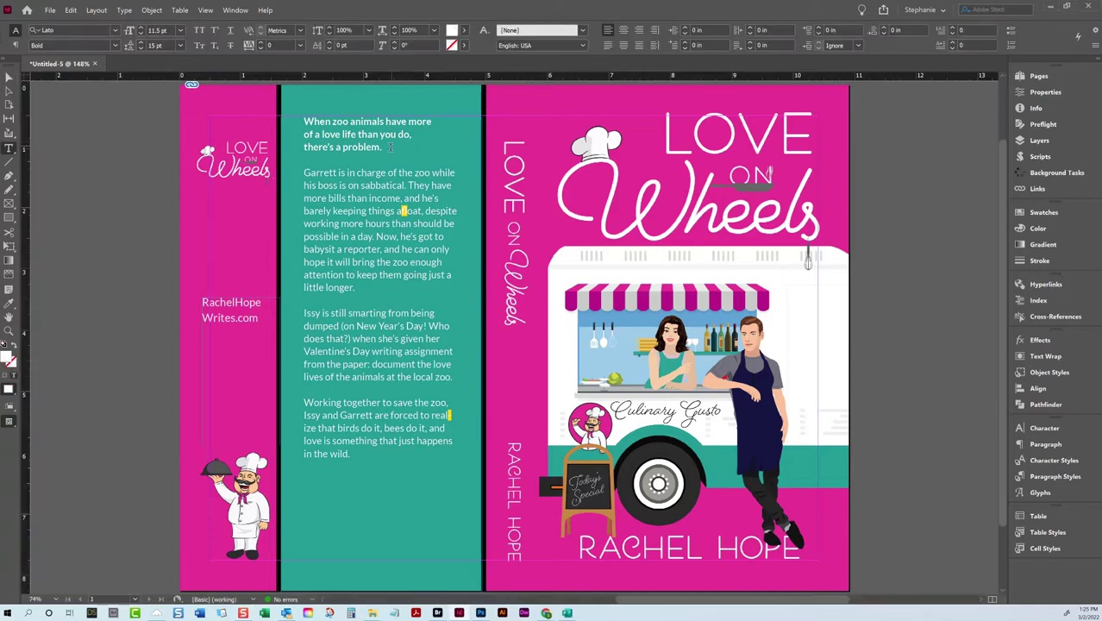
pyautogui.tripleClick(306, 122)
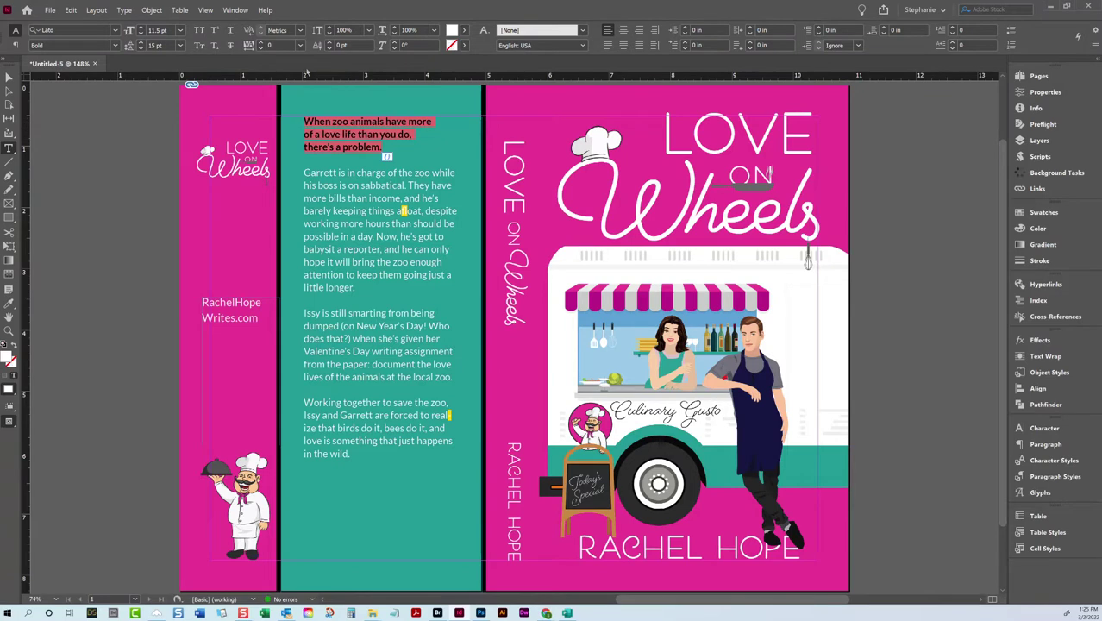
pyautogui.click(70, 9)
pyautogui.click(111, 69)
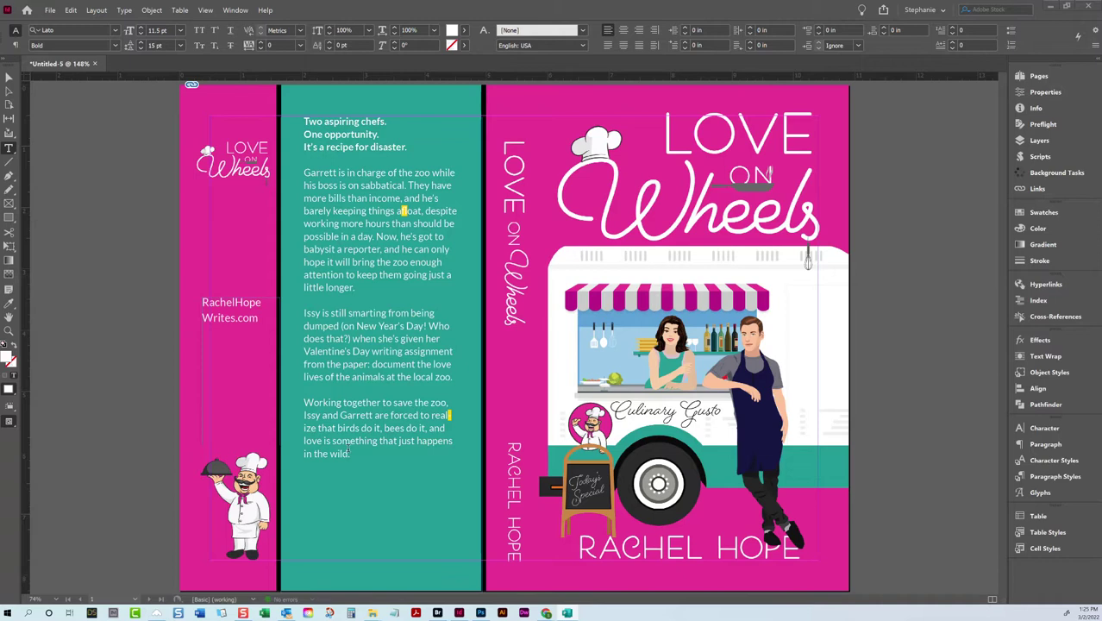
# Step: Replace the zoo paragraphs below the heading with the Love on Wheels blurb beginning "Andrea just wants to cook", pasted without formatting, and deselect the text
pyautogui.moveTo(349, 455); pyautogui.dragTo(291, 166)
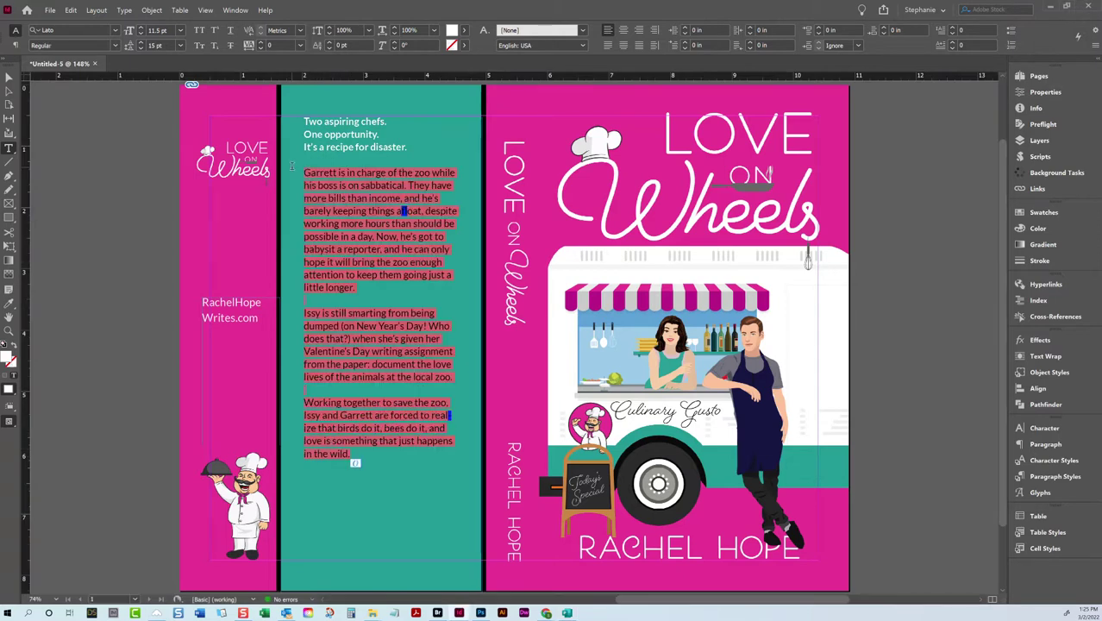
pyautogui.click(71, 9)
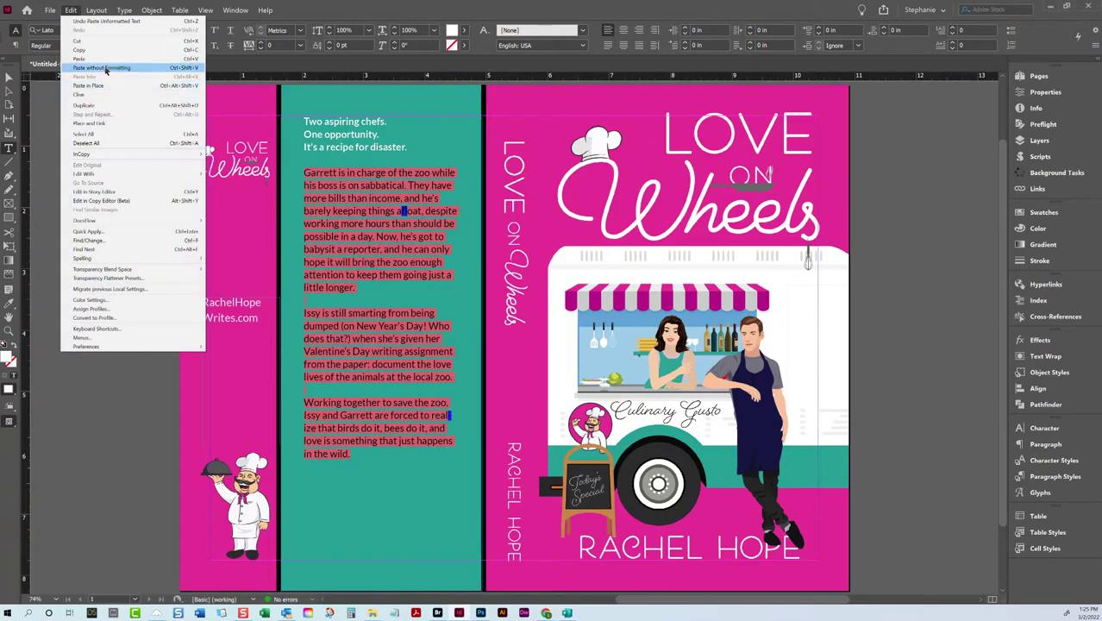
pyautogui.click(102, 68)
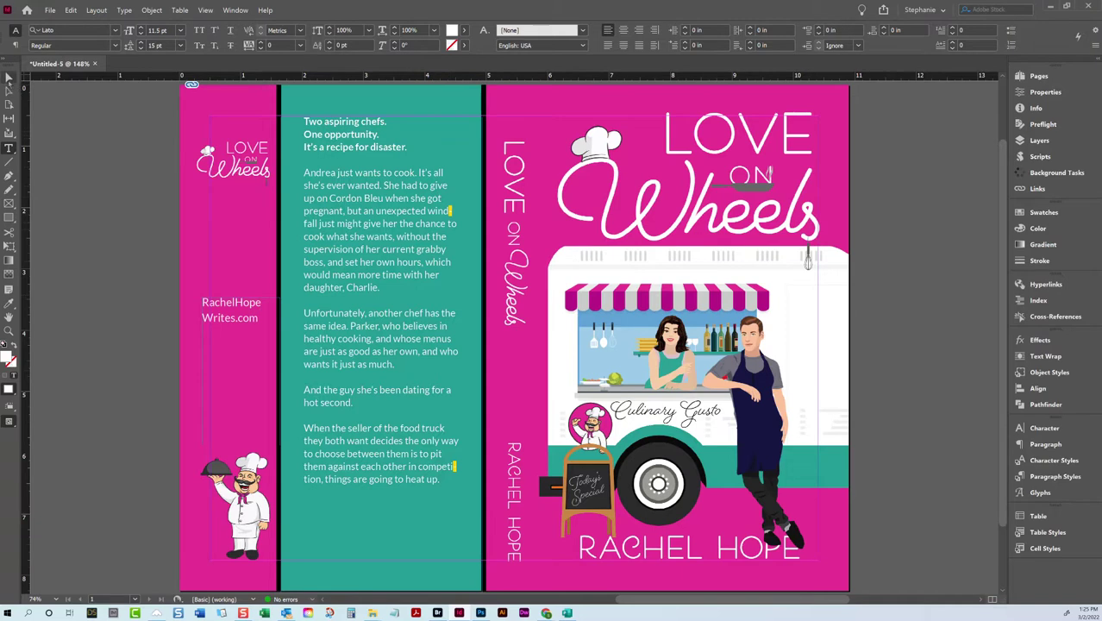
pyautogui.press('Escape')
pyautogui.click(141, 161)
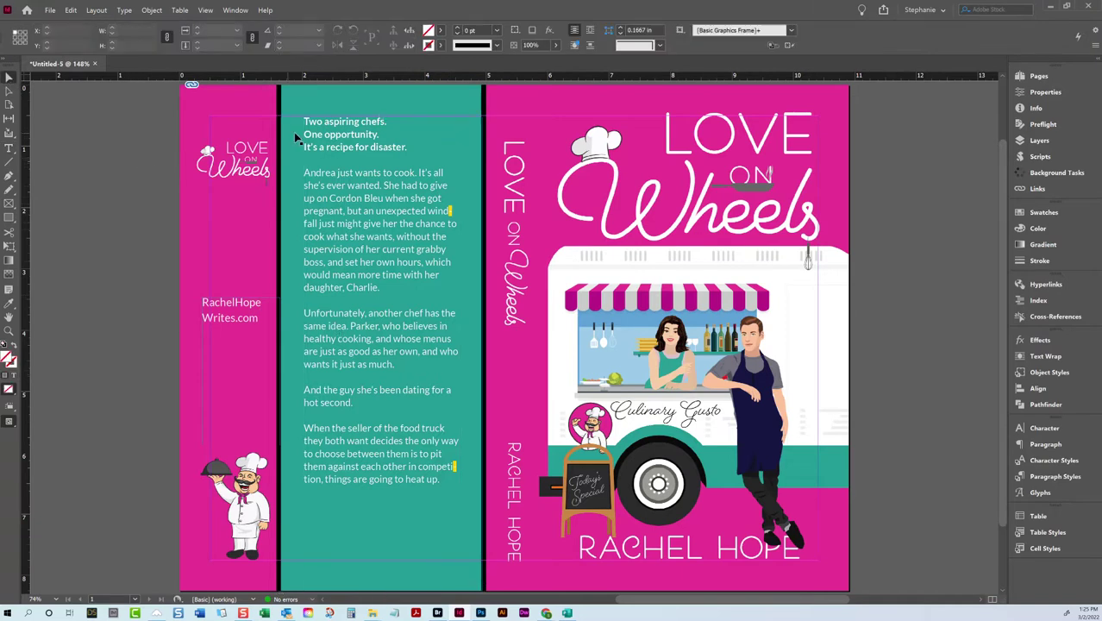
# Step: Place the 262-page 5 × 8 in paperback cover template from Book 4's Template folder over the artwork, starting at the page's upper-left corner
pyautogui.click(52, 9)
pyautogui.moveTo(117, 219)
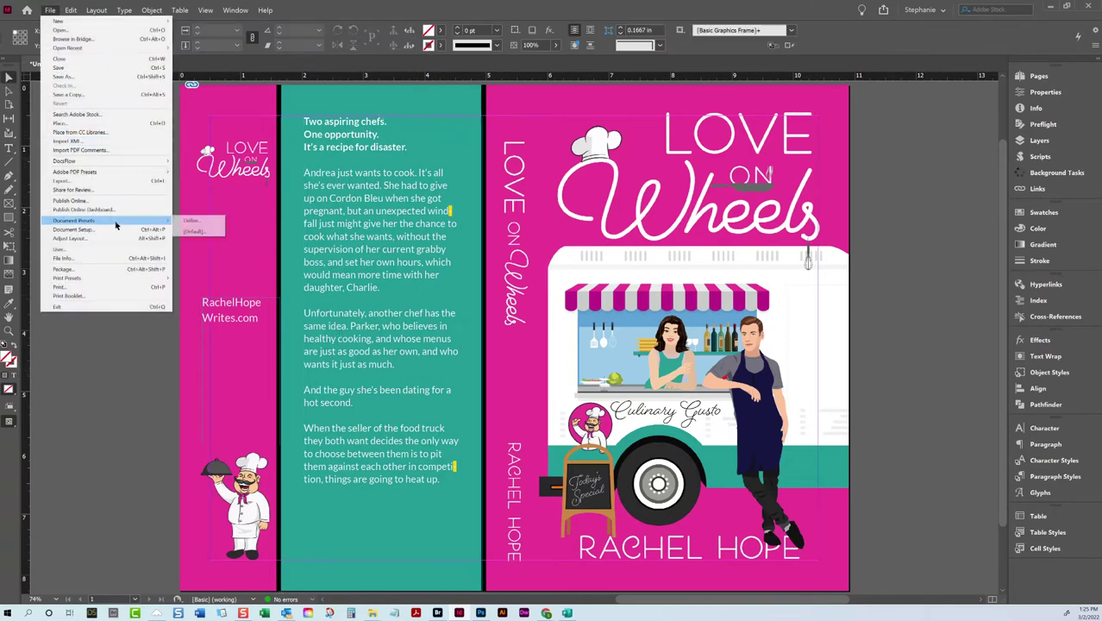
pyautogui.click(79, 123)
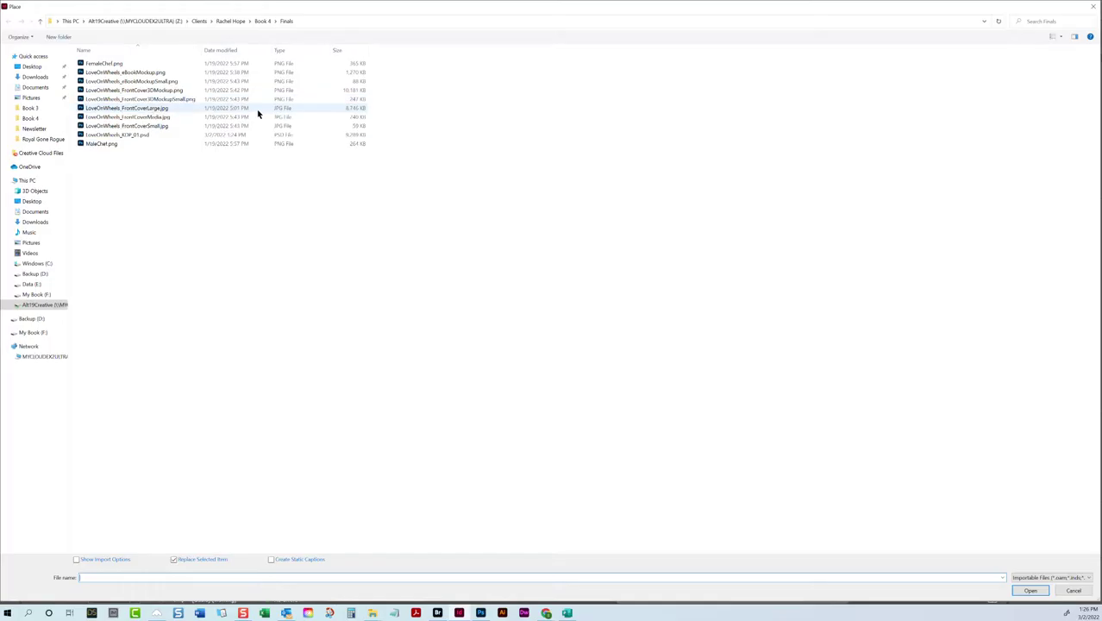
pyautogui.click(240, 21)
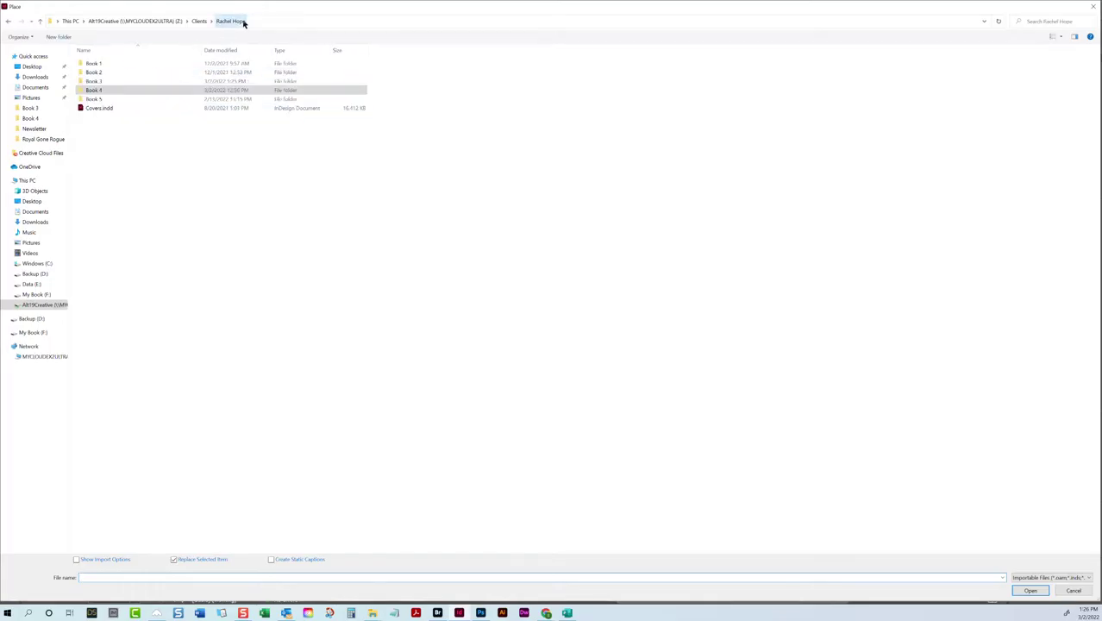
pyautogui.doubleClick(98, 90)
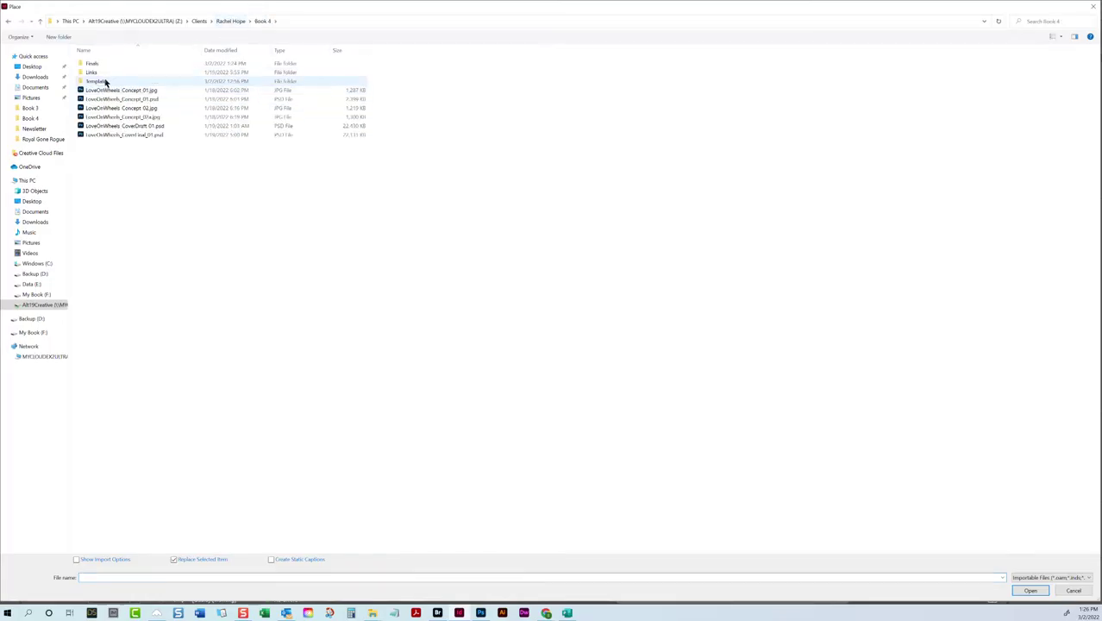
pyautogui.doubleClick(105, 82)
pyautogui.doubleClick(118, 65)
pyautogui.doubleClick(121, 65)
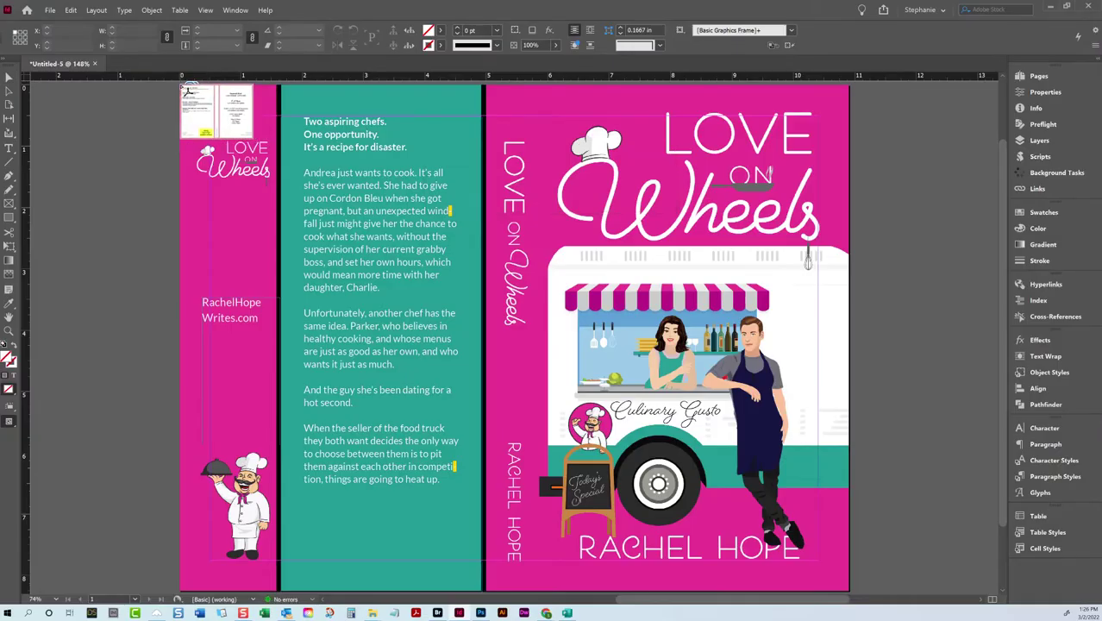
pyautogui.click(181, 83)
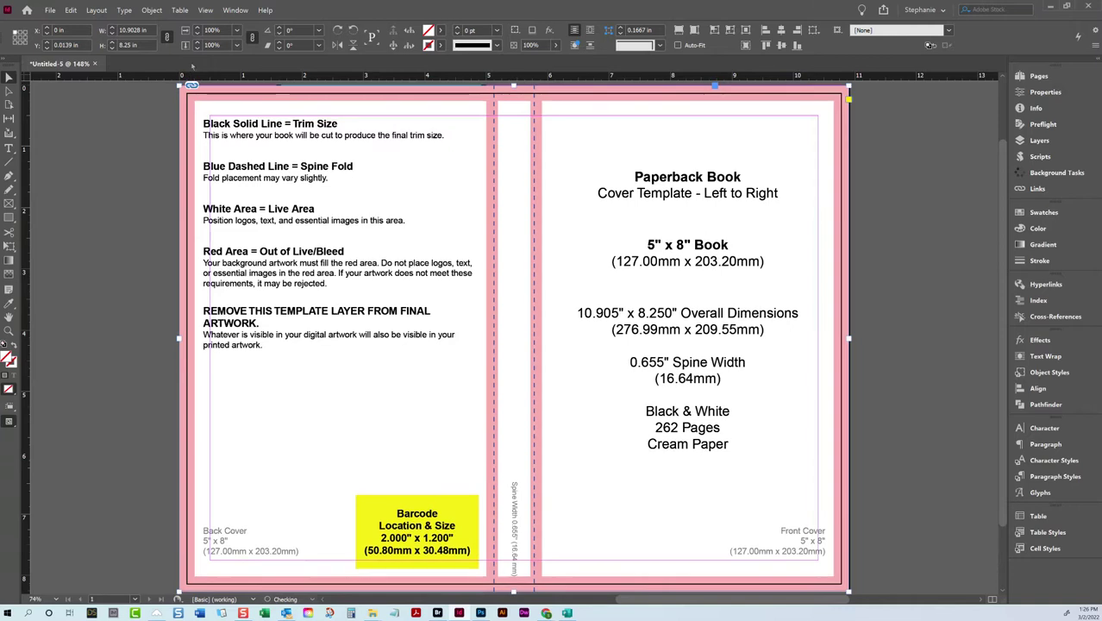
# Step: Set the placed cover template's opacity to 25%
pyautogui.doubleClick(531, 45)
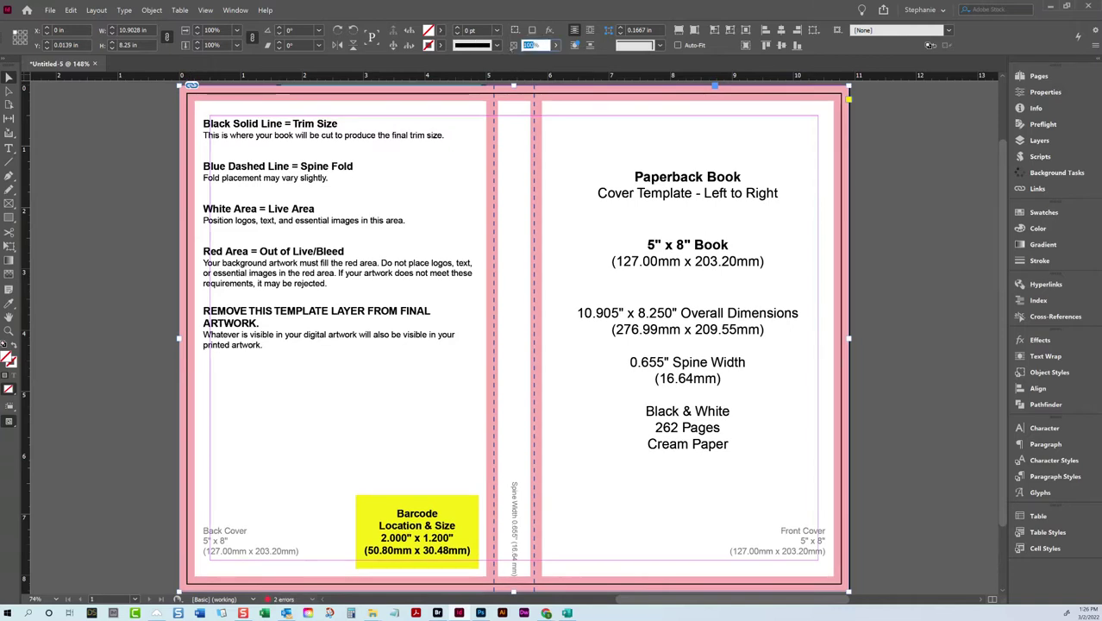
pyautogui.write('25')
pyautogui.press('Return')
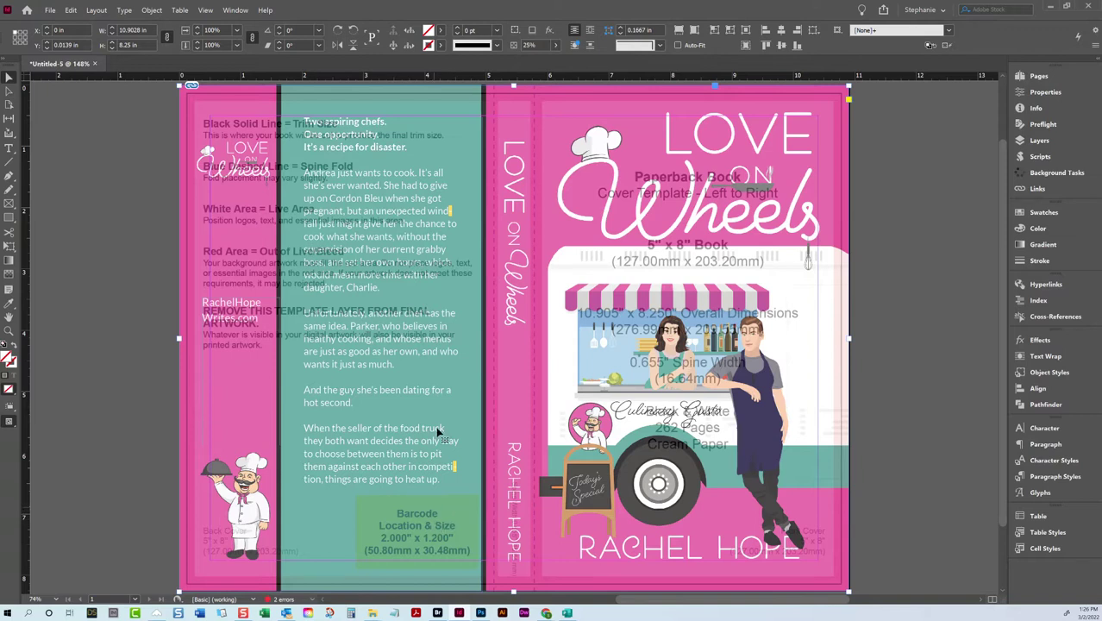
# Step: Delete the cover template overlay and save the document as LoveOnWheels_KDP_Cover_01 in the author's Book 4 client folder
pyautogui.press('Delete')
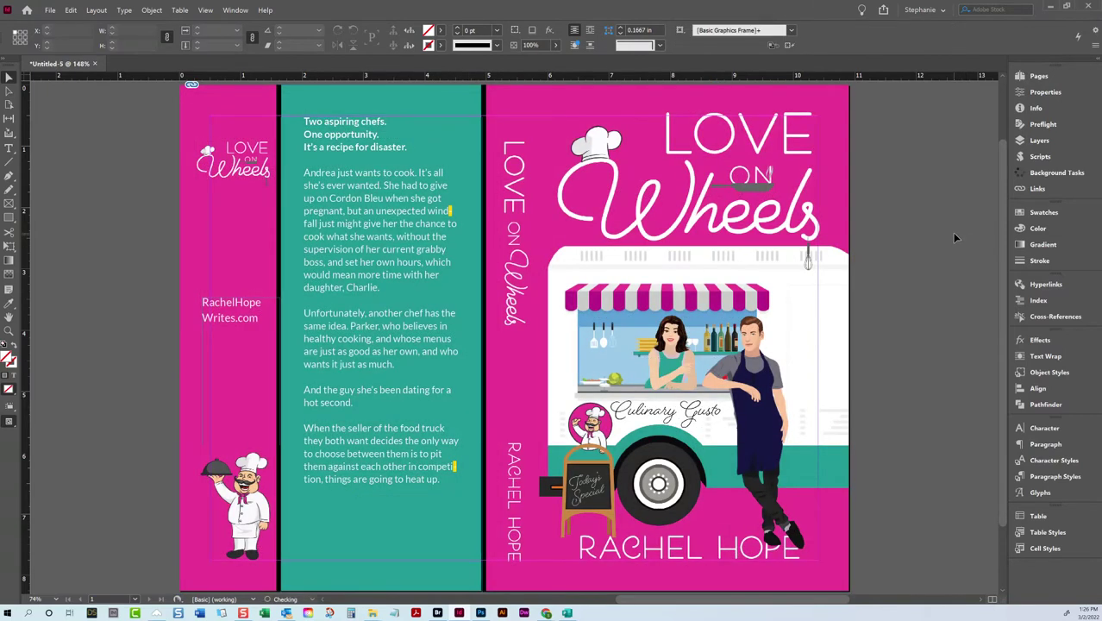
pyautogui.click(50, 10)
pyautogui.click(61, 87)
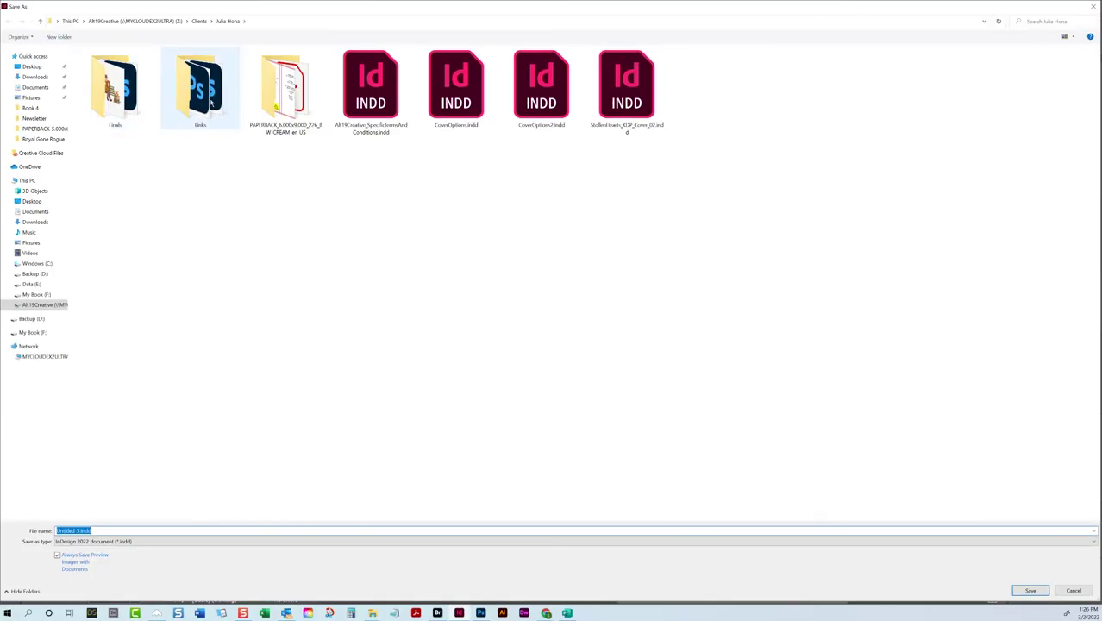
pyautogui.click(199, 21)
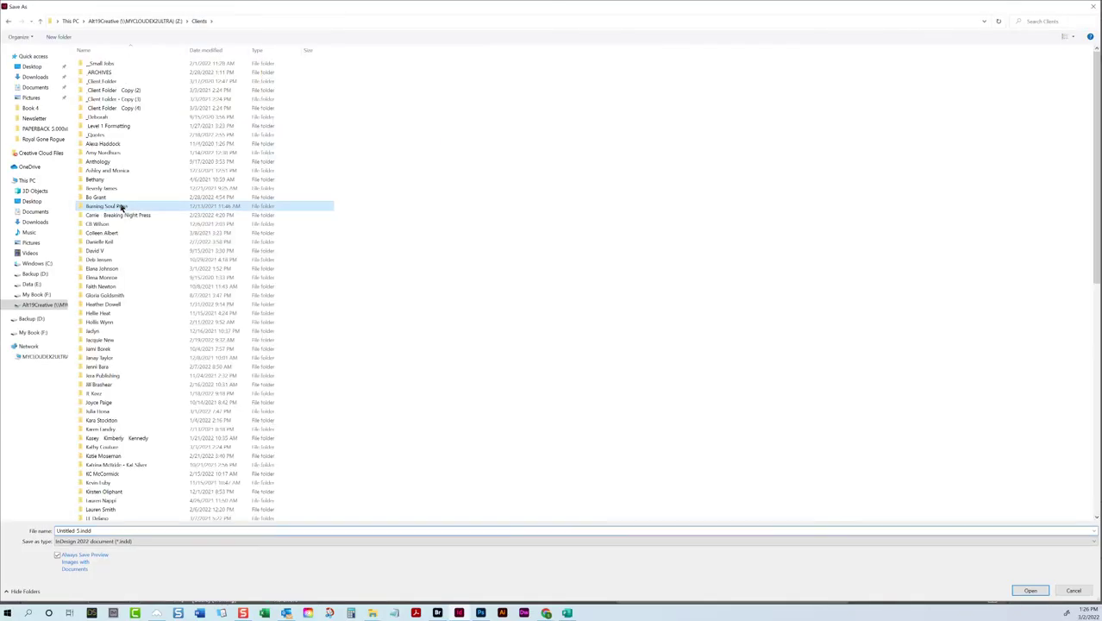
pyautogui.press('r')
pyautogui.press('Down')
pyautogui.press('Return')
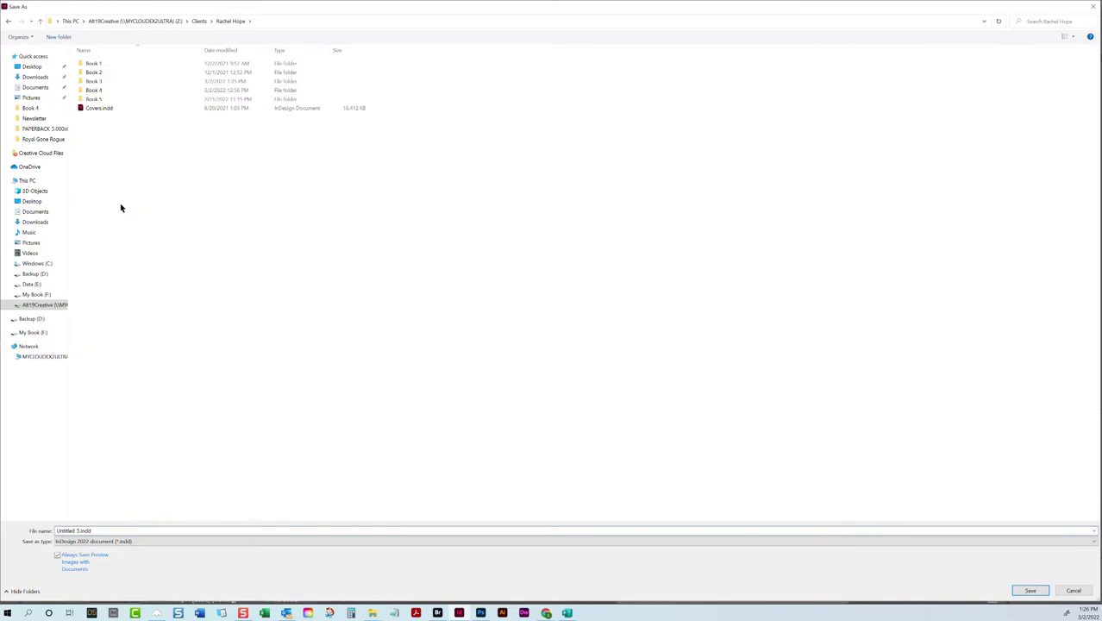
pyautogui.click(122, 90)
pyautogui.doubleClick(122, 89)
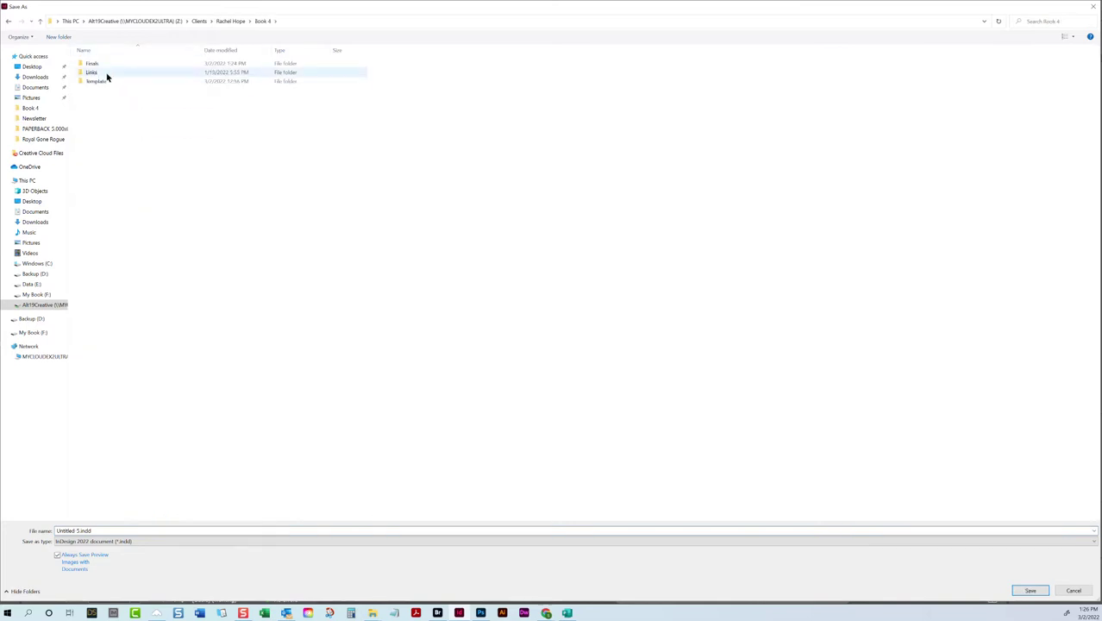
pyautogui.click(115, 533)
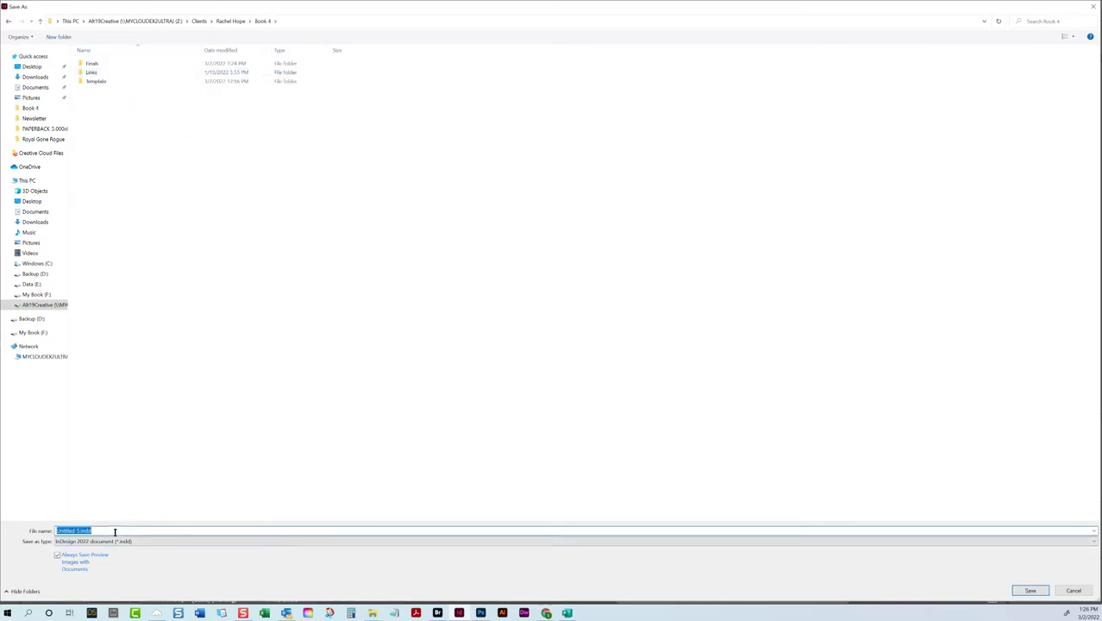
pyautogui.write('LoveOnWhe')
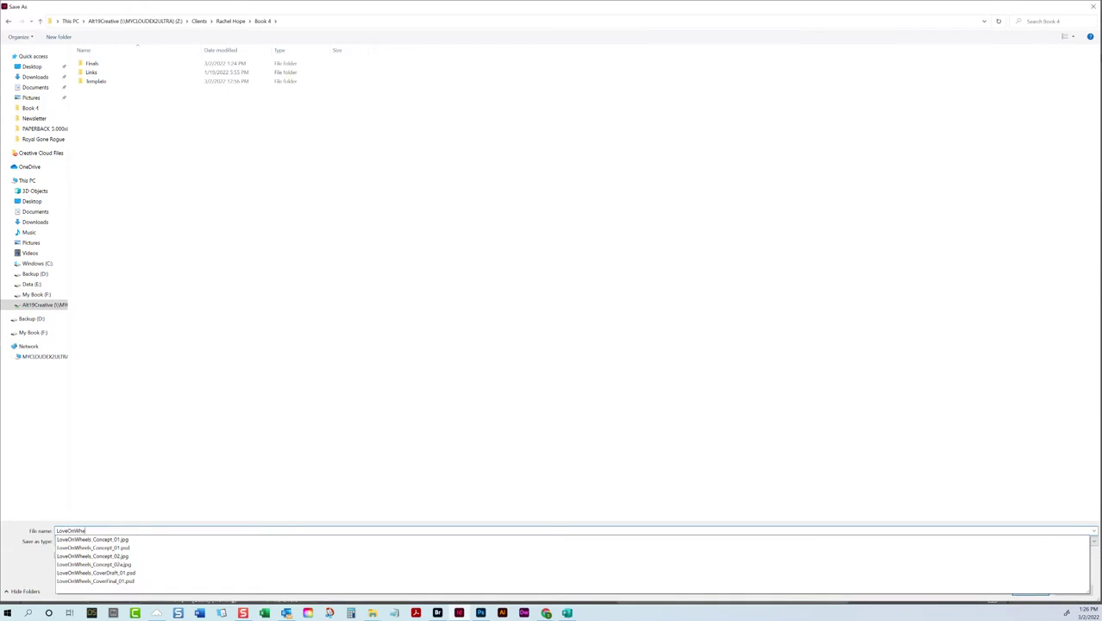
pyautogui.write('els KDP Cover 01')
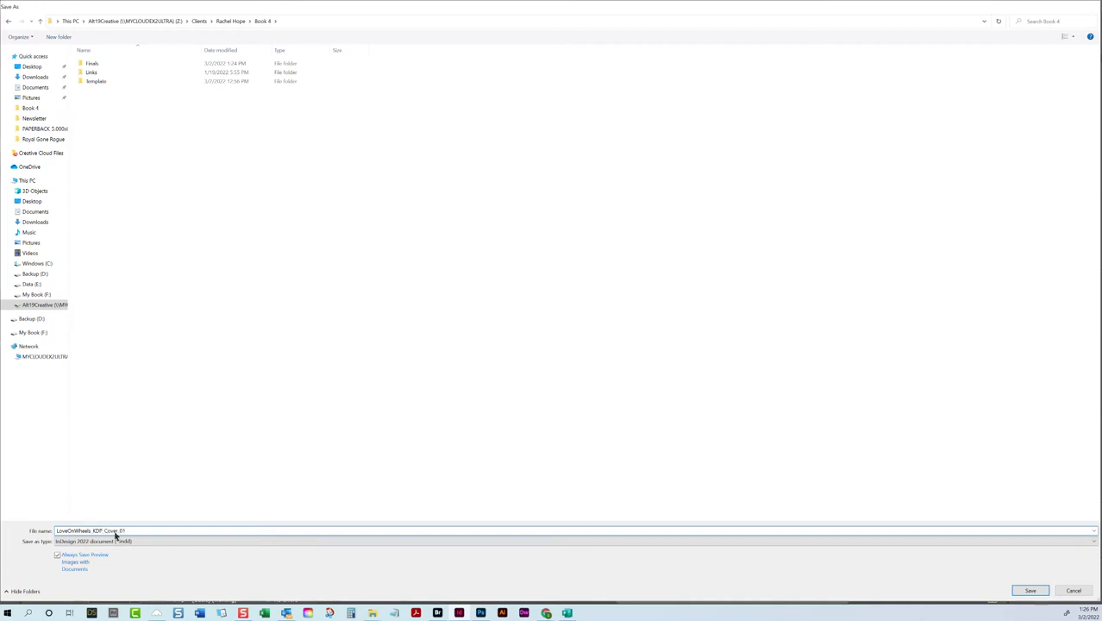
pyautogui.press('Return')
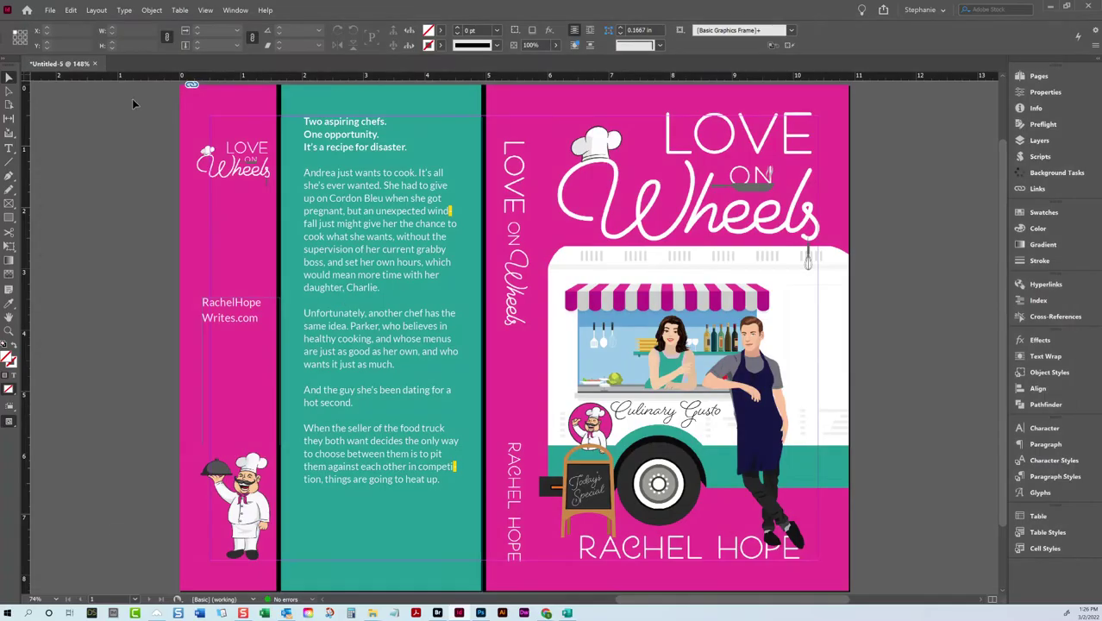
# Step: Export the cover as the print PDF LoveOnWheels_KDP_Cover_01.pdf in Book 4 with the PDF/X-1a:2001 preset, then close the opened PDF
pyautogui.click(50, 9)
pyautogui.moveTo(110, 172)
pyautogui.click(204, 183)
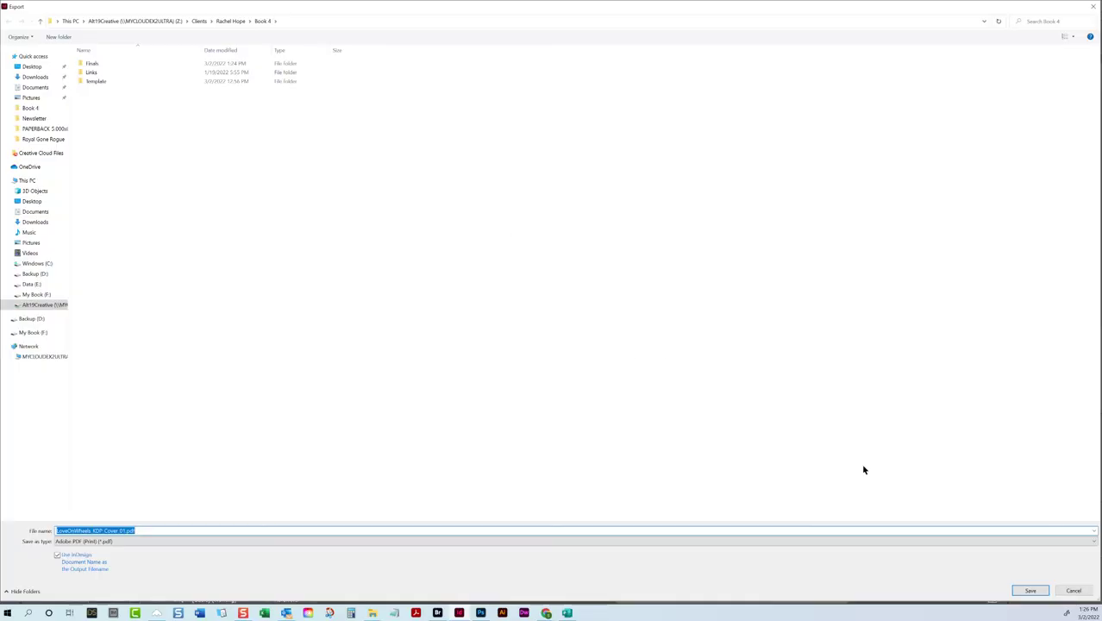
pyautogui.click(1026, 592)
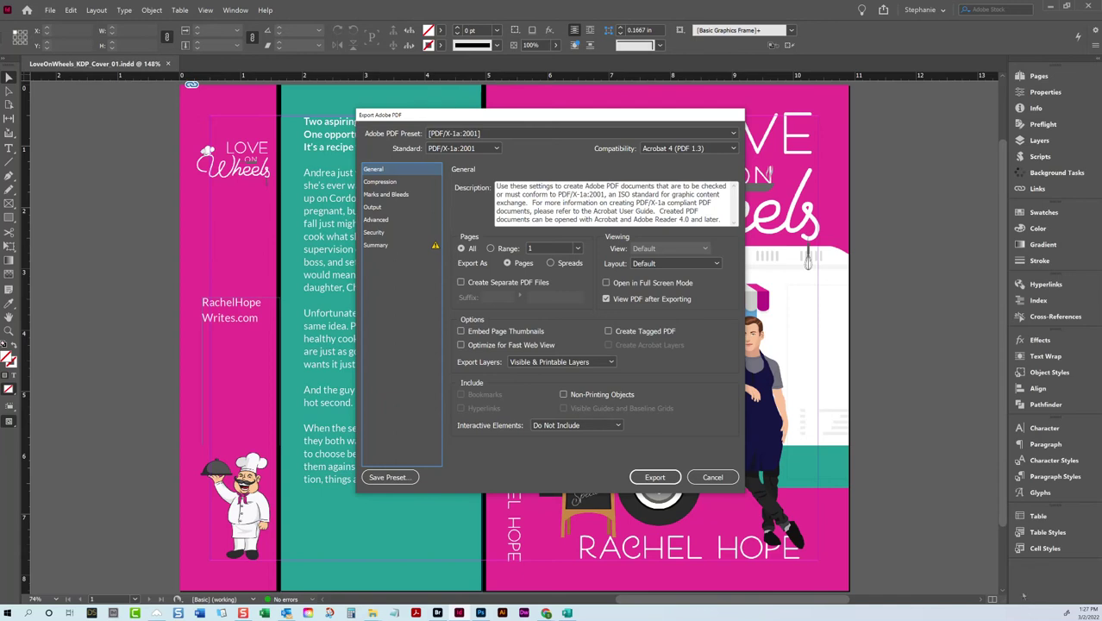
pyautogui.click(658, 479)
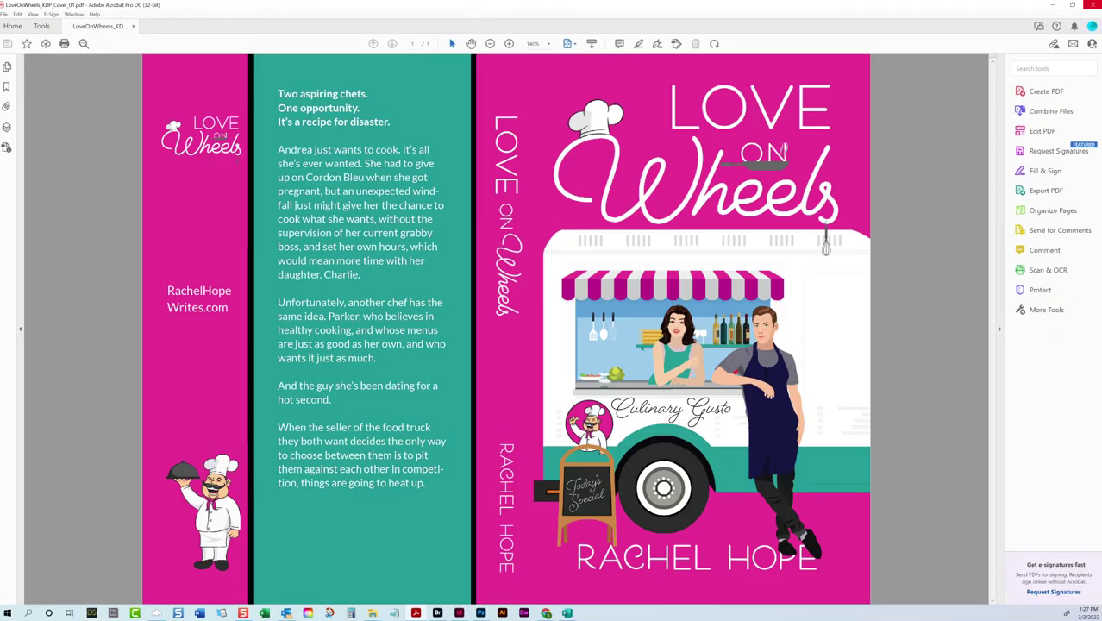
pyautogui.click(1097, 5)
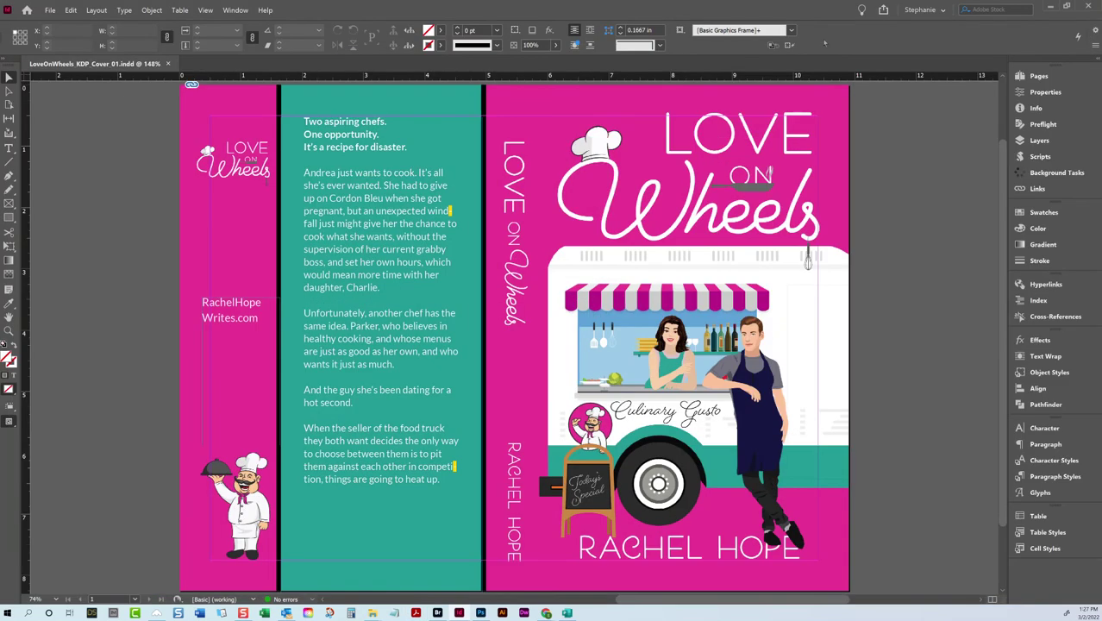